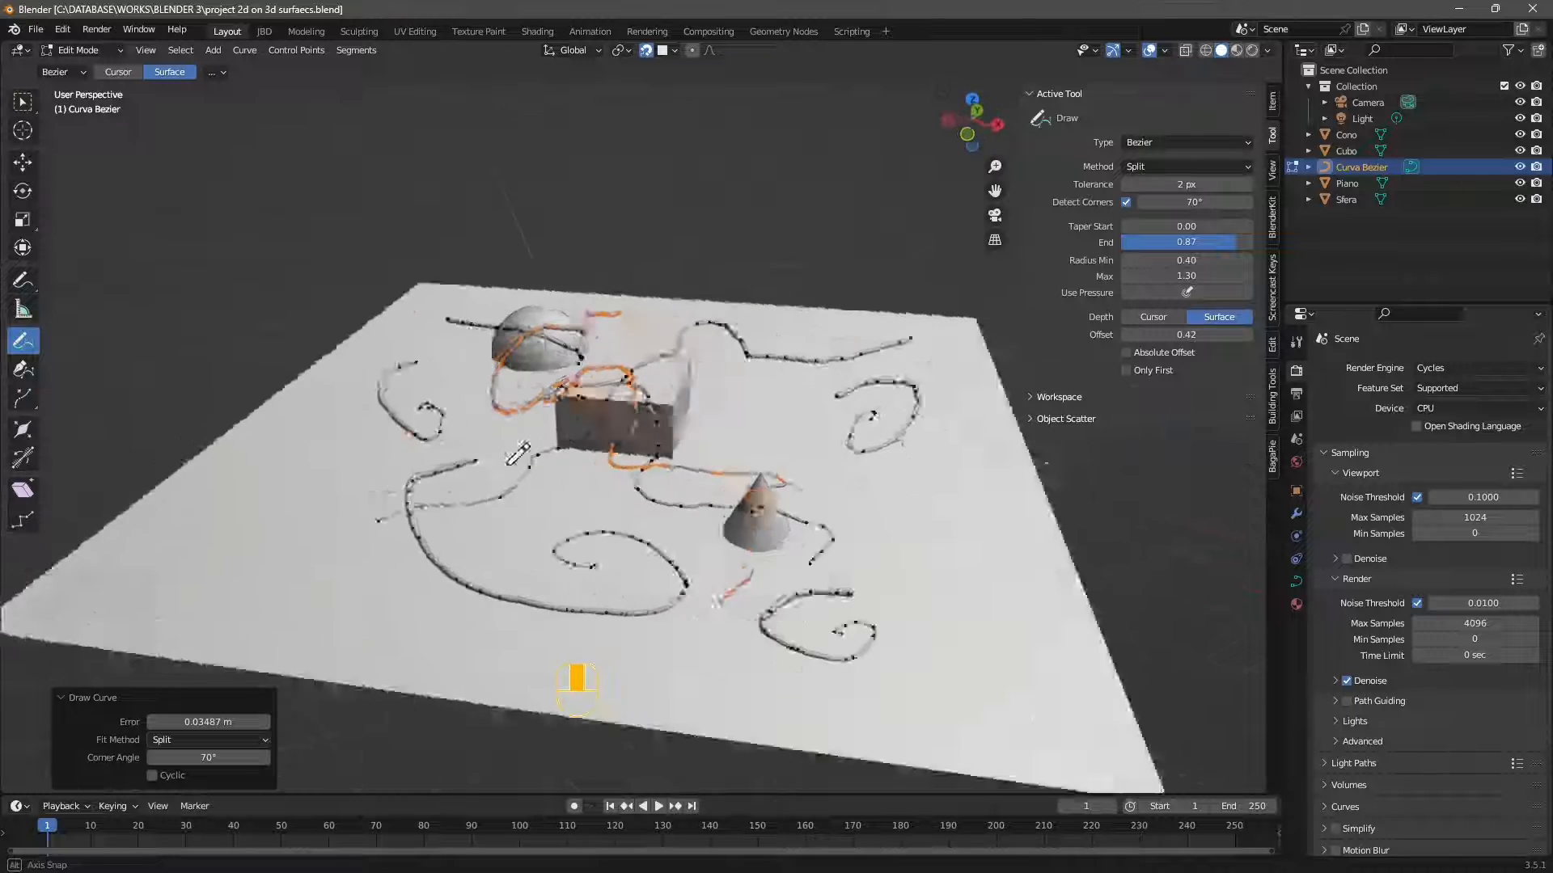
# Start a new General file
pyautogui.click(35, 29)
pyautogui.moveTo(57, 48)
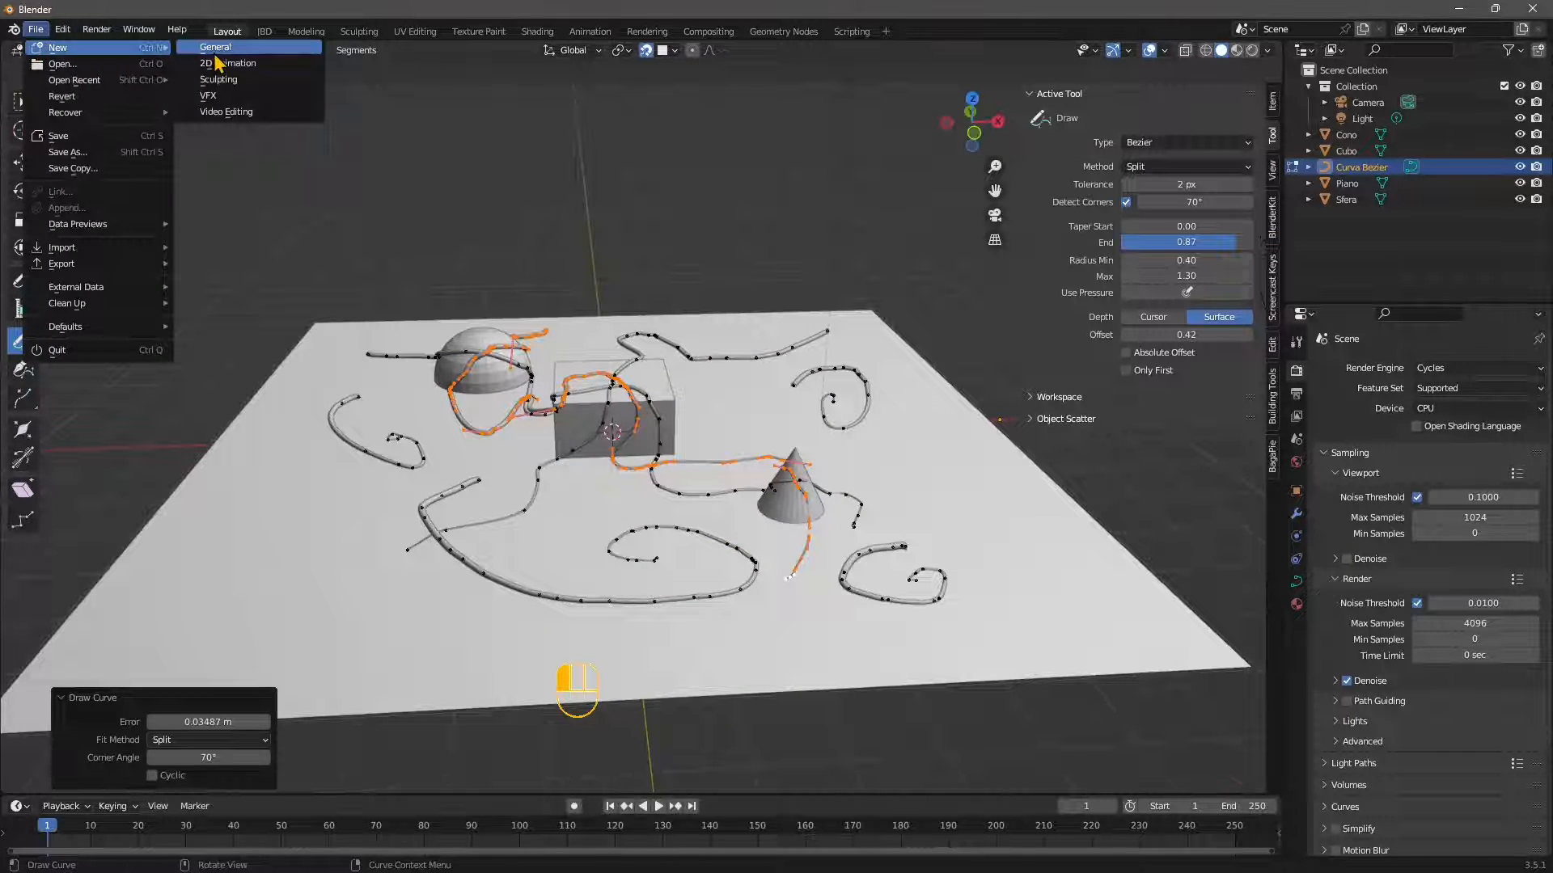
pyautogui.click(215, 47)
# Add a mesh plane and scale it up to about 11.85 in X and Y
pyautogui.moveTo(710, 485); pyautogui.dragTo(568, 368, button='middle')
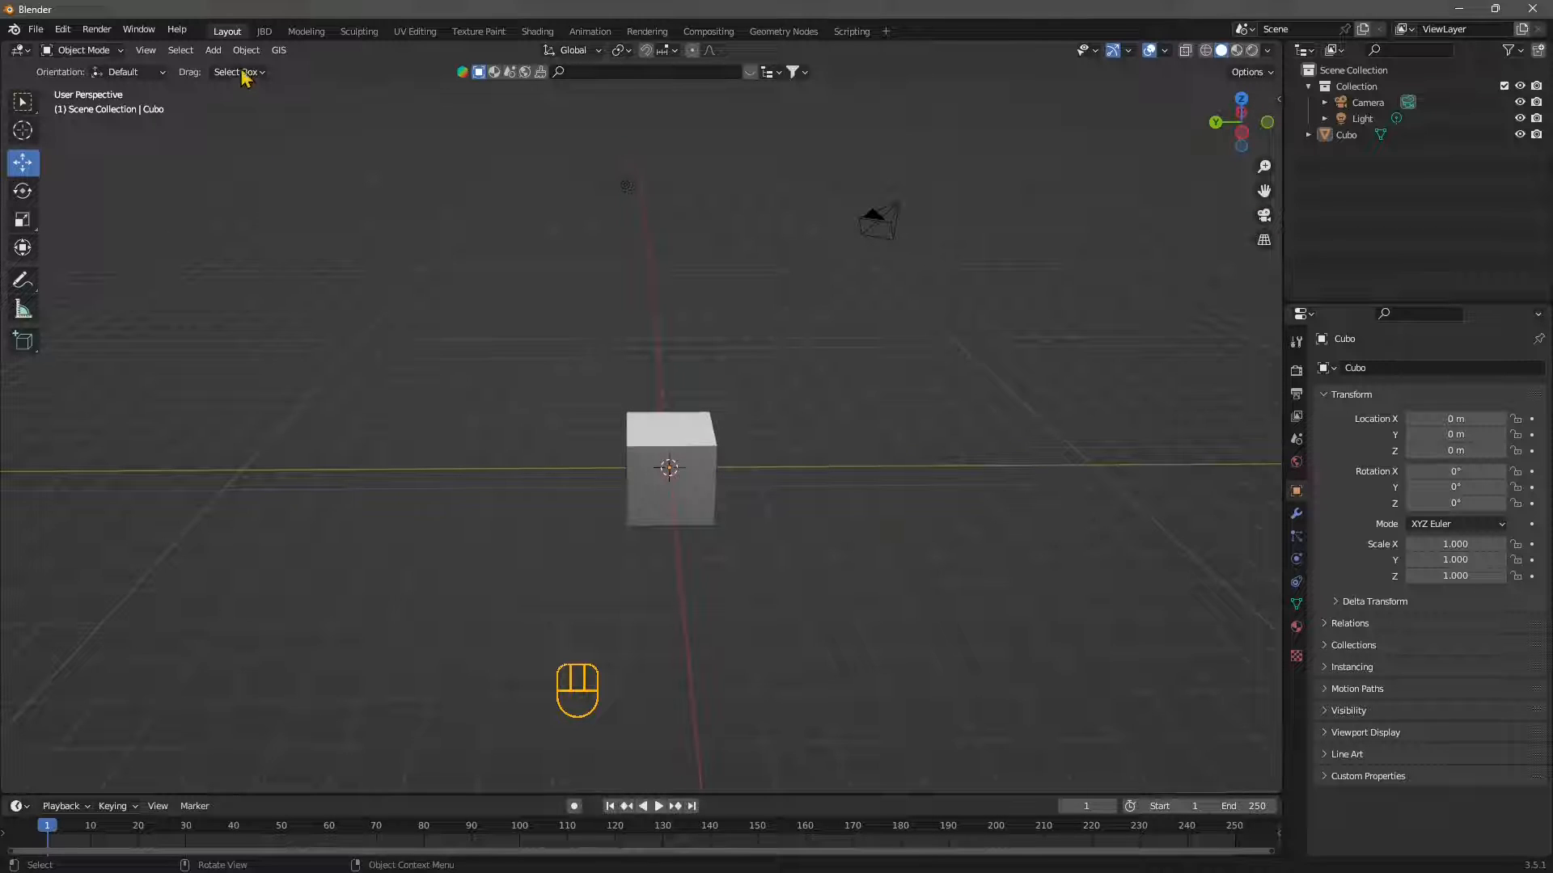
pyautogui.click(213, 50)
pyautogui.moveTo(243, 70)
pyautogui.click(356, 70)
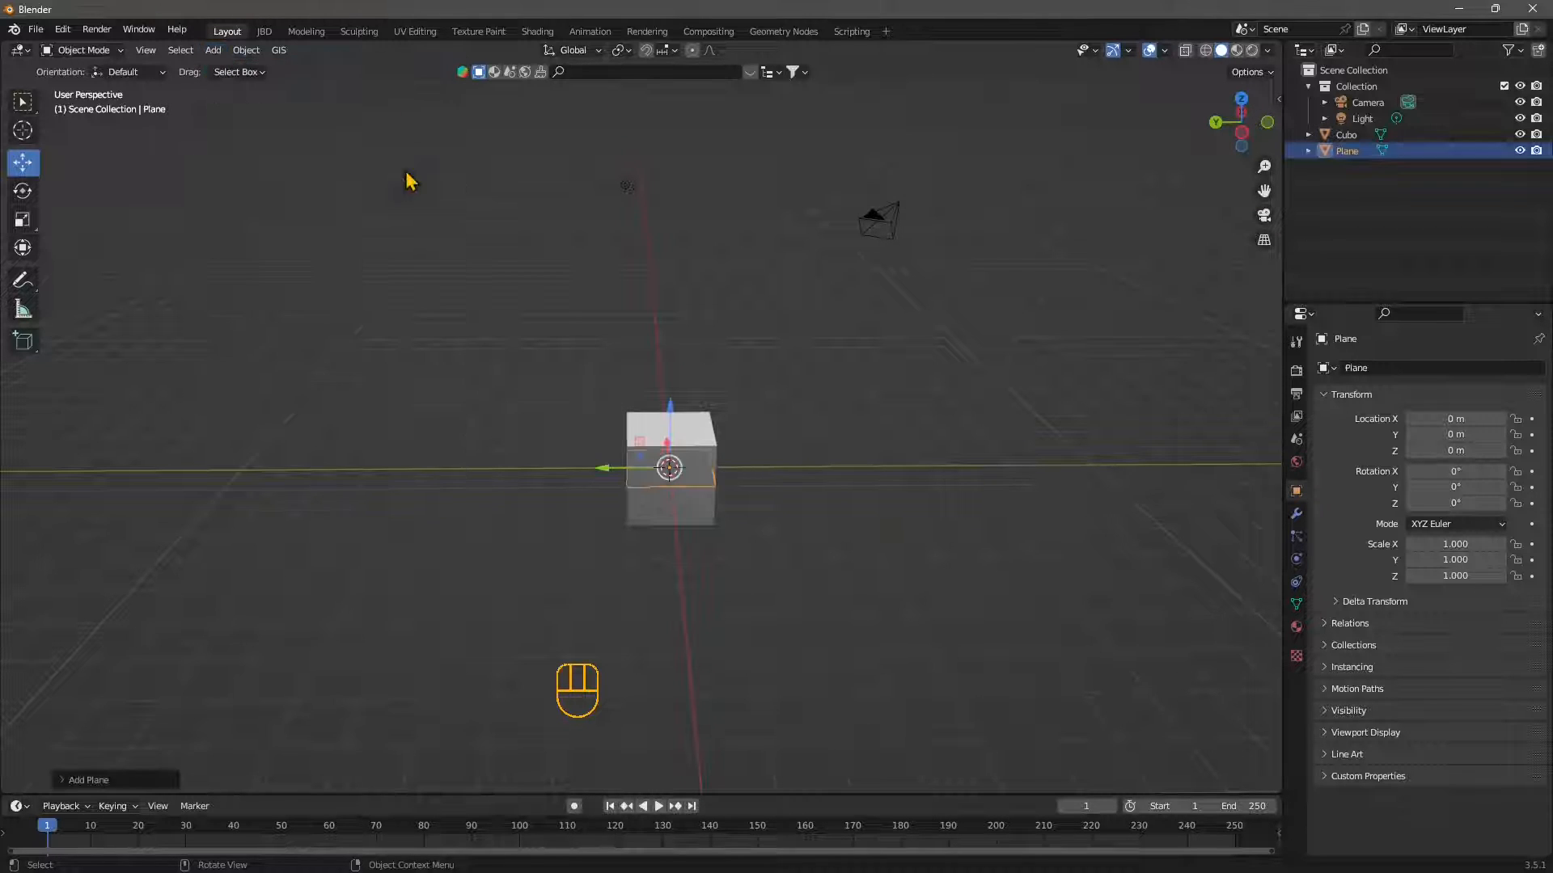
pyautogui.click(29, 220)
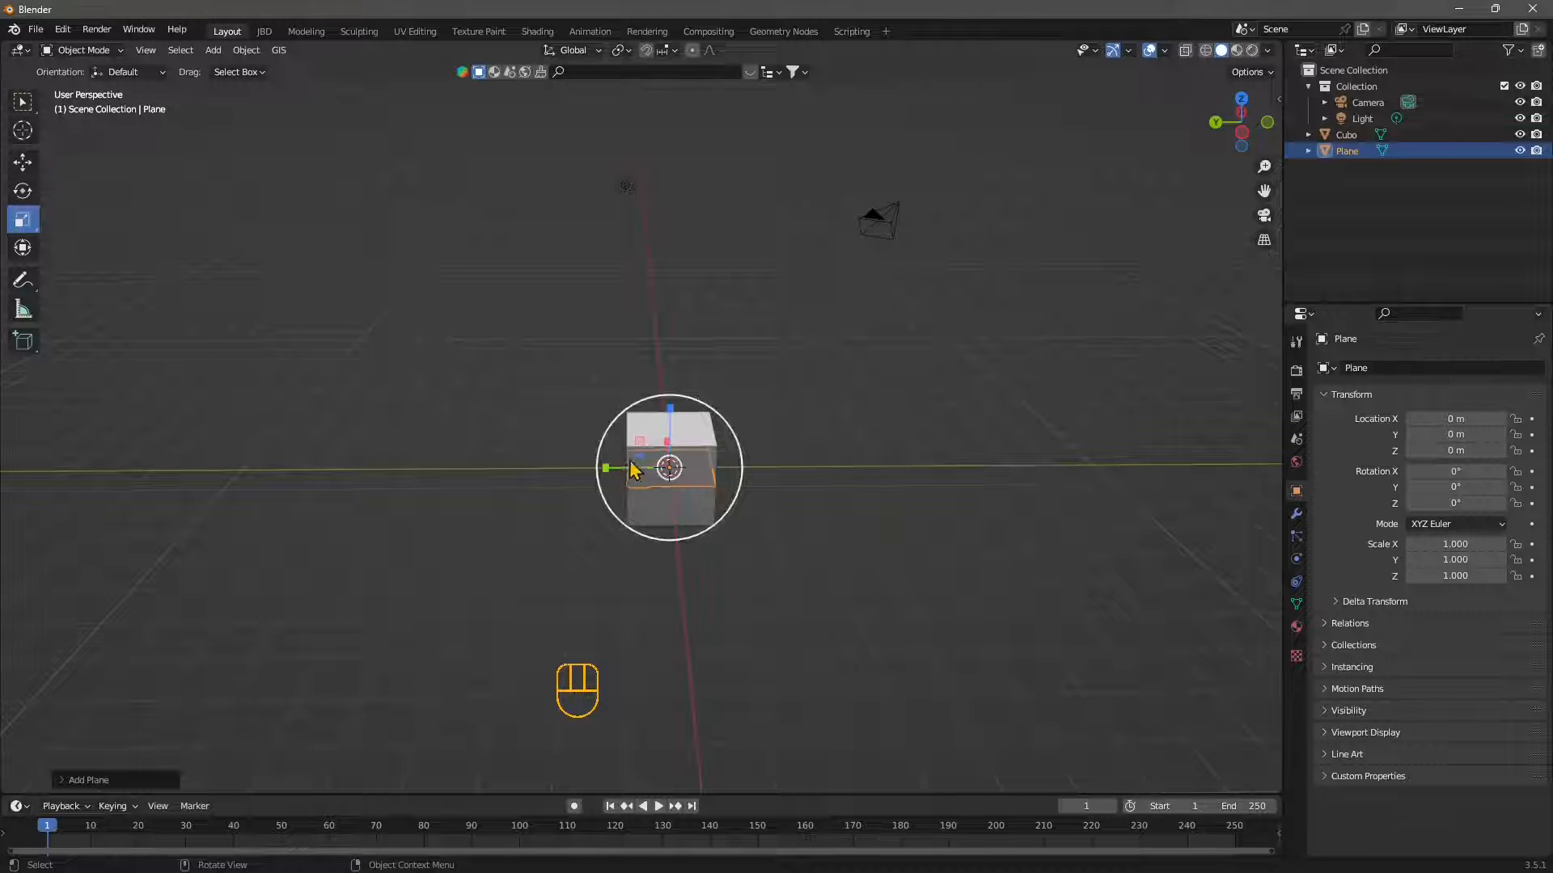
pyautogui.moveTo(668, 495); pyautogui.dragTo(673, 517, button='middle')
pyautogui.moveTo(638, 461); pyautogui.dragTo(159, 291)
# Add a UV sphere to the scene
pyautogui.click(209, 53)
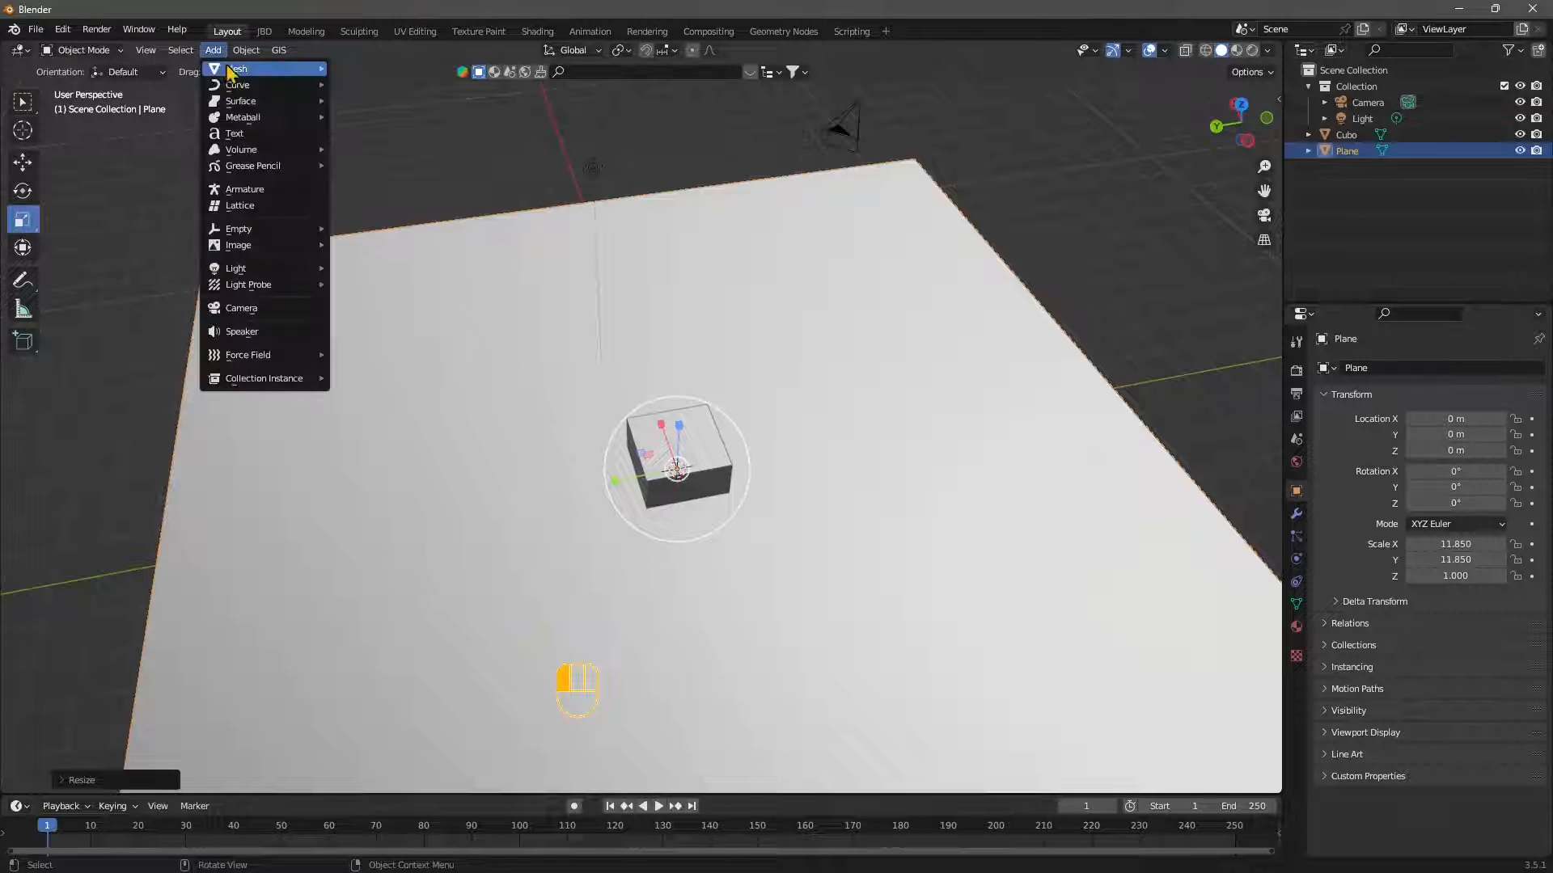
pyautogui.moveTo(234, 68)
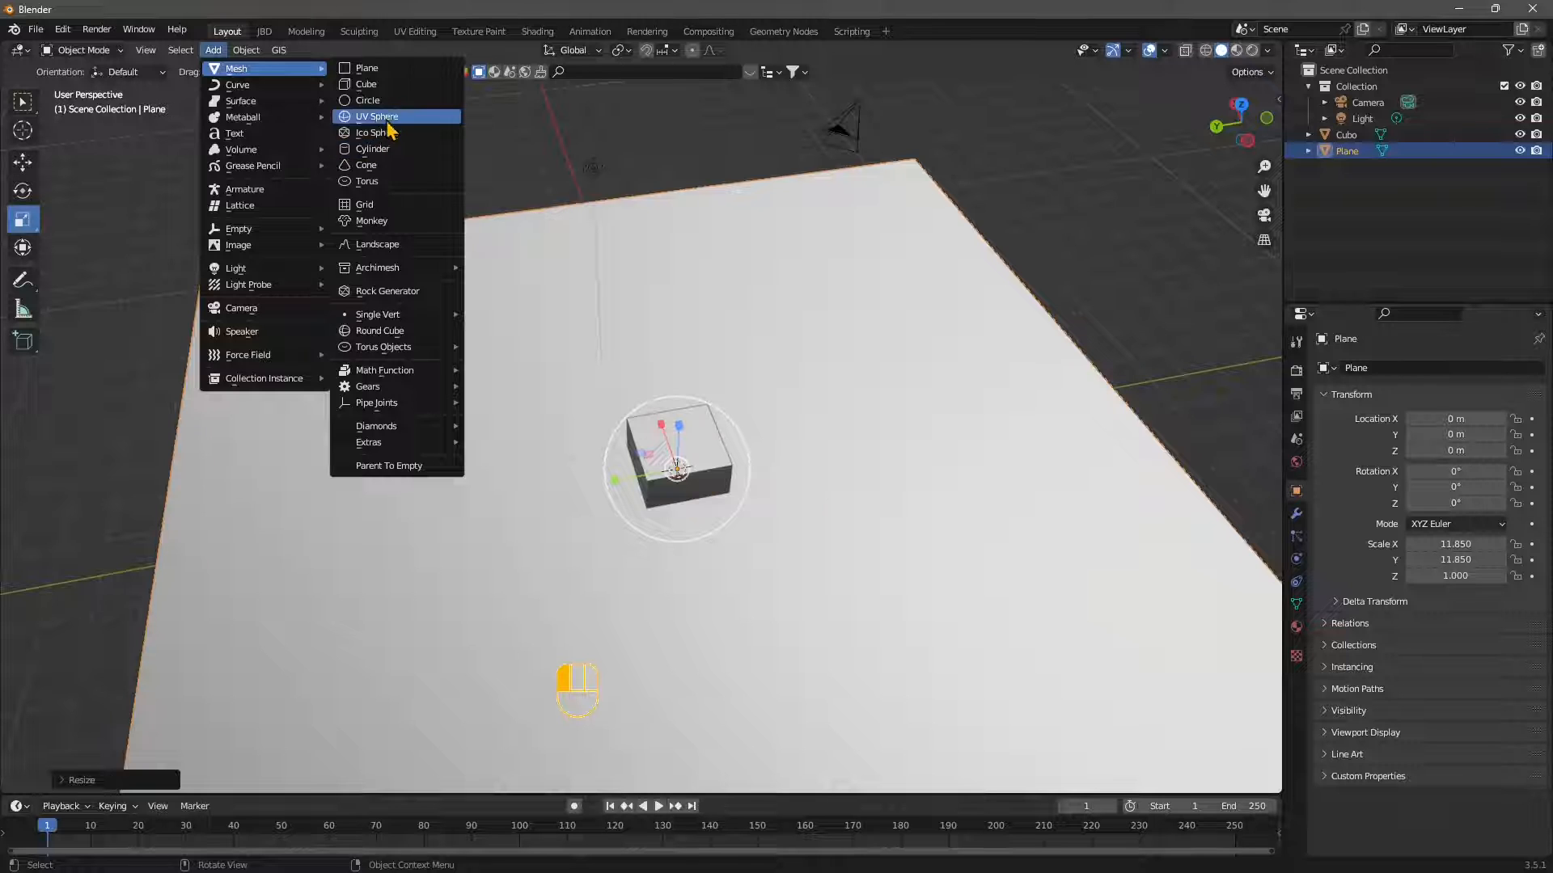
pyautogui.click(380, 117)
# Move the sphere to about X 4.79 m, Y 4.44 m and scale it to about 2.3 in X and Y and 1.83 in Z
pyautogui.click(23, 162)
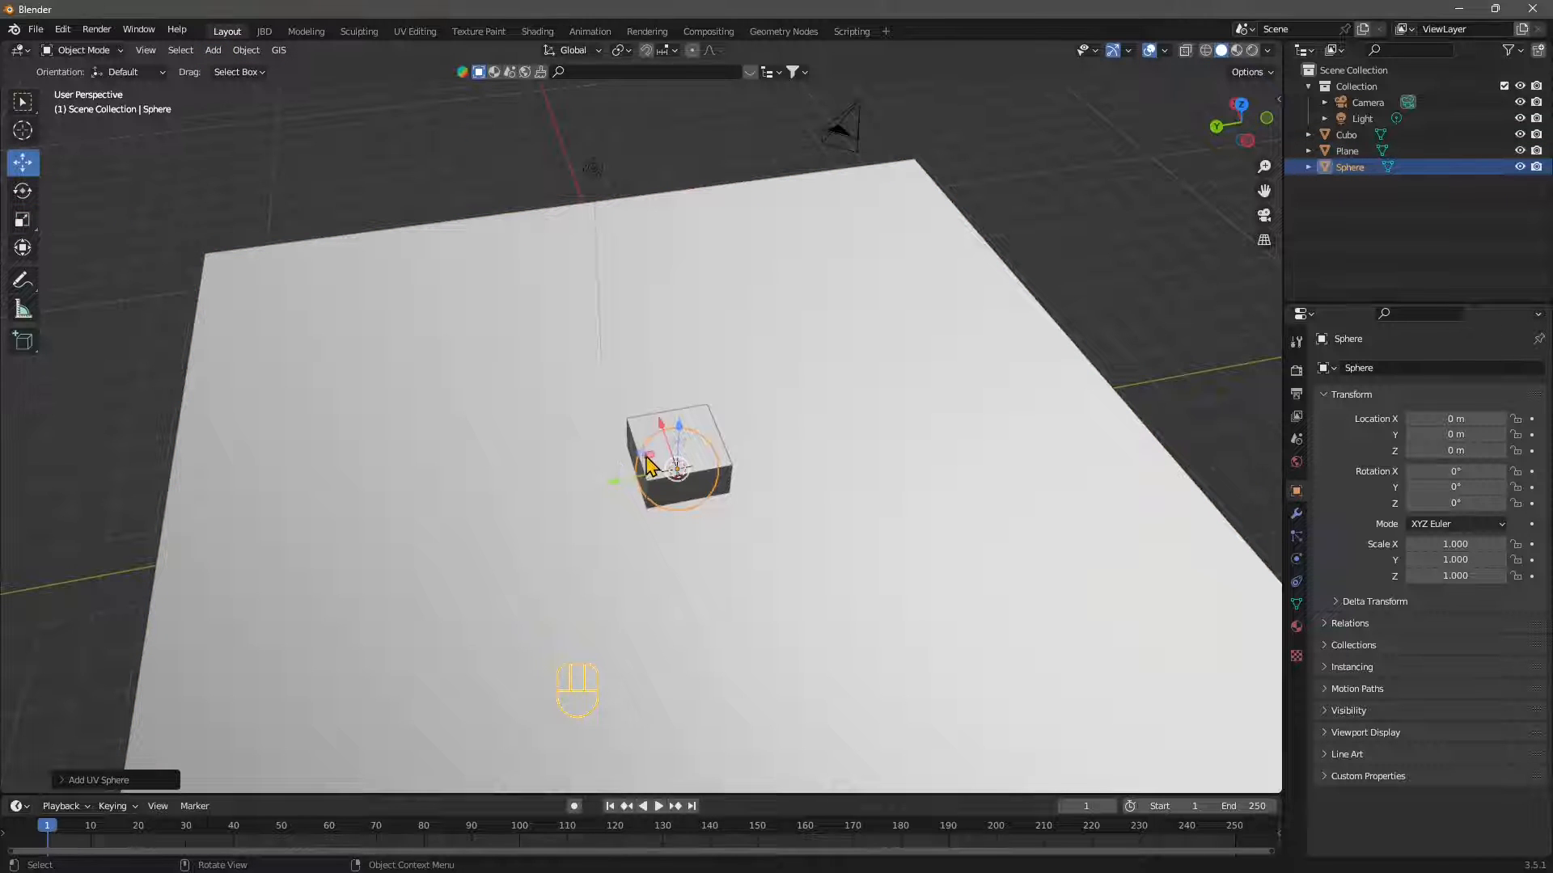
pyautogui.moveTo(647, 463); pyautogui.dragTo(639, 465, button='middle')
pyautogui.moveTo(639, 465); pyautogui.dragTo(326, 409)
pyautogui.click(22, 220)
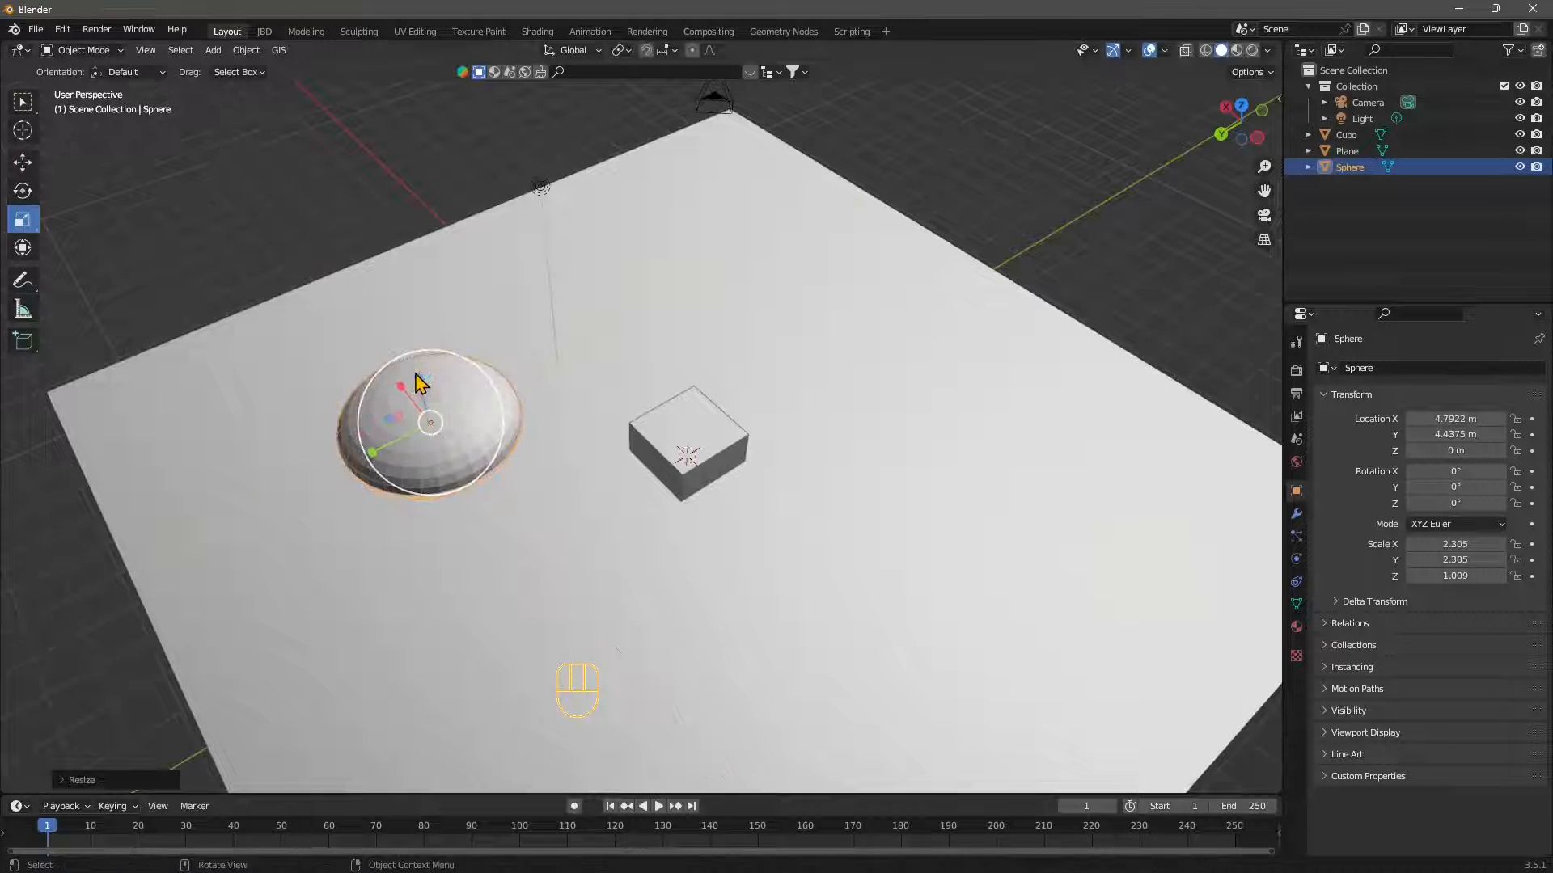
pyautogui.moveTo(420, 377); pyautogui.dragTo(414, 333)
# Add a torus and move it across the plane to about X -5.73 m, Y -4.71 m
pyautogui.moveTo(679, 530); pyautogui.dragTo(637, 492, button='middle')
pyautogui.scroll(-2, 752, 499)
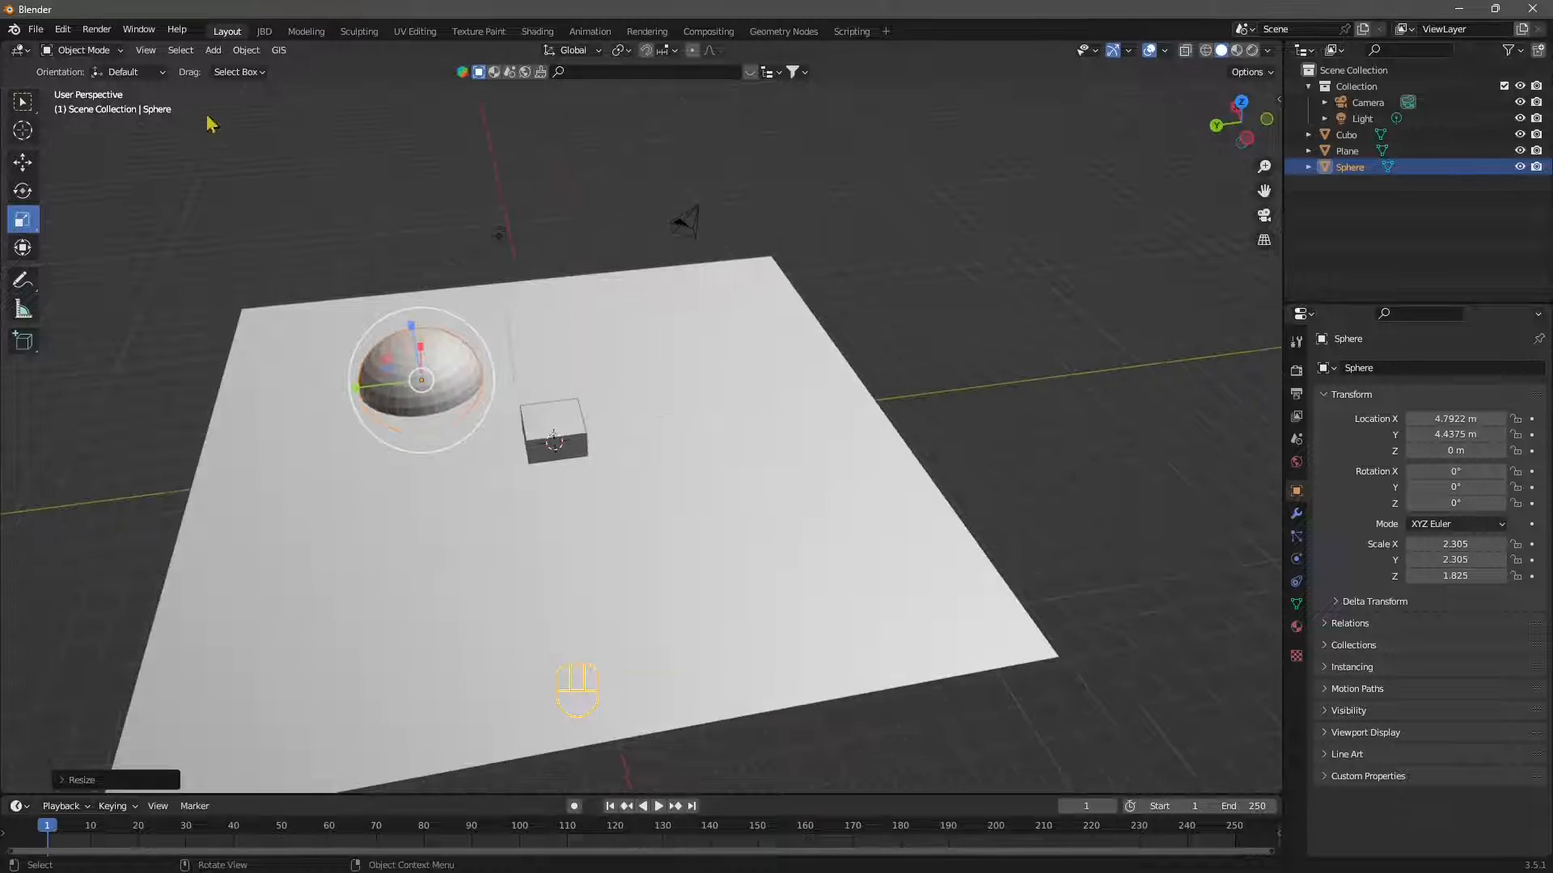
pyautogui.click(213, 50)
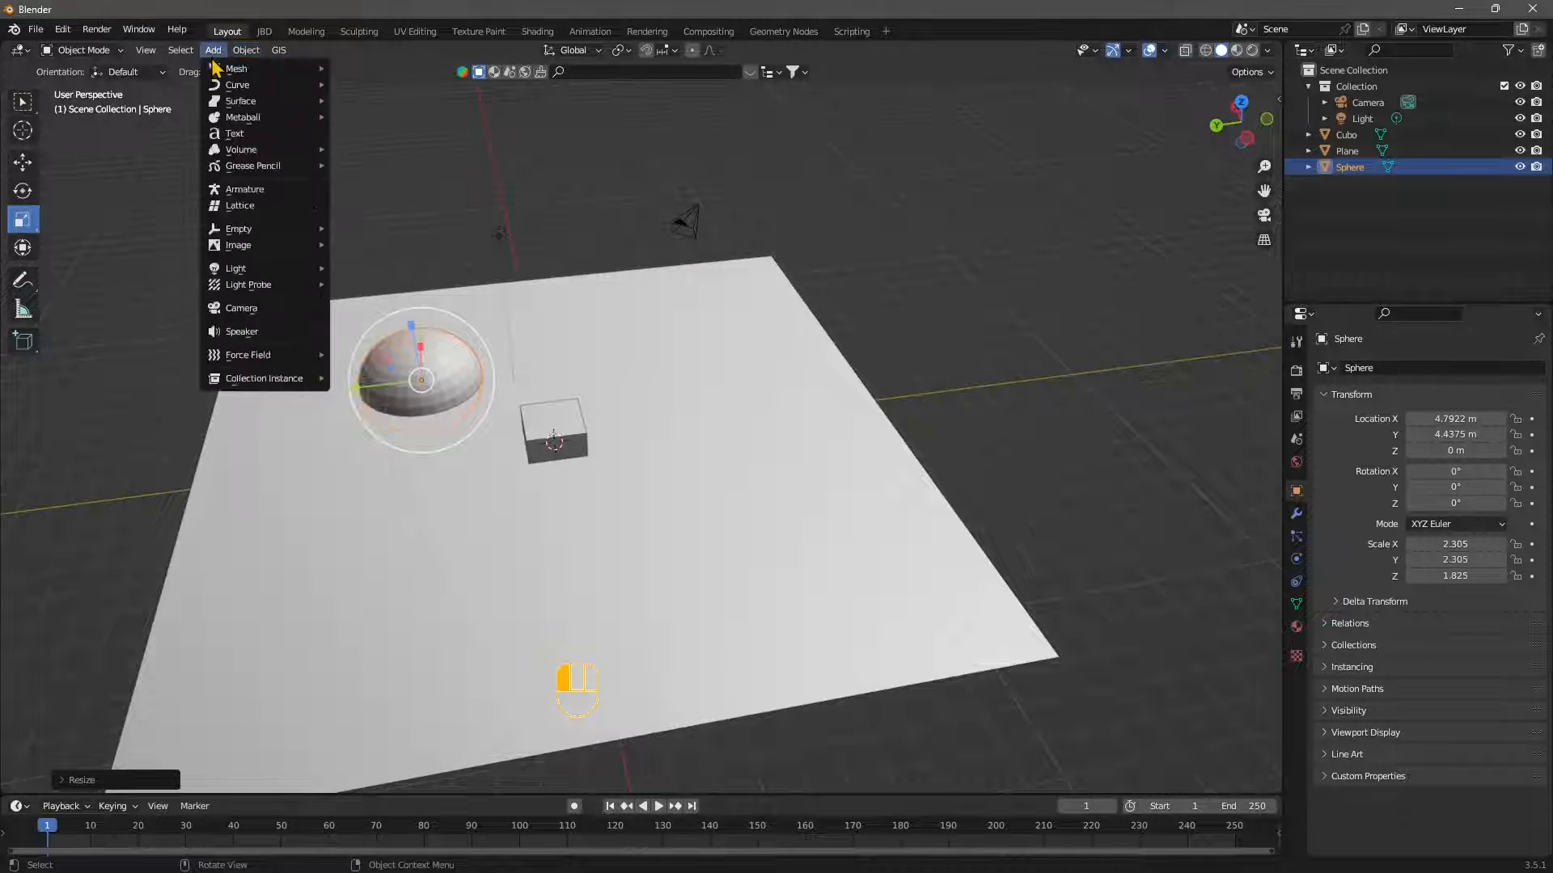
pyautogui.moveTo(230, 70)
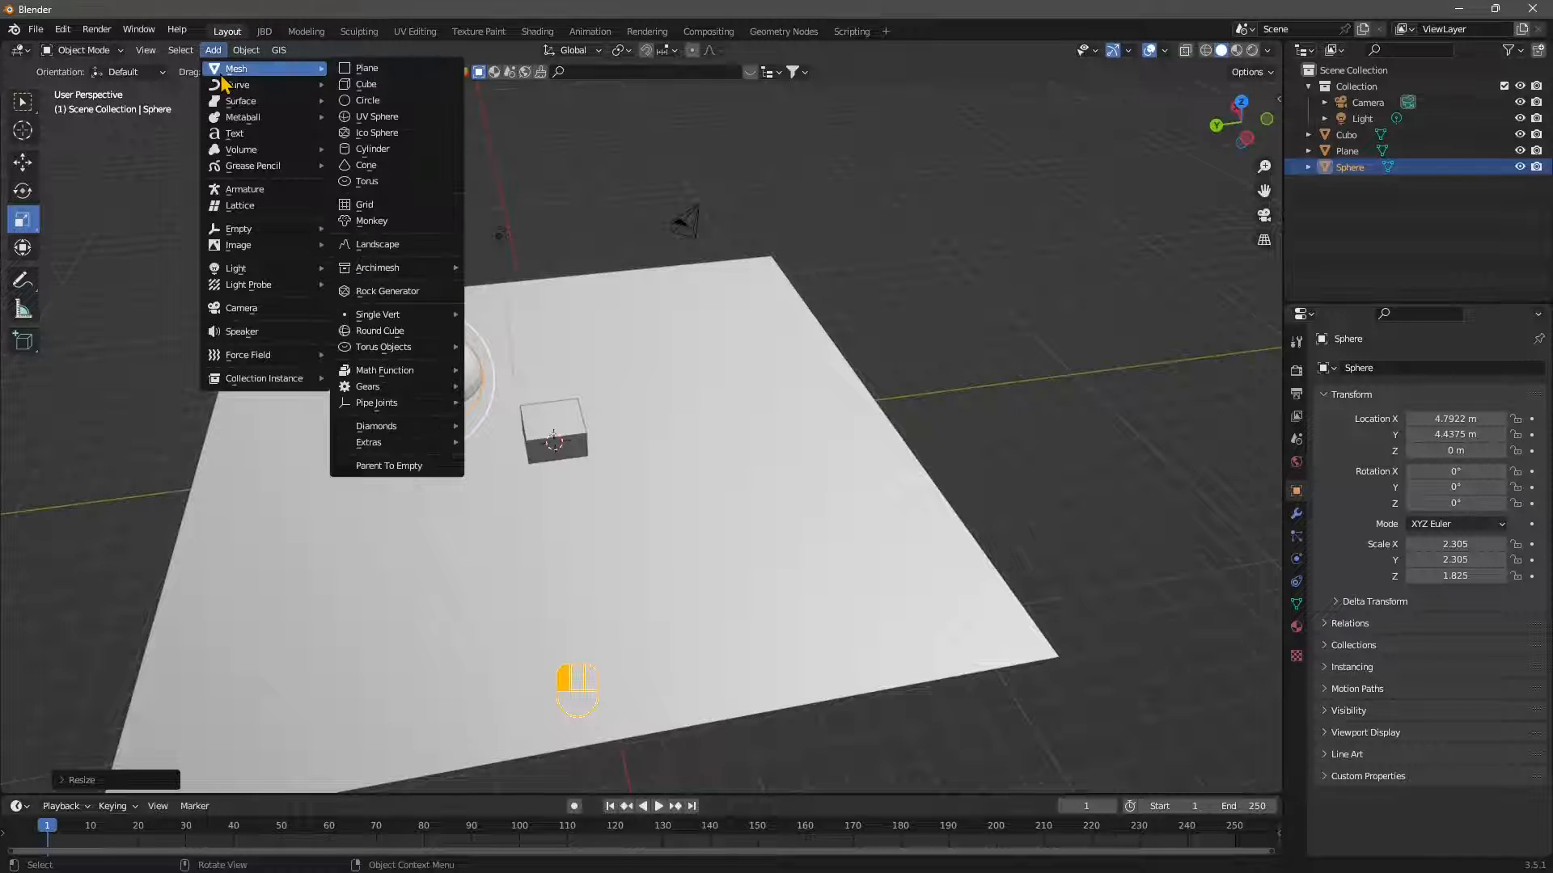
pyautogui.click(393, 191)
pyautogui.click(20, 166)
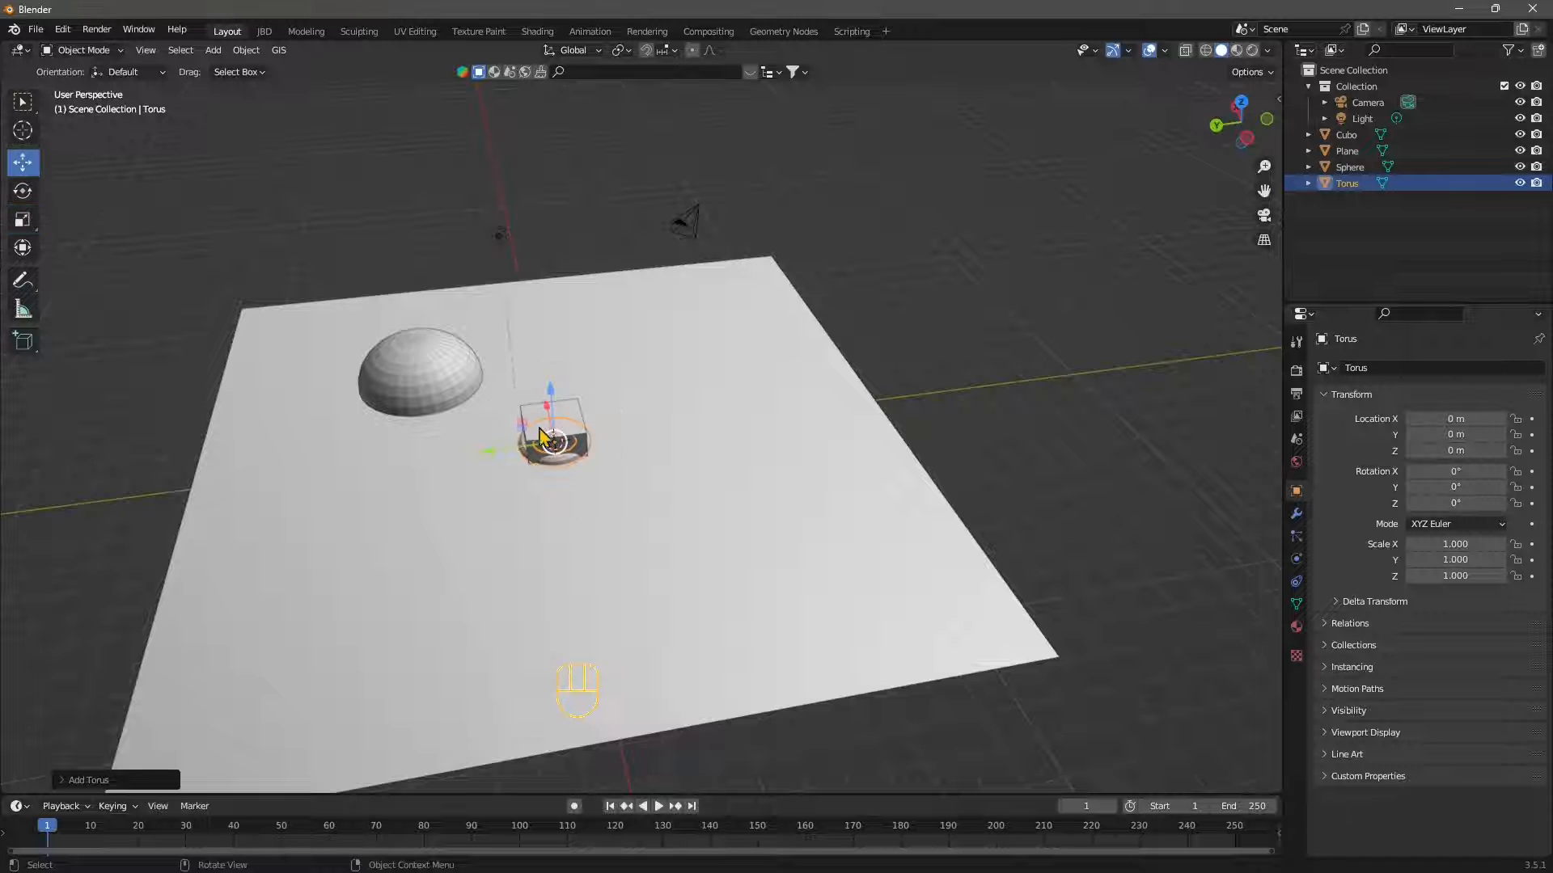
pyautogui.moveTo(522, 426); pyautogui.dragTo(709, 530)
# Scale the torus to about 2.78 in X and Y and 2.42 in Z, and deselect it
pyautogui.scroll(2, 761, 652)
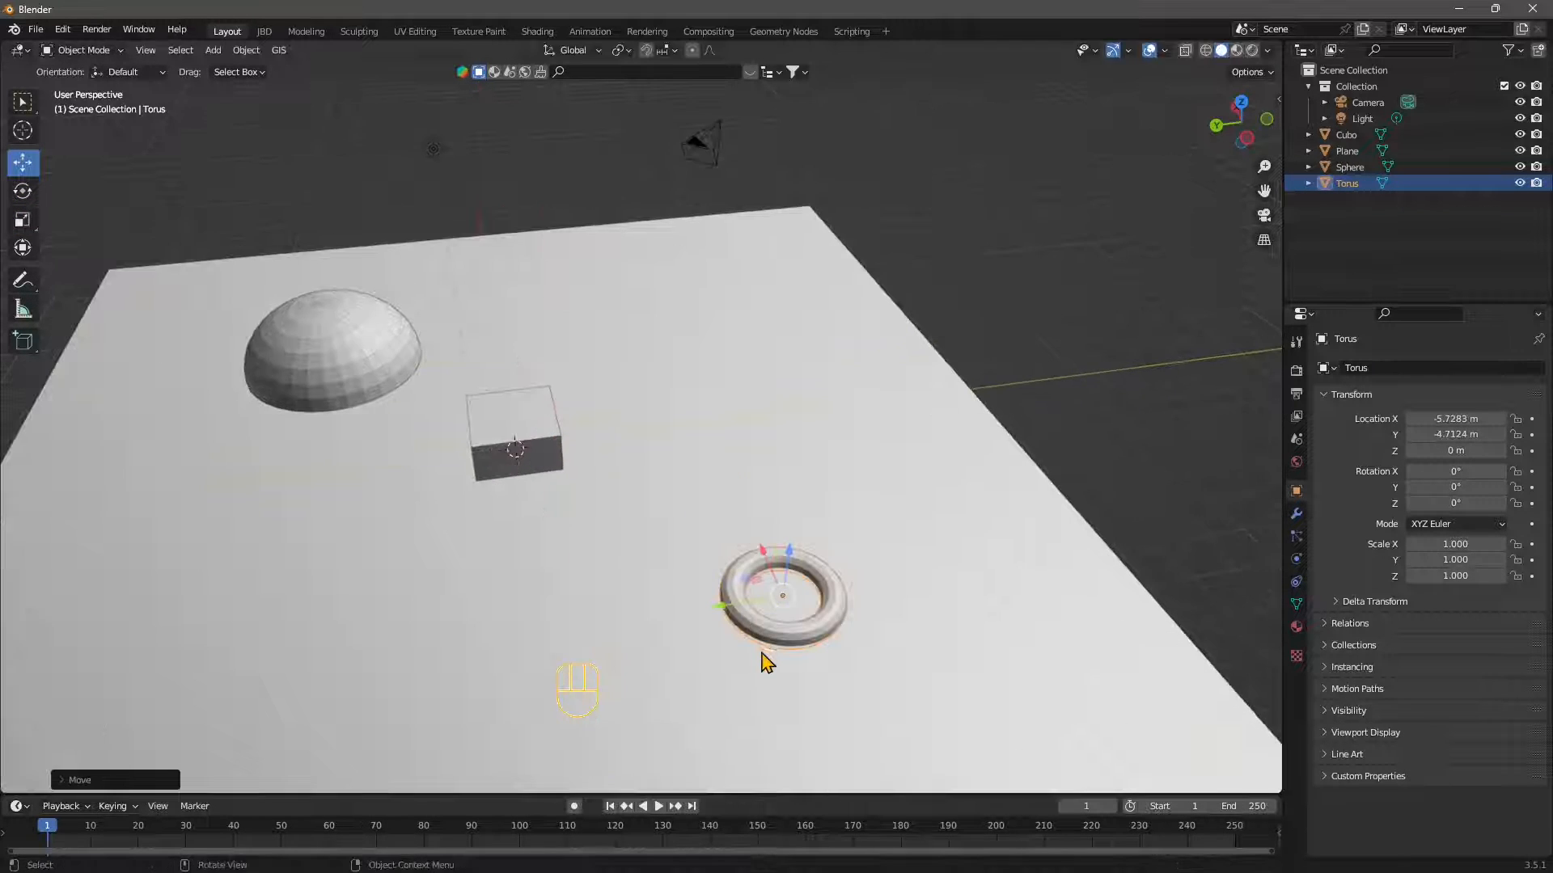
pyautogui.moveTo(762, 653); pyautogui.dragTo(671, 605, button='middle')
pyautogui.click(28, 218)
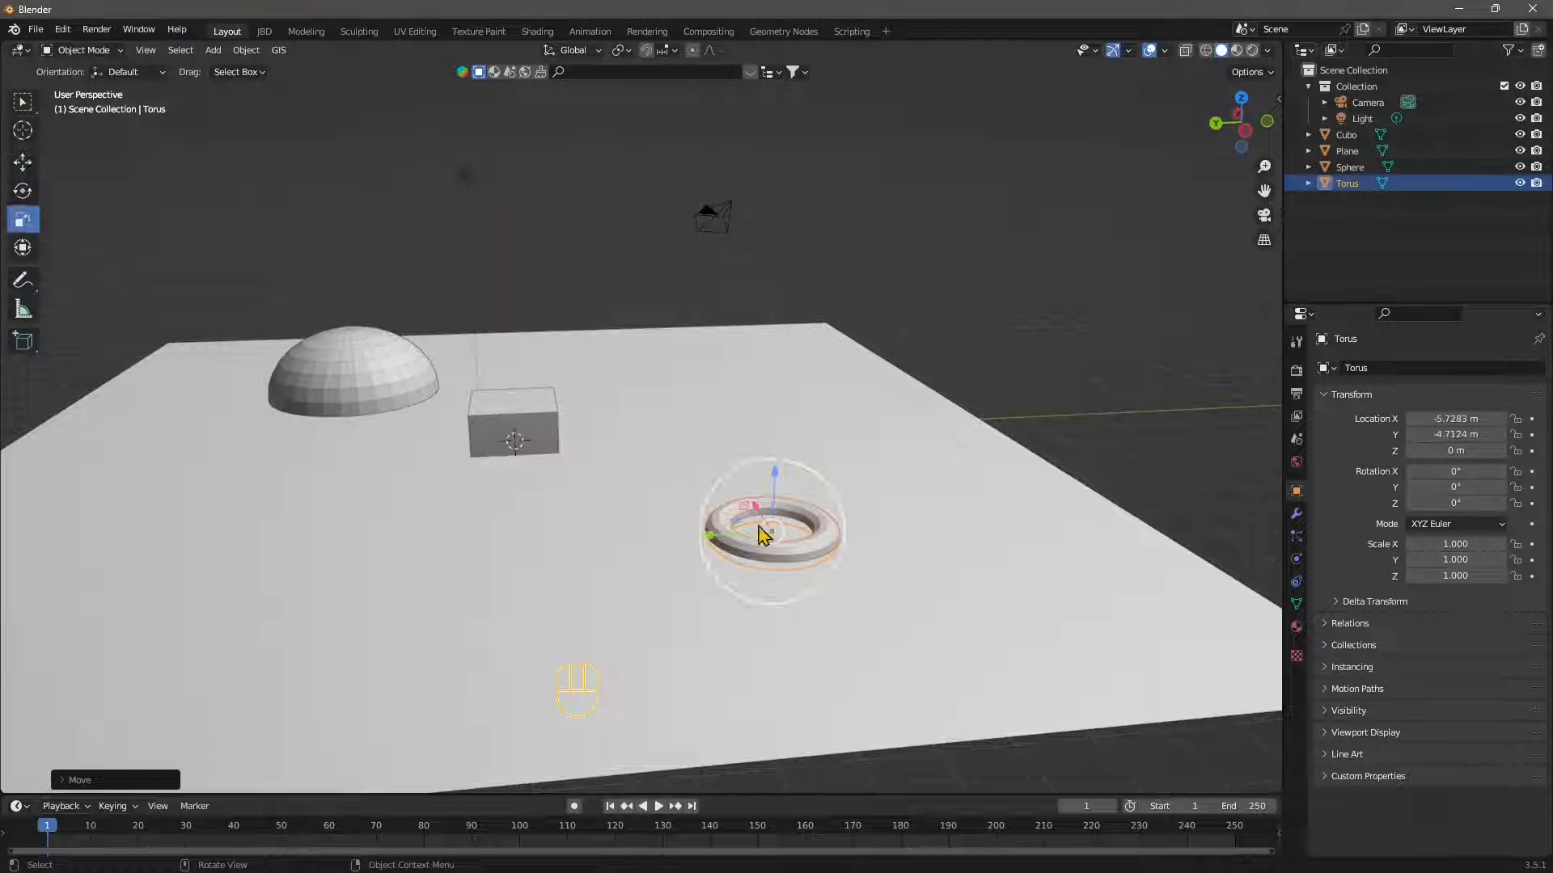
pyautogui.moveTo(753, 528); pyautogui.dragTo(786, 540, button='middle')
pyautogui.moveTo(797, 530); pyautogui.dragTo(725, 523)
pyautogui.moveTo(842, 479); pyautogui.dragTo(859, 393)
pyautogui.moveTo(683, 537); pyautogui.dragTo(812, 526, button='middle')
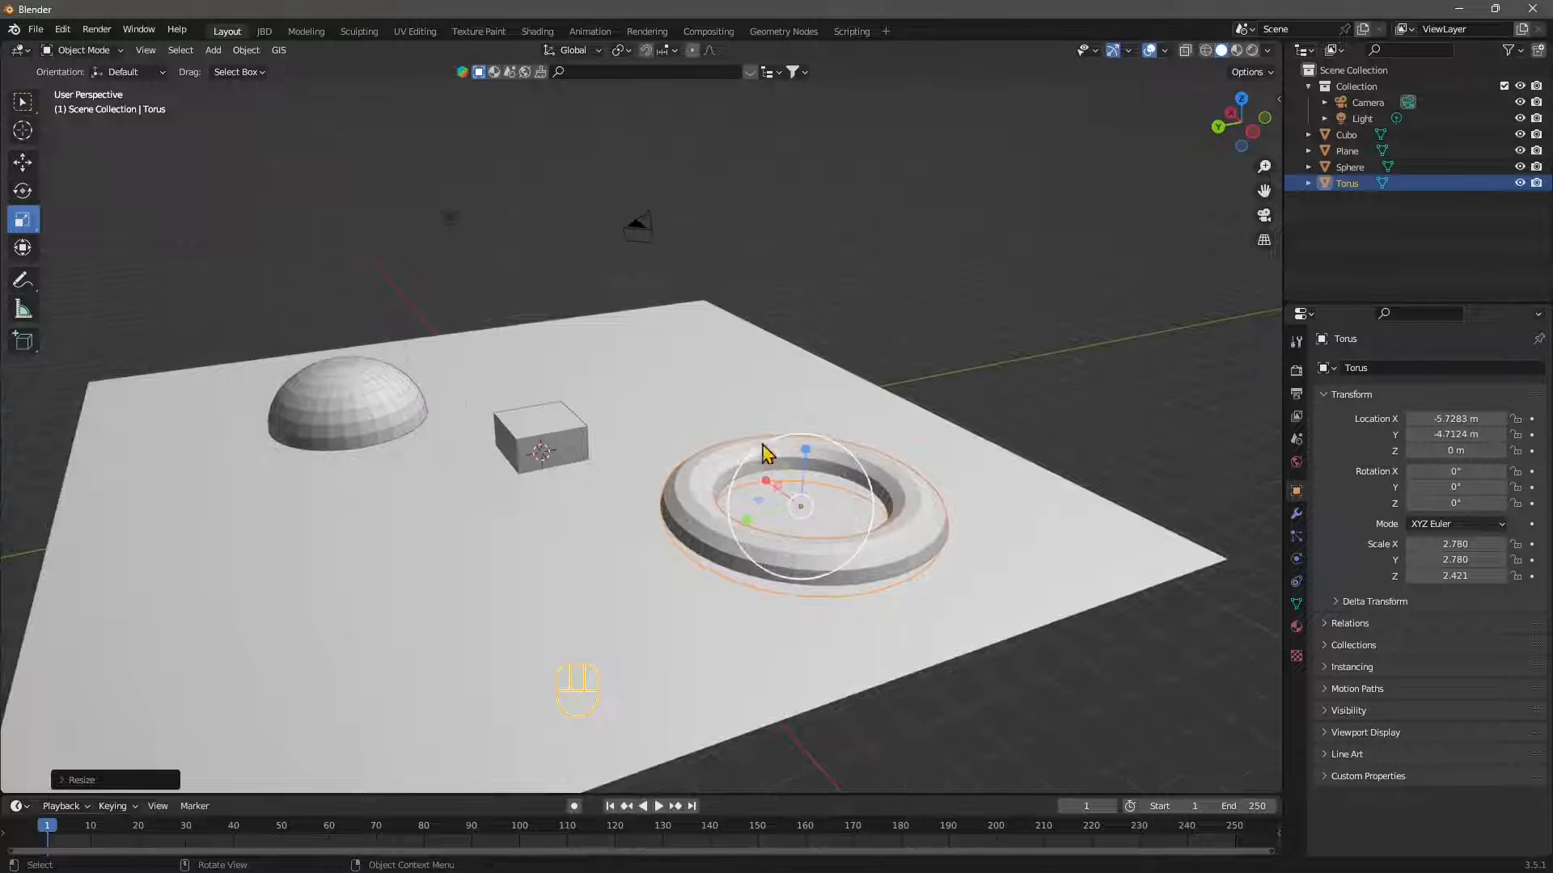
pyautogui.click(23, 162)
pyautogui.click(836, 251)
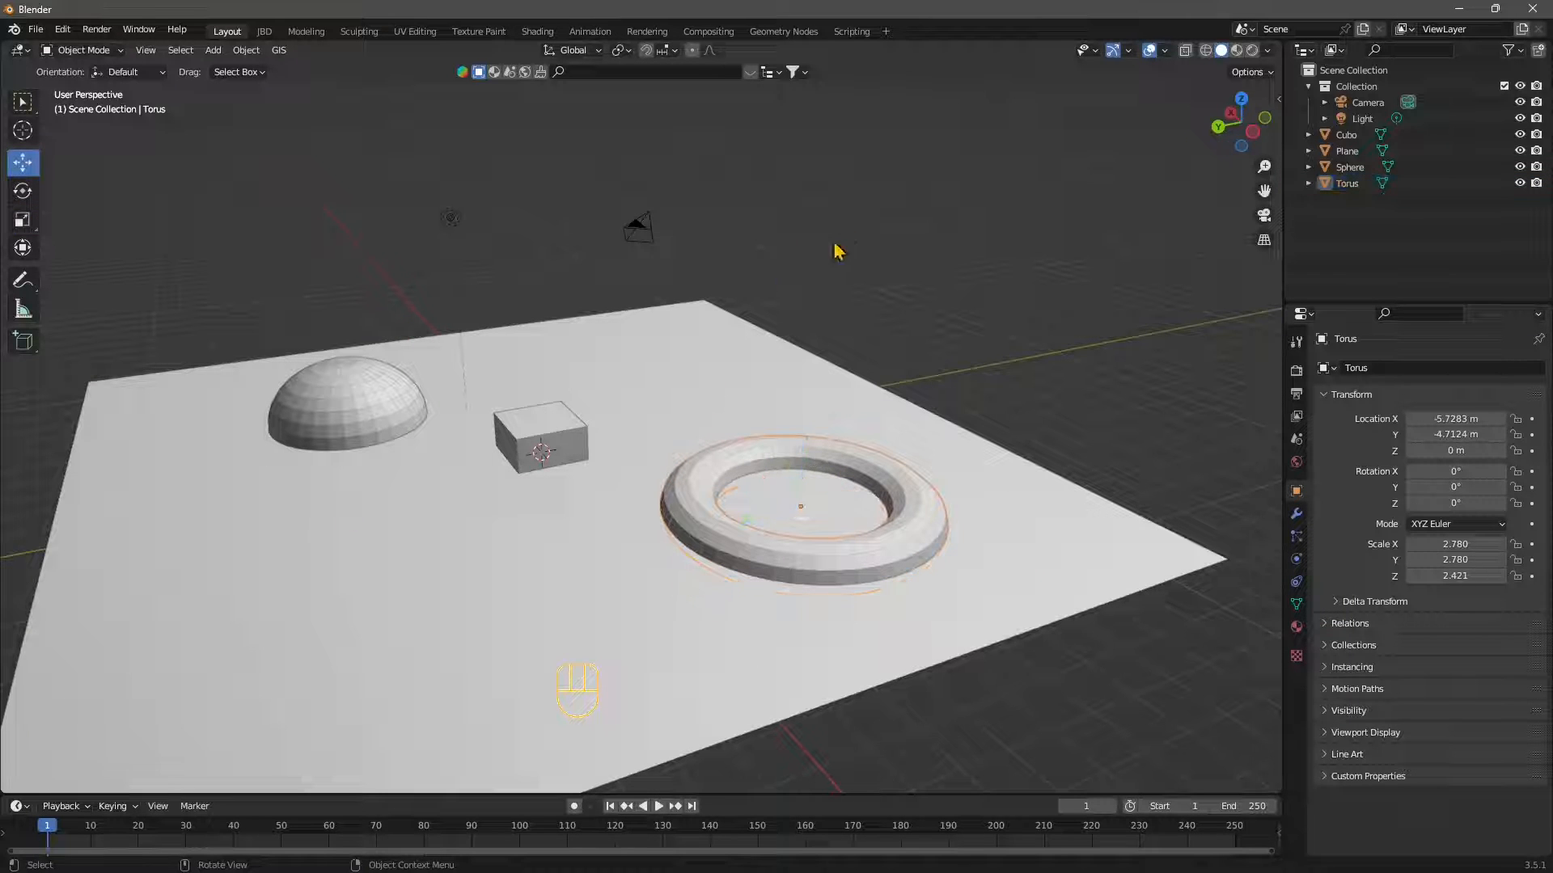
# Add a Bezier curve object to the scene
pyautogui.moveTo(1003, 629); pyautogui.dragTo(778, 558, button='middle')
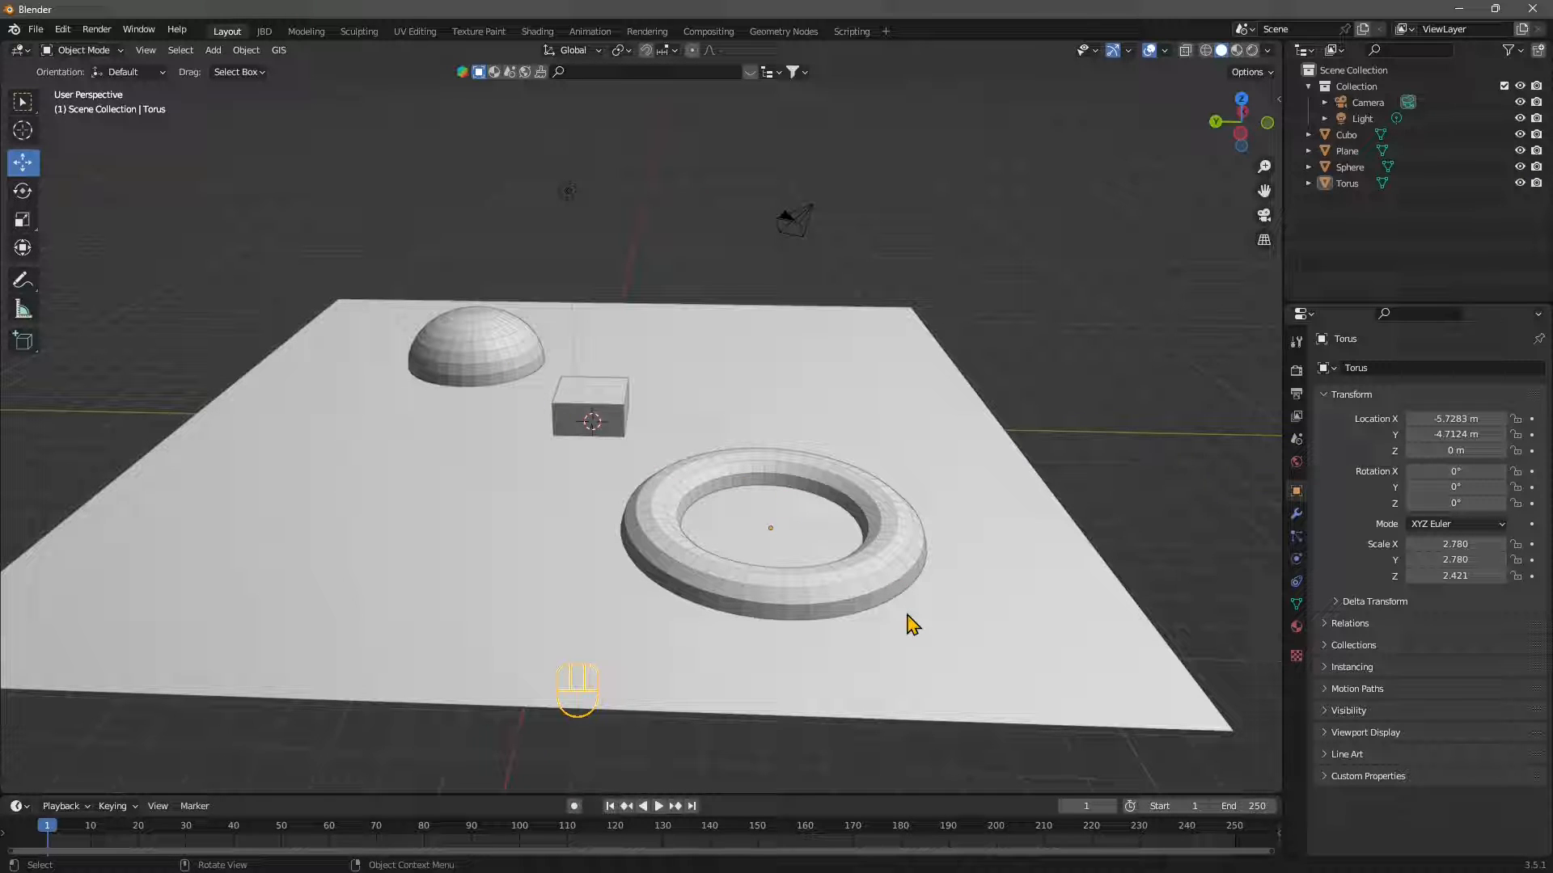
pyautogui.scroll(-3, 914, 625)
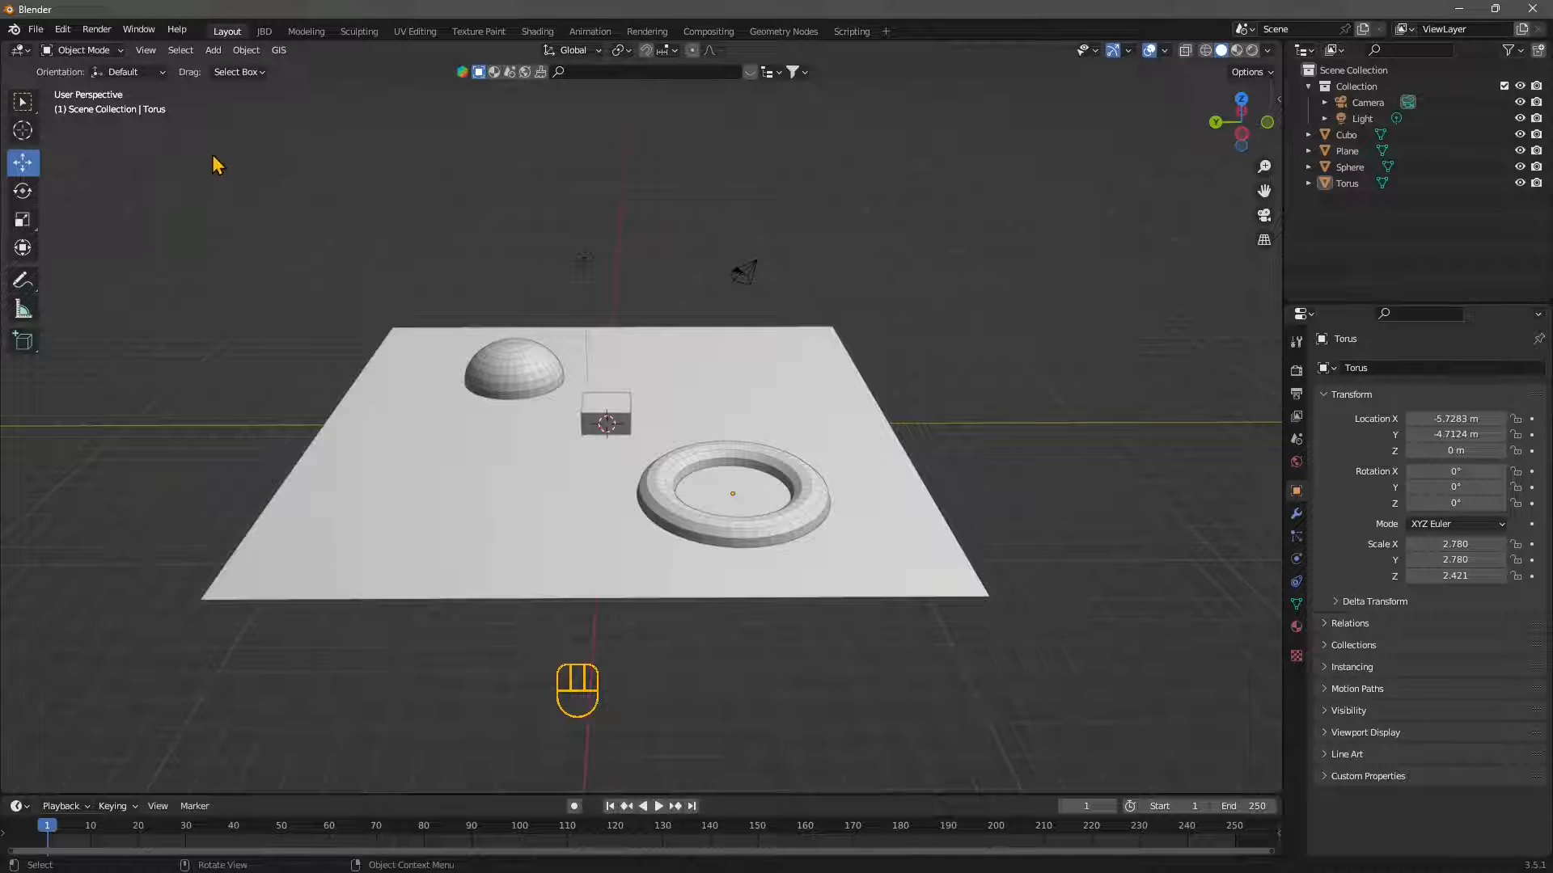
pyautogui.click(215, 55)
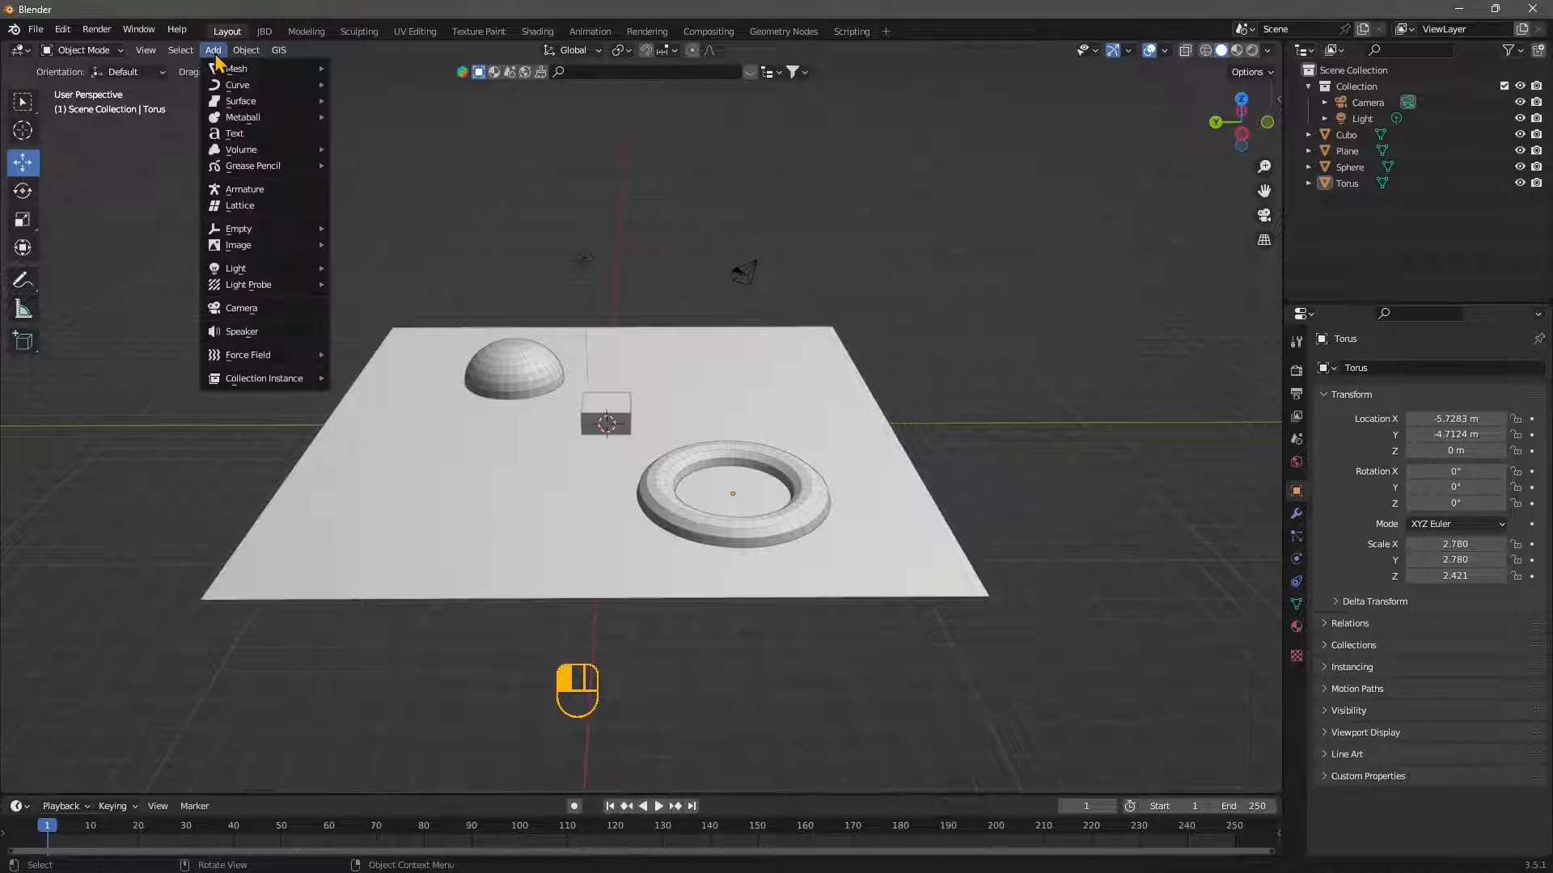
pyautogui.moveTo(237, 90)
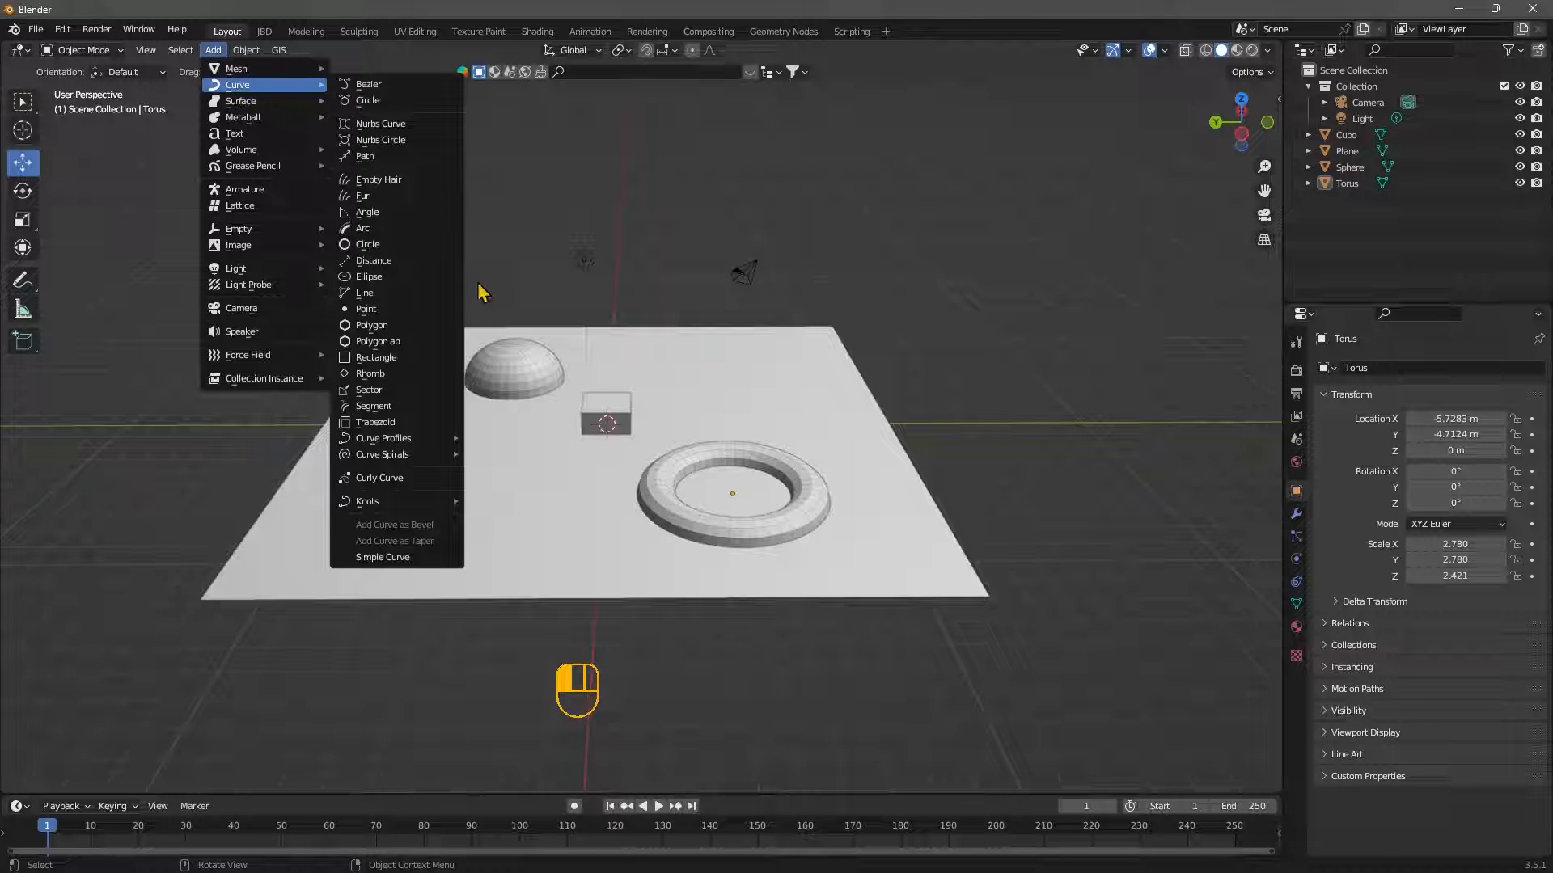
pyautogui.click(373, 86)
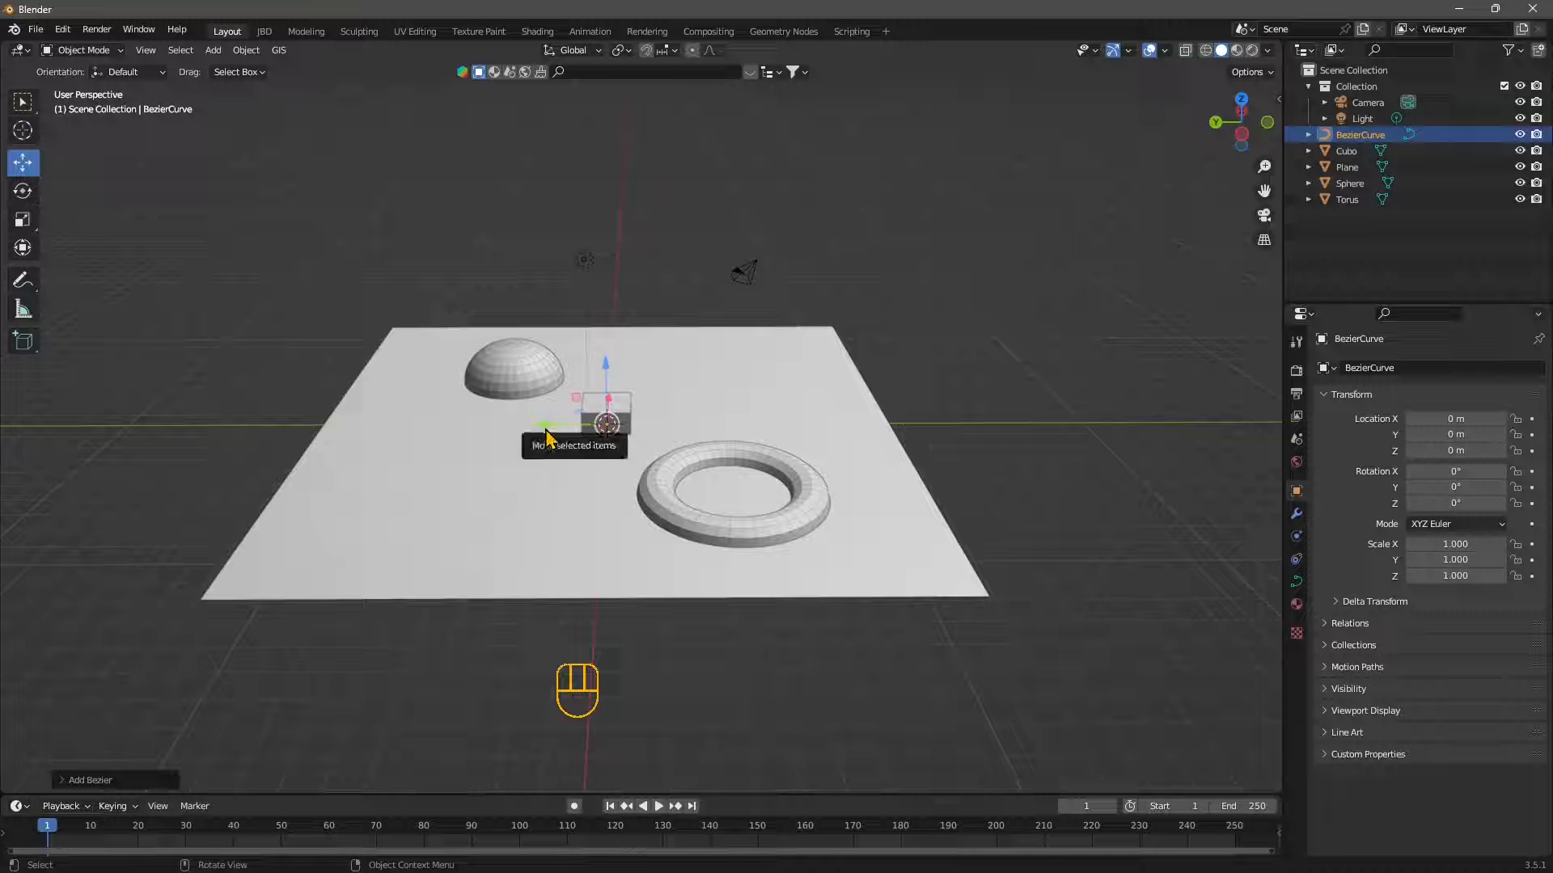
# Increase the radius of the new Bezier curve to 25.3 m
pyautogui.moveTo(530, 444); pyautogui.dragTo(502, 518, button='middle')
pyautogui.click(61, 778)
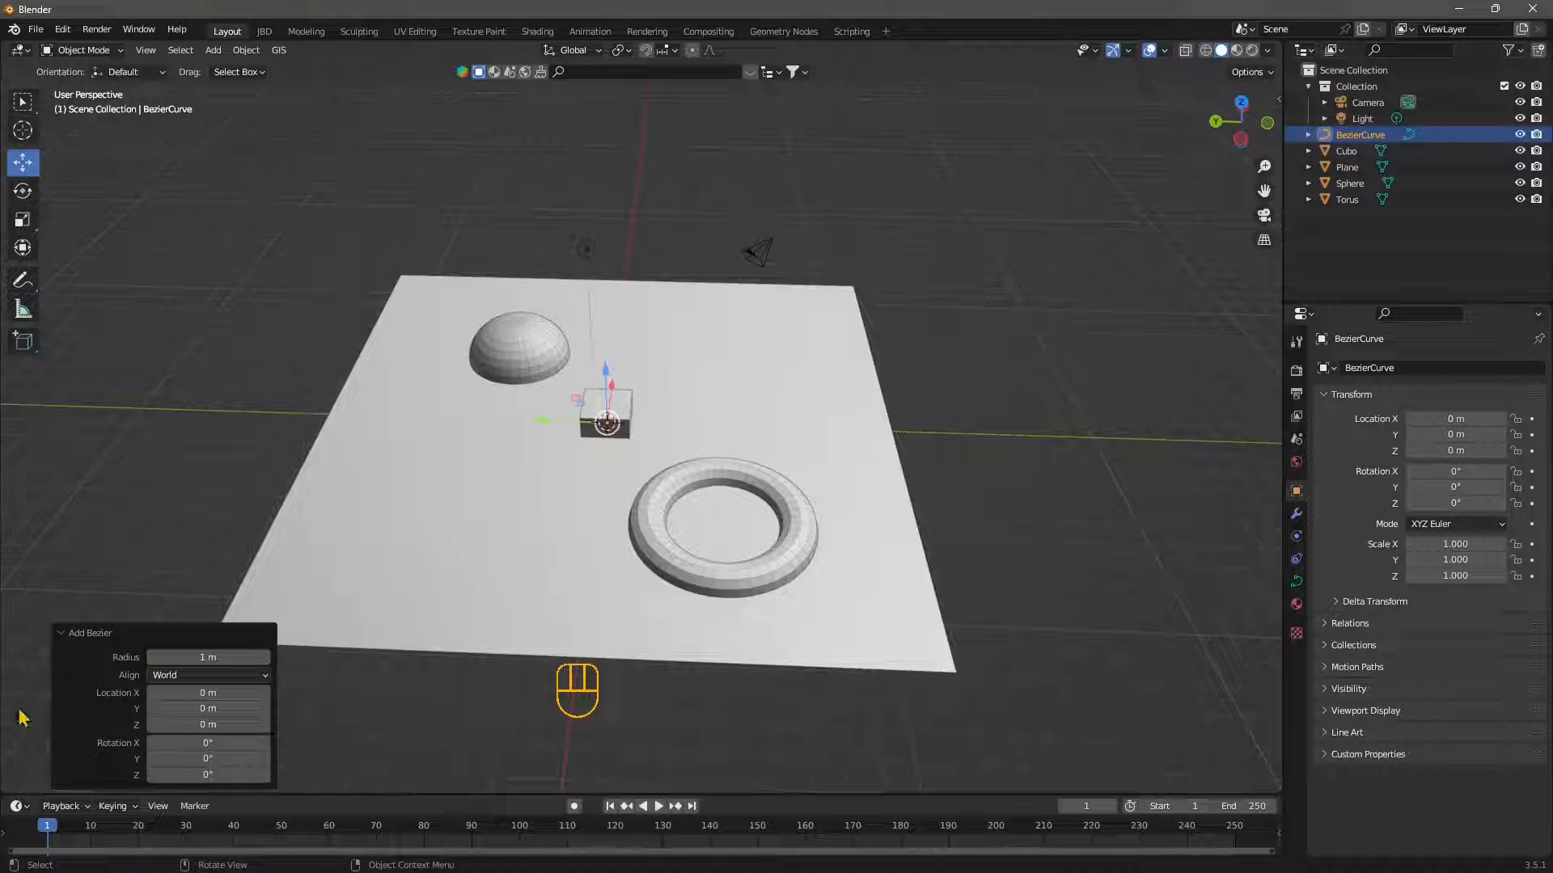
pyautogui.moveTo(207, 657); pyautogui.dragTo(427, 770)
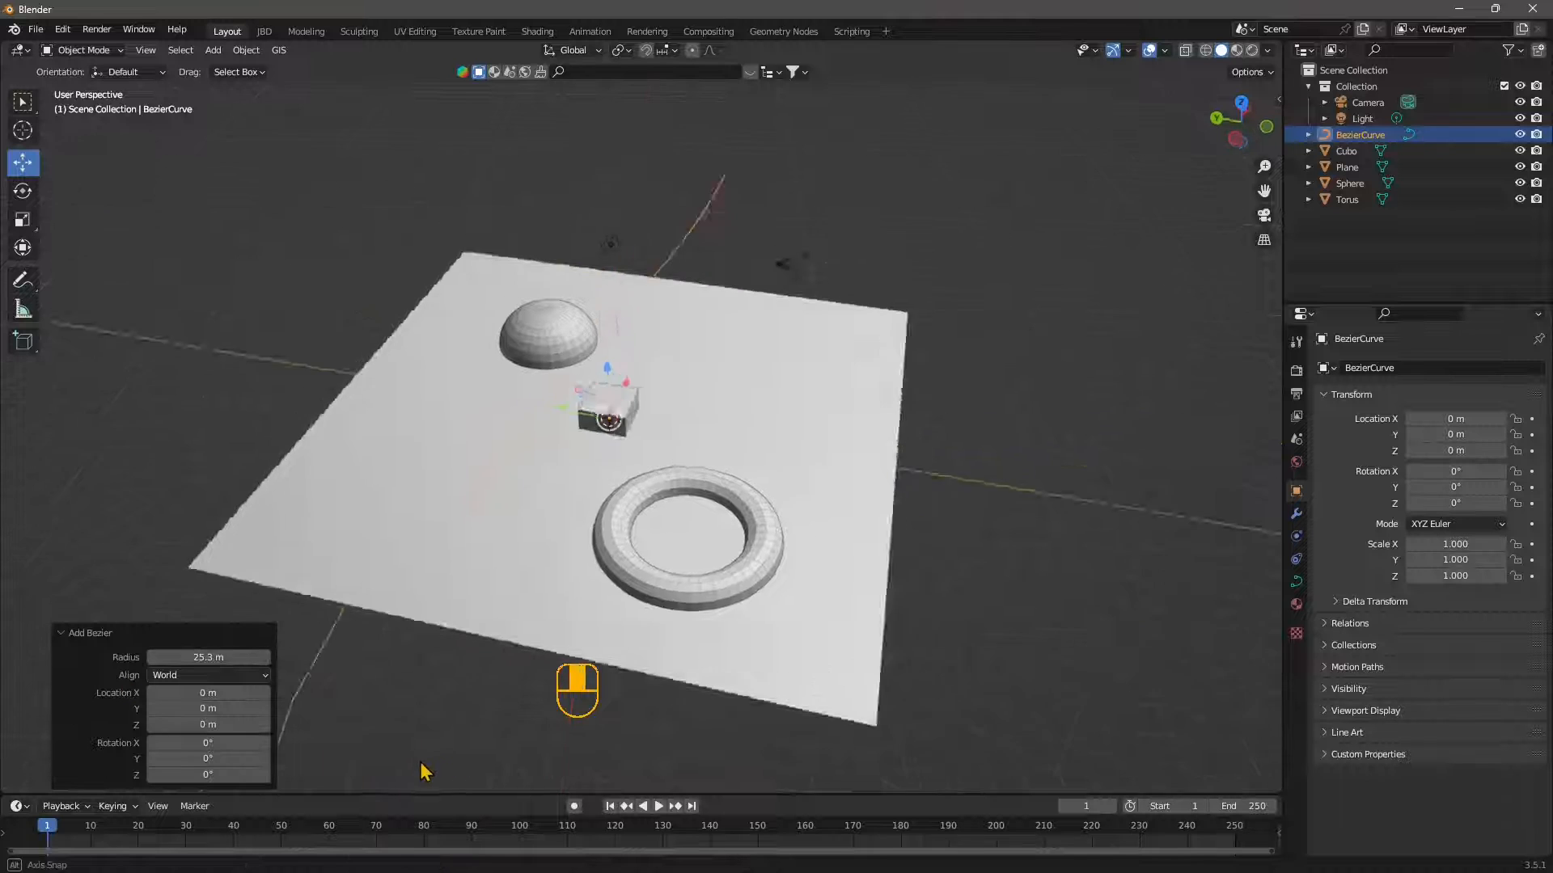
# Move the Bezier curve along Y to about 18.57 m, clear of the plane
pyautogui.moveTo(427, 770); pyautogui.dragTo(609, 534, button='middle')
pyautogui.moveTo(663, 433); pyautogui.dragTo(736, 450, button='middle')
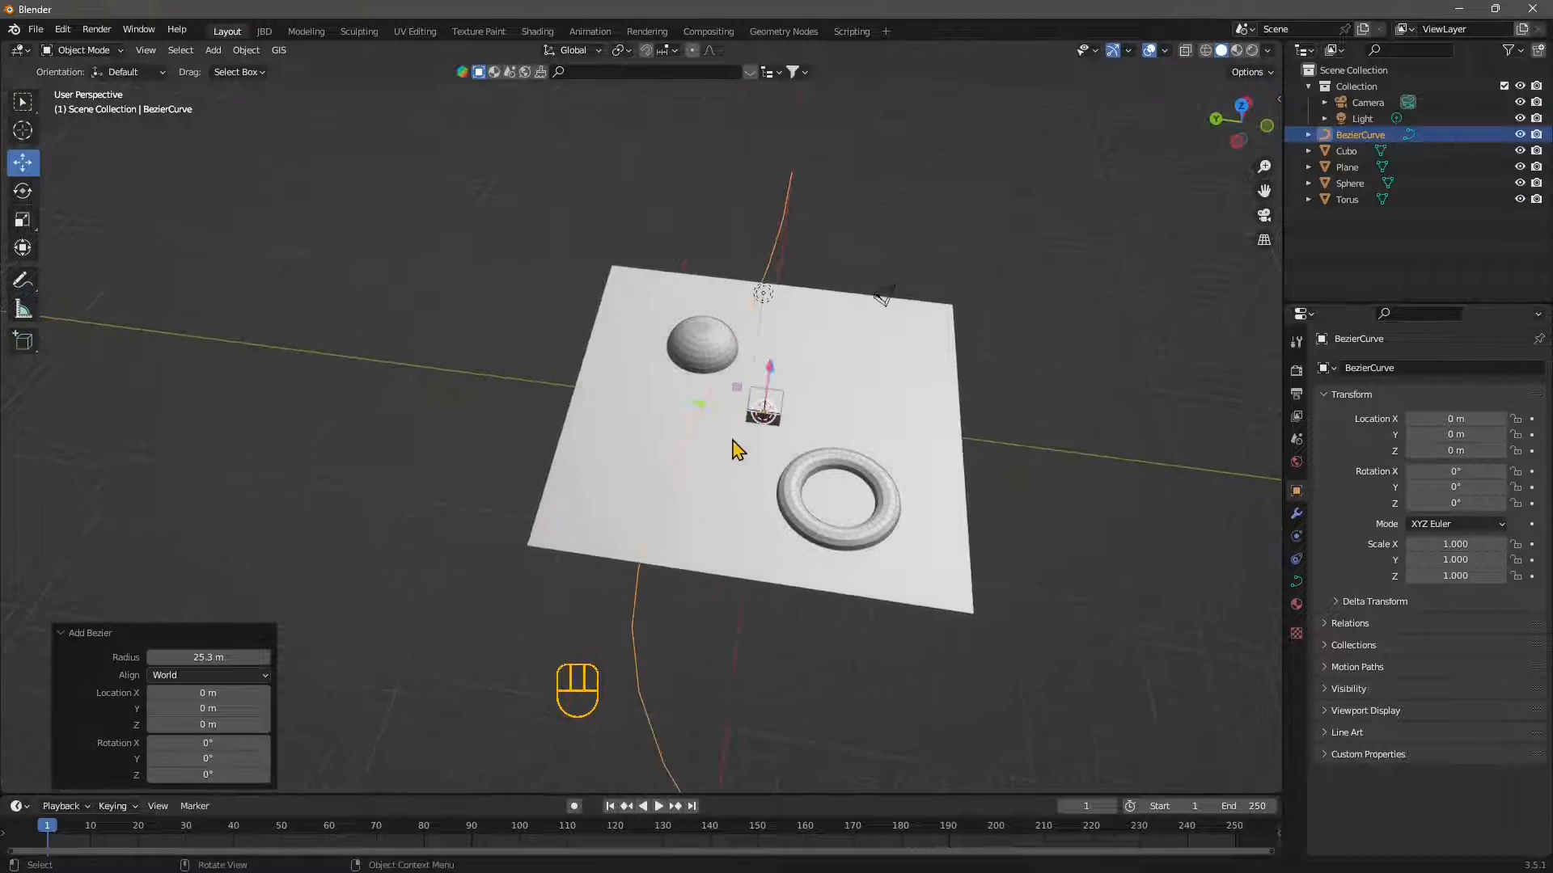
pyautogui.moveTo(706, 406); pyautogui.dragTo(362, 371)
pyautogui.moveTo(607, 486); pyautogui.dragTo(540, 473, button='middle')
pyautogui.keyDown('shift'); pyautogui.moveTo(465, 465); pyautogui.dragTo(648, 488, button='middle'); pyautogui.keyUp('shift')
pyautogui.moveTo(616, 477); pyautogui.dragTo(606, 537, button='middle')
pyautogui.moveTo(538, 328); pyautogui.dragTo(569, 346)
# Switch the Bezier curve to Edit Mode and select the end point farther from the sphere, along with its handle
pyautogui.moveTo(568, 346); pyautogui.dragTo(607, 450, button='middle')
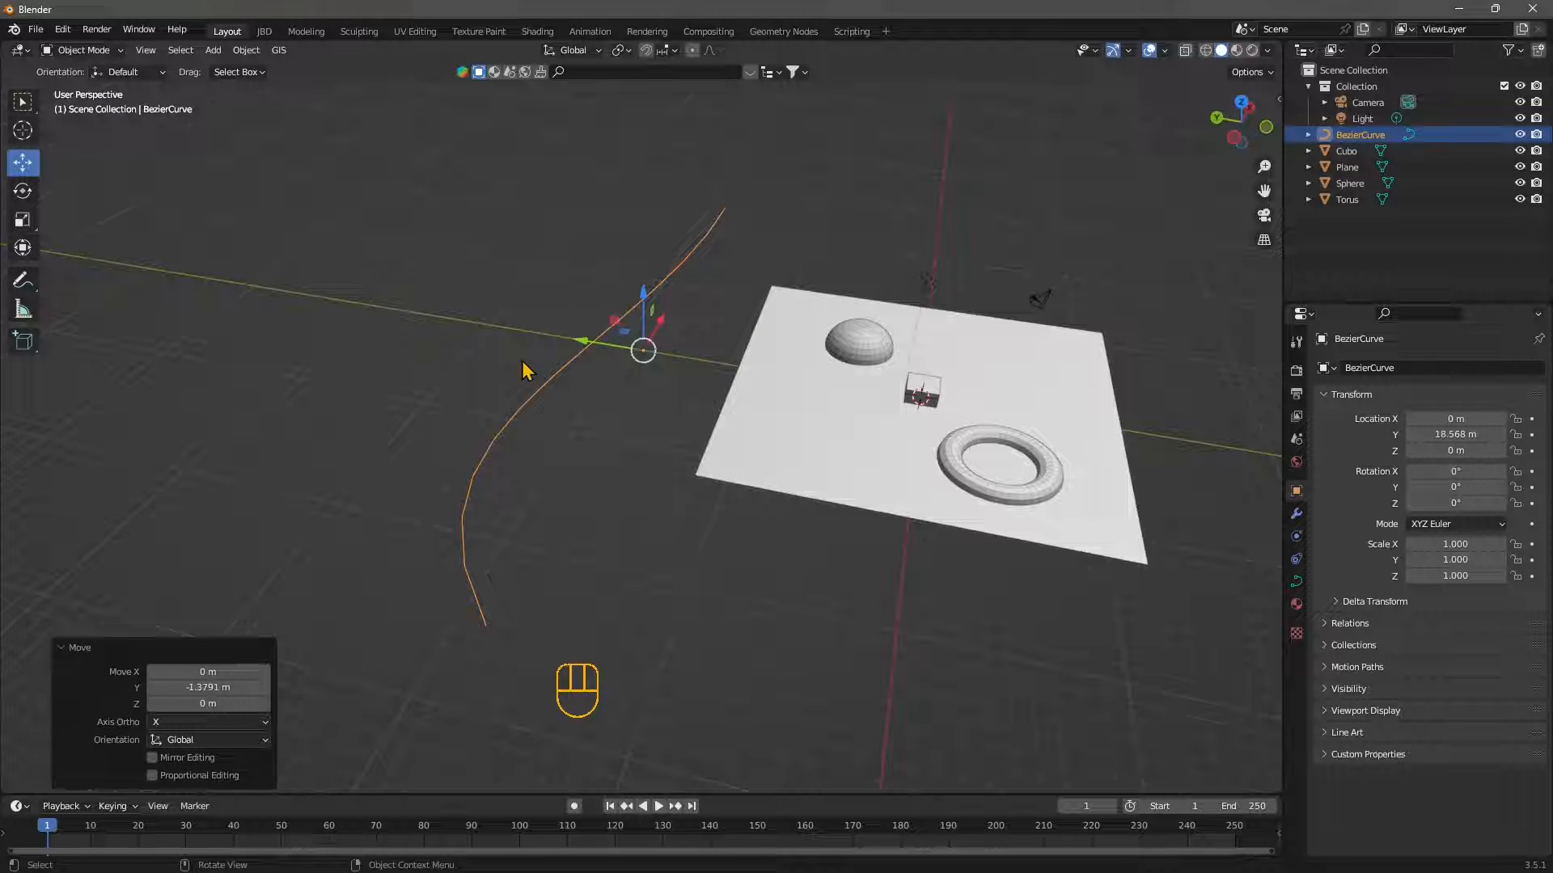
pyautogui.click(84, 52)
pyautogui.click(79, 83)
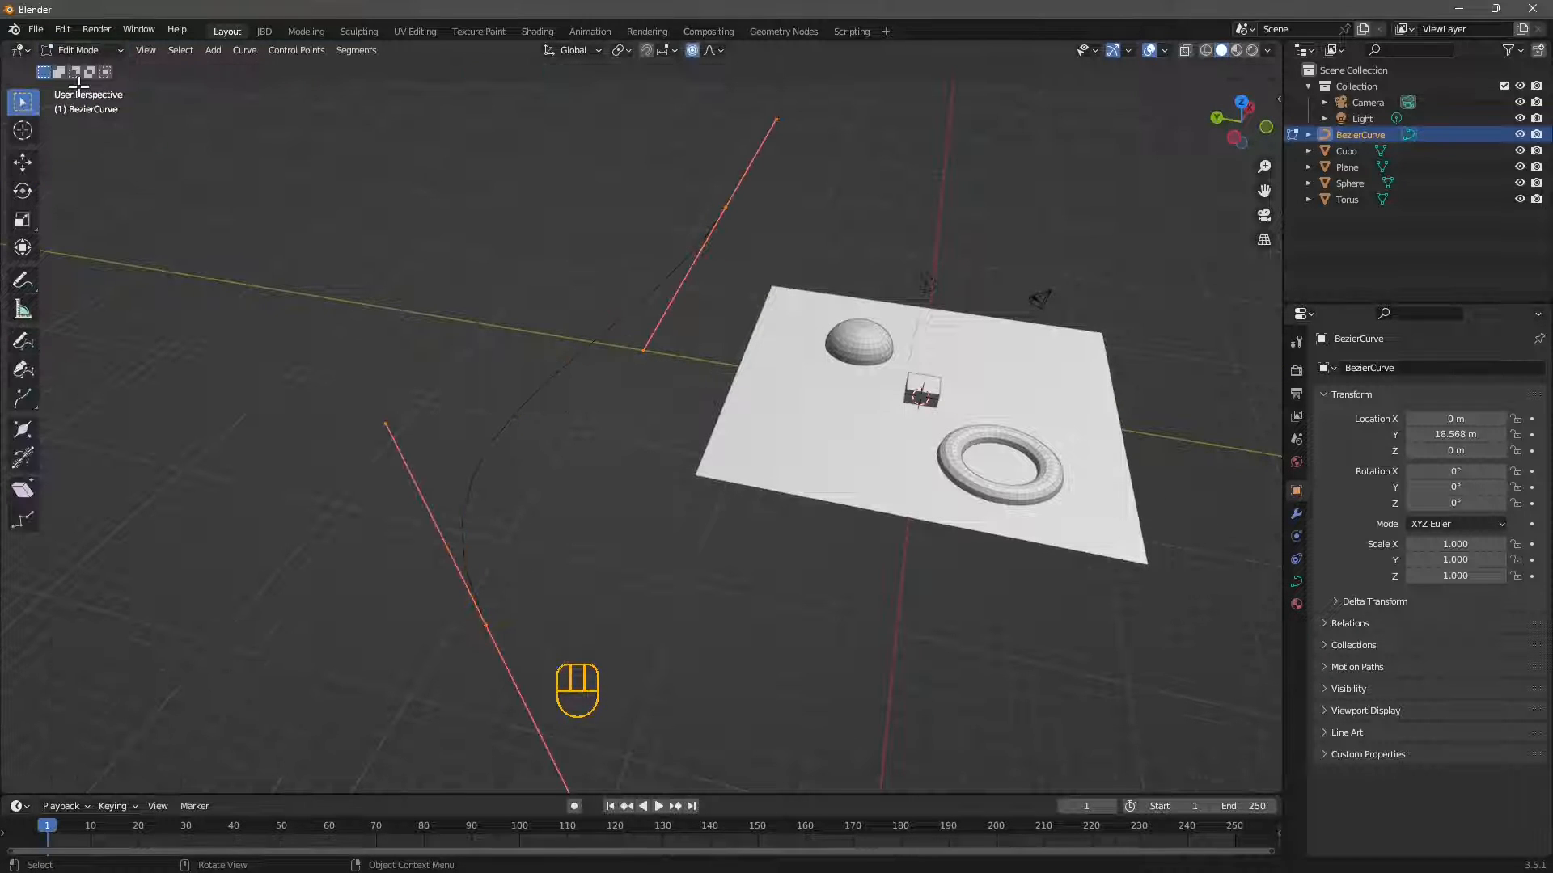
pyautogui.moveTo(801, 466); pyautogui.dragTo(1029, 314, button='middle')
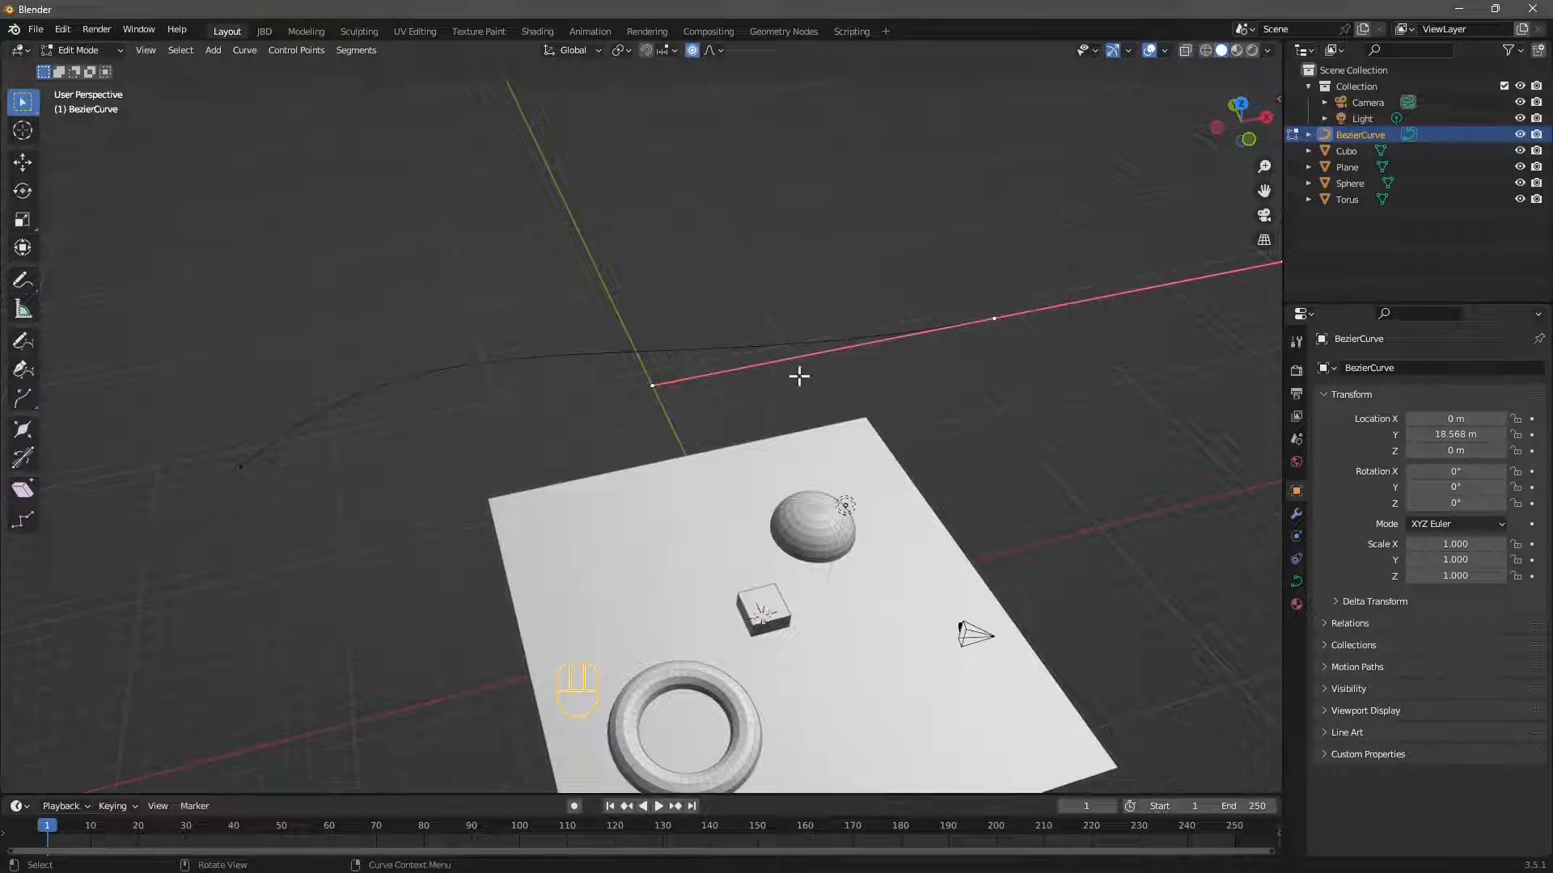
pyautogui.keyDown('ctrl'); pyautogui.rightClick(243, 467); pyautogui.keyUp('ctrl')
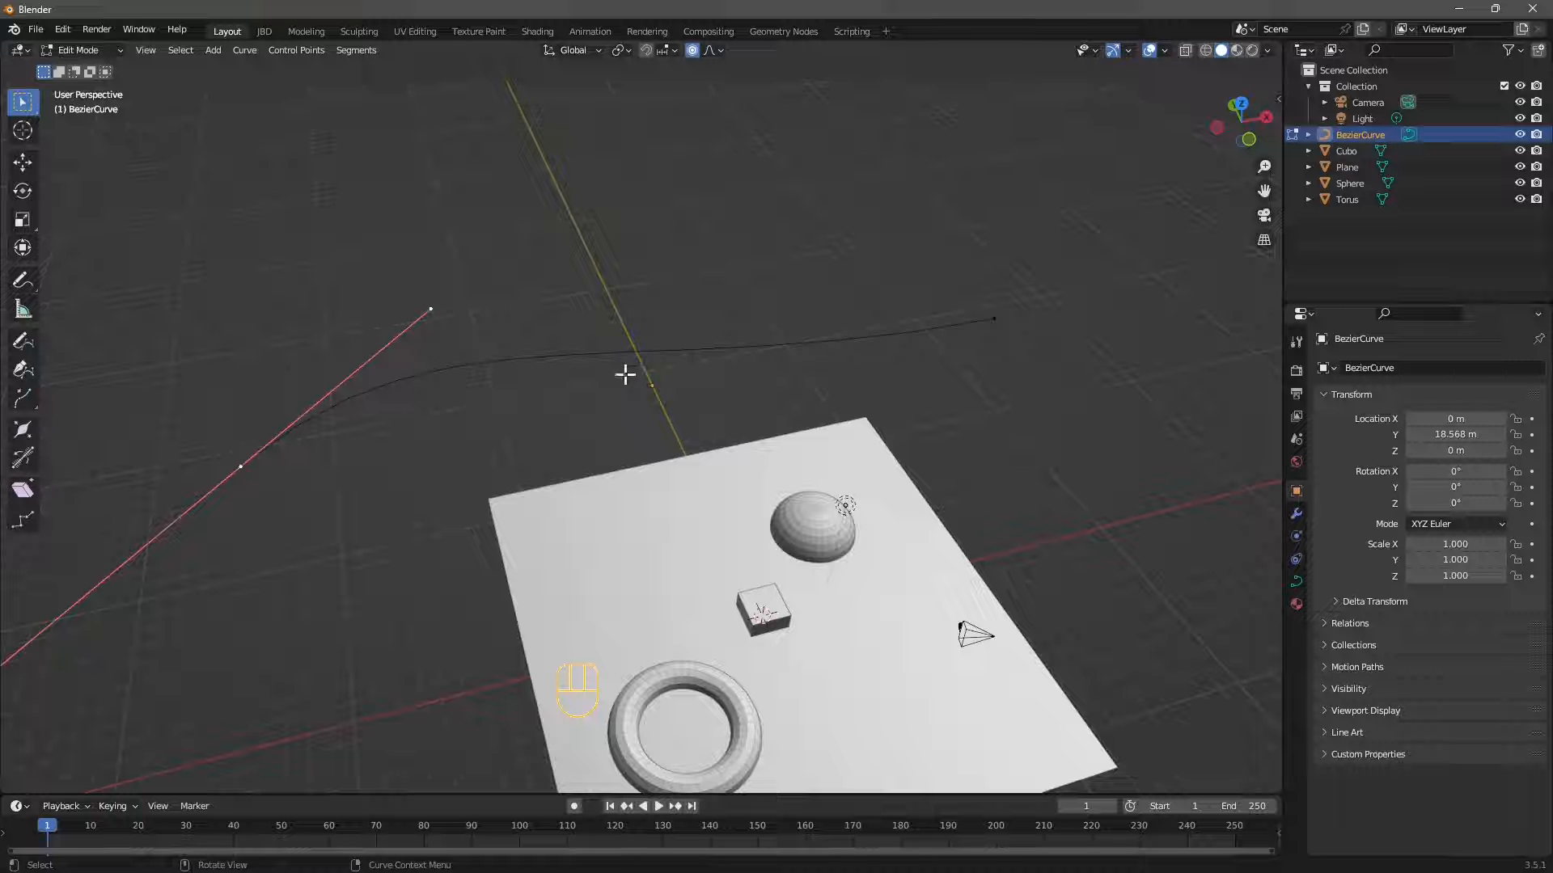
pyautogui.click(437, 308)
# Move the selected curve end point by about 1.77 m in X and 1.29 m in Y
pyautogui.moveTo(395, 448); pyautogui.dragTo(485, 486, button='middle')
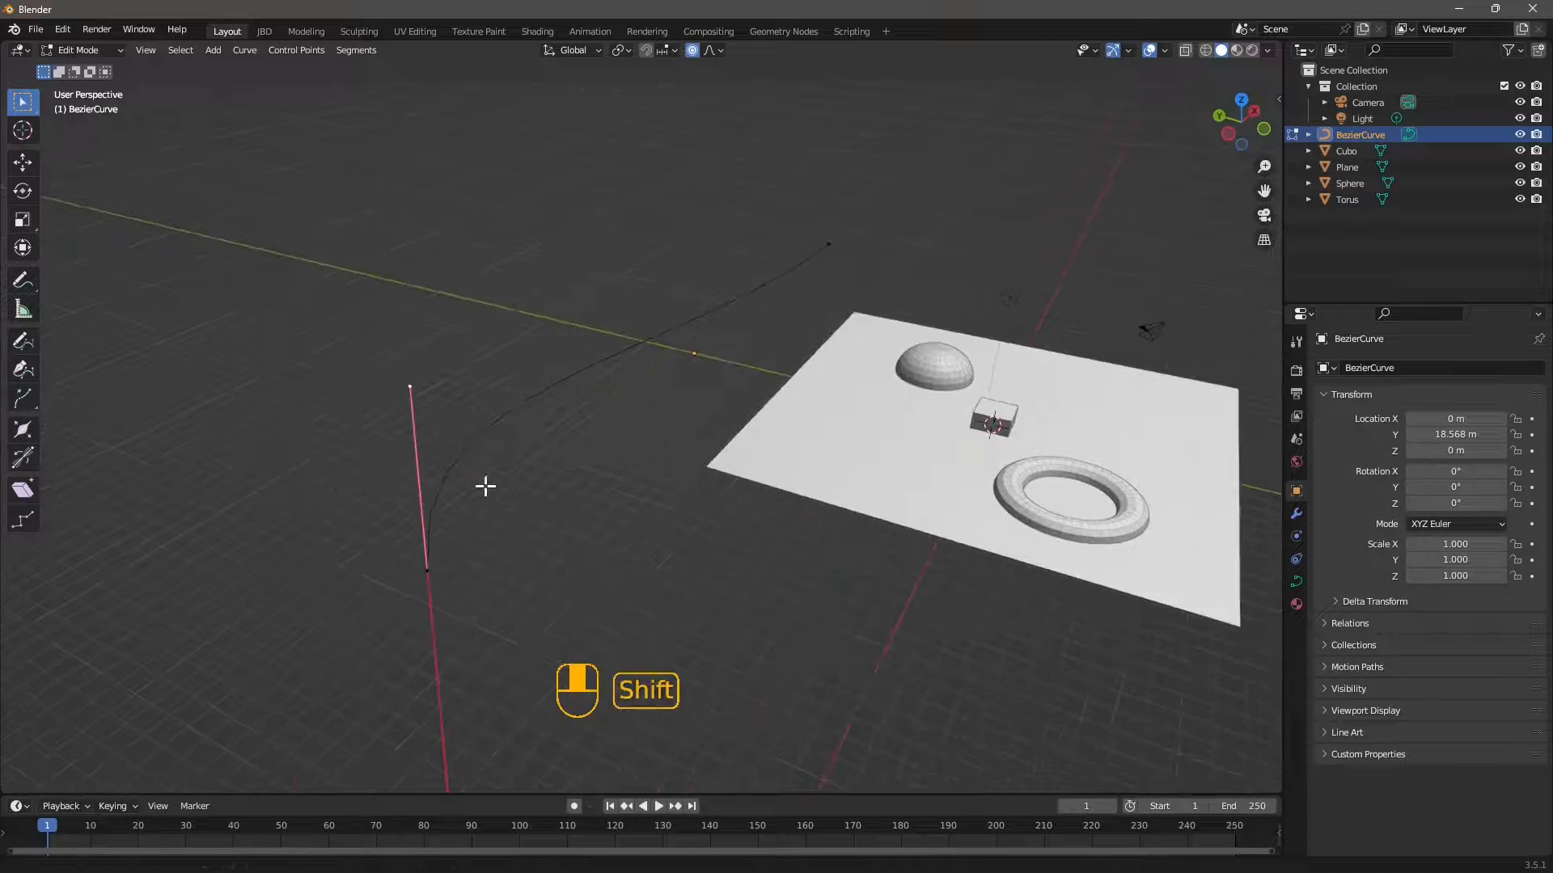
pyautogui.click(407, 566)
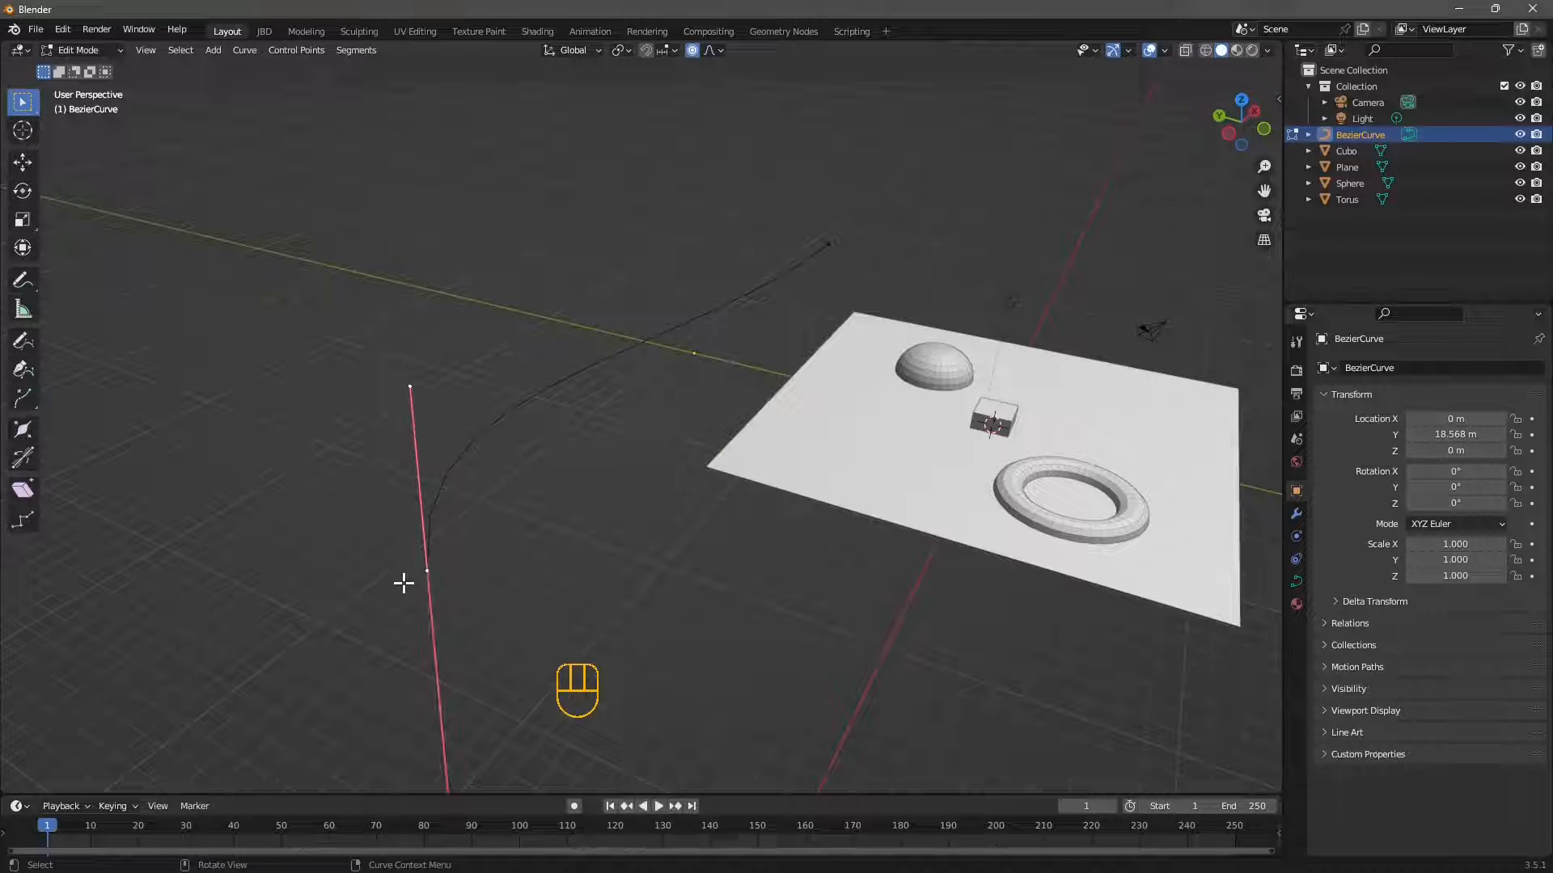
pyautogui.click(22, 162)
pyautogui.moveTo(427, 566); pyautogui.dragTo(430, 526)
# Select the end point's handle nearest the curve and shift it slightly within the horizontal plane
pyautogui.moveTo(526, 558); pyautogui.dragTo(465, 598, button='middle')
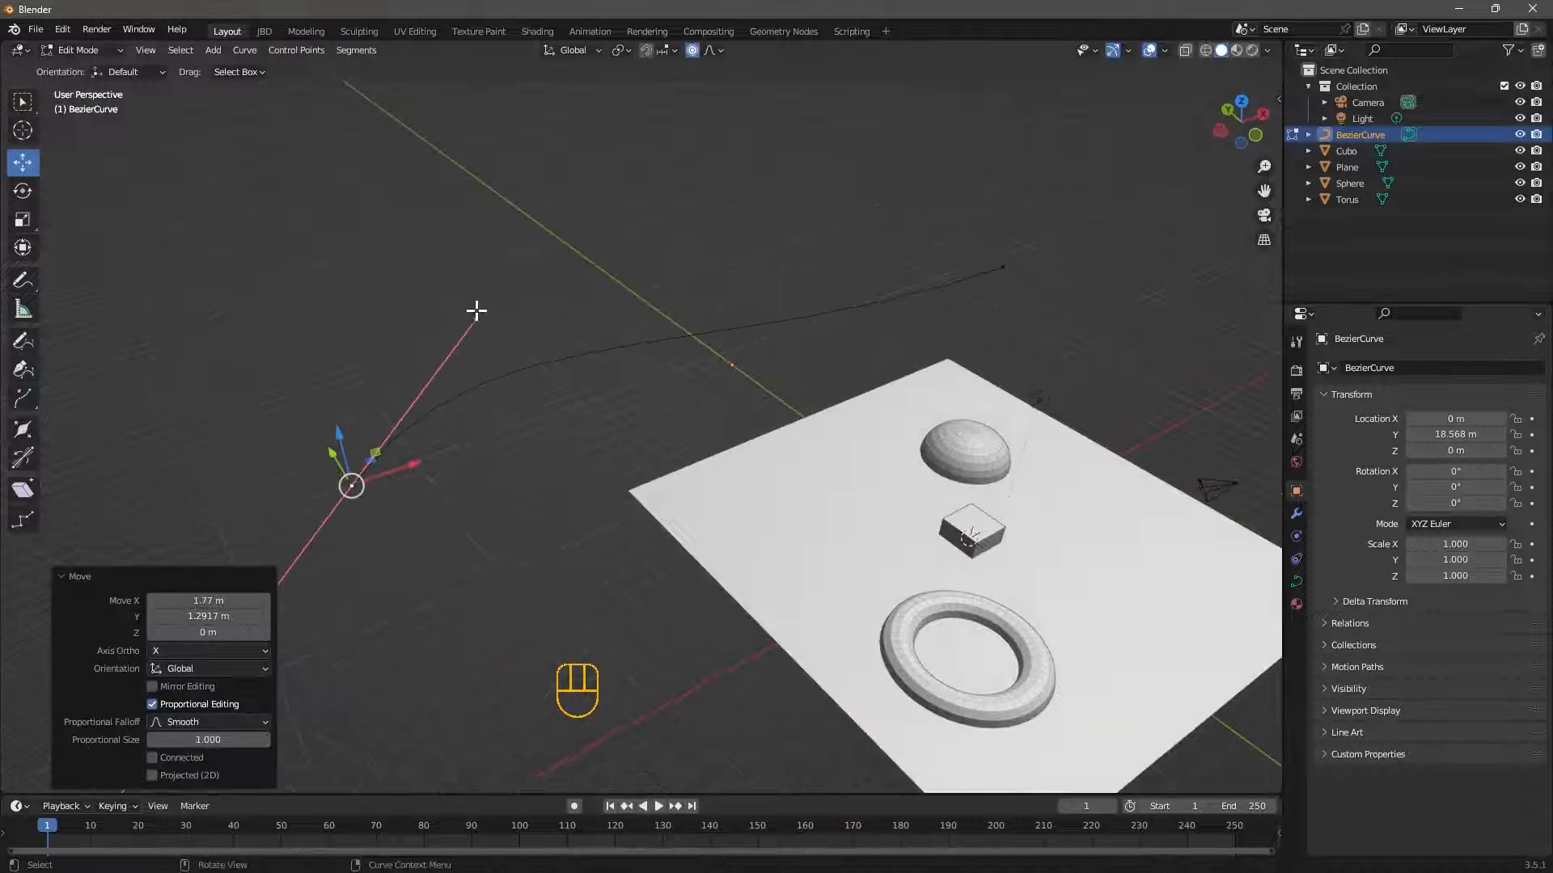
pyautogui.click(476, 310)
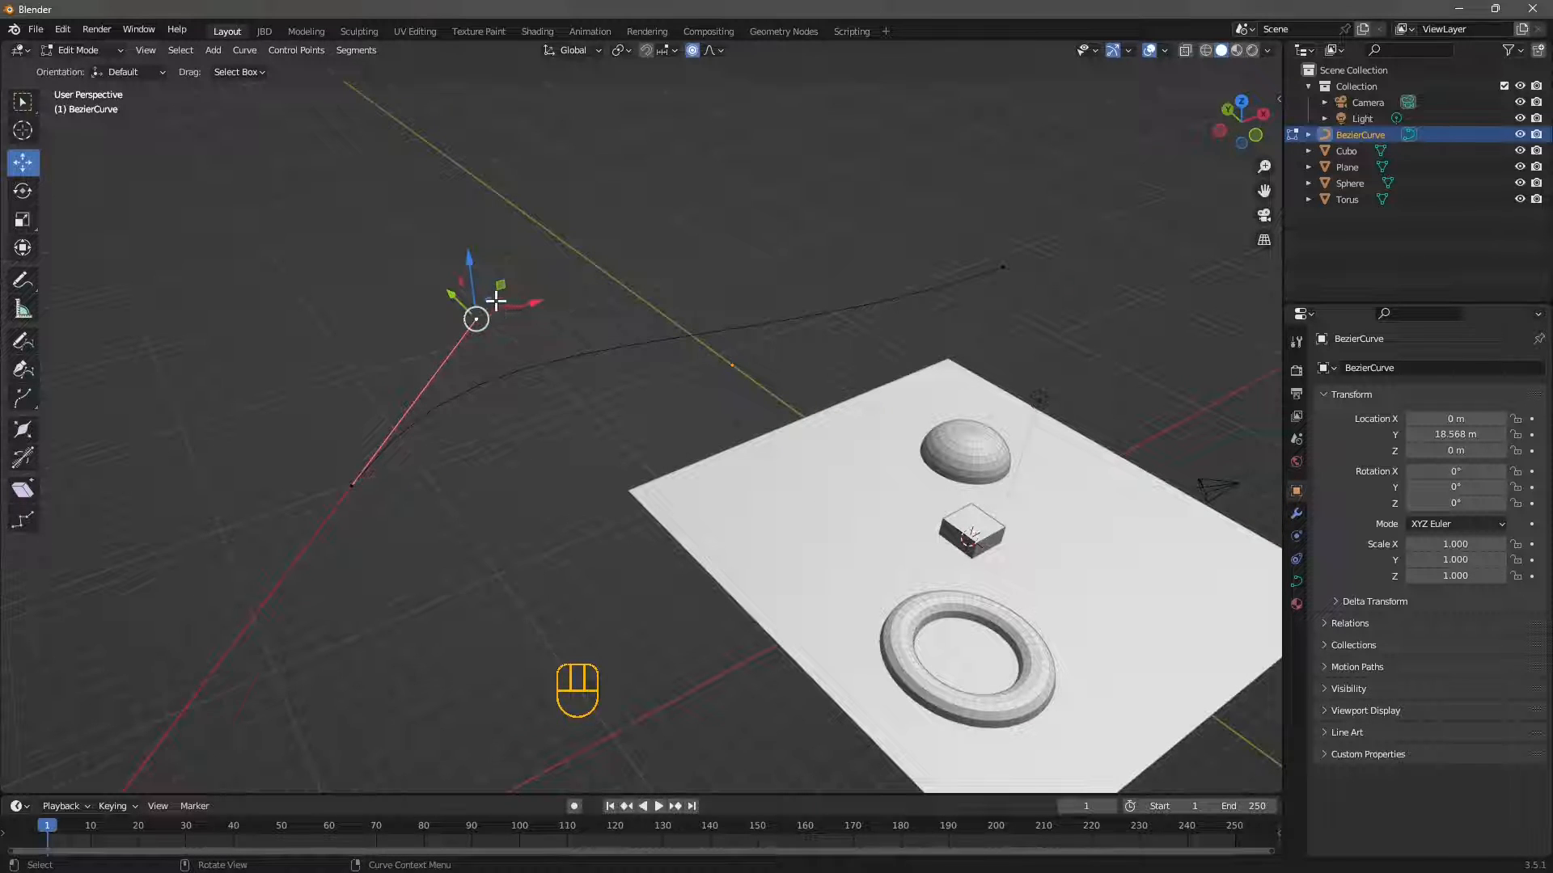
pyautogui.moveTo(496, 300)
pyautogui.mouseDown()
pyautogui.moveTo(308, 259)
pyautogui.moveTo(139, 361)
pyautogui.moveTo(322, 243)
pyautogui.moveTo(358, 419)
pyautogui.moveTo(548, 215)
pyautogui.moveTo(423, 367)
pyautogui.moveTo(547, 229)
pyautogui.moveTo(477, 307)
pyautogui.mouseUp()
# Move the end point's outer handle about 7.37 m in X and 8.14 m in Y, and its opposite handle about -11.63 m and -14.56 m
pyautogui.scroll(-3, 513, 367)
pyautogui.click(363, 645)
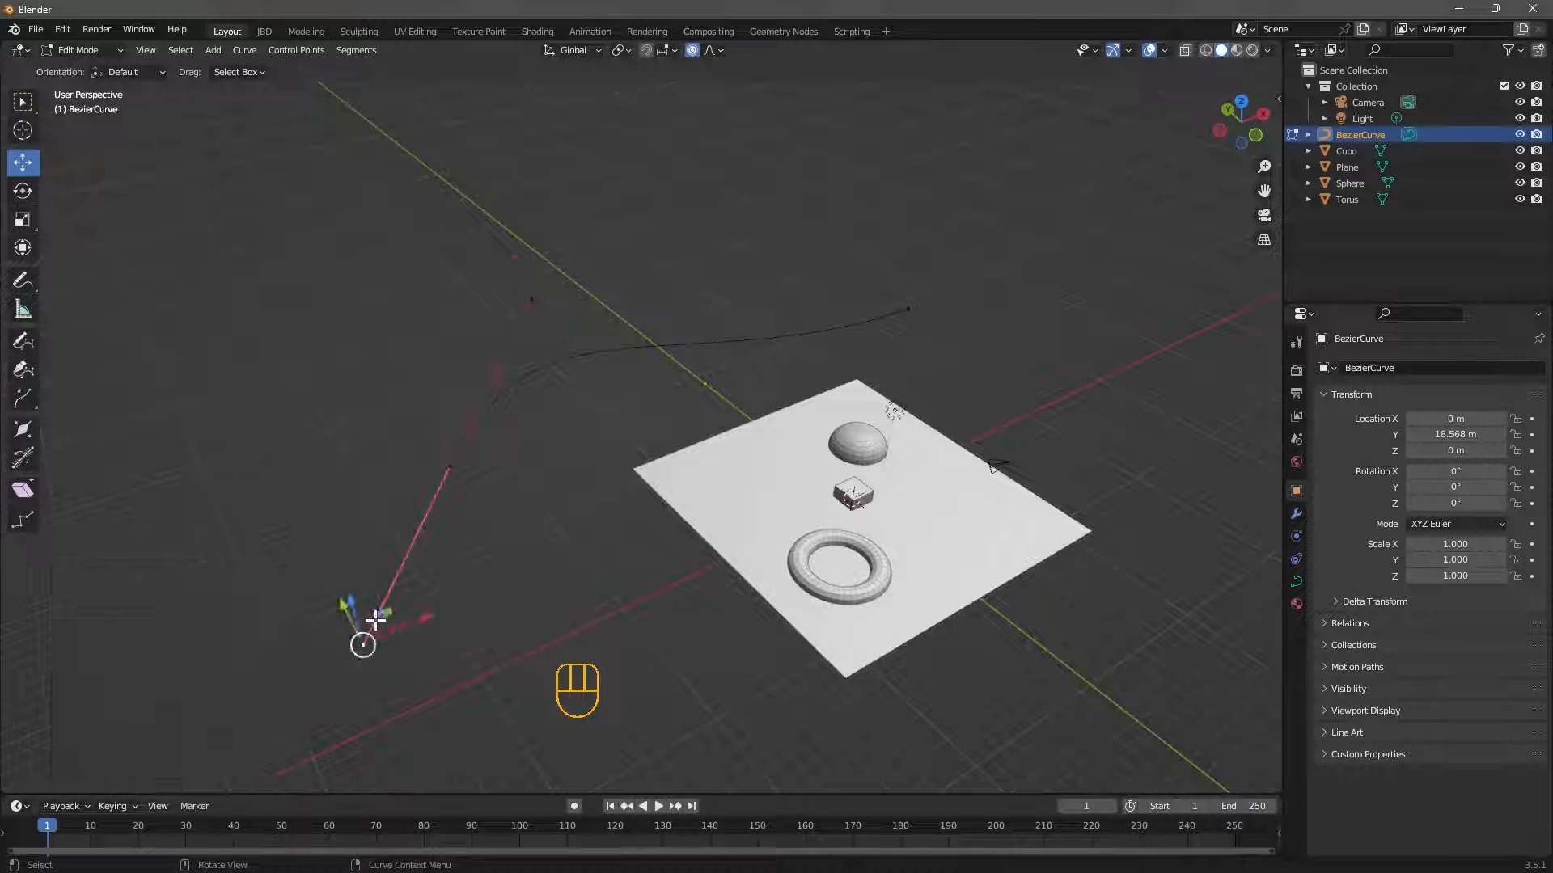
pyautogui.moveTo(376, 620); pyautogui.dragTo(446, 491)
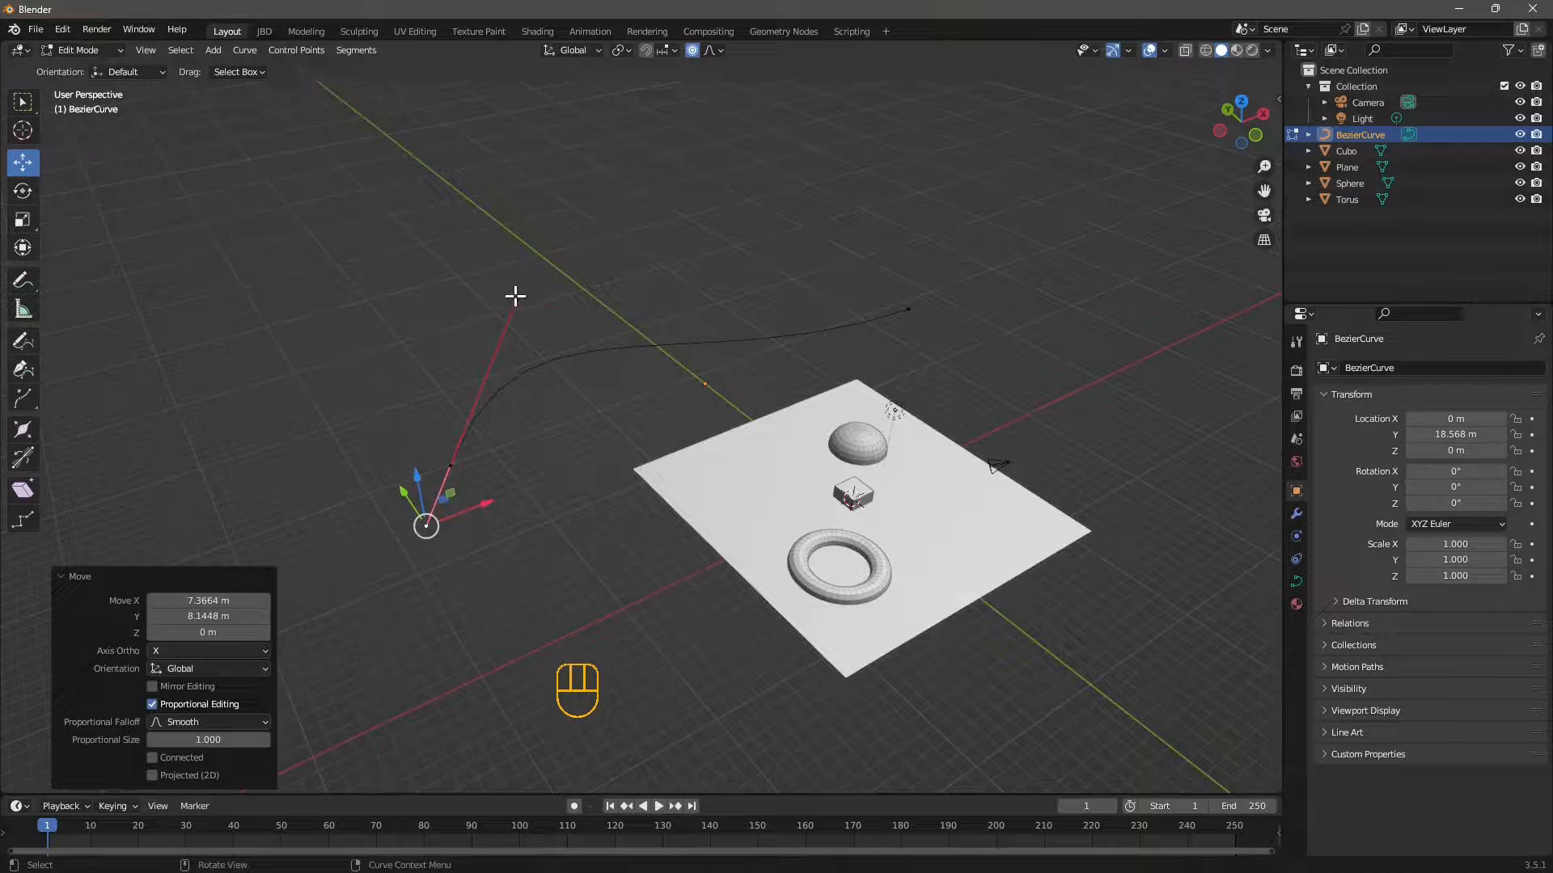
pyautogui.moveTo(515, 296); pyautogui.dragTo(470, 399)
pyautogui.moveTo(452, 522); pyautogui.dragTo(564, 471, button='middle')
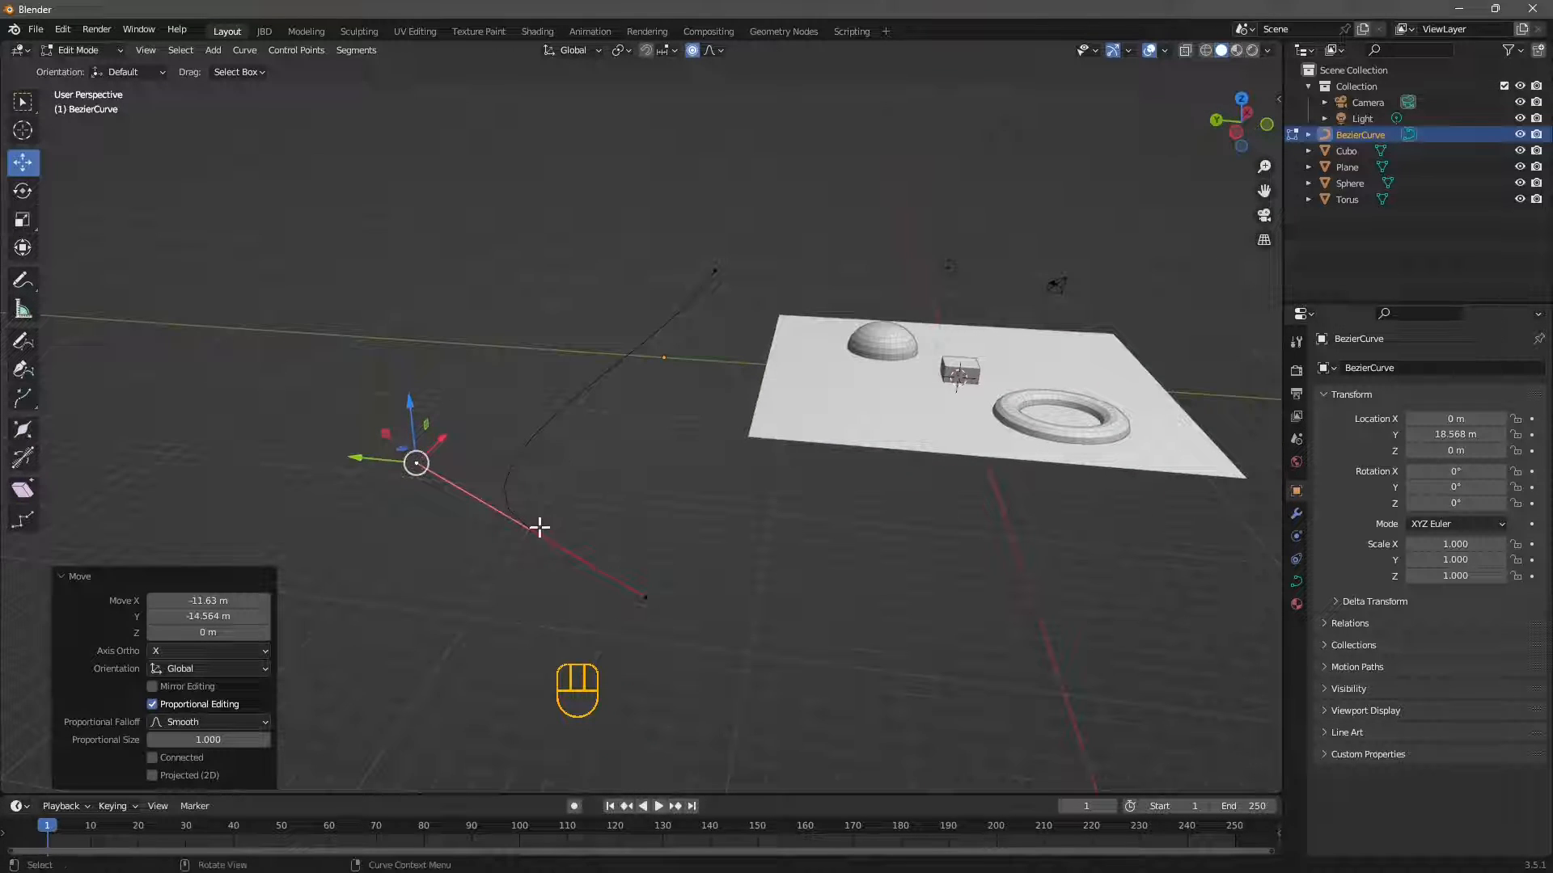
# Delete both control points of the Bezier curve as vertices, one after the other, leaving the curve object empty
pyautogui.click(534, 528)
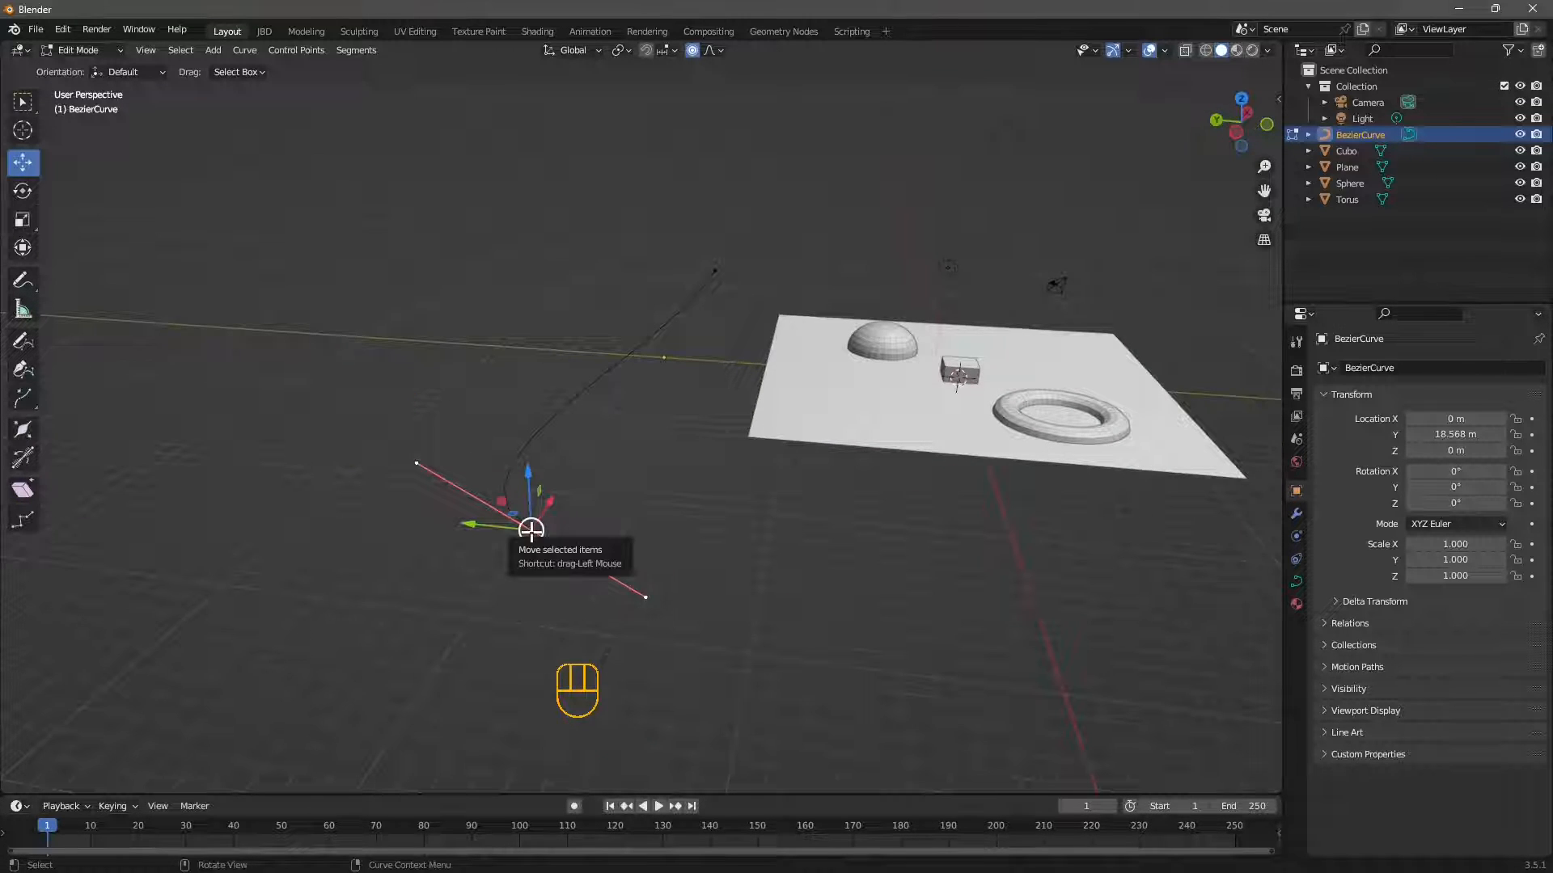
pyautogui.press('x')
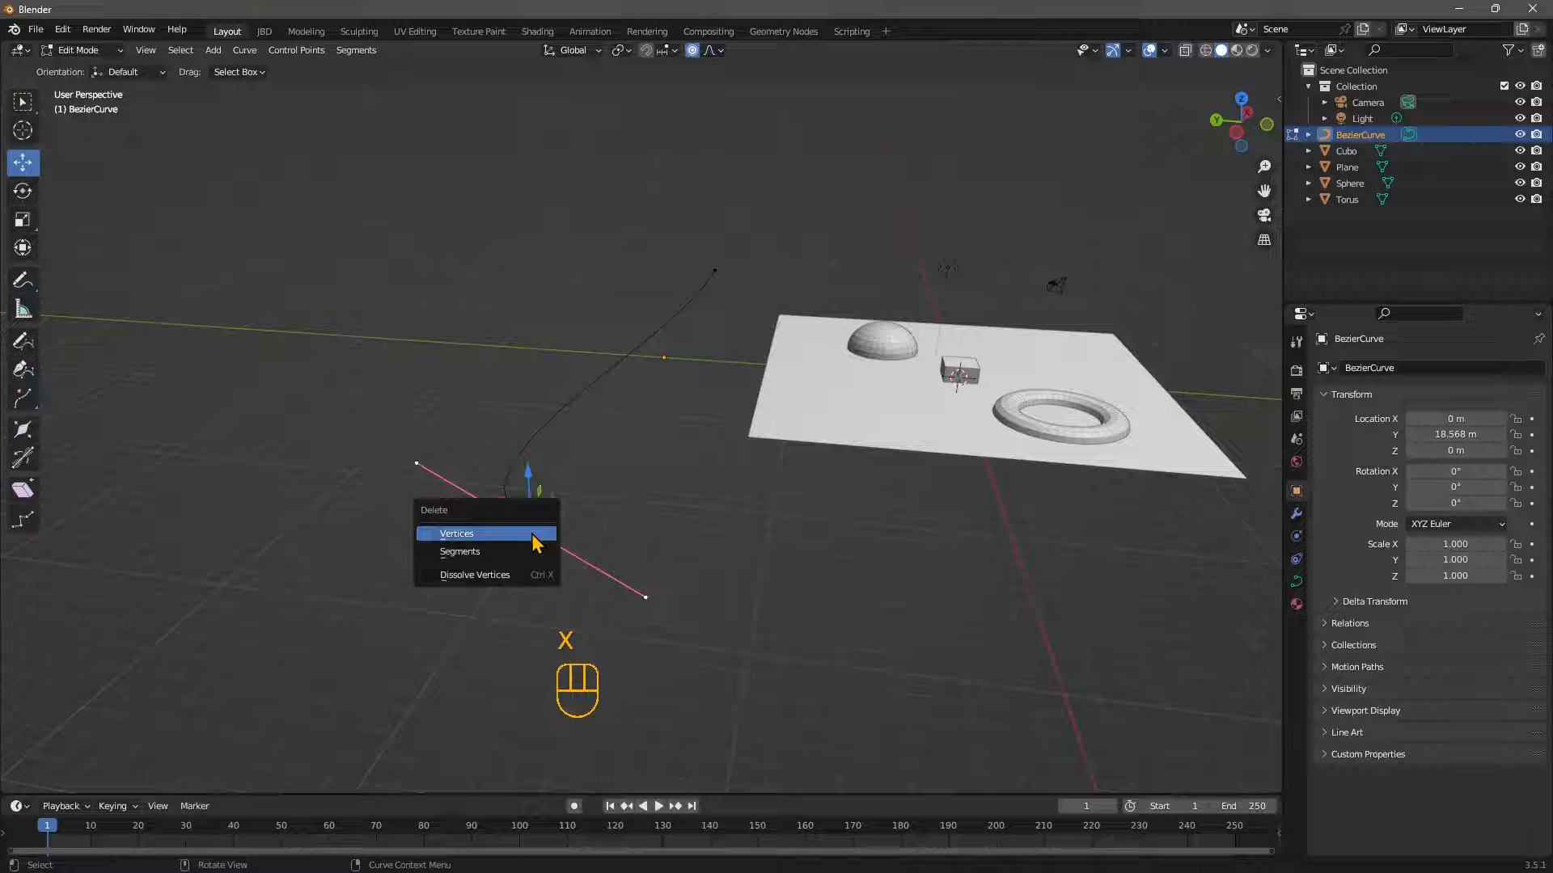
pyautogui.click(456, 534)
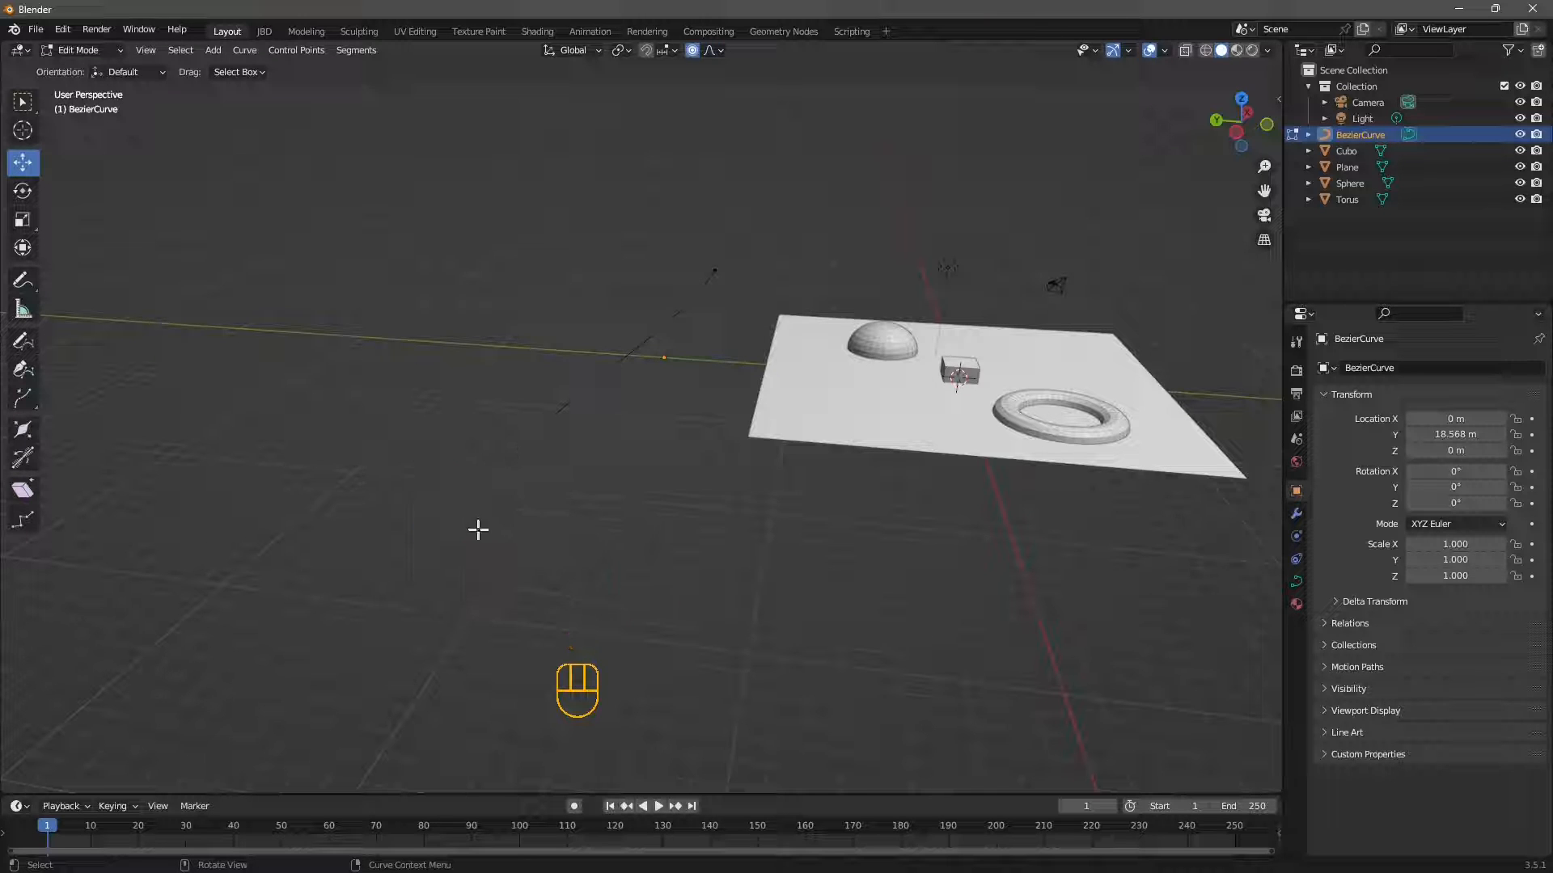
pyautogui.moveTo(721, 271); pyautogui.dragTo(364, 201, button='middle')
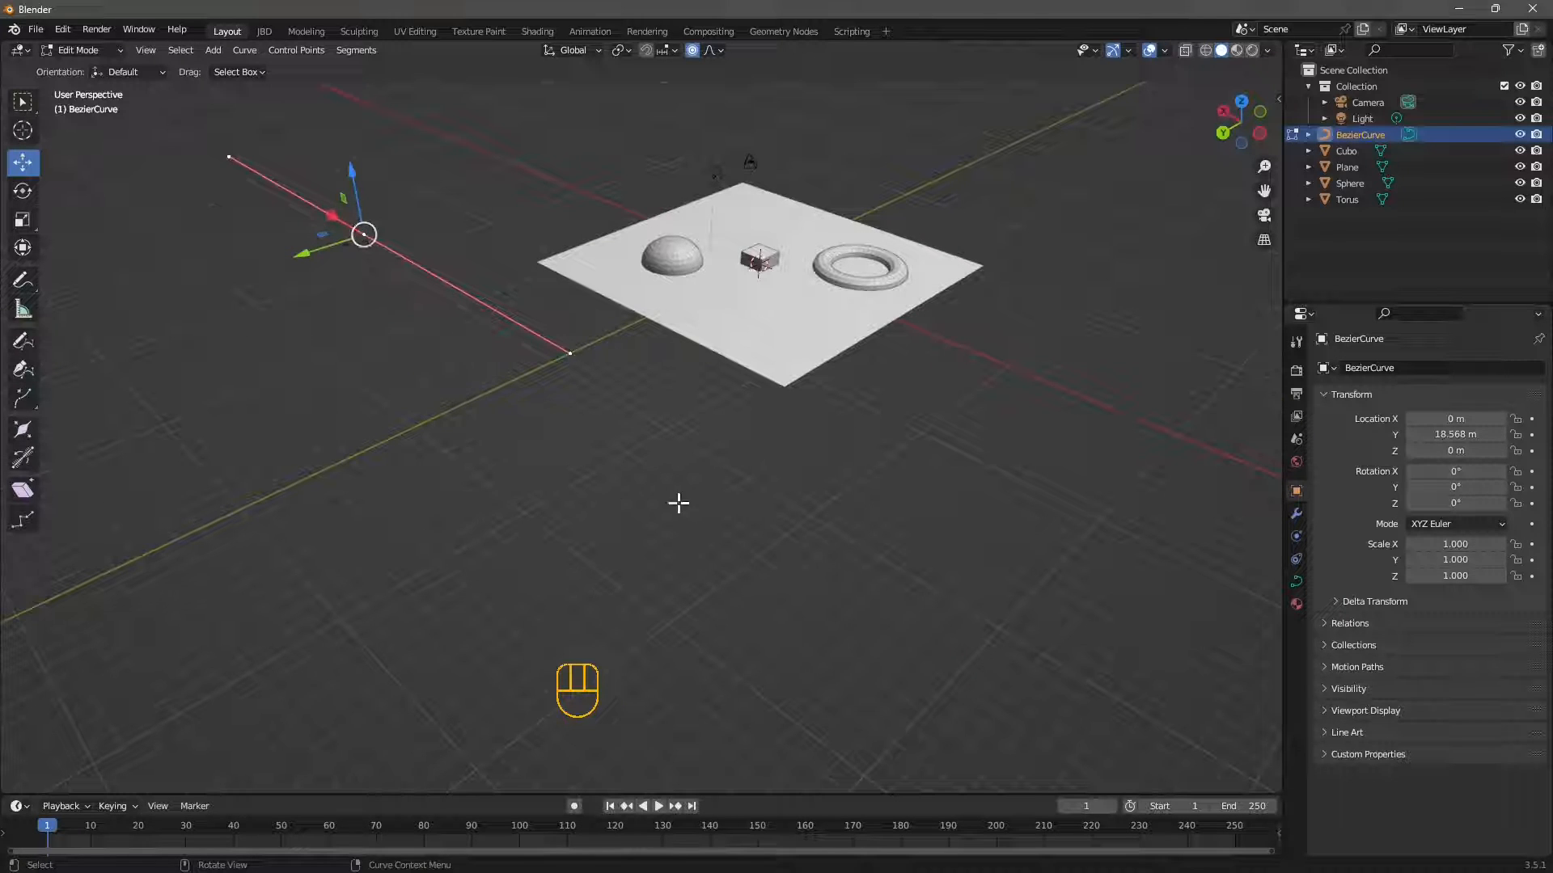
pyautogui.moveTo(500, 363); pyautogui.dragTo(477, 367, button='middle')
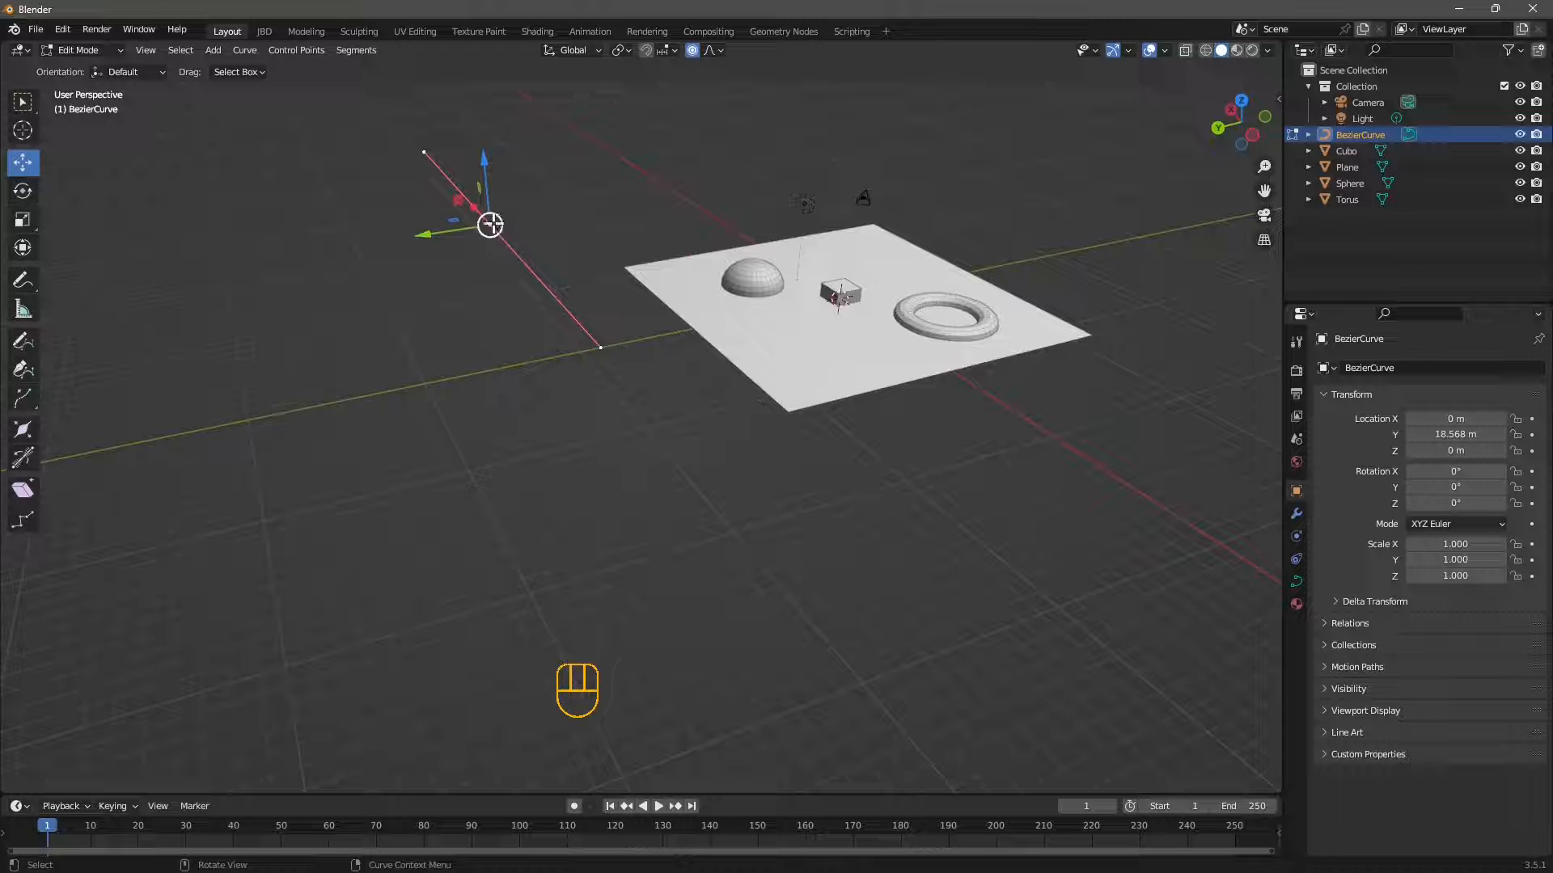
pyautogui.press('x')
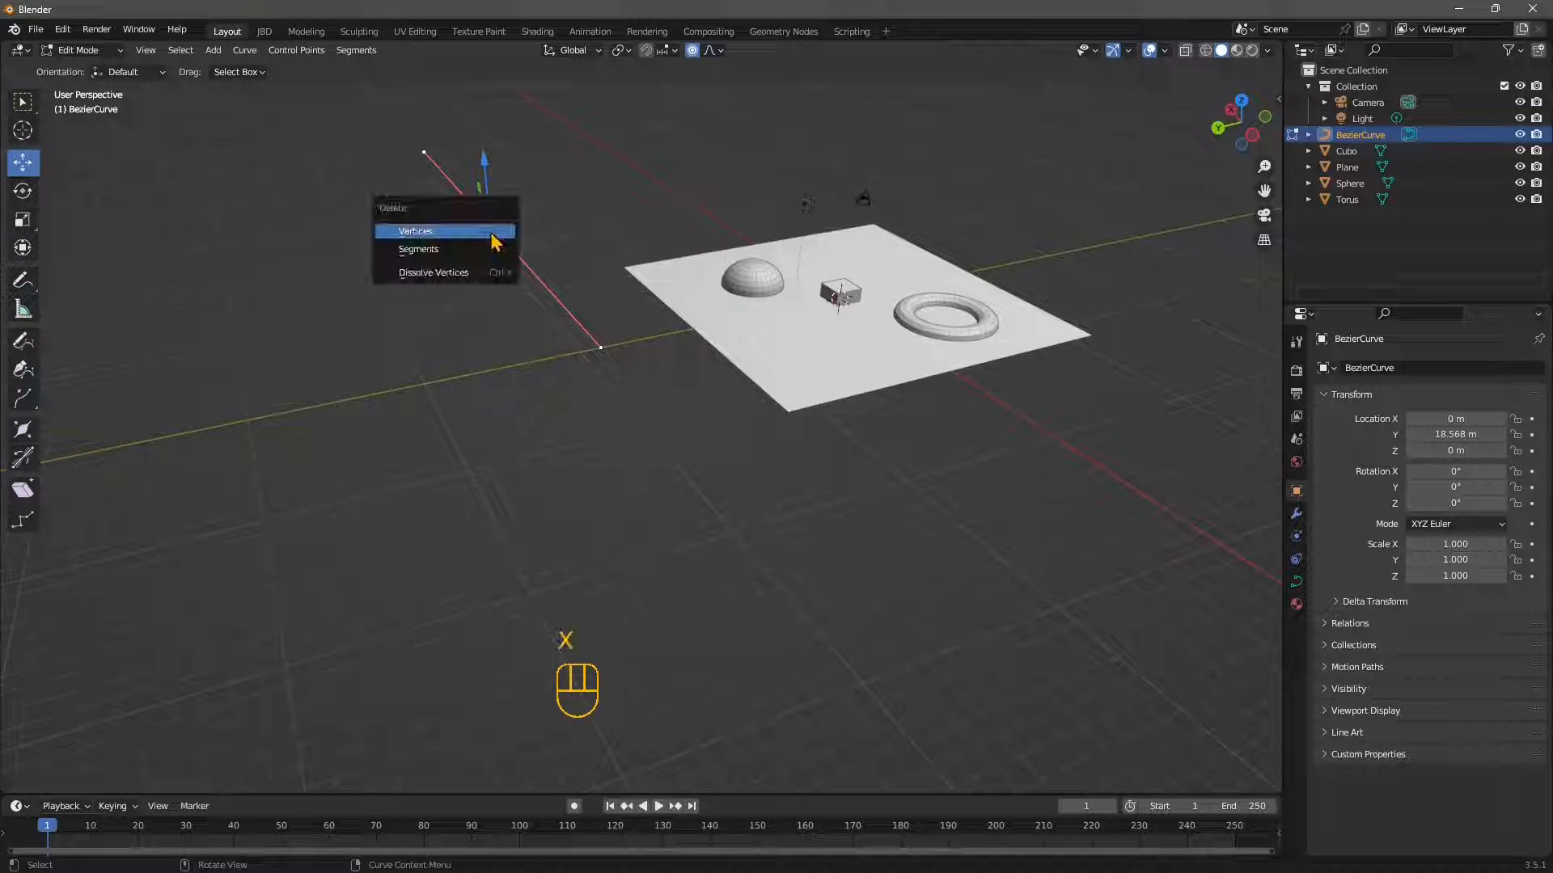
pyautogui.click(477, 232)
# Draw a freehand winding curve with the Draw tool beside the plane, crossing the Y axis, with Bezier type and Cursor depth
pyautogui.moveTo(659, 356); pyautogui.dragTo(731, 432, button='middle')
pyautogui.scroll(3, 613, 315)
pyautogui.keyDown('shift'); pyautogui.moveTo(610, 305); pyautogui.dragTo(592, 391, button='middle'); pyautogui.keyUp('shift')
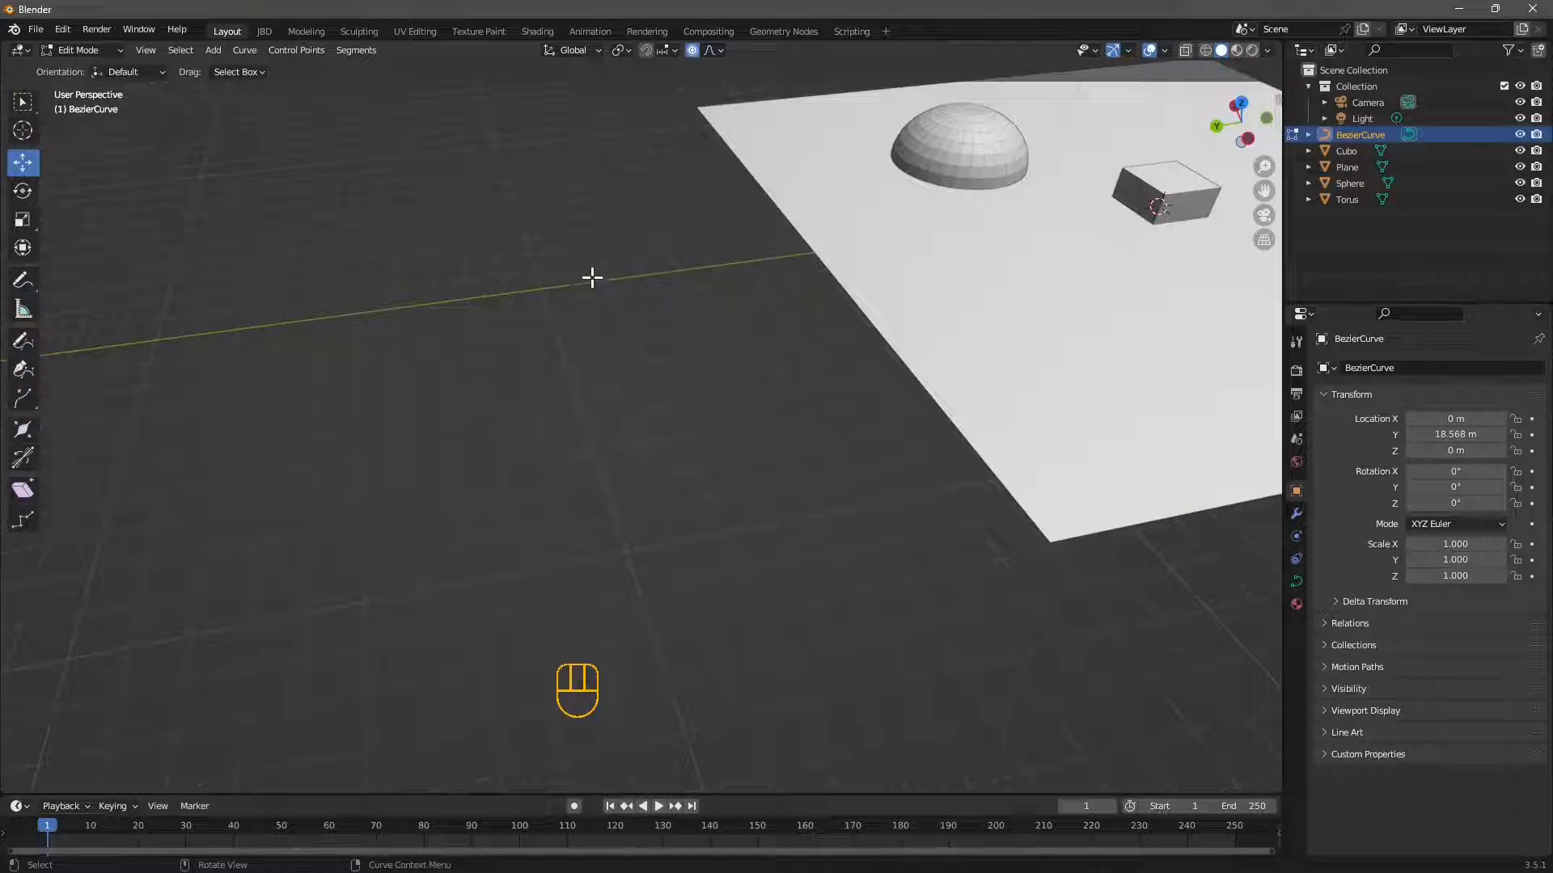
pyautogui.scroll(-3, 634, 444)
pyautogui.moveTo(634, 444); pyautogui.dragTo(587, 393, button='middle')
pyautogui.scroll(2, 648, 409)
pyautogui.scroll(2, 576, 367)
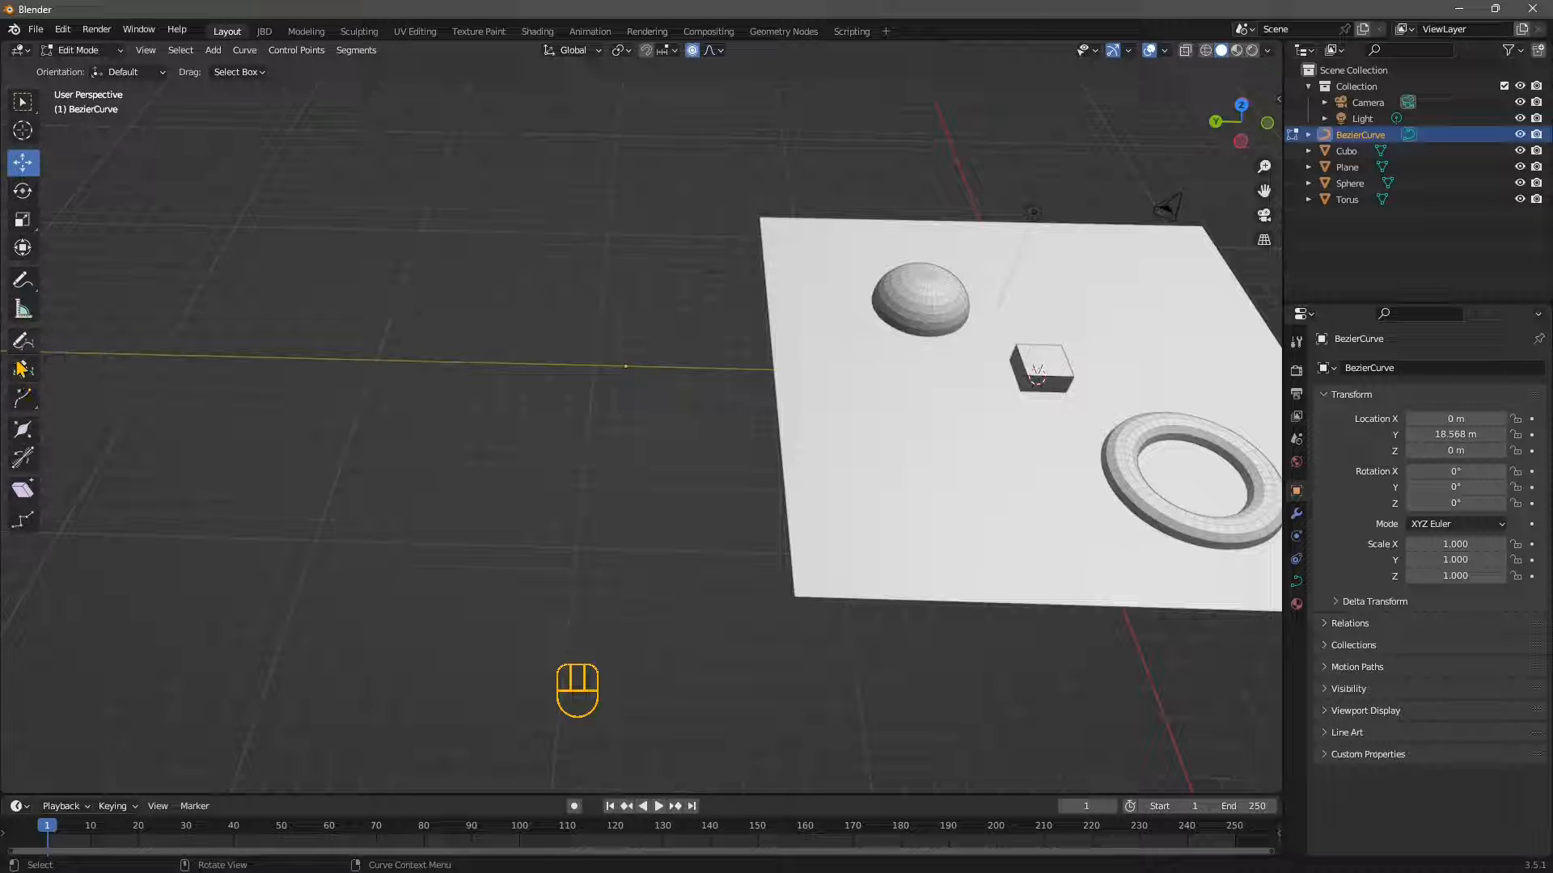
pyautogui.click(26, 346)
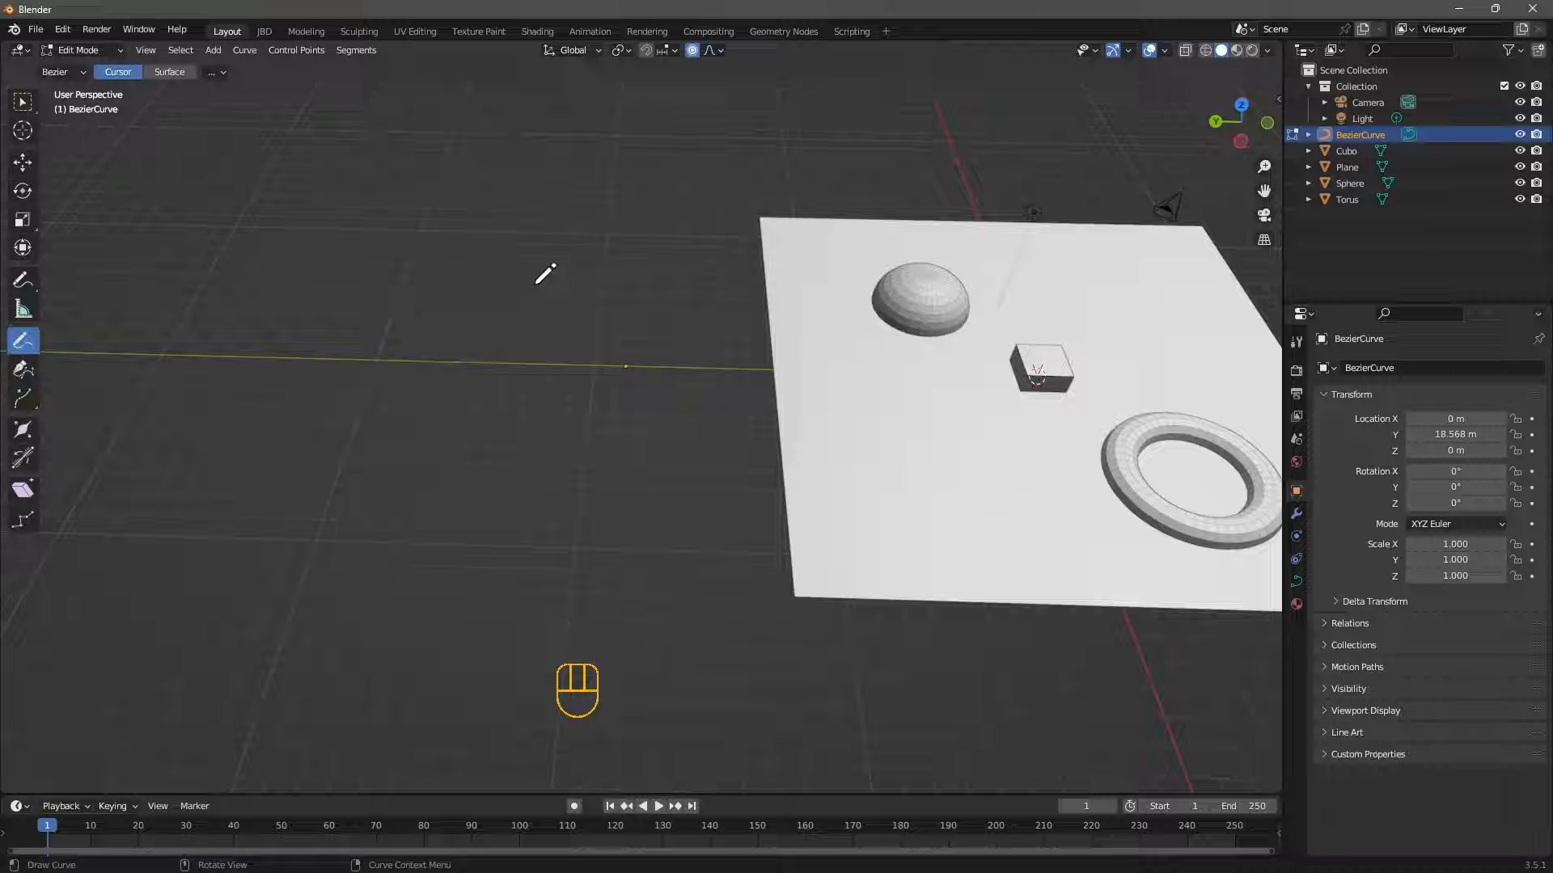
pyautogui.moveTo(631, 162)
pyautogui.mouseDown()
pyautogui.moveTo(485, 420)
pyautogui.moveTo(374, 543)
pyautogui.mouseUp()
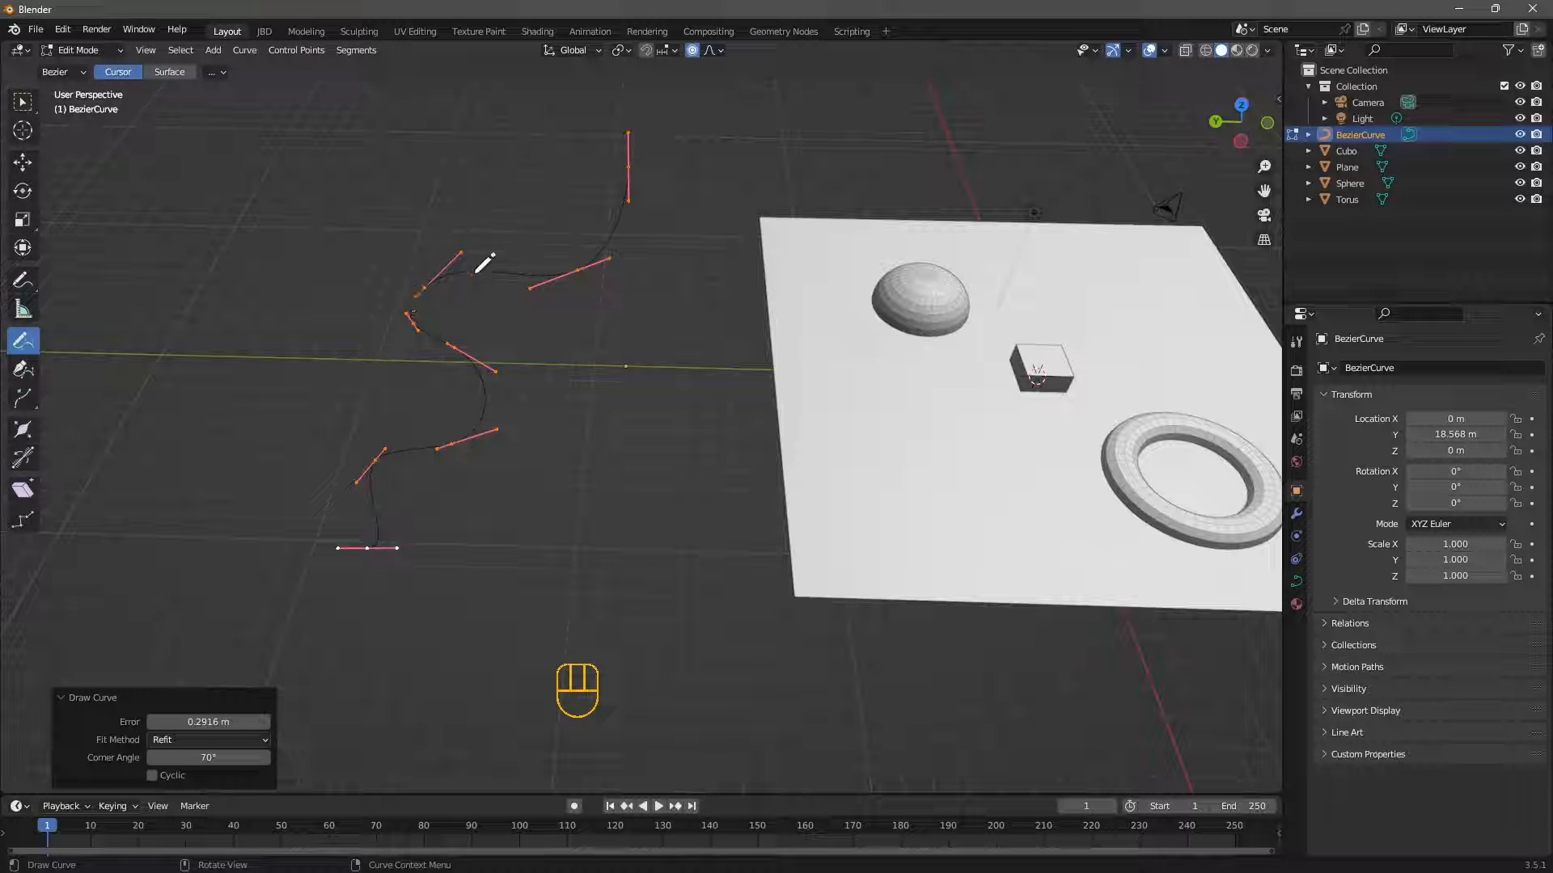
# From a lower rotated view, draw a second freehand wavy curve downward beside the first and inspect it from several sides
pyautogui.moveTo(519, 385)
pyautogui.mouseDown(button='middle')
pyautogui.moveTo(399, 530)
pyautogui.moveTo(450, 510)
pyautogui.moveTo(513, 438)
pyautogui.moveTo(597, 431)
pyautogui.moveTo(423, 461)
pyautogui.moveTo(424, 485)
pyautogui.moveTo(332, 478)
pyautogui.moveTo(388, 208)
pyautogui.mouseUp(button='middle')
pyautogui.moveTo(396, 214)
pyautogui.mouseDown()
pyautogui.moveTo(421, 374)
pyautogui.moveTo(415, 538)
pyautogui.mouseUp()
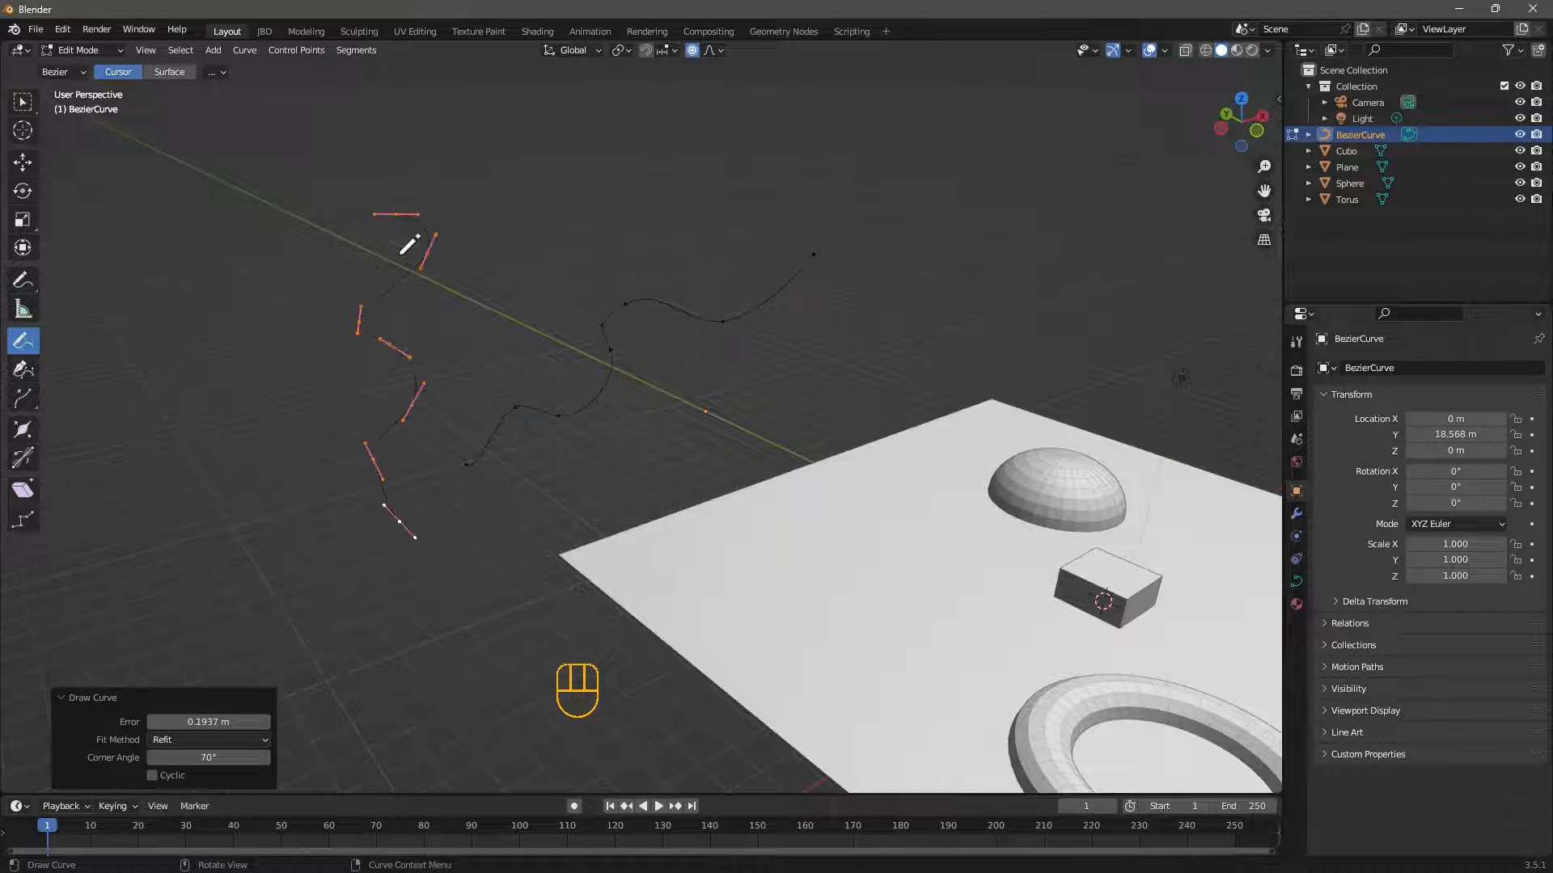
pyautogui.moveTo(359, 483); pyautogui.dragTo(699, 447, button='middle')
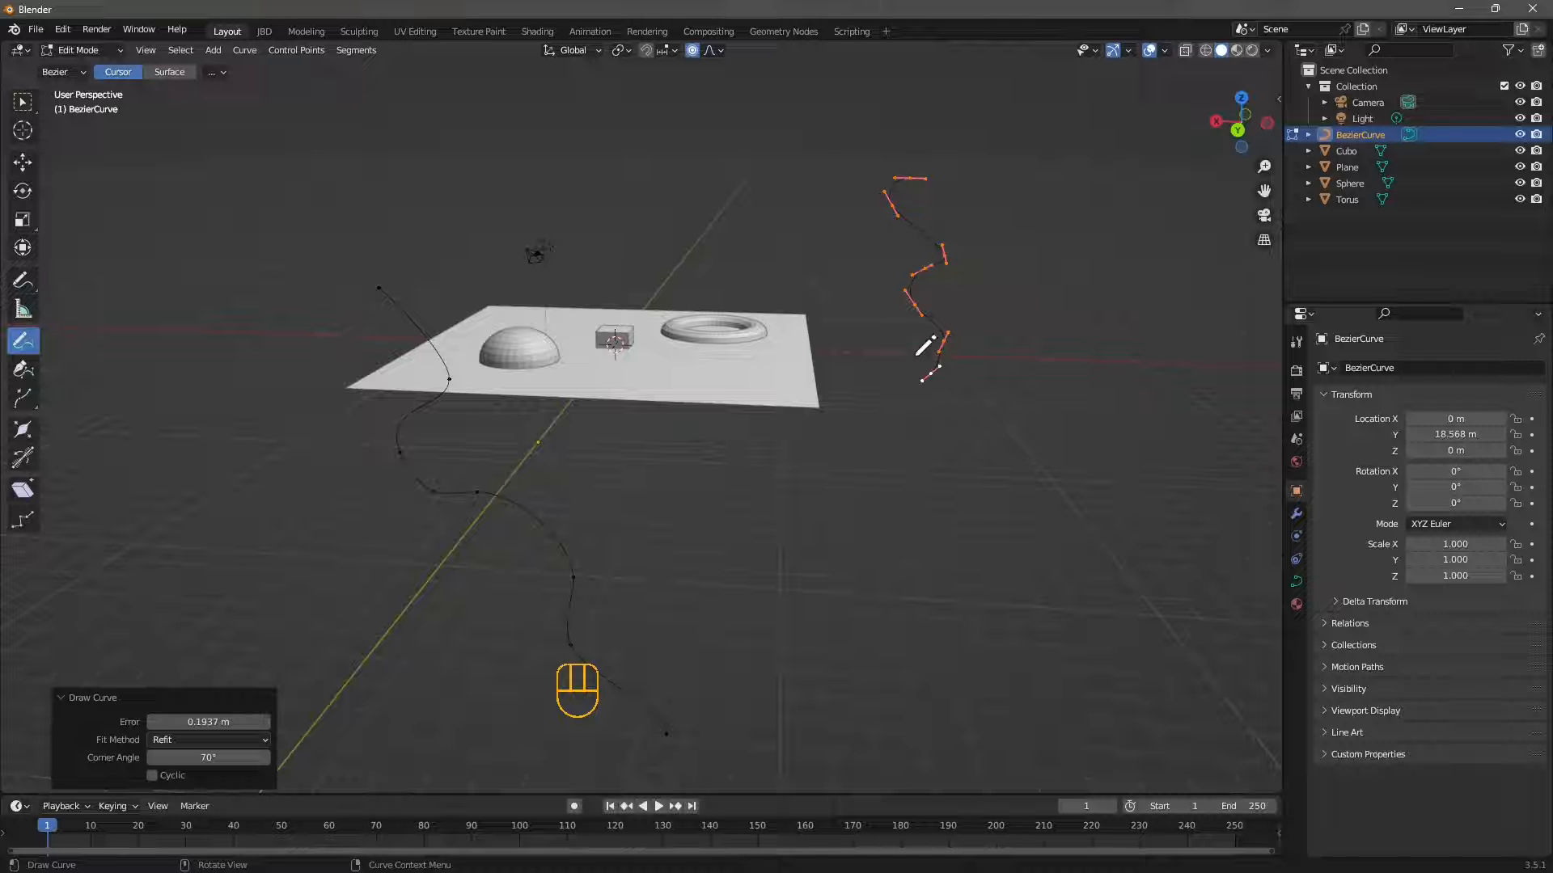
pyautogui.moveTo(907, 270); pyautogui.dragTo(593, 365, button='middle')
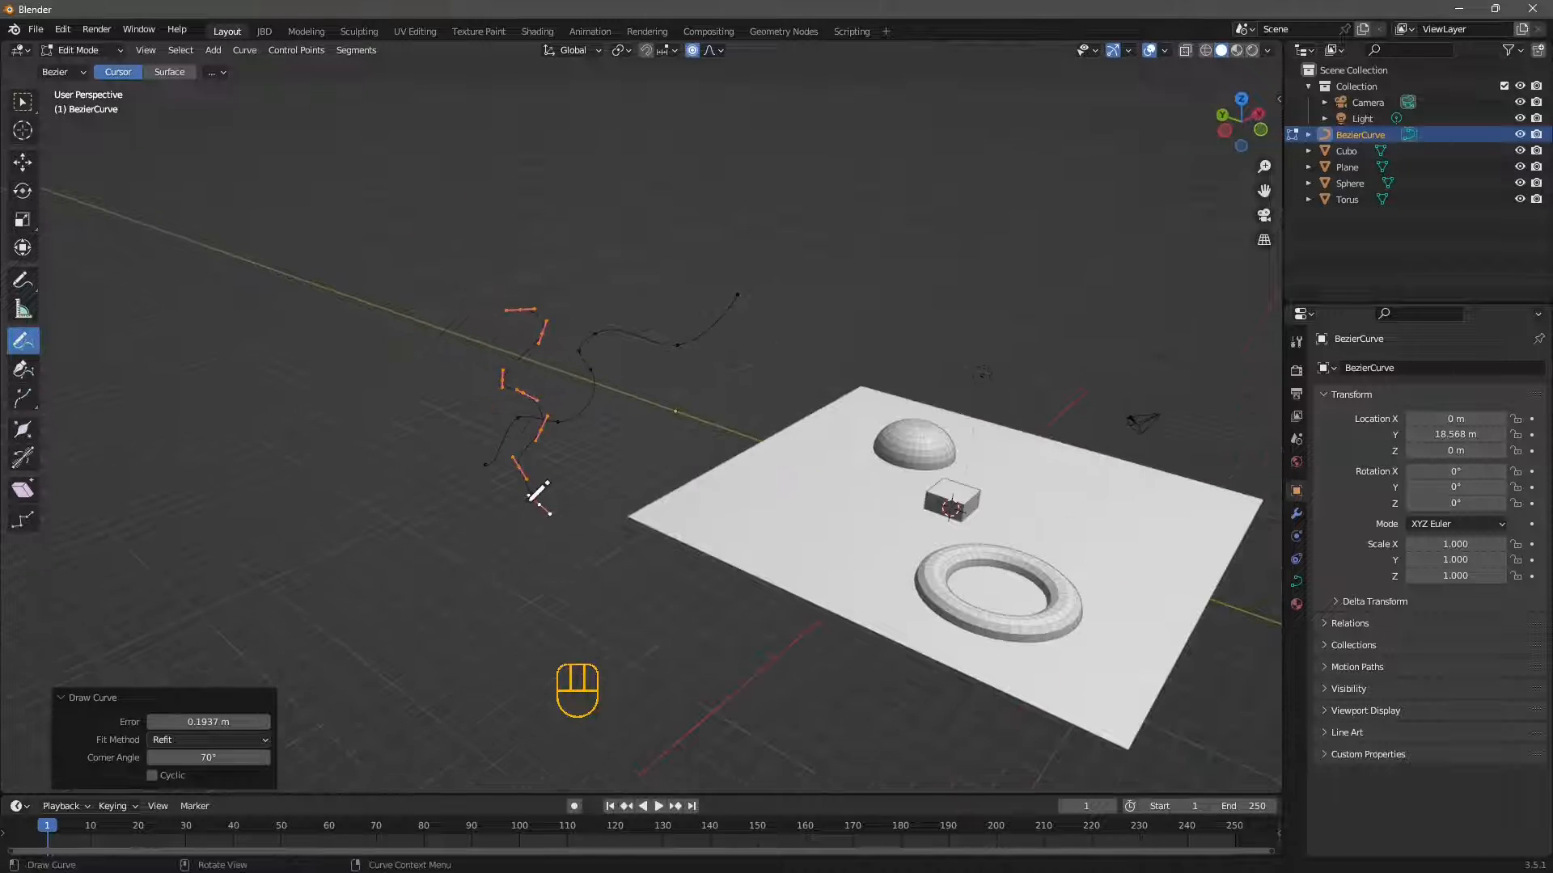
pyautogui.scroll(2, 530, 499)
pyautogui.scroll(-2, 509, 499)
pyautogui.moveTo(496, 502); pyautogui.dragTo(534, 531, button='middle')
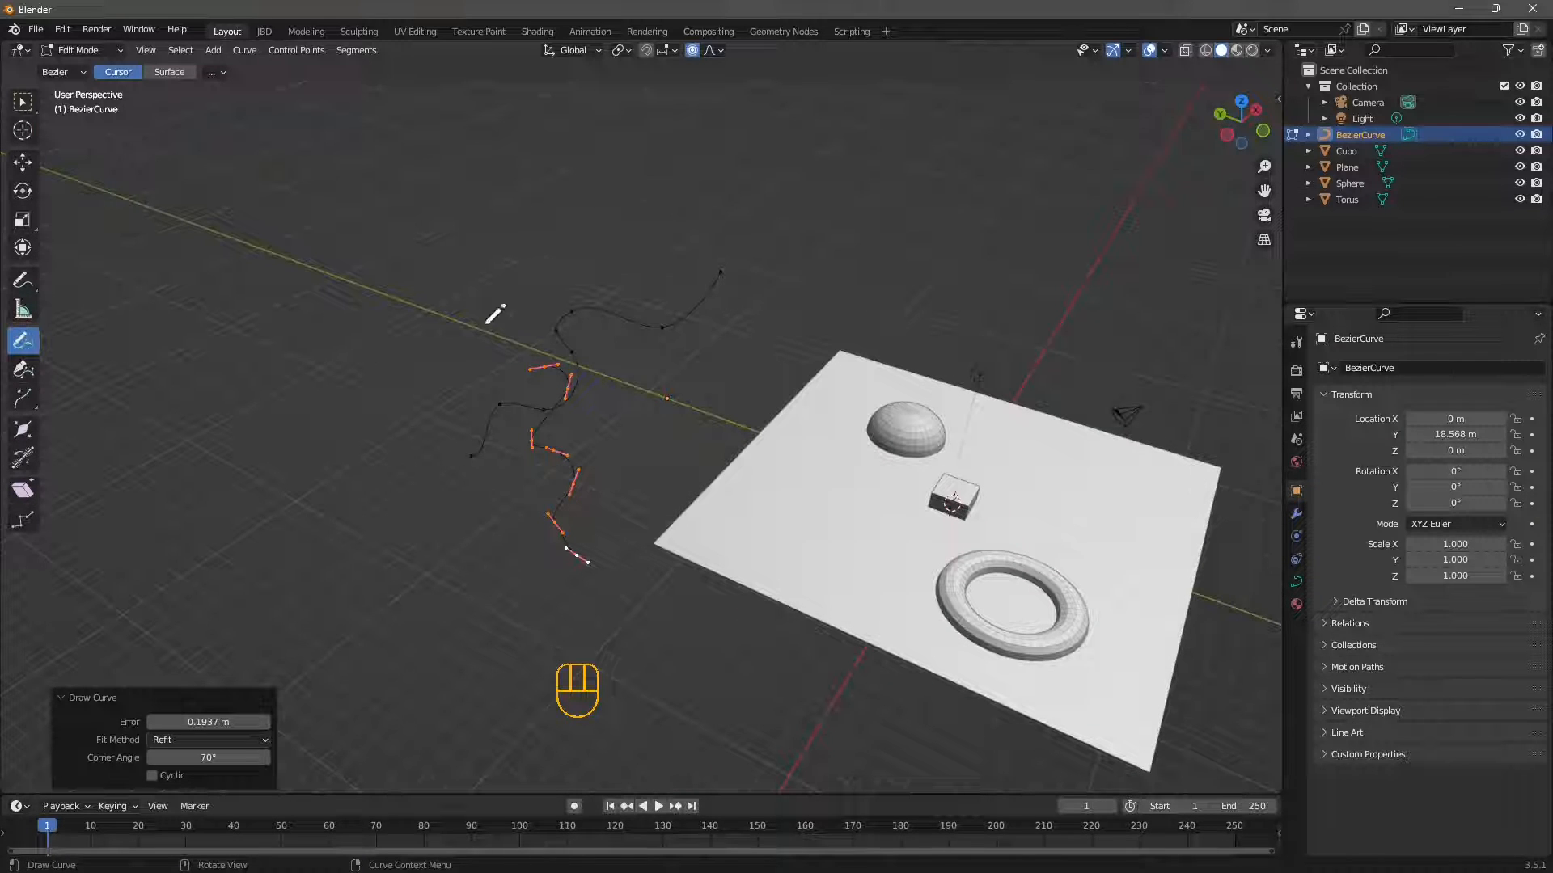
pyautogui.moveTo(462, 530); pyautogui.dragTo(484, 544, button='middle')
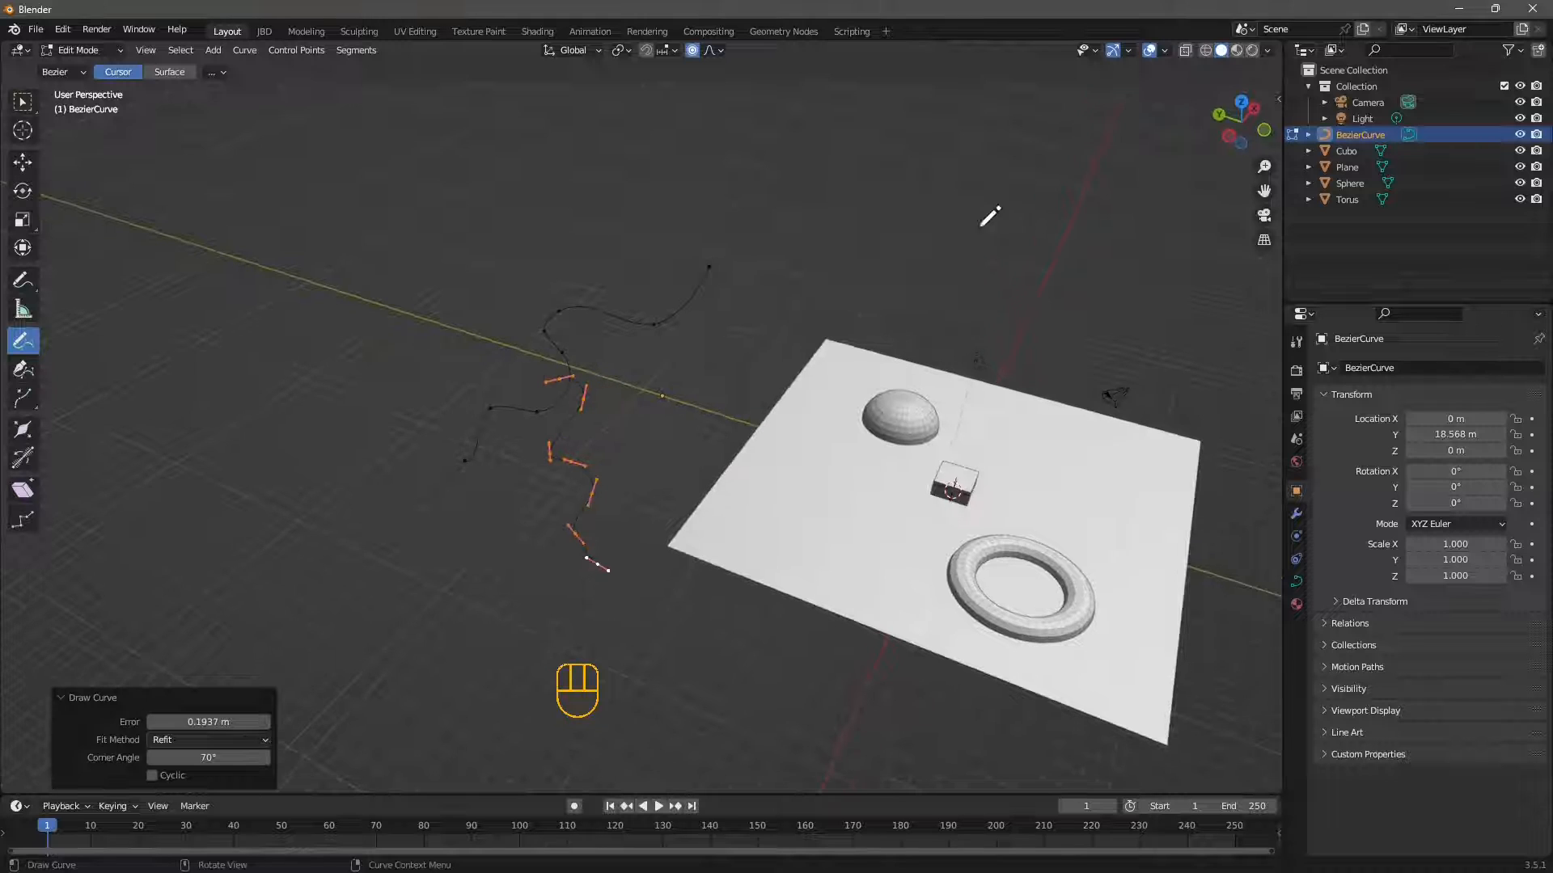
# Try to draw a freehand curve diagonally over the sphere, cube and torus in the top view, inspect it and undo it
pyautogui.click(1245, 104)
pyautogui.keyDown('shift'); pyautogui.moveTo(641, 499); pyautogui.dragTo(620, 325, button='middle'); pyautogui.keyUp('shift')
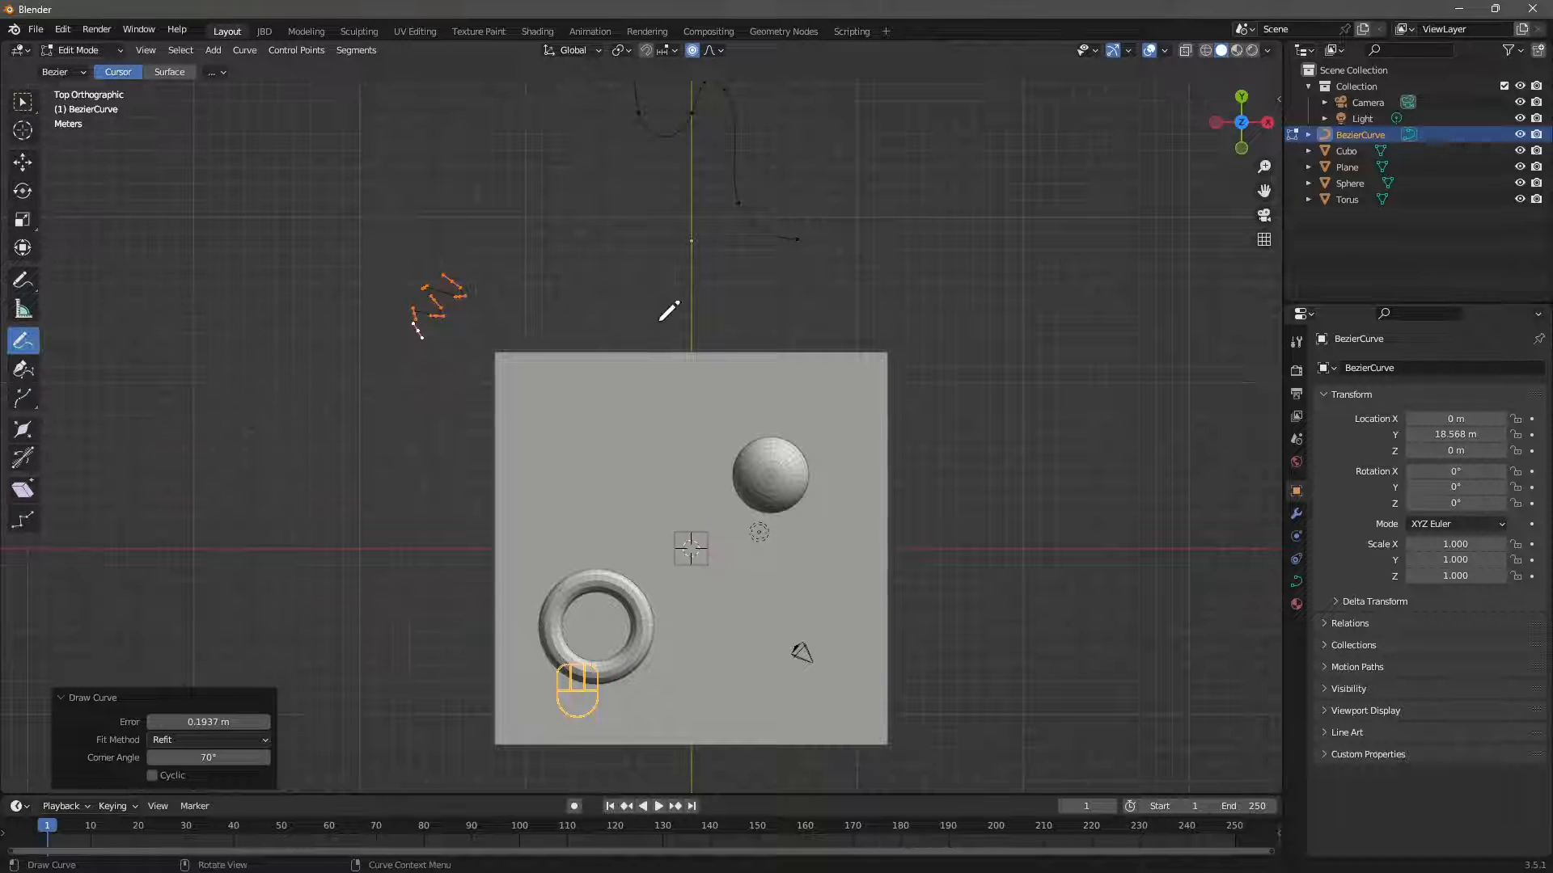
pyautogui.keyDown('shift'); pyautogui.moveTo(647, 508); pyautogui.dragTo(596, 409, button='middle'); pyautogui.keyUp('shift')
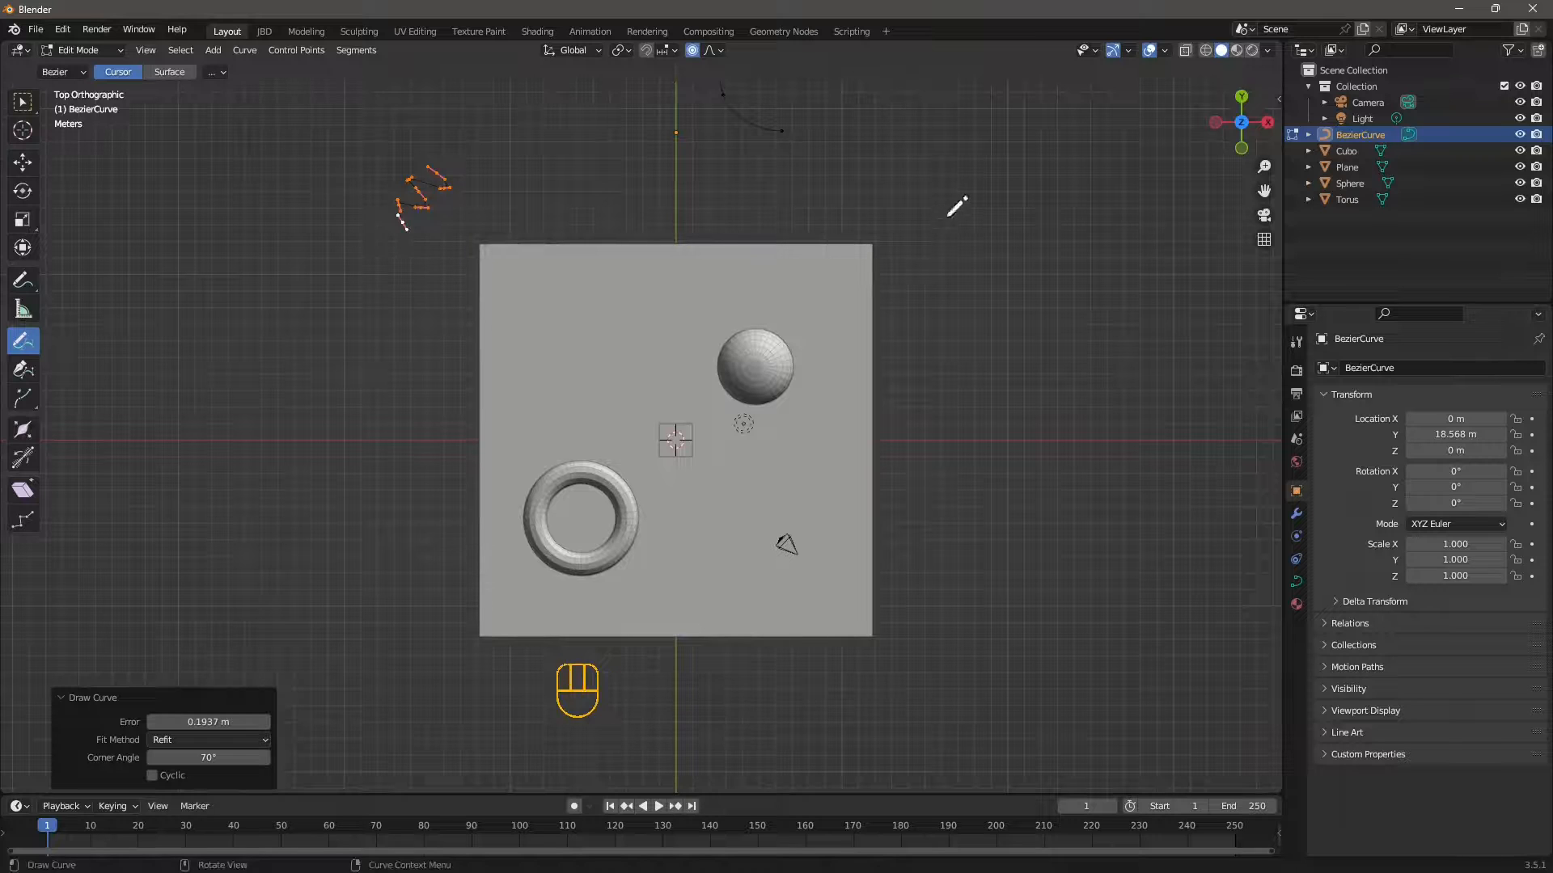
pyautogui.moveTo(949, 215)
pyautogui.mouseDown()
pyautogui.moveTo(652, 444)
pyautogui.moveTo(521, 592)
pyautogui.moveTo(356, 702)
pyautogui.mouseUp()
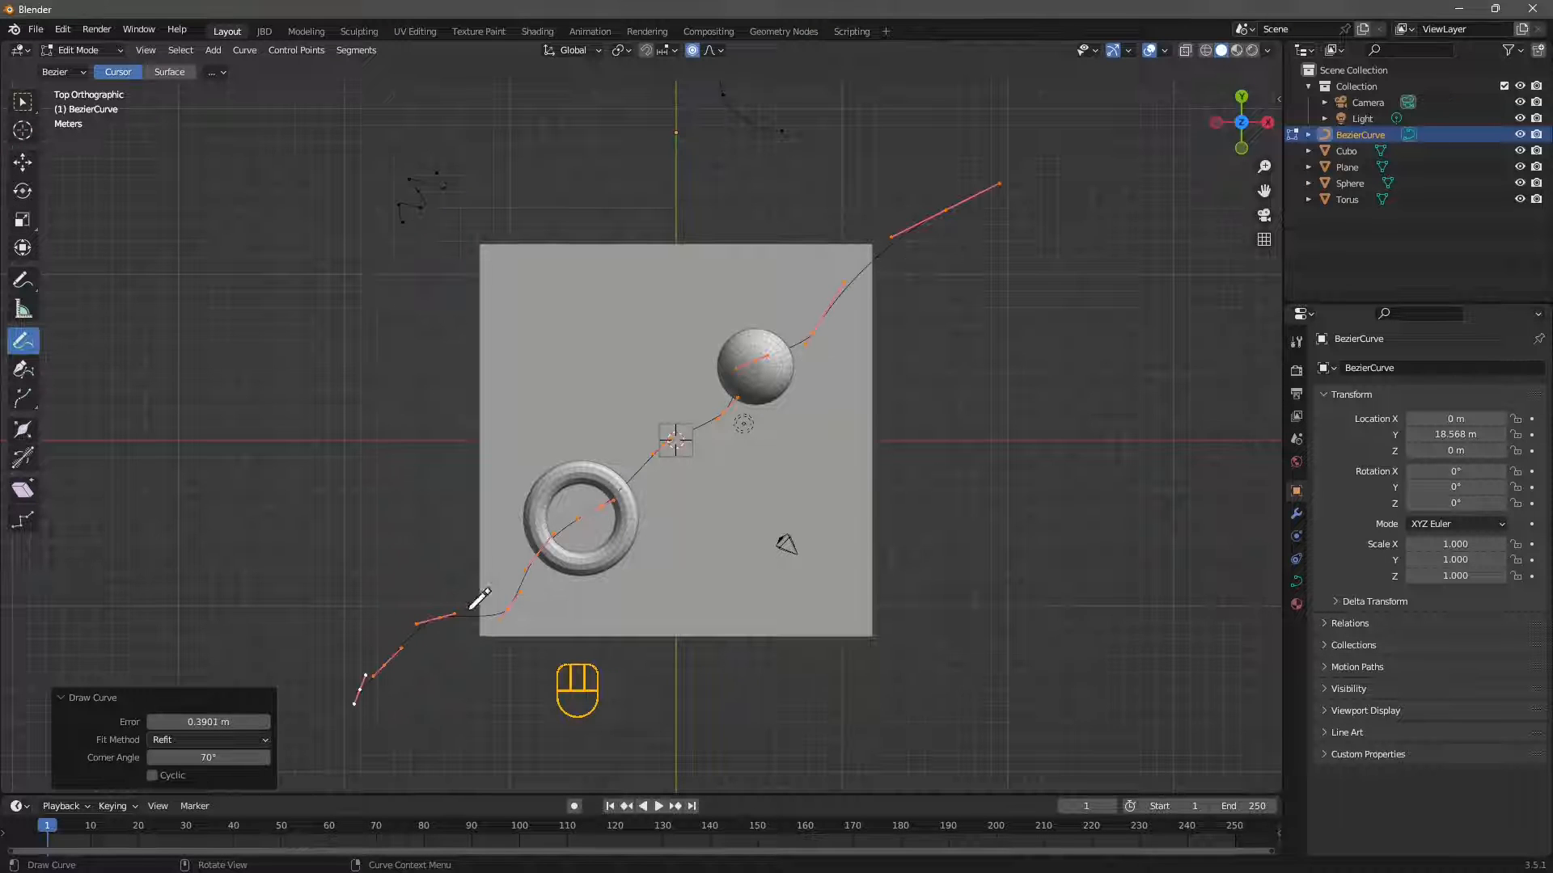
pyautogui.moveTo(709, 404); pyautogui.dragTo(280, 418, button='middle')
pyautogui.moveTo(796, 427); pyautogui.dragTo(257, 393, button='middle')
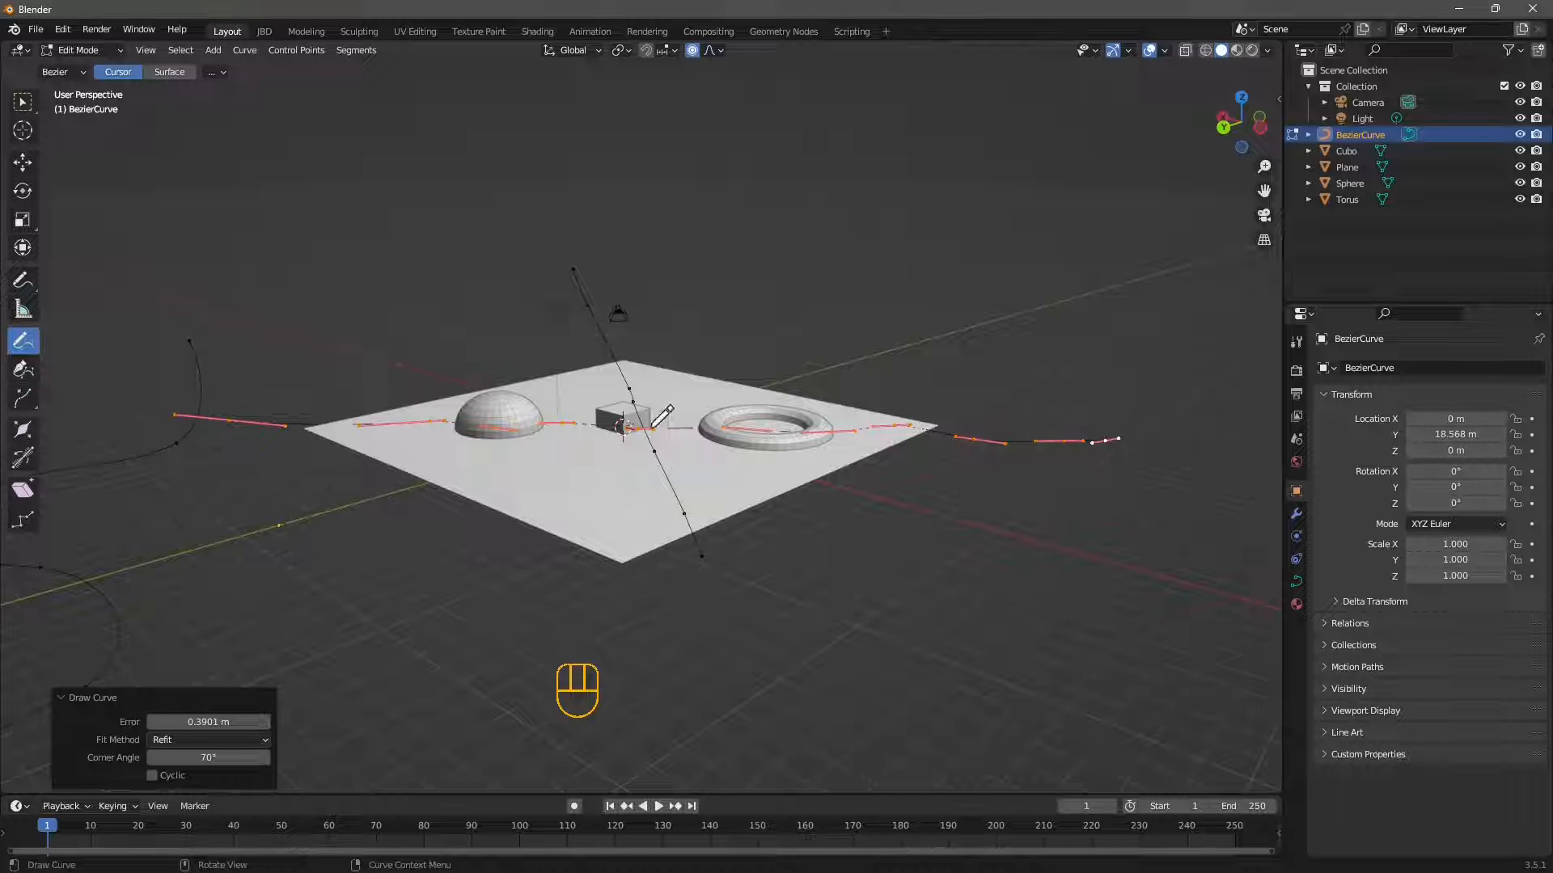
pyautogui.moveTo(898, 473)
pyautogui.mouseDown(button='middle')
pyautogui.moveTo(701, 477)
pyautogui.moveTo(583, 336)
pyautogui.mouseUp(button='middle')
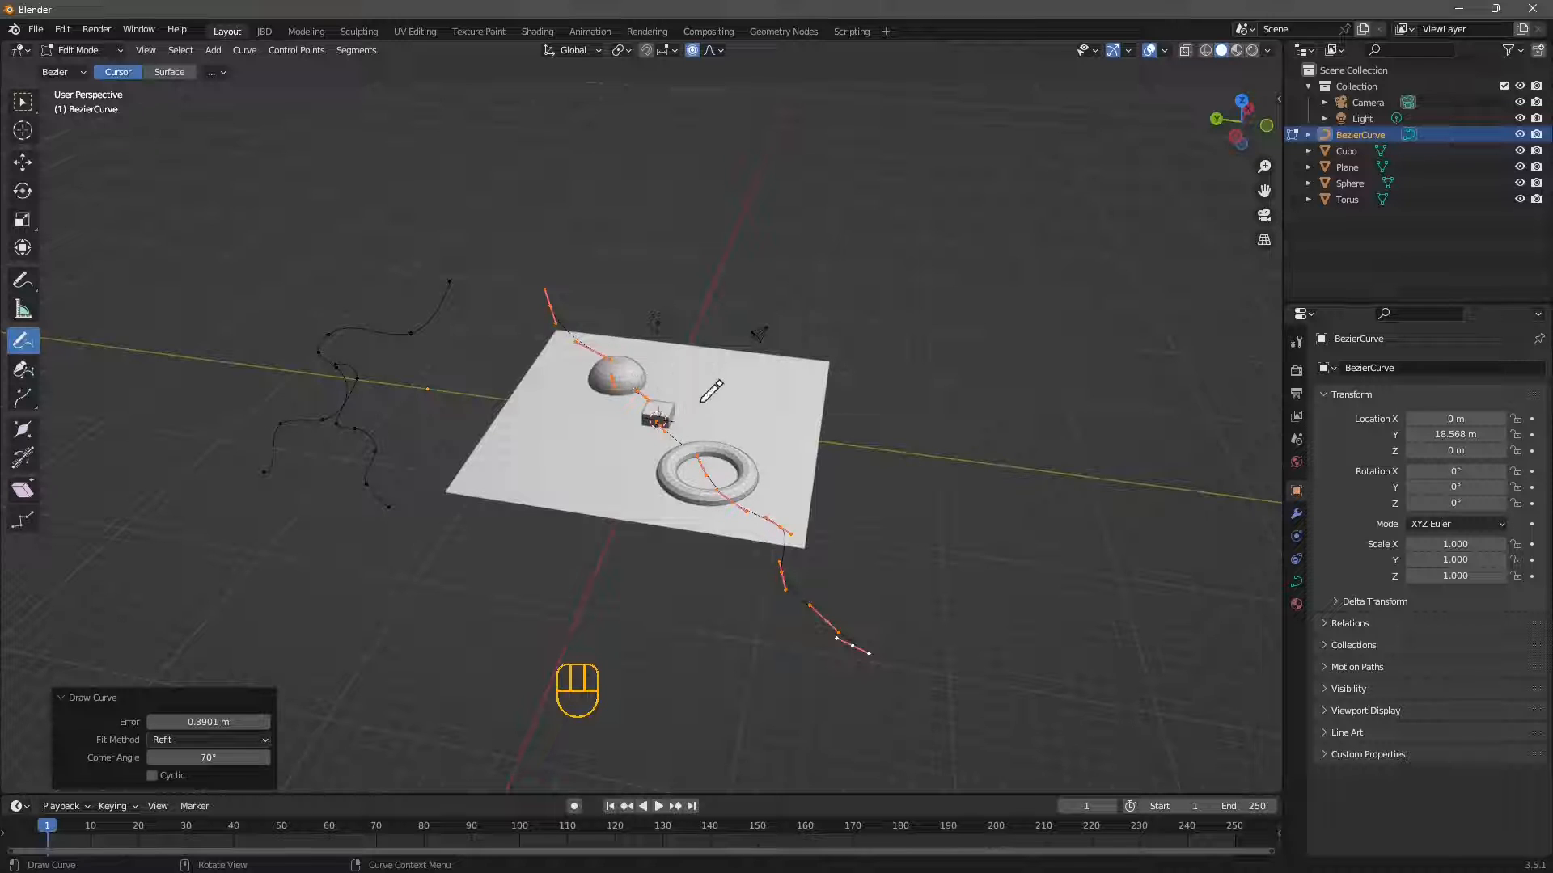
pyautogui.scroll(3, 702, 459)
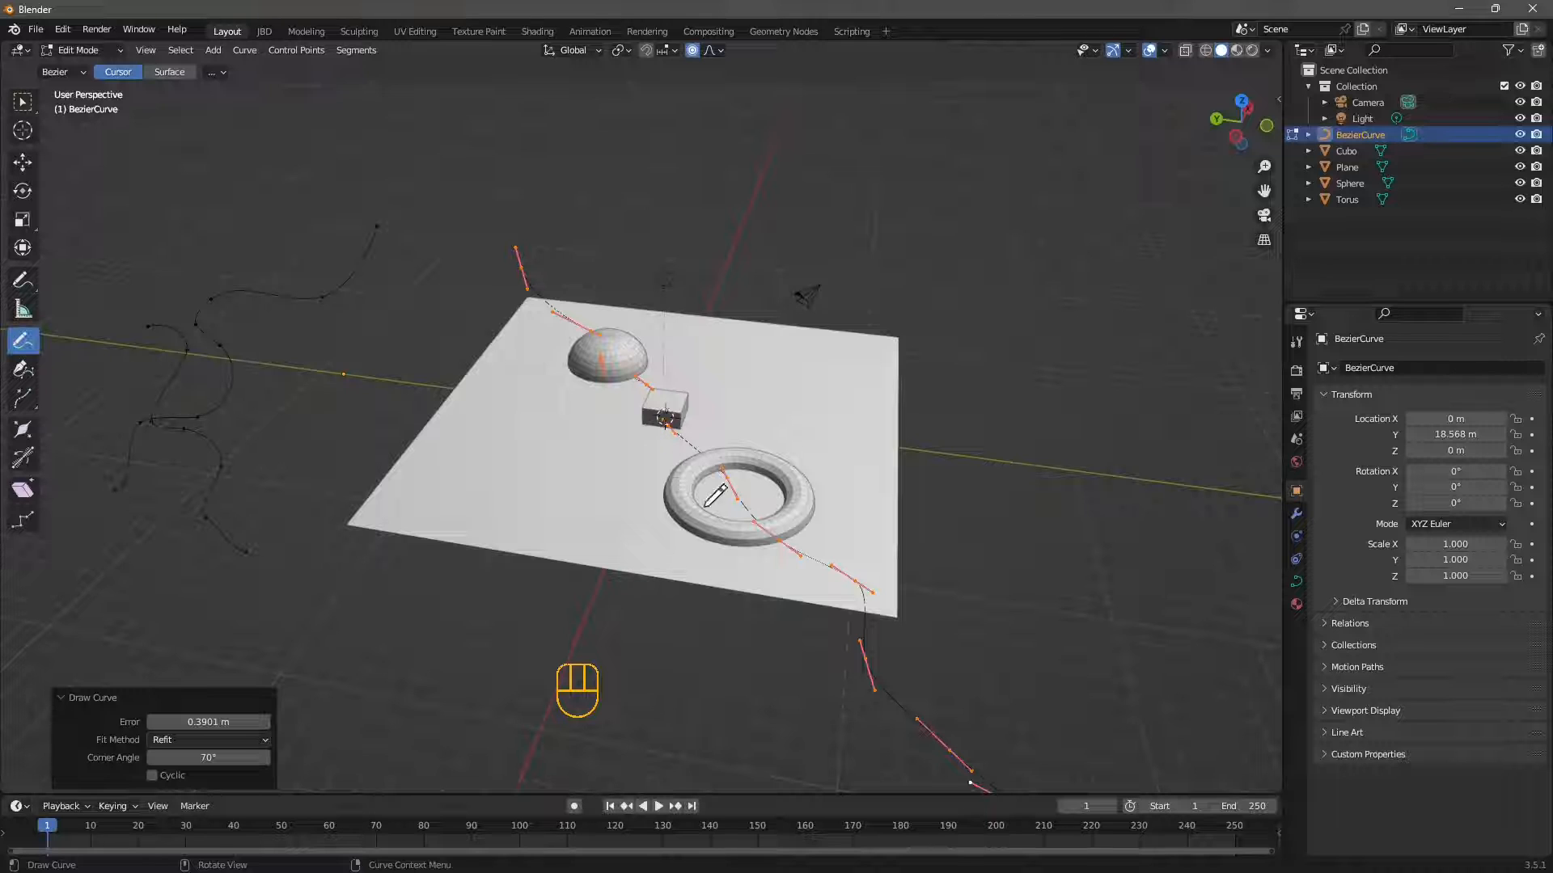
pyautogui.hotkey('ctrl', 'z')
# Set the curve's shape to 2D in its data properties to flatten the drawn splines
pyautogui.moveTo(448, 459)
pyautogui.mouseDown(button='middle')
pyautogui.moveTo(497, 435)
pyautogui.moveTo(464, 456)
pyautogui.moveTo(399, 388)
pyautogui.moveTo(329, 402)
pyautogui.mouseUp(button='middle')
pyautogui.scroll(-1, 534, 408)
pyautogui.moveTo(300, 296); pyautogui.dragTo(390, 243, button='middle')
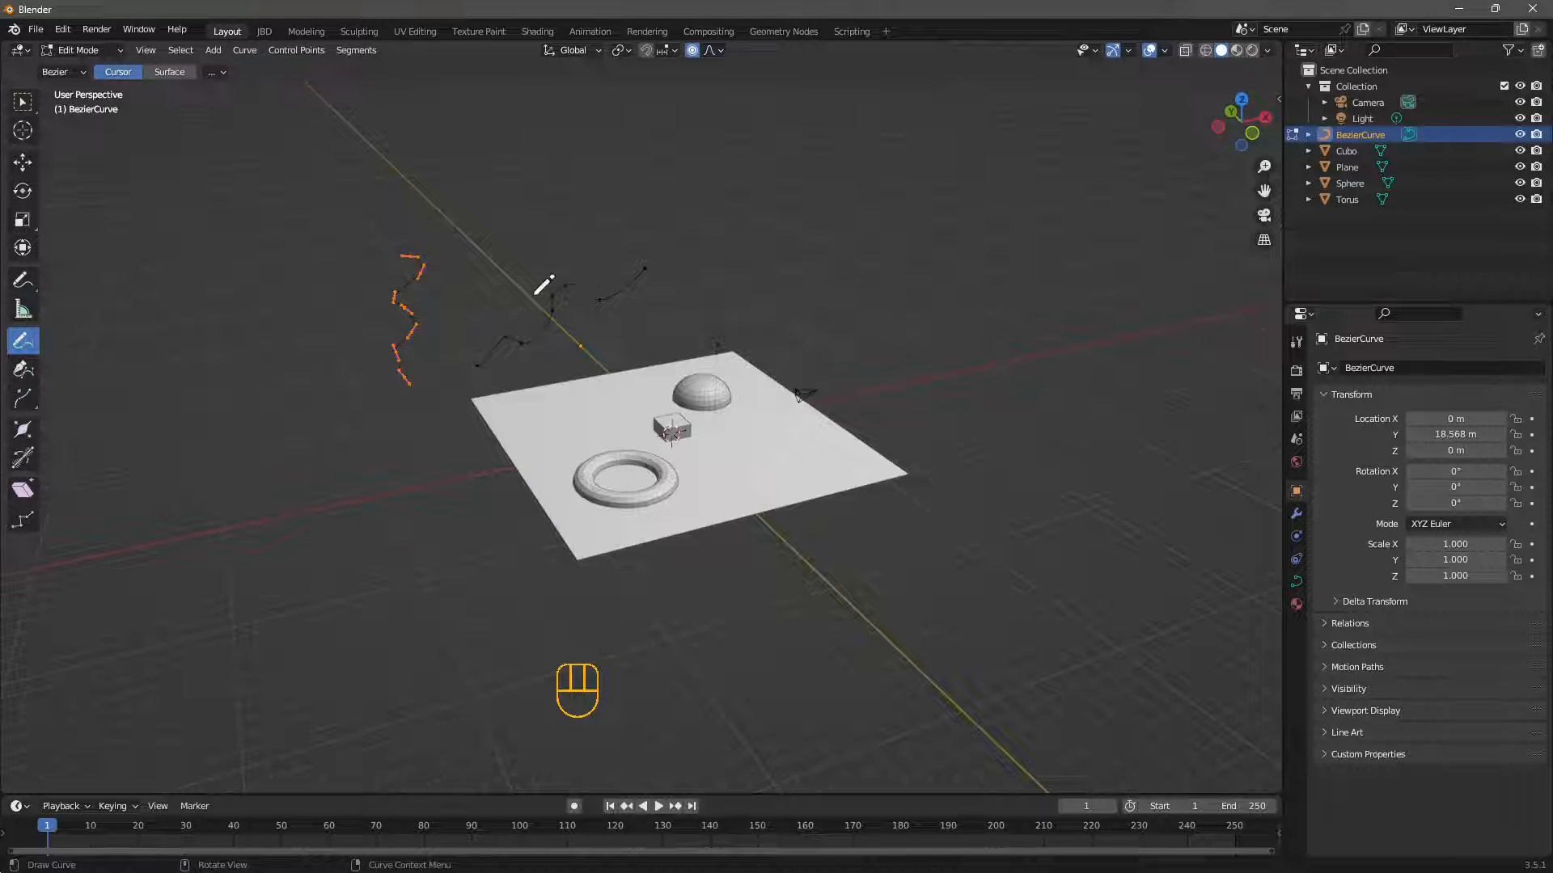
pyautogui.moveTo(363, 404); pyautogui.dragTo(370, 320, button='middle')
pyautogui.moveTo(366, 406); pyautogui.dragTo(409, 323, button='middle')
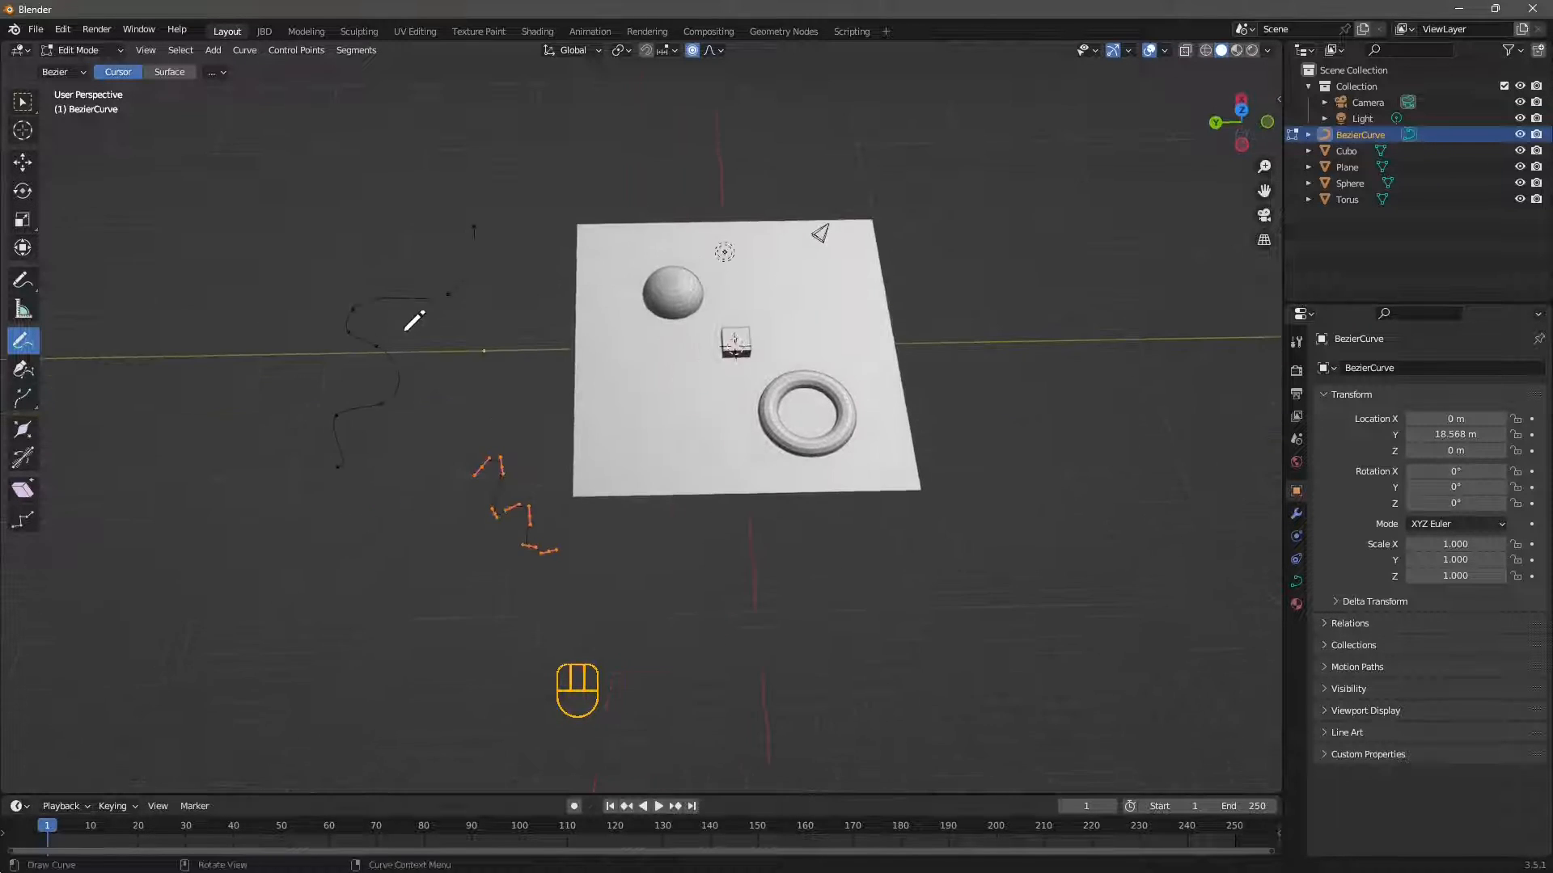
pyautogui.moveTo(437, 440); pyautogui.dragTo(385, 331, button='middle')
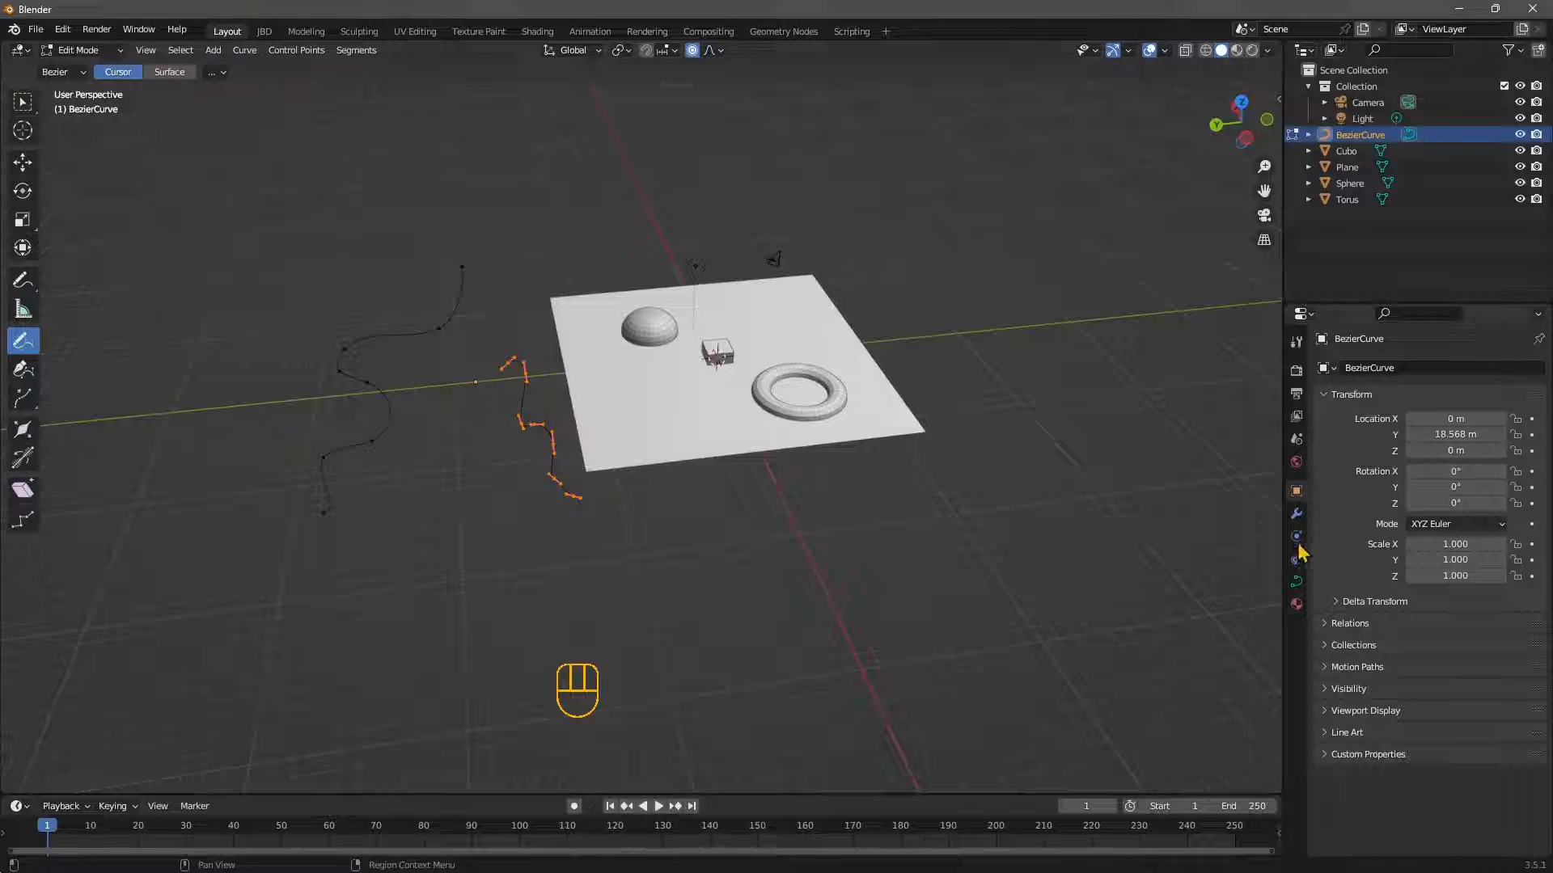
pyautogui.click(1297, 582)
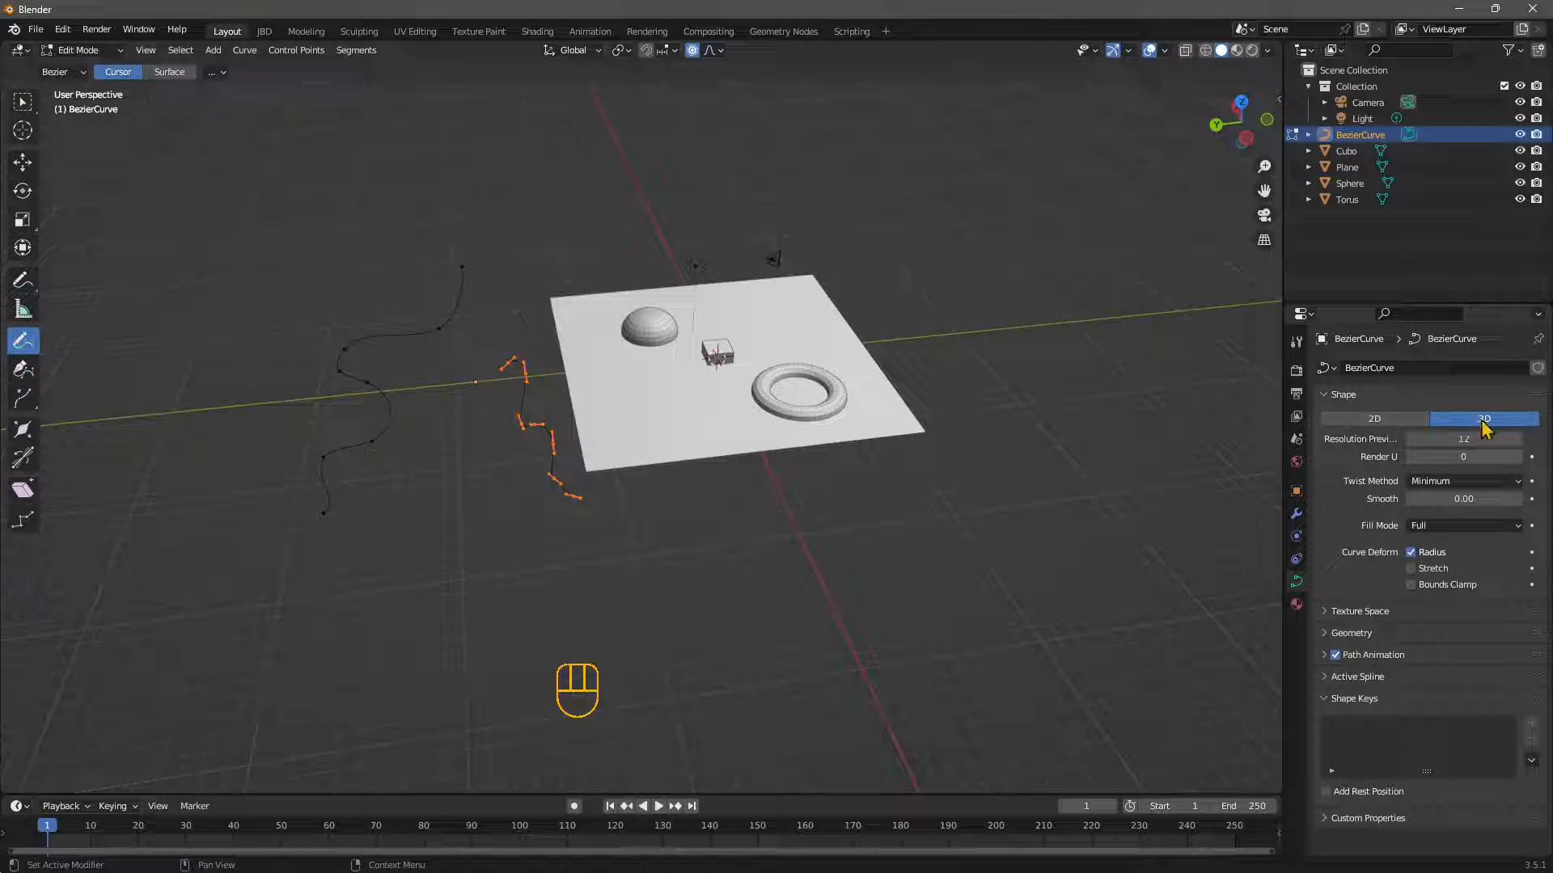
pyautogui.click(1366, 419)
pyautogui.moveTo(444, 437); pyautogui.dragTo(437, 361, button='middle')
pyautogui.moveTo(631, 477)
pyautogui.mouseDown(button='middle')
pyautogui.moveTo(622, 544)
pyautogui.moveTo(599, 433)
pyautogui.moveTo(617, 464)
pyautogui.moveTo(603, 470)
pyautogui.moveTo(444, 374)
pyautogui.mouseUp(button='middle')
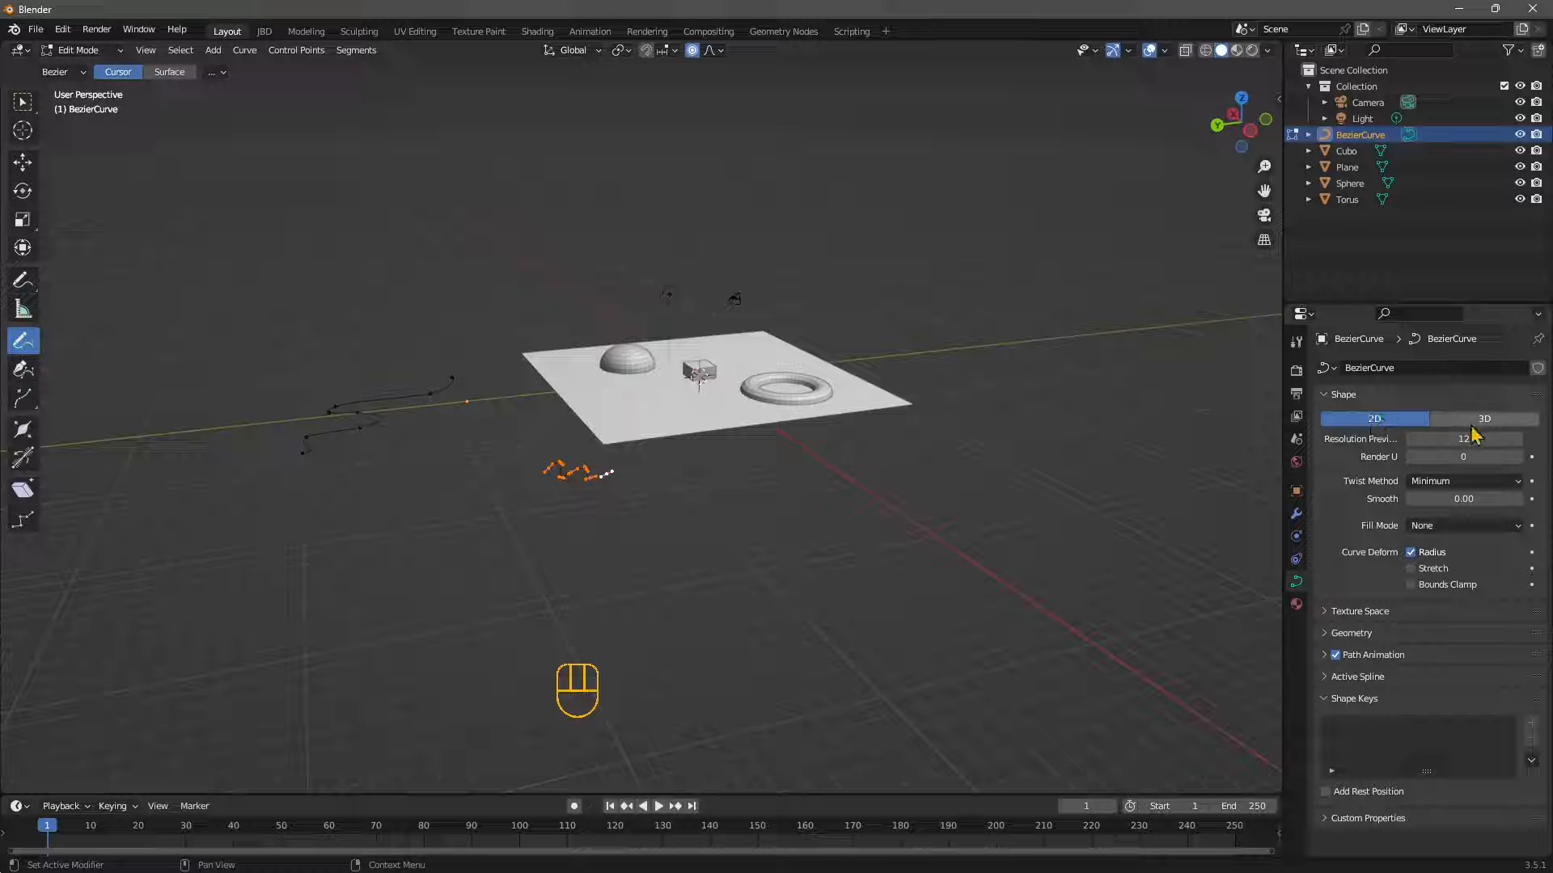
# Set the curve's shape back to 3D
pyautogui.moveTo(637, 346); pyautogui.dragTo(608, 333, button='middle')
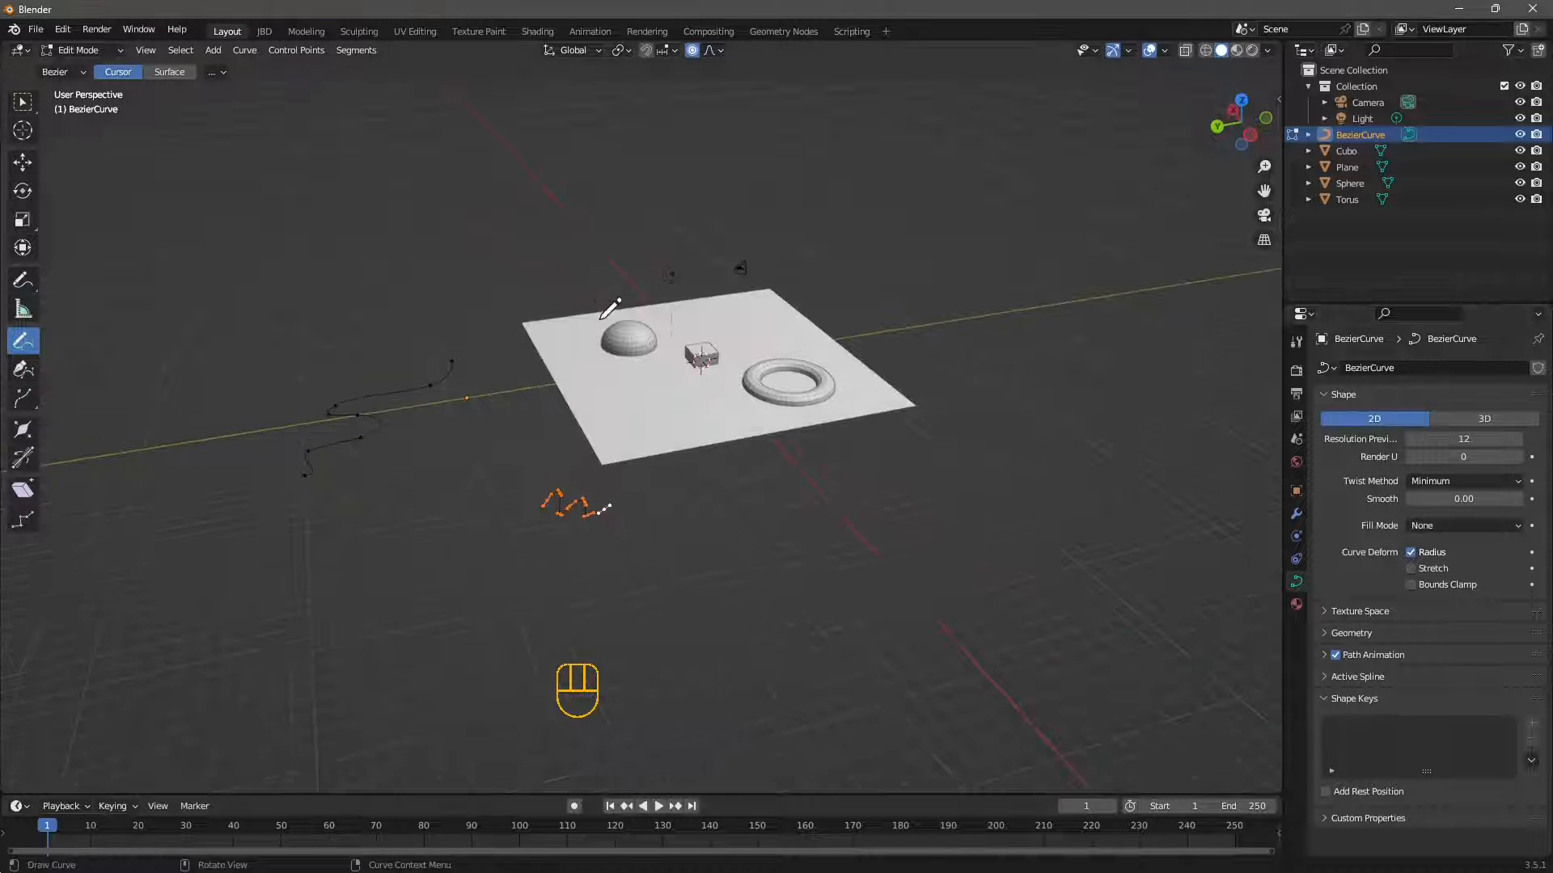
pyautogui.scroll(2, 788, 375)
pyautogui.keyDown('shift'); pyautogui.moveTo(778, 428); pyautogui.dragTo(701, 449, button='middle'); pyautogui.keyUp('shift')
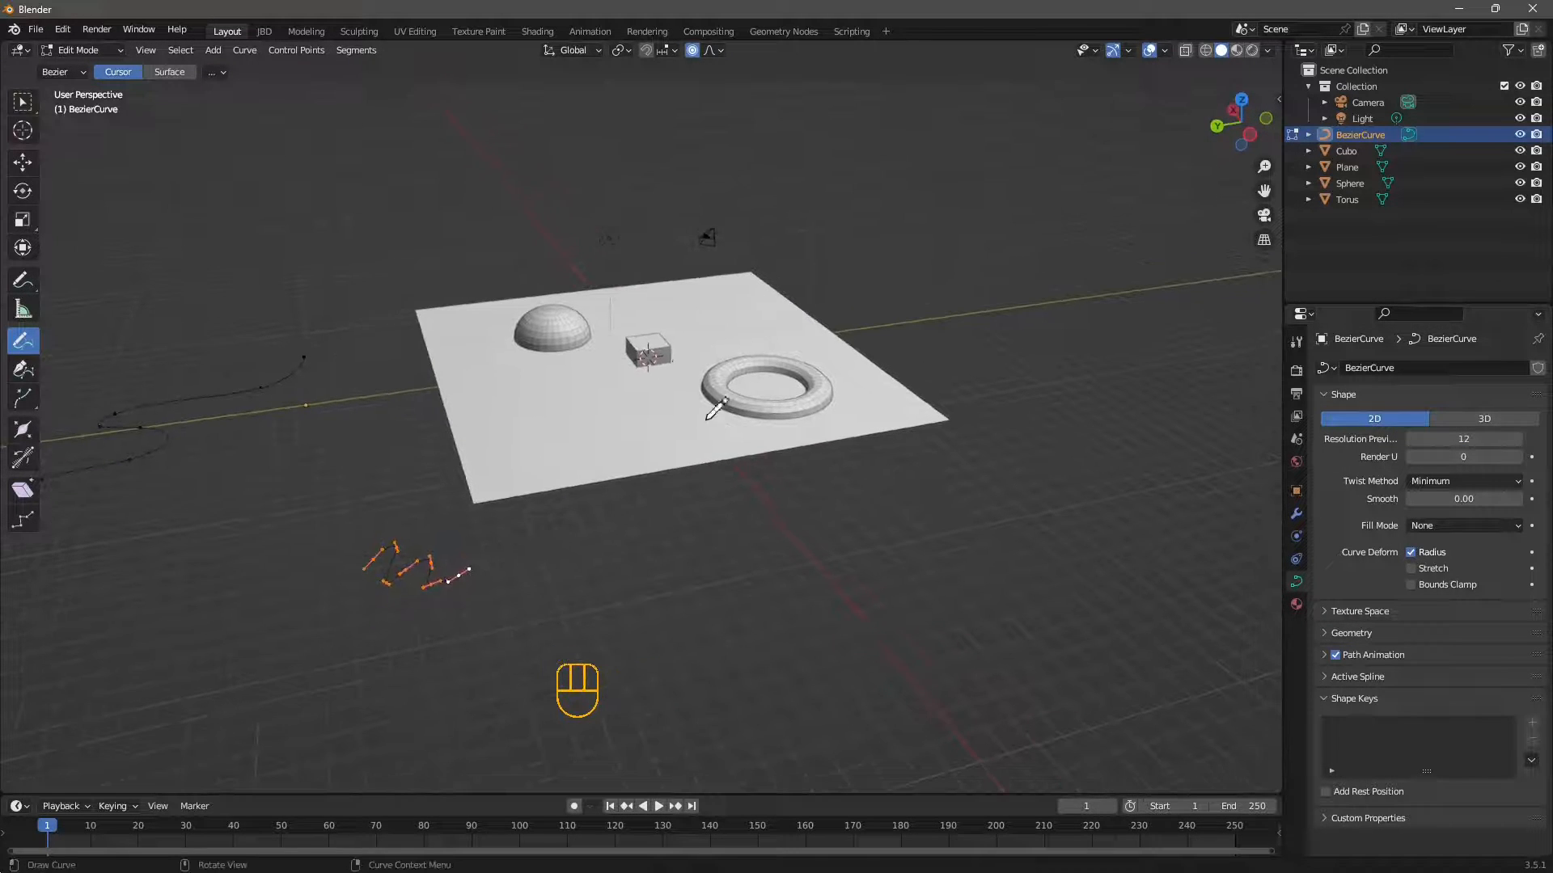
pyautogui.click(1474, 422)
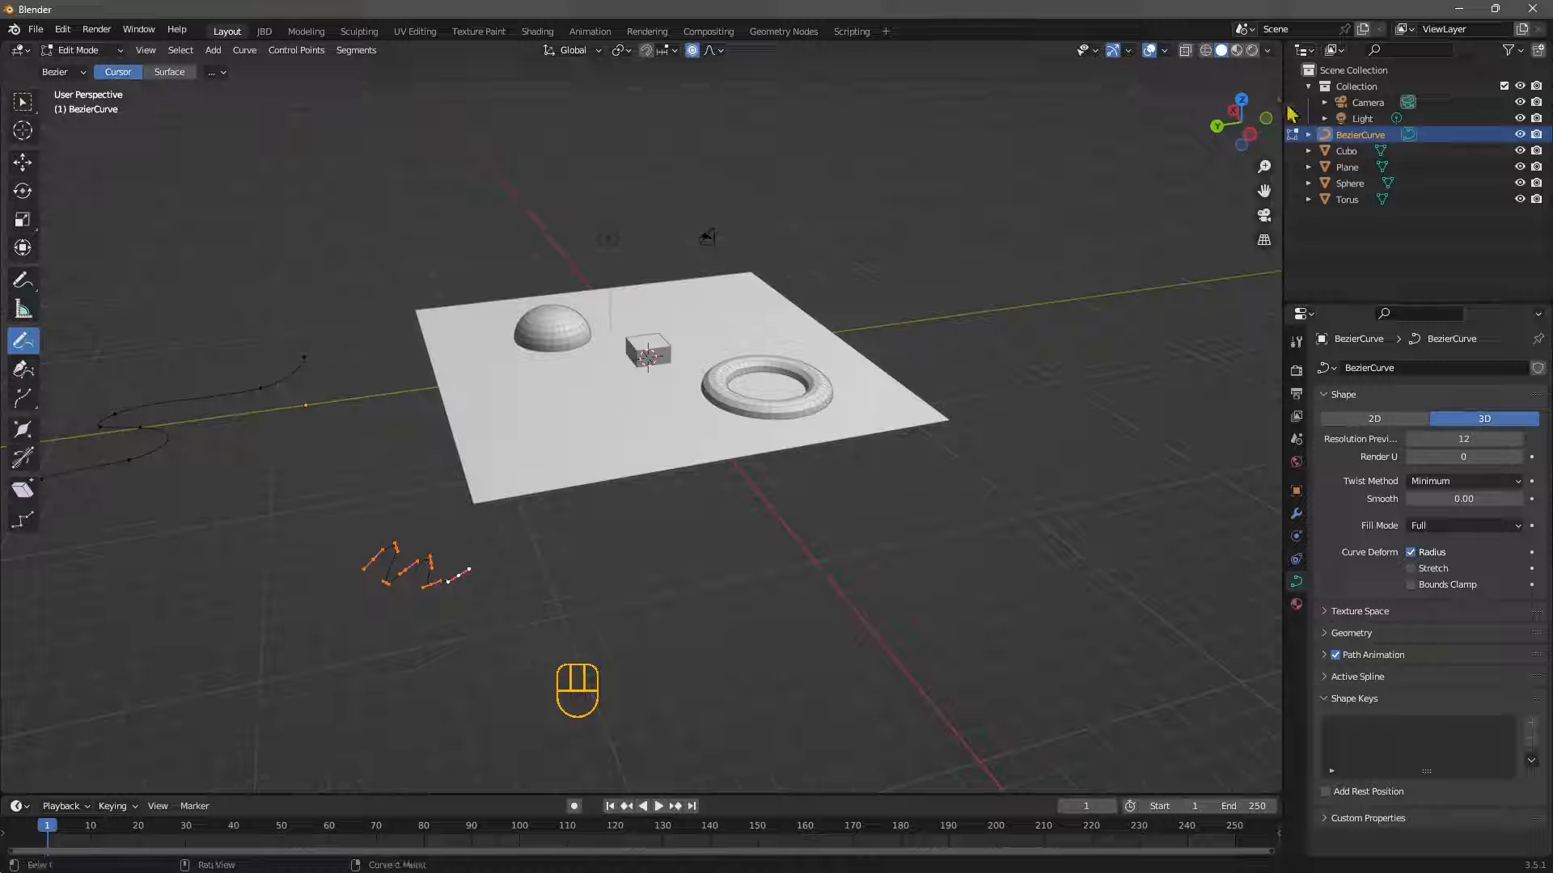
# Show the Draw tool's settings in the viewport sidebar and set the curve type for new strokes to Poly
pyautogui.press('n')
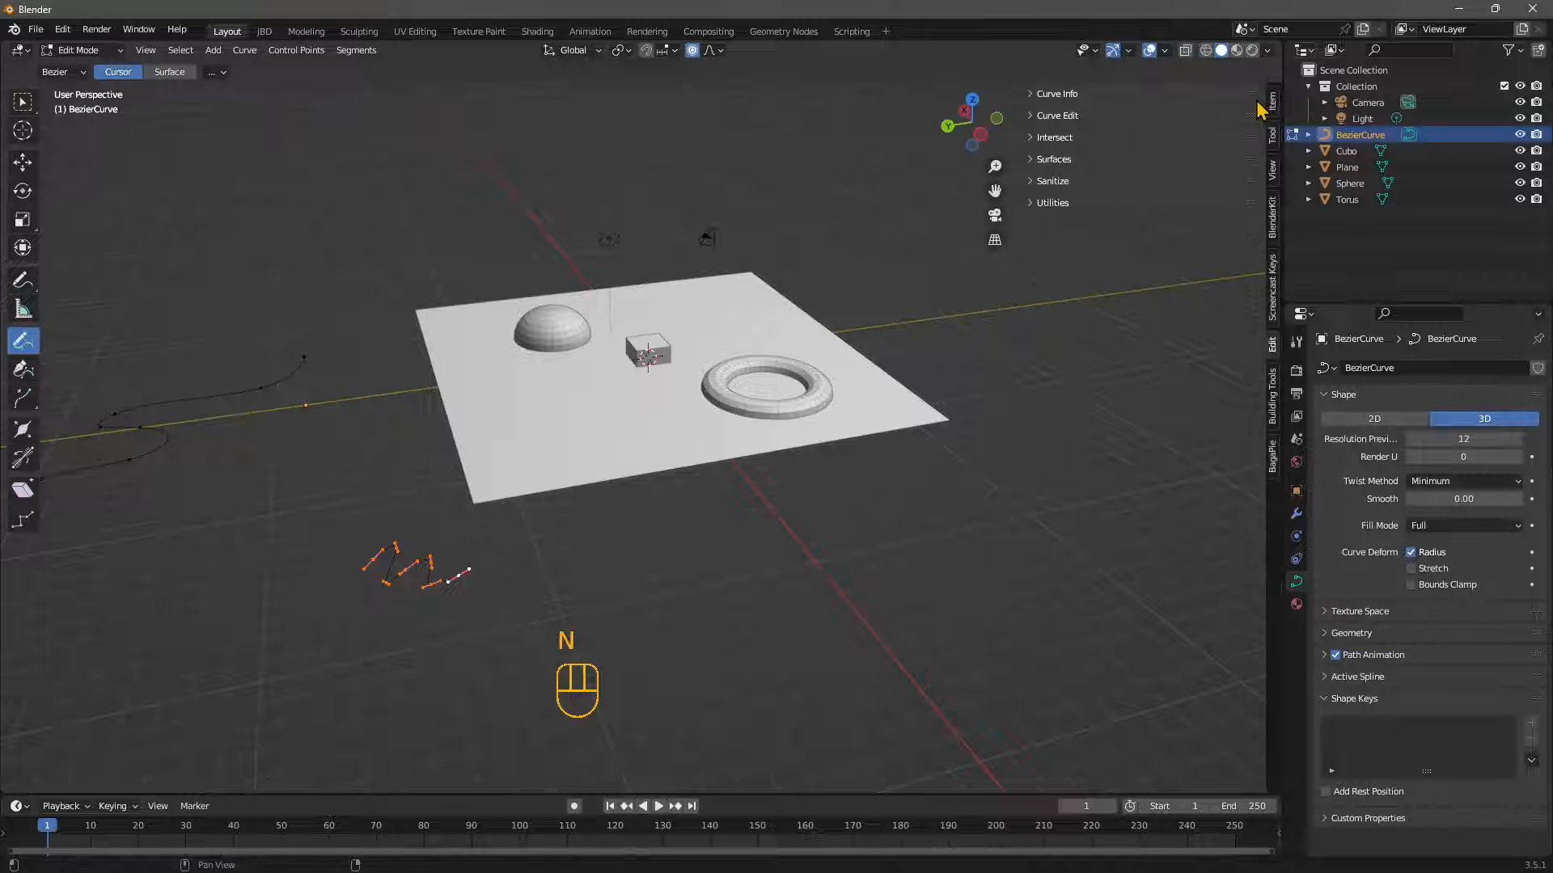
pyautogui.press('n')
pyautogui.moveTo(1272, 97)
pyautogui.mouseDown()
pyautogui.moveTo(1212, 112)
pyautogui.moveTo(1278, 109)
pyautogui.mouseUp()
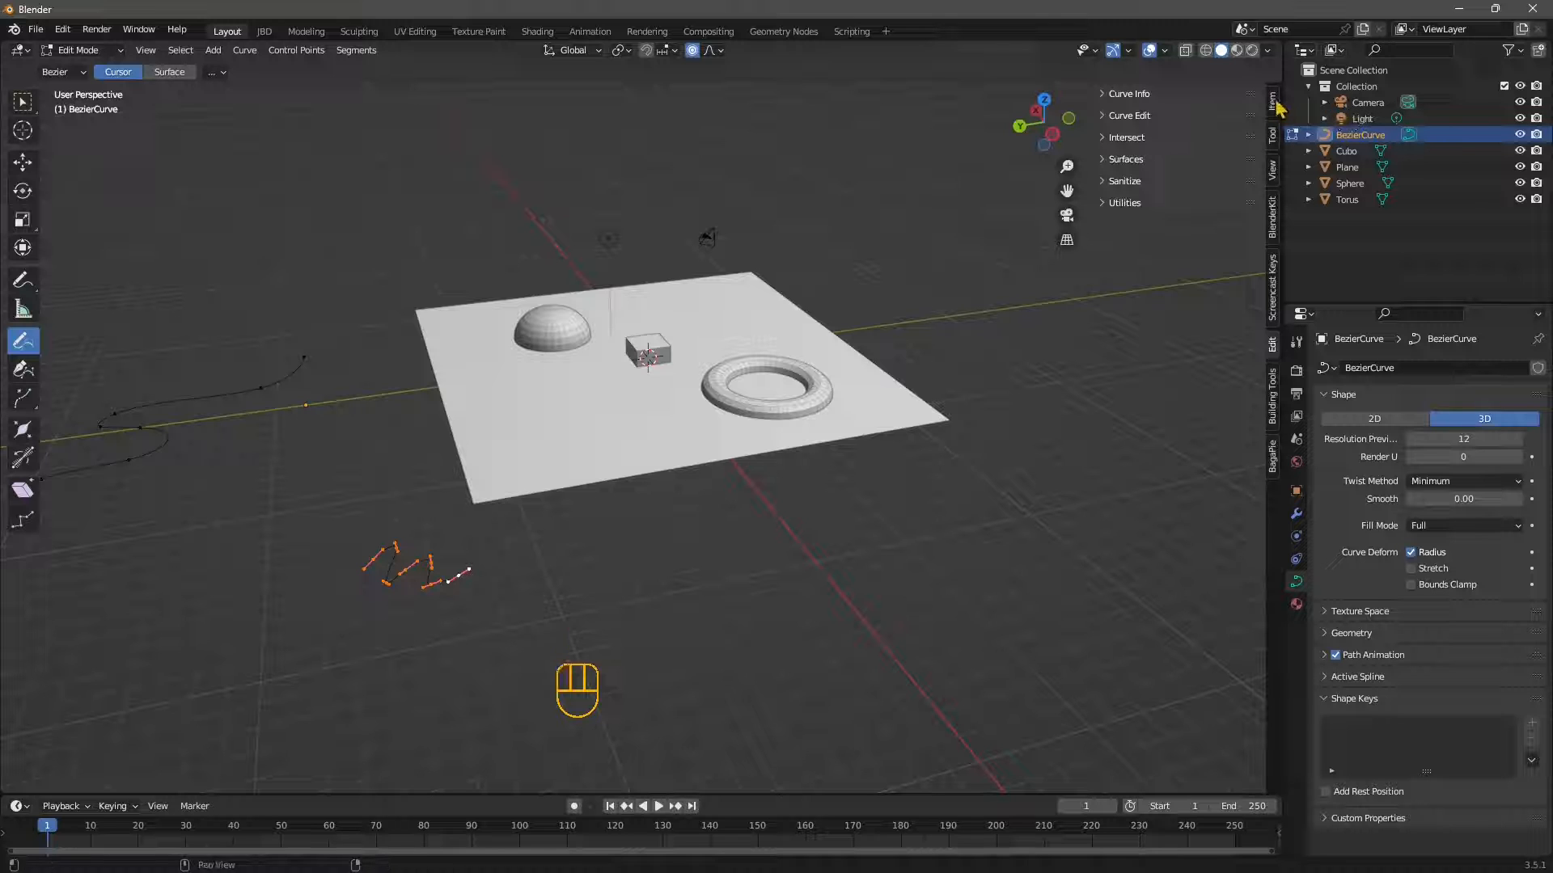
pyautogui.click(1273, 135)
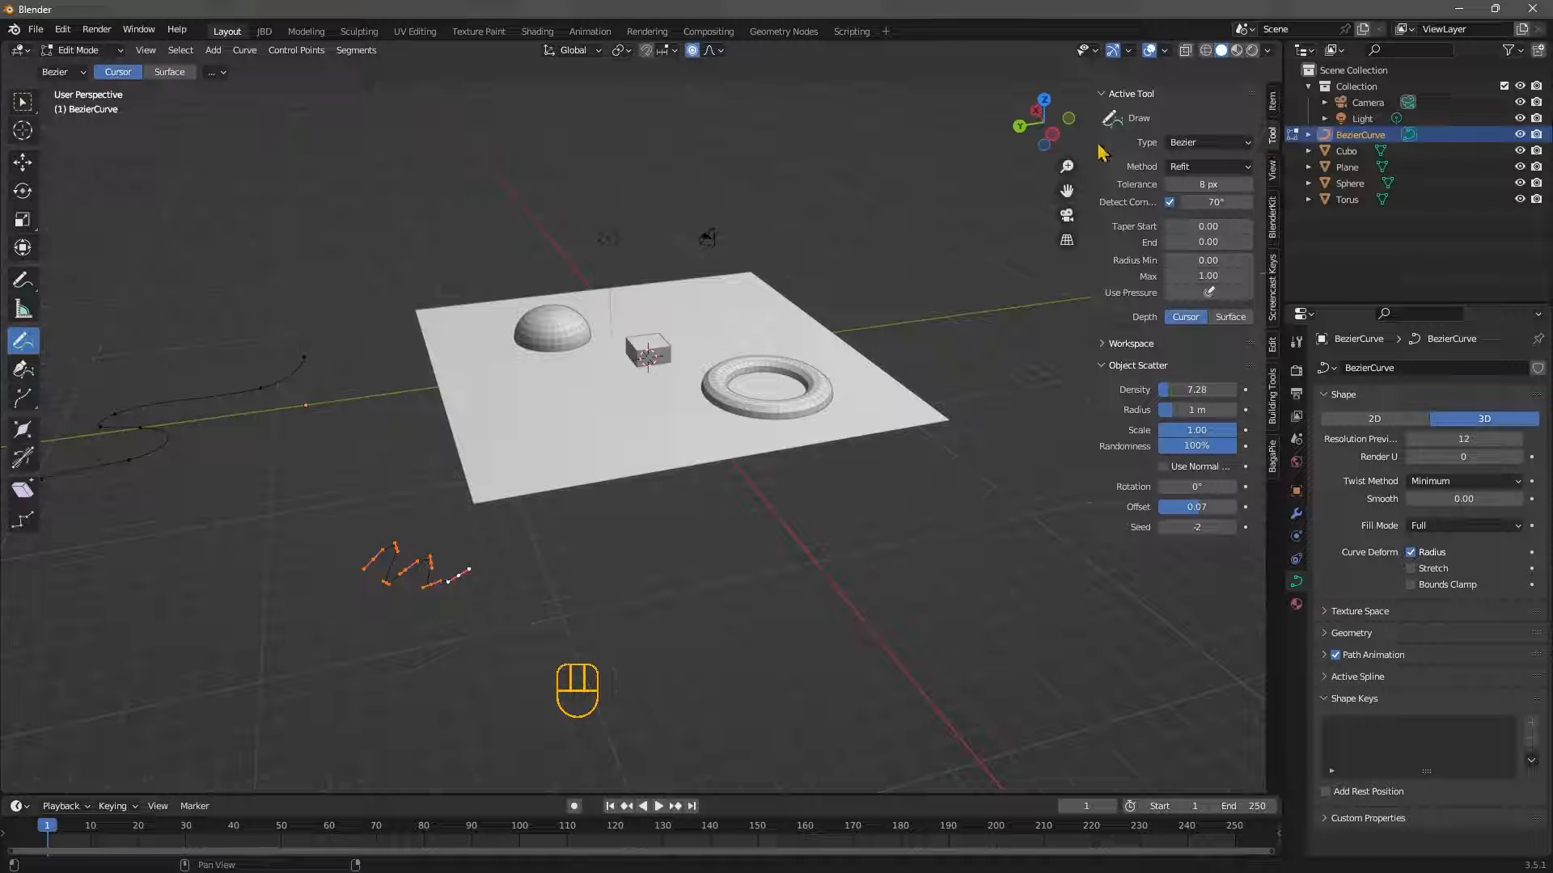
pyautogui.moveTo(1089, 145); pyautogui.dragTo(1031, 144)
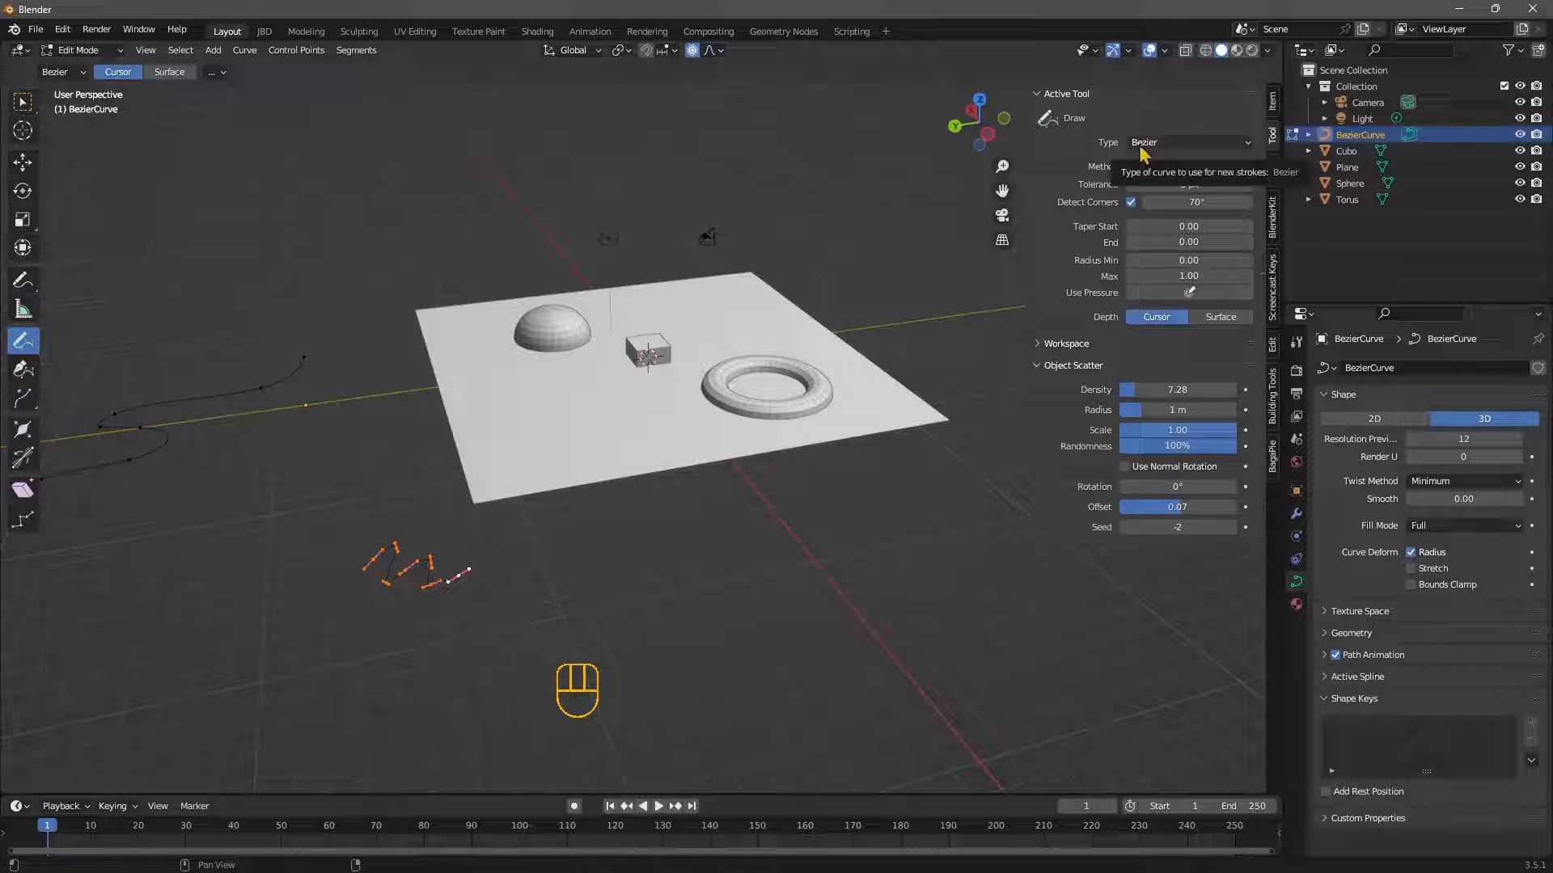
pyautogui.click(1161, 145)
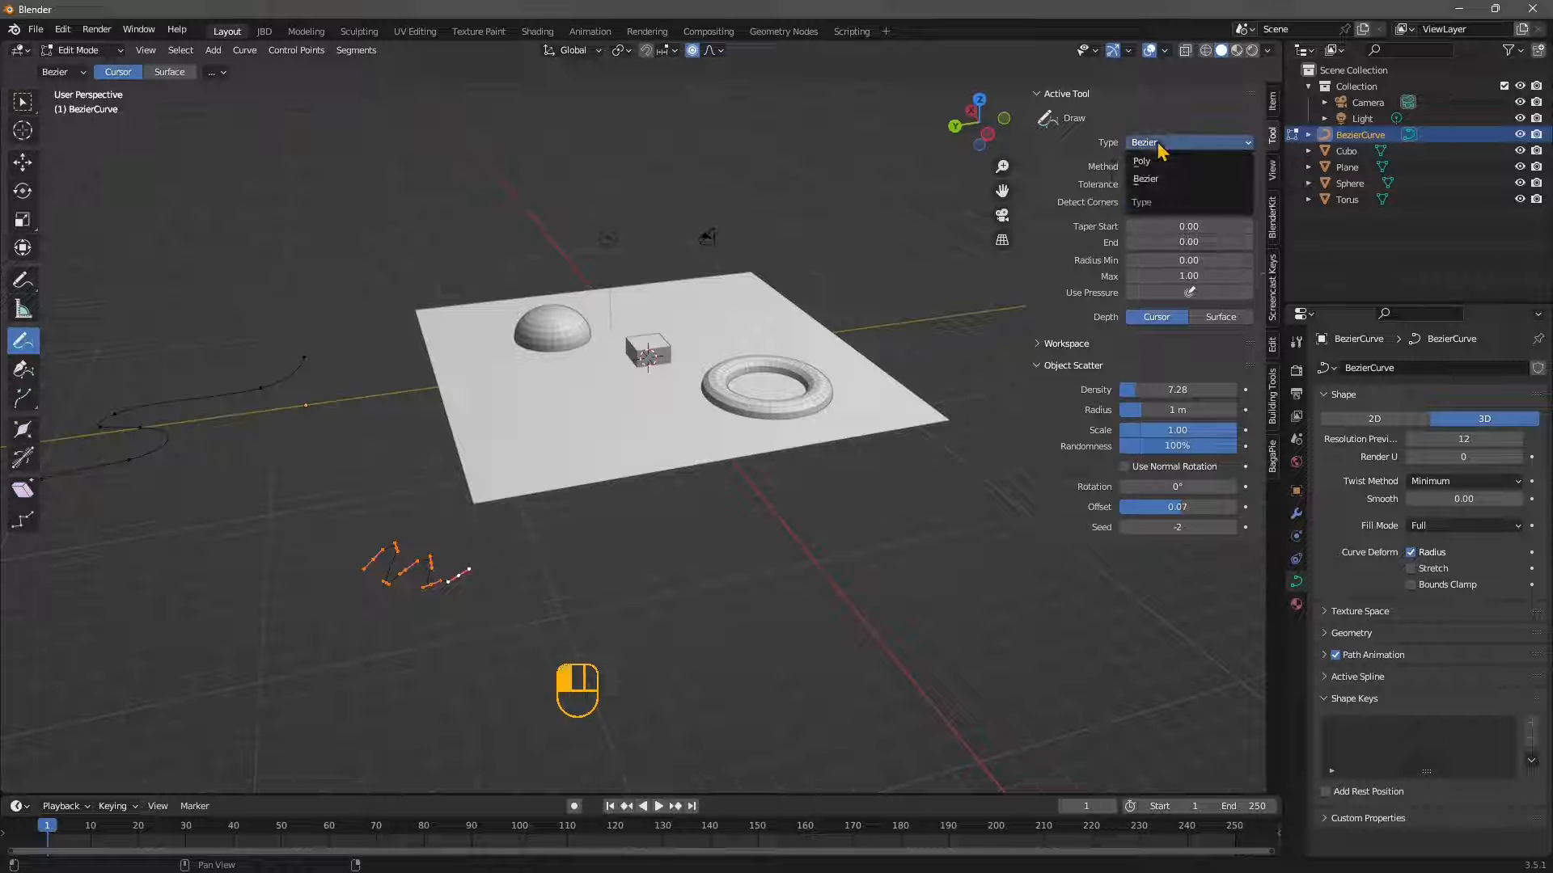
pyautogui.click(1162, 161)
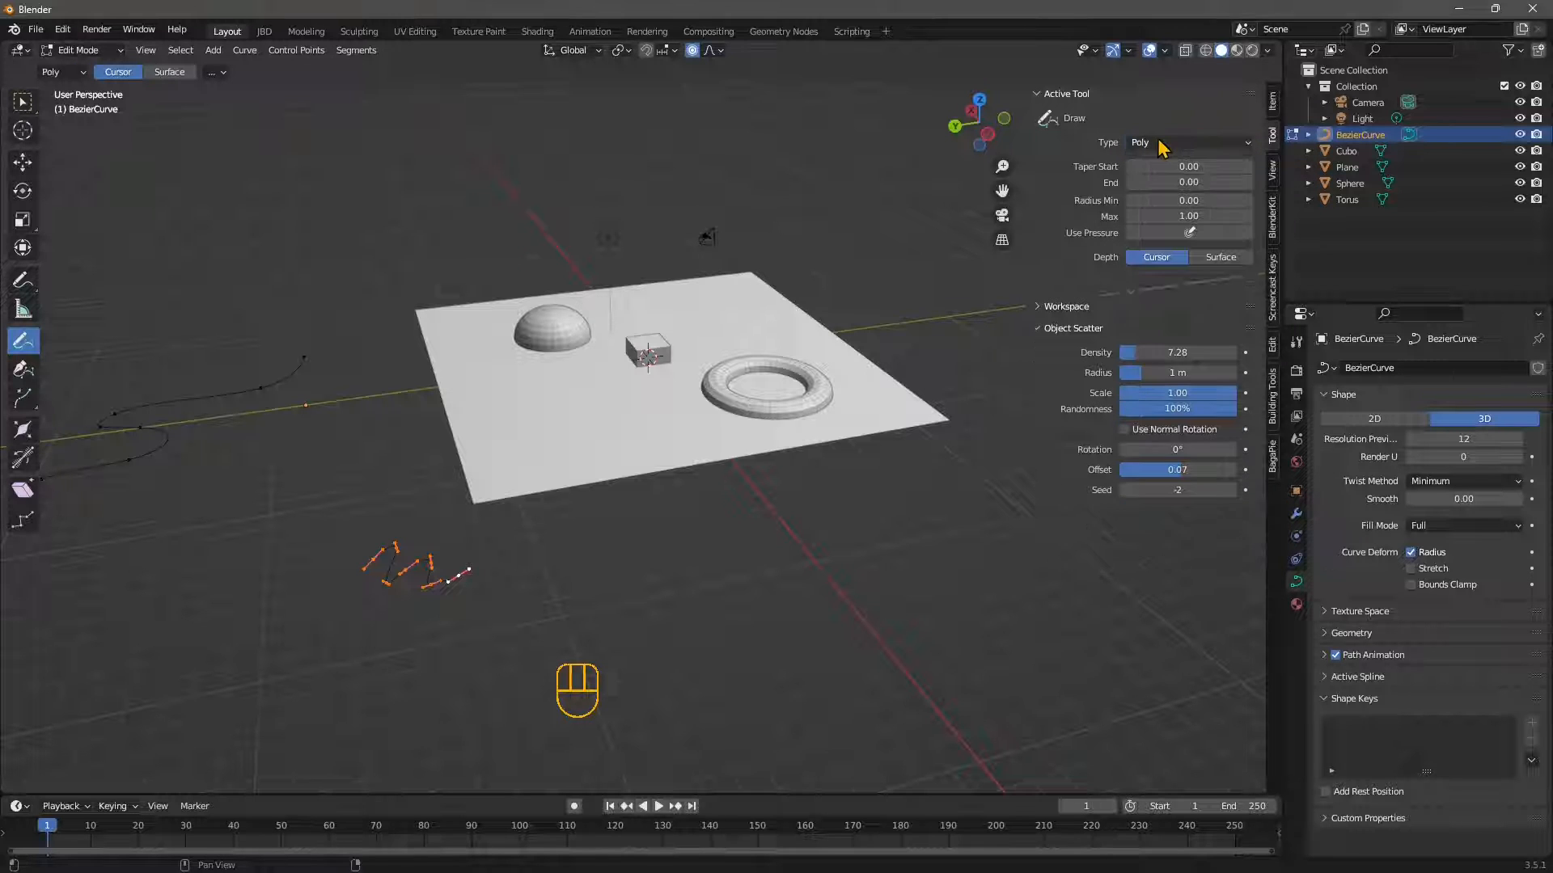
# Keep the Draw tool's curve type at Poly and draw a freehand zigzag stroke on the ground in front of the plane
pyautogui.click(1155, 144)
pyautogui.click(1149, 180)
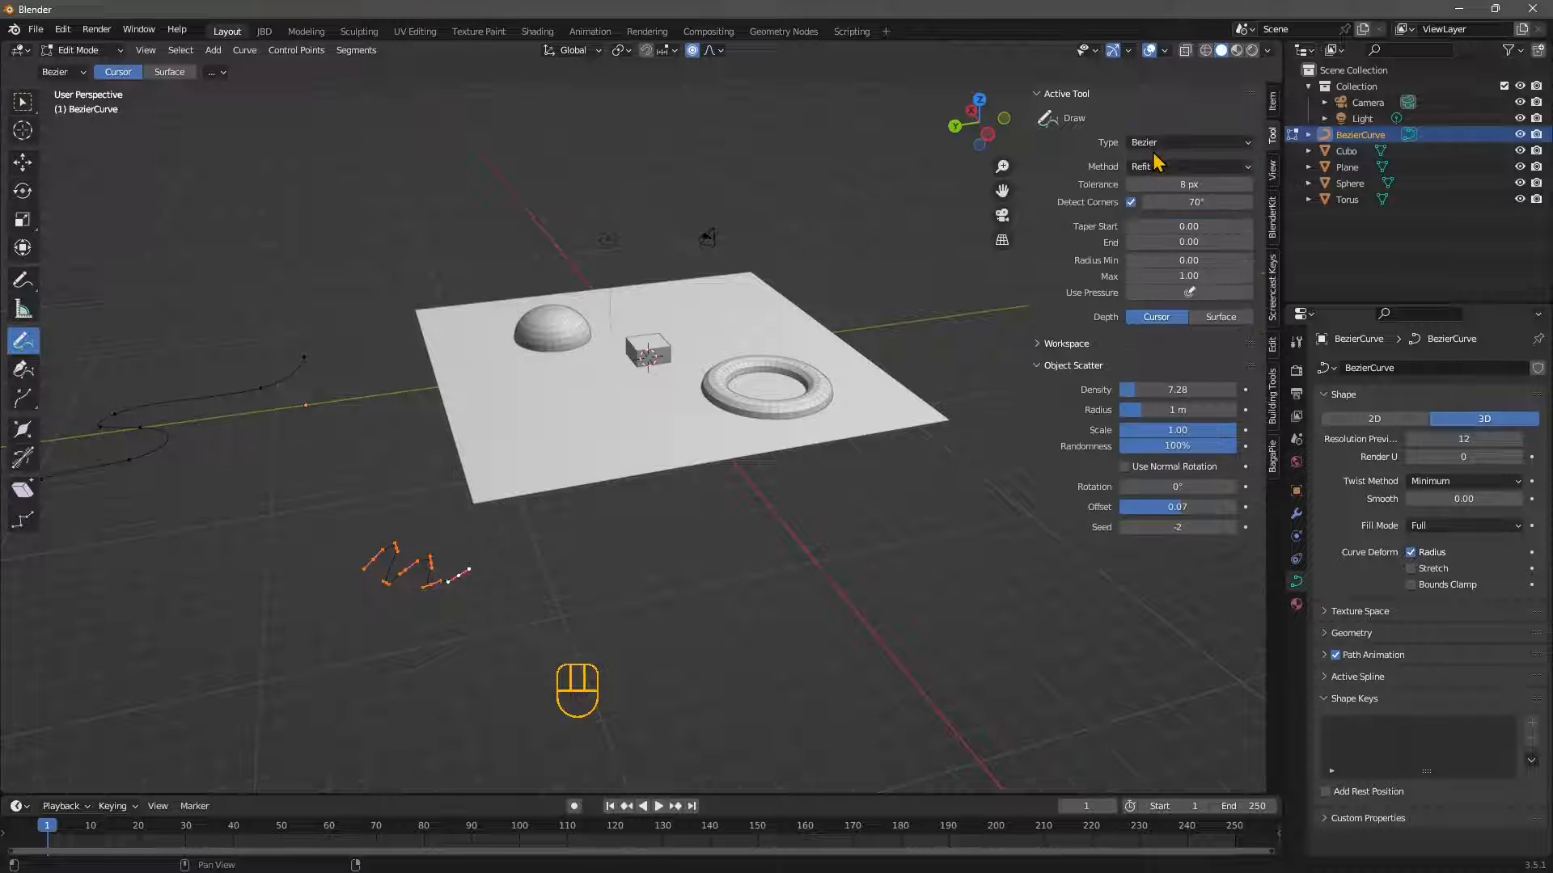
pyautogui.click(1154, 146)
pyautogui.click(1155, 162)
pyautogui.moveTo(549, 560); pyautogui.dragTo(911, 550)
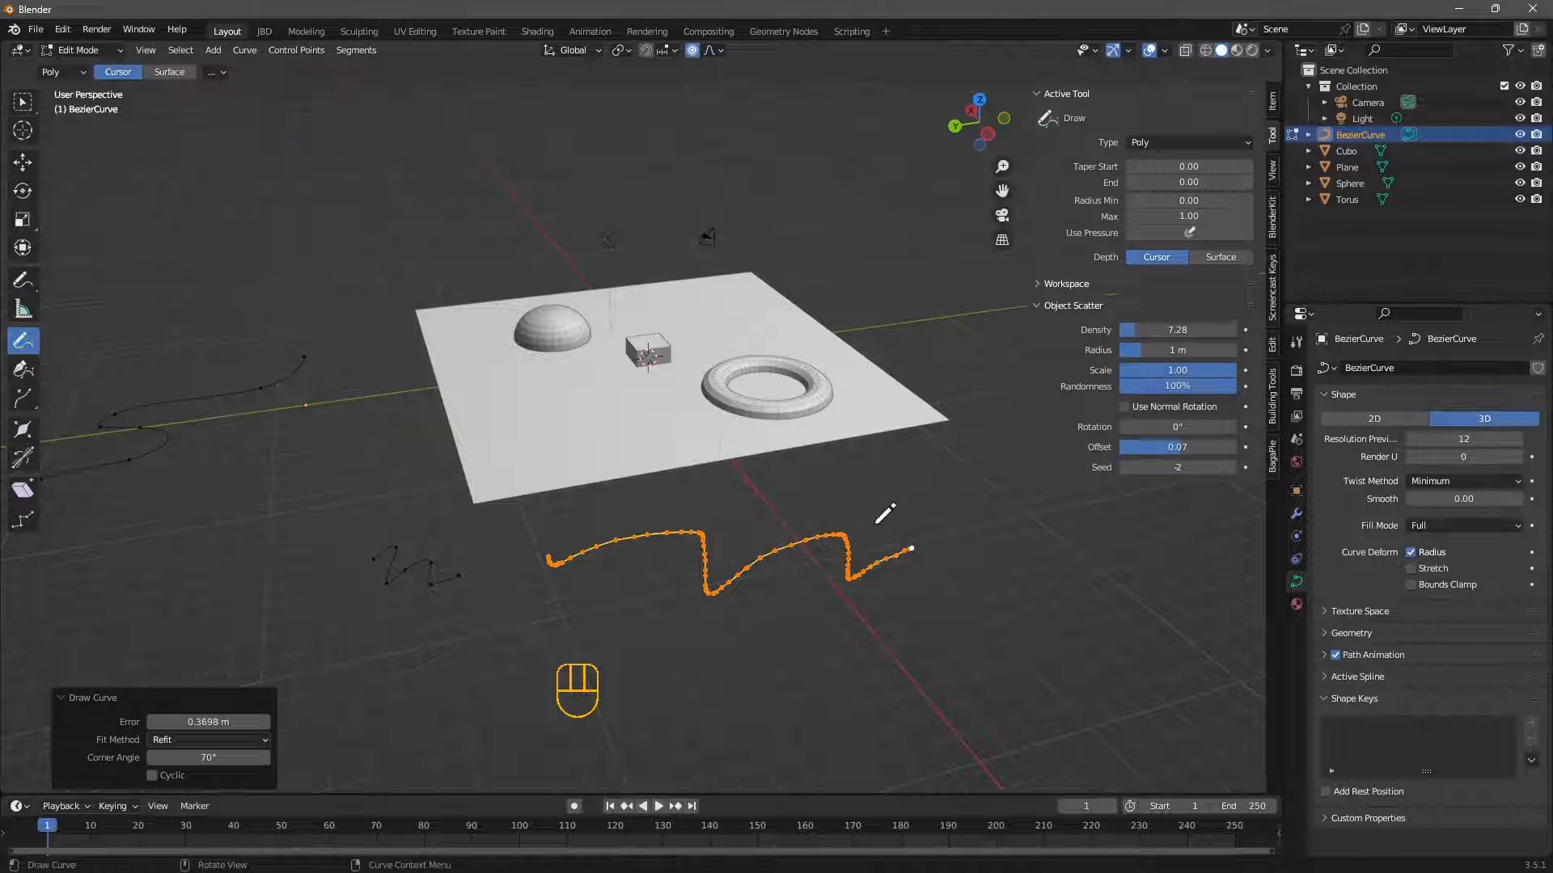
# Set the Draw tool's curve type to Bezier and its depth to Surface
pyautogui.click(1157, 143)
pyautogui.click(1168, 181)
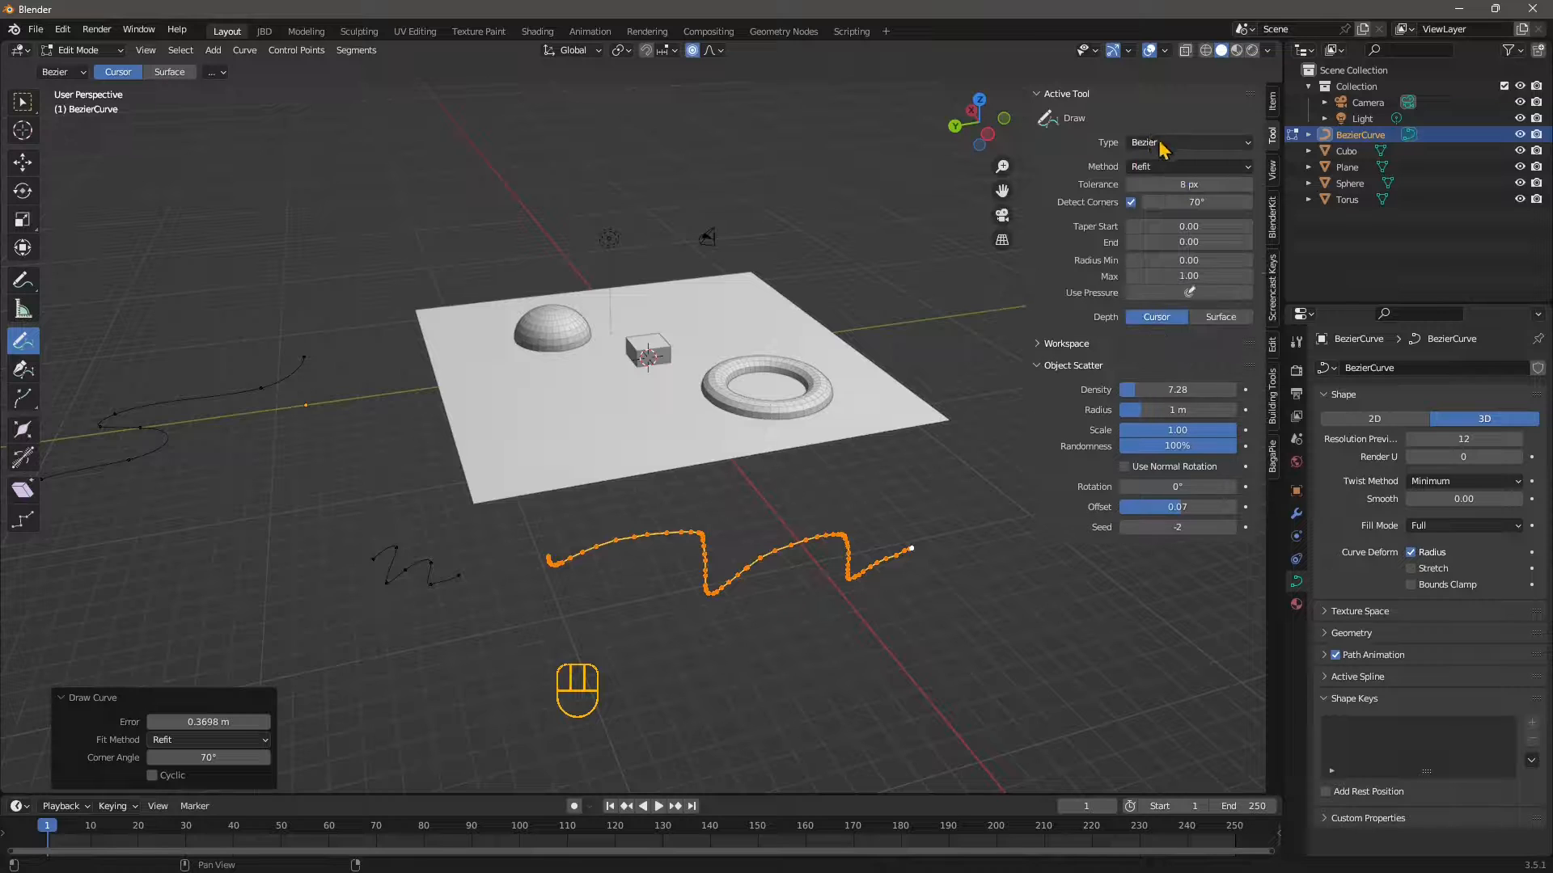
pyautogui.click(1156, 142)
pyautogui.click(1157, 175)
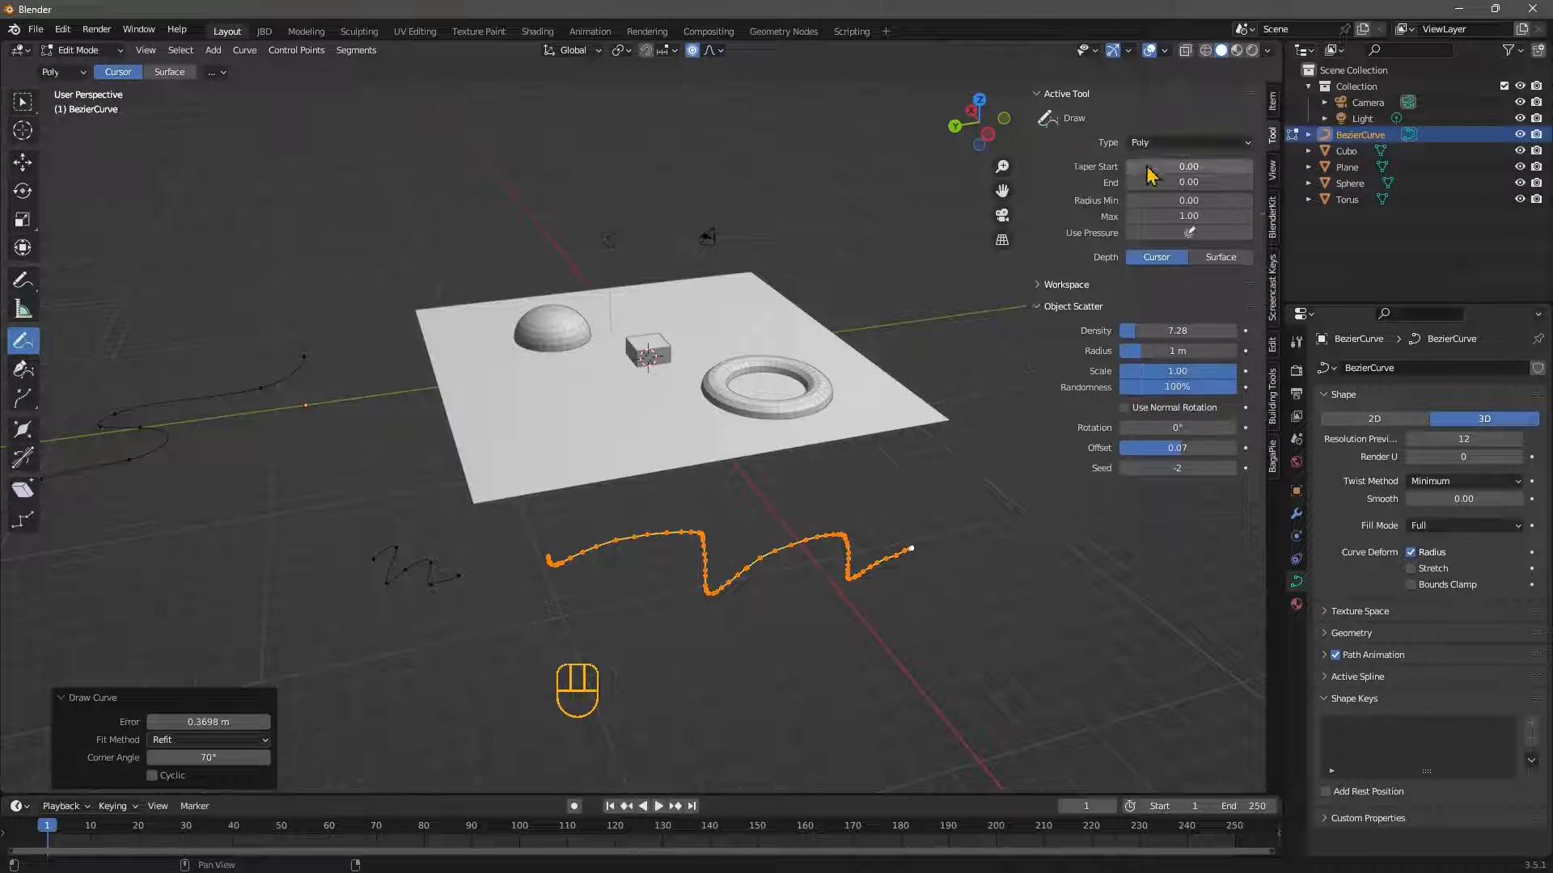
pyautogui.click(1169, 146)
pyautogui.click(1161, 168)
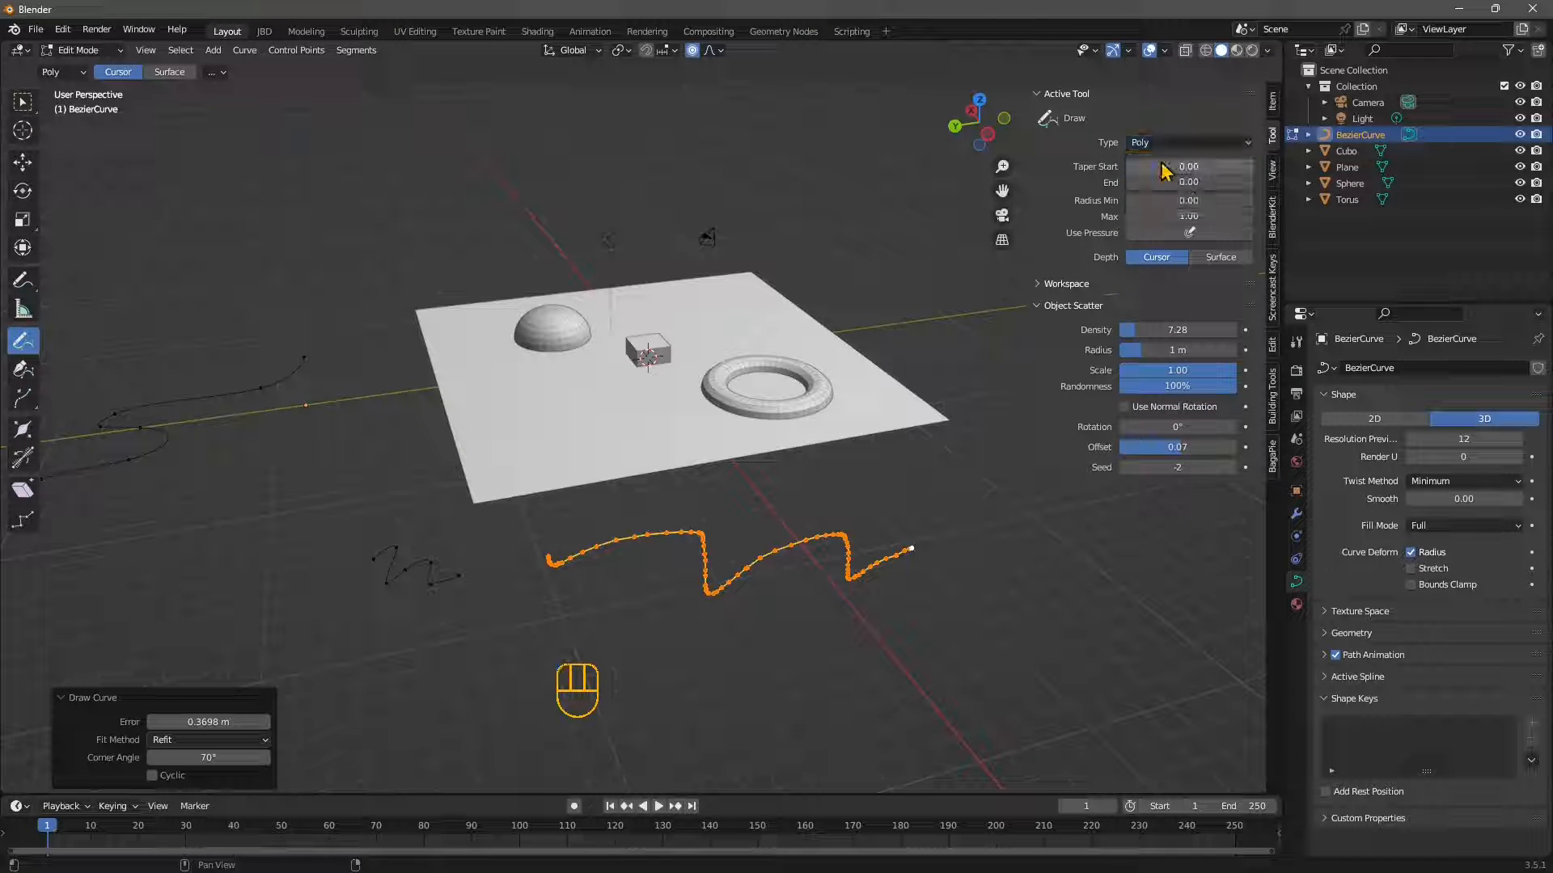
pyautogui.click(1165, 147)
pyautogui.click(1162, 178)
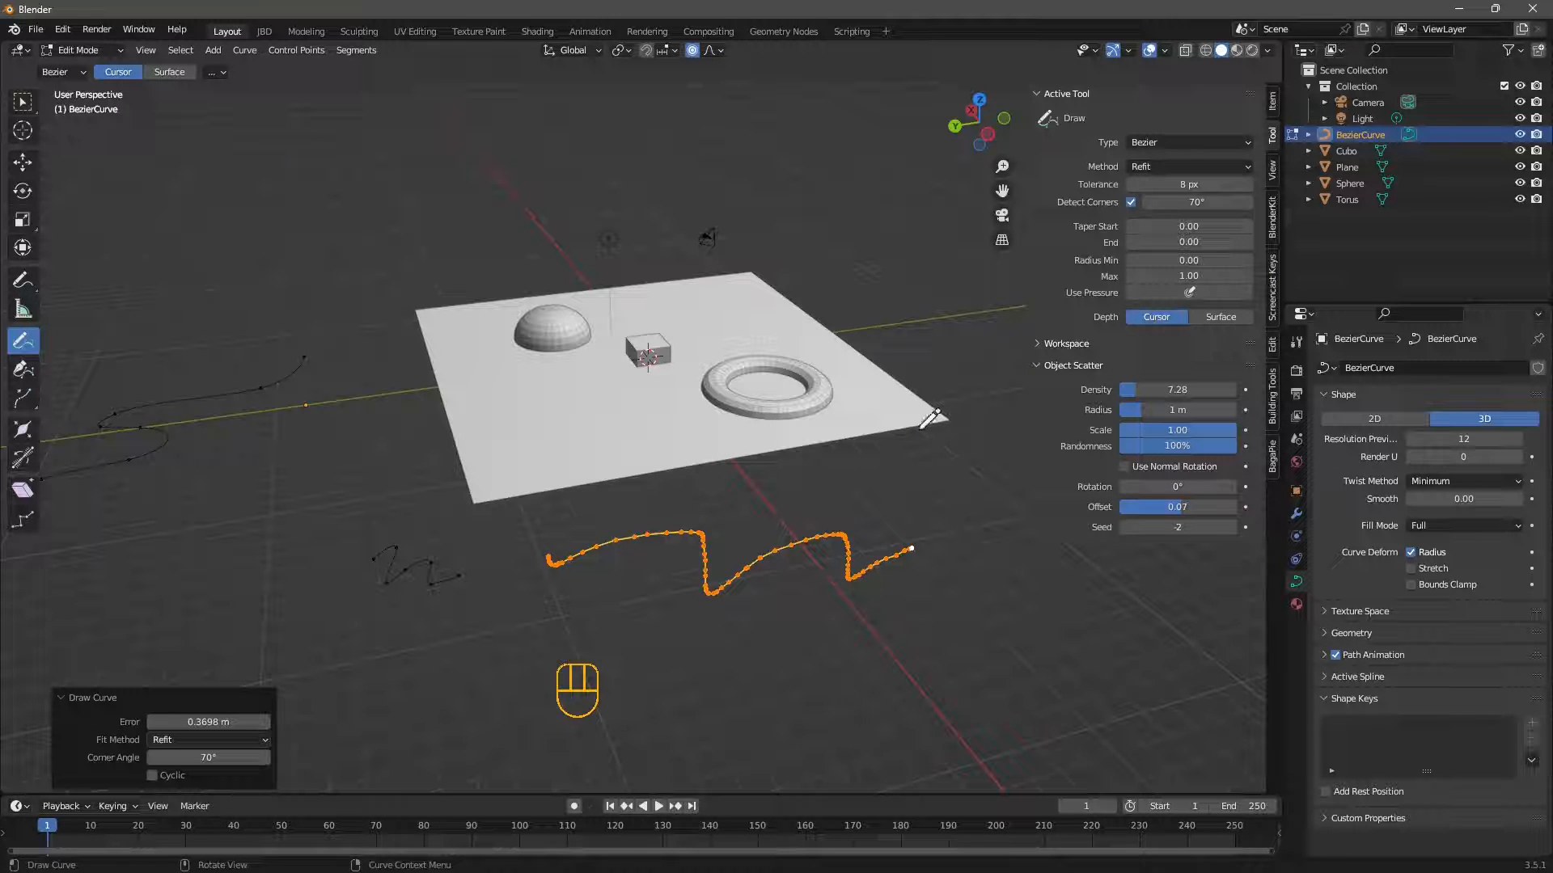
pyautogui.click(1212, 324)
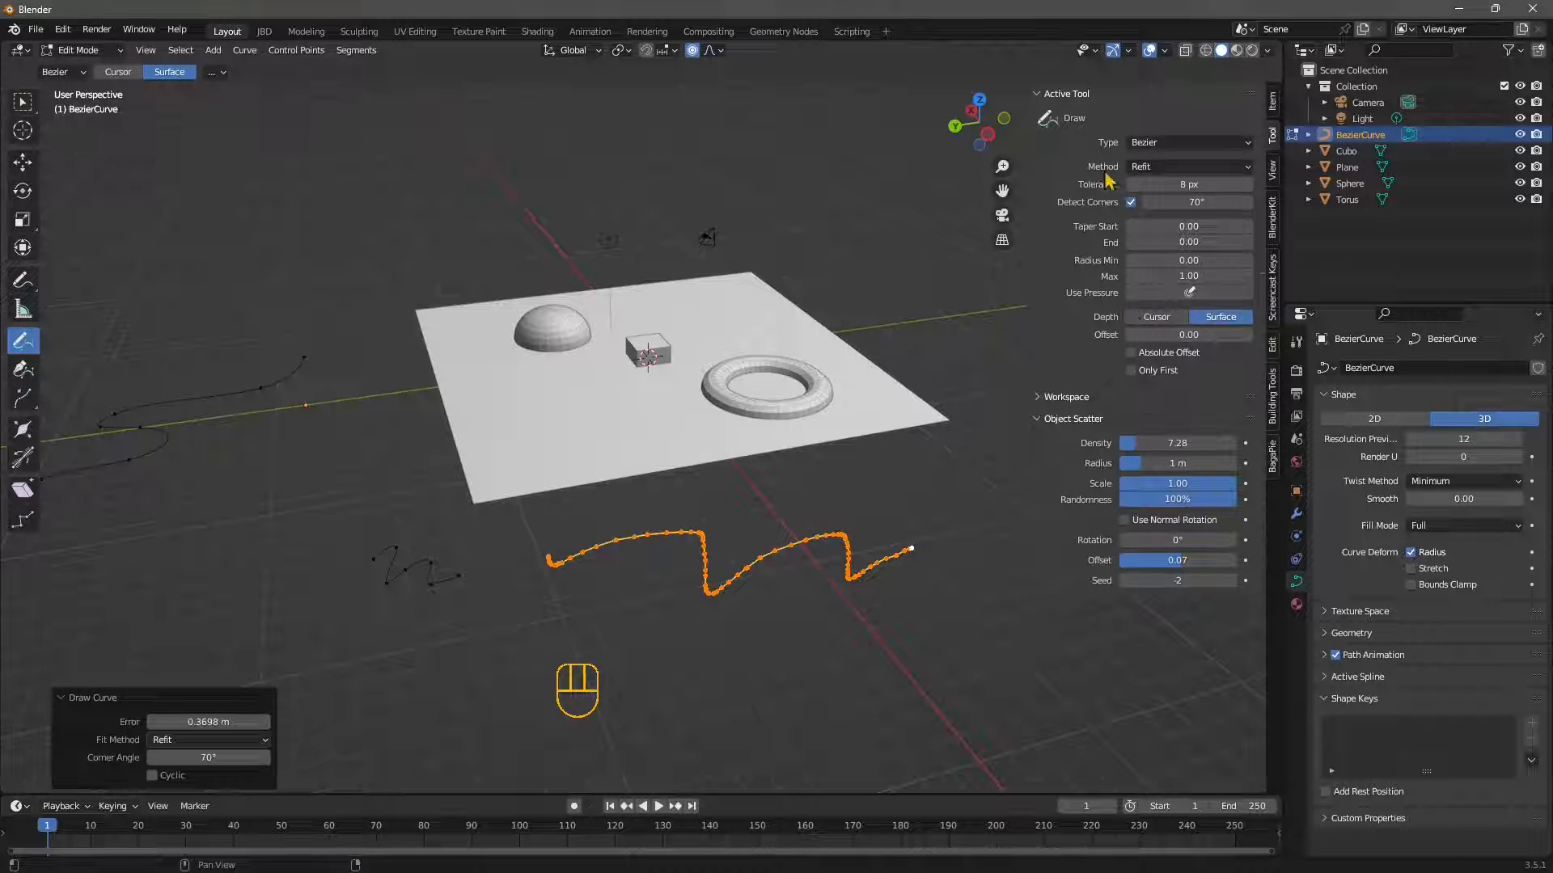
# Draw a freehand curve diagonally across the plane over the sphere, cube and torus in the top view, and inspect it in perspective
pyautogui.click(979, 98)
pyautogui.scroll(-1, 575, 393)
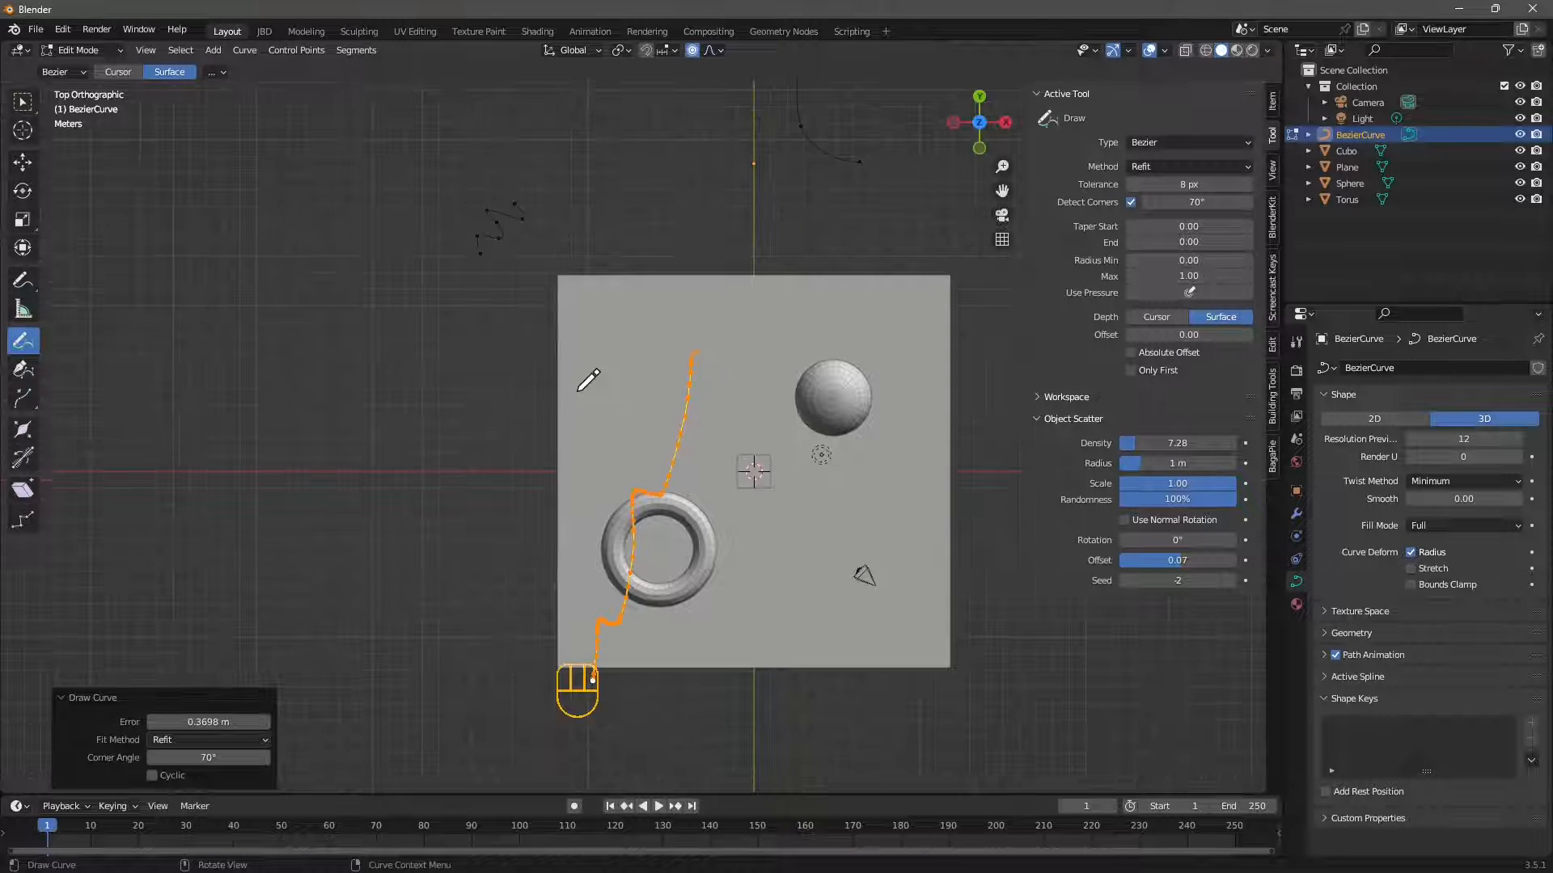
pyautogui.keyDown('shift'); pyautogui.moveTo(646, 611); pyautogui.dragTo(625, 528, button='middle'); pyautogui.keyUp('shift')
pyautogui.keyDown('shift'); pyautogui.moveTo(885, 246); pyautogui.dragTo(728, 267, button='middle'); pyautogui.keyUp('shift')
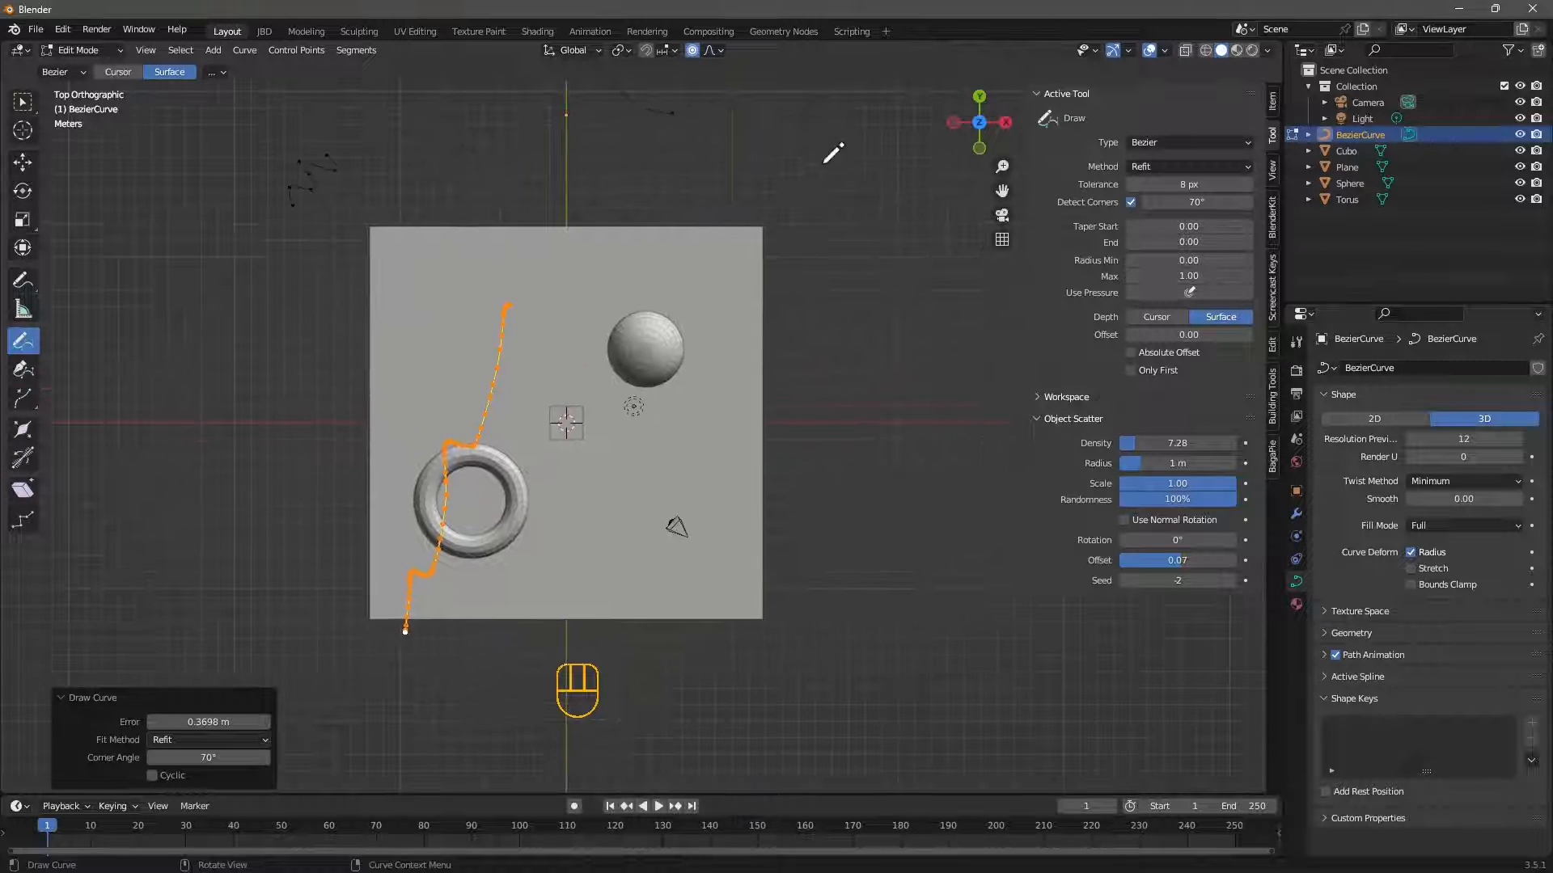
pyautogui.moveTo(821, 165)
pyautogui.mouseDown()
pyautogui.moveTo(485, 484)
pyautogui.moveTo(267, 636)
pyautogui.mouseUp()
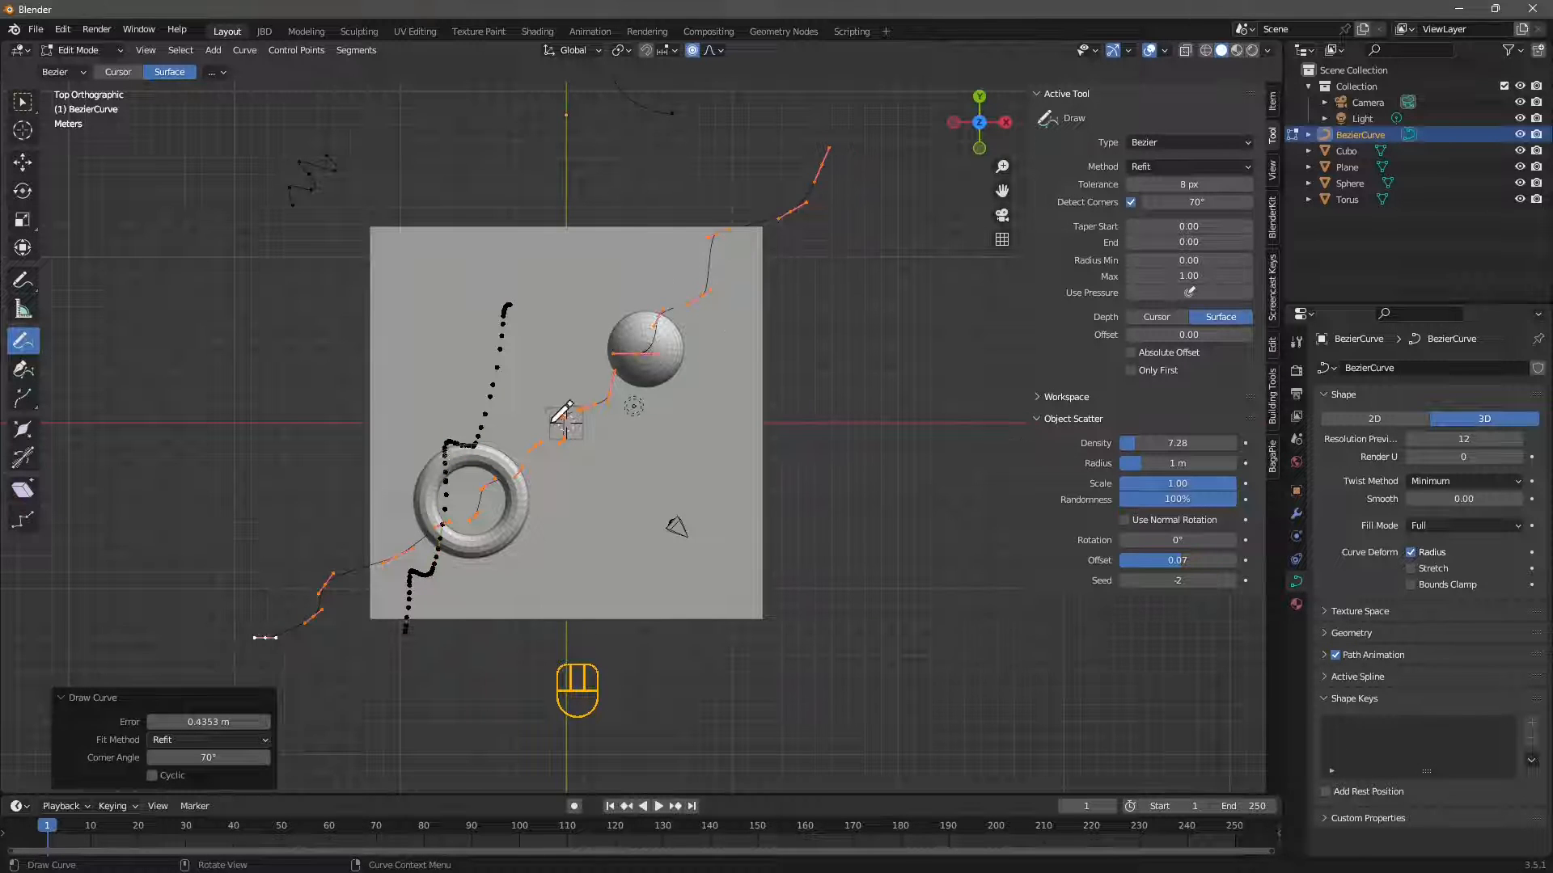
pyautogui.moveTo(564, 413); pyautogui.dragTo(710, 414, button='middle')
pyautogui.scroll(5, 627, 489)
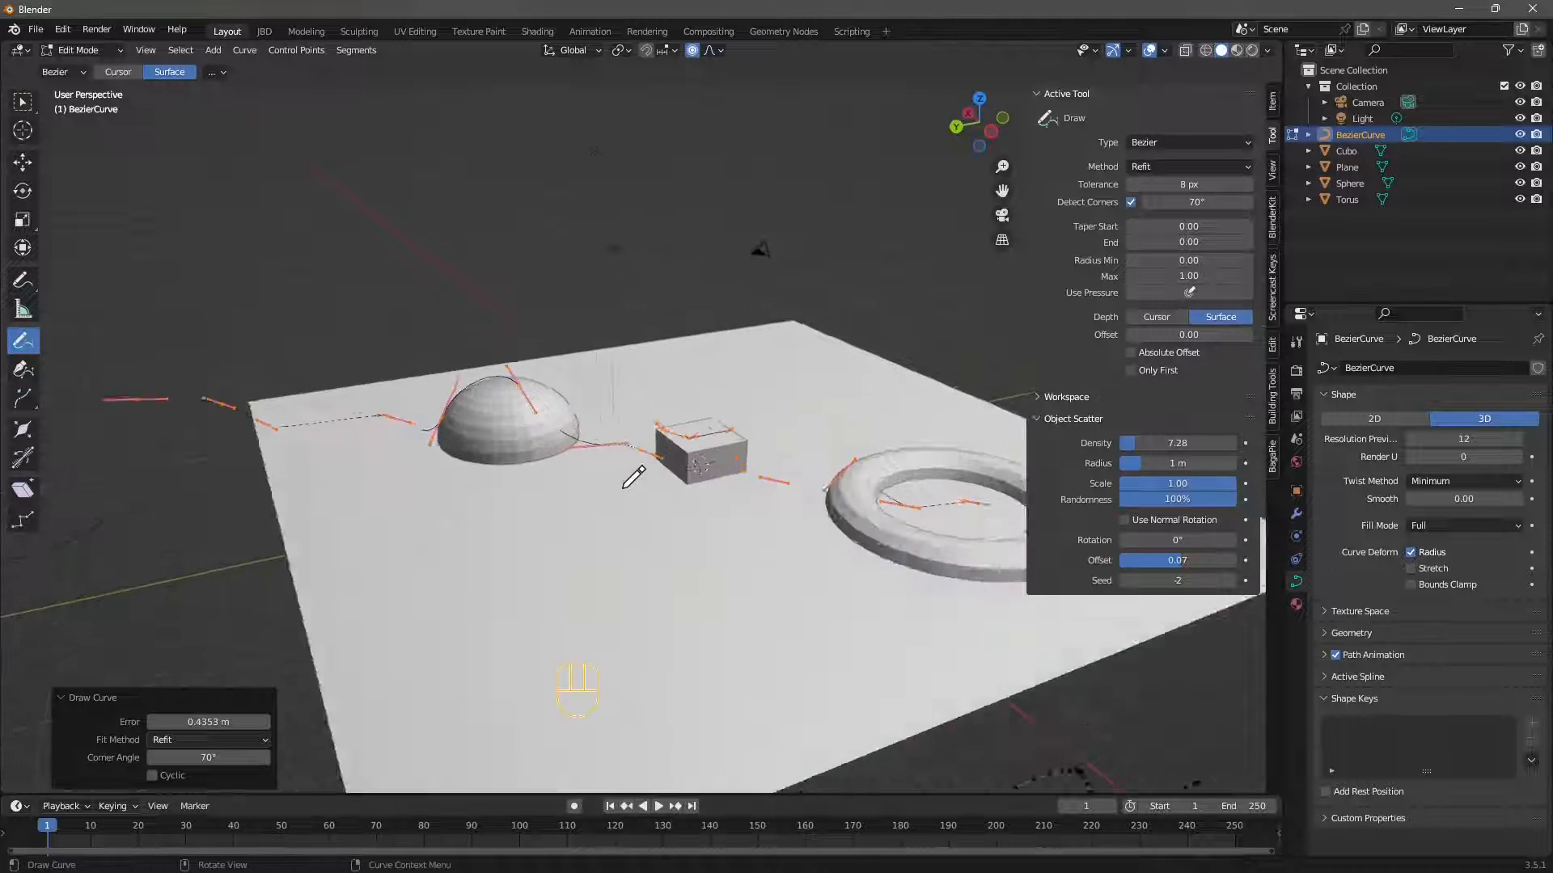
pyautogui.moveTo(386, 430); pyautogui.dragTo(441, 416, button='middle')
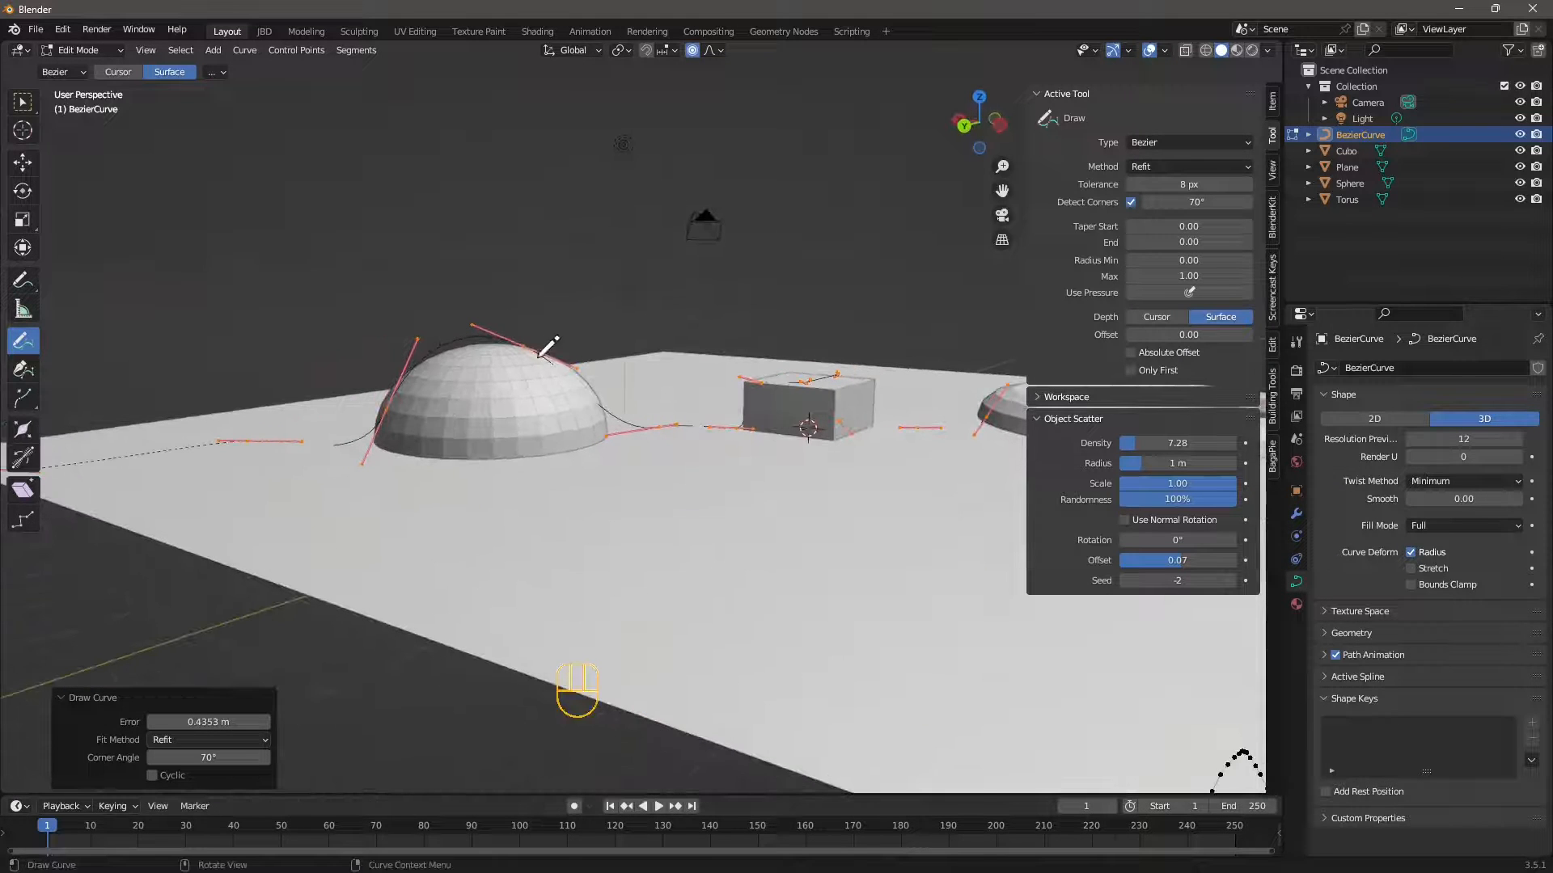
pyautogui.moveTo(789, 446); pyautogui.dragTo(588, 488, button='middle')
pyautogui.scroll(-4, 725, 458)
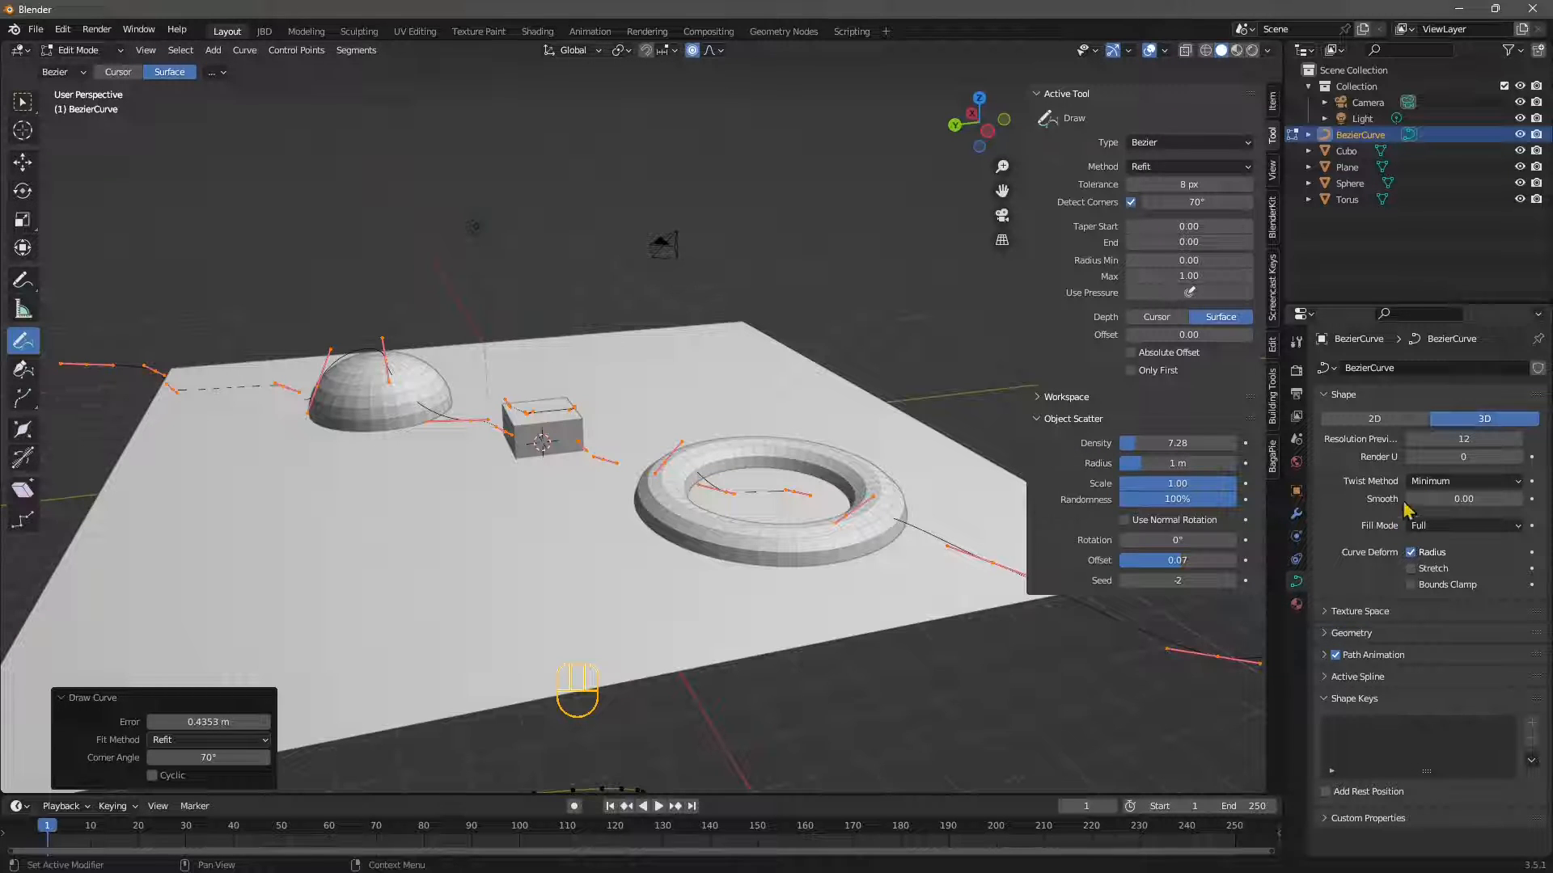
# Try the 2D shape on the curve drawn over the objects, inspect it and undo the change
pyautogui.click(1361, 423)
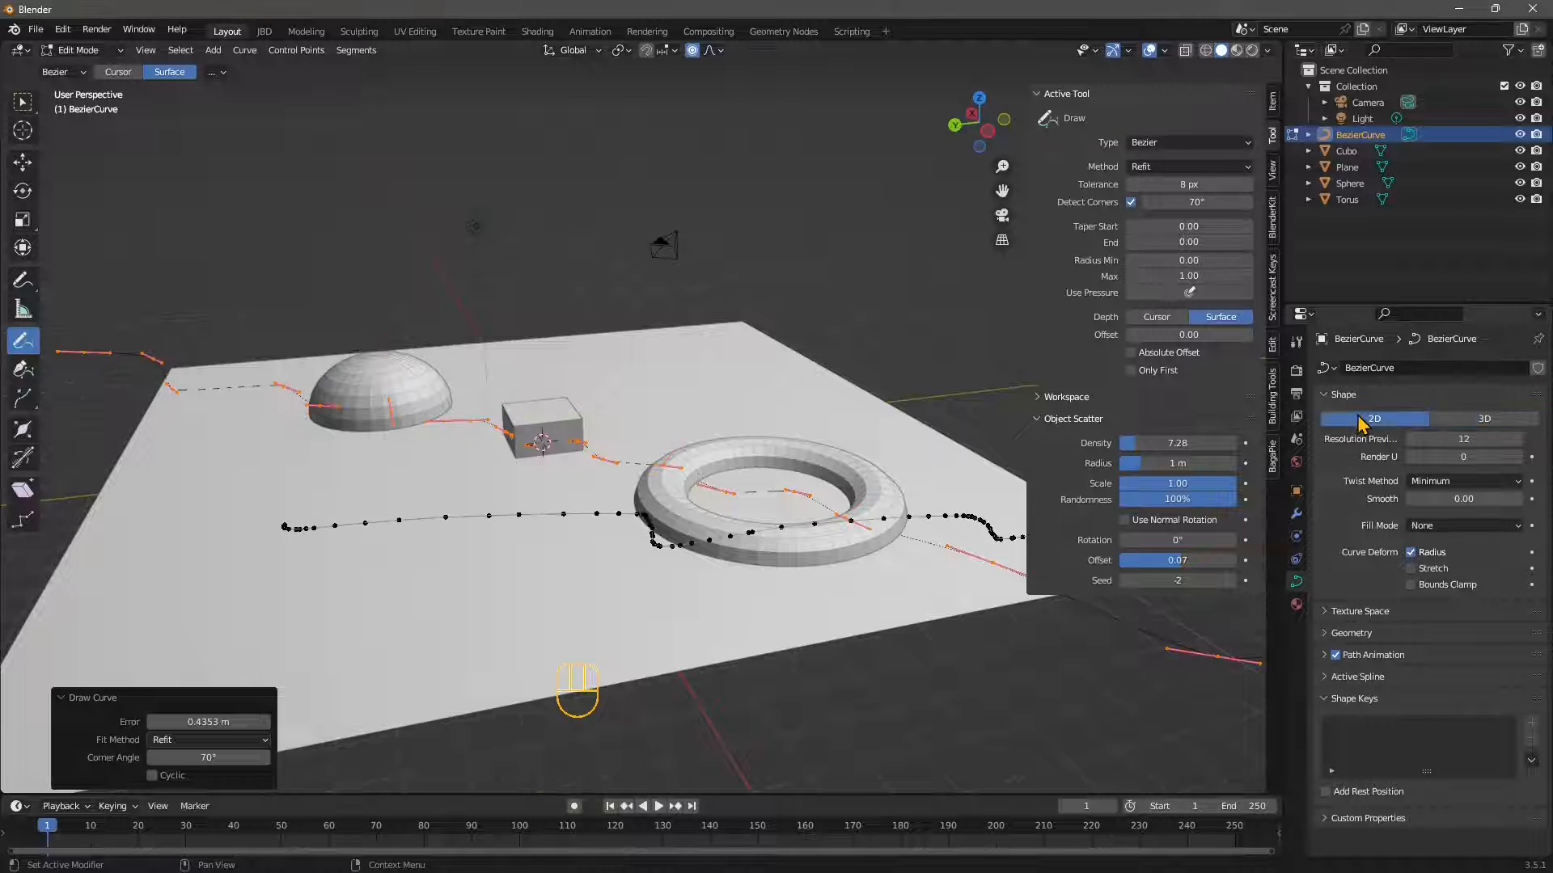
pyautogui.moveTo(710, 483); pyautogui.dragTo(710, 444, button='middle')
pyautogui.moveTo(342, 394); pyautogui.dragTo(501, 470, button='middle')
pyautogui.hotkey('ctrl', 'z')
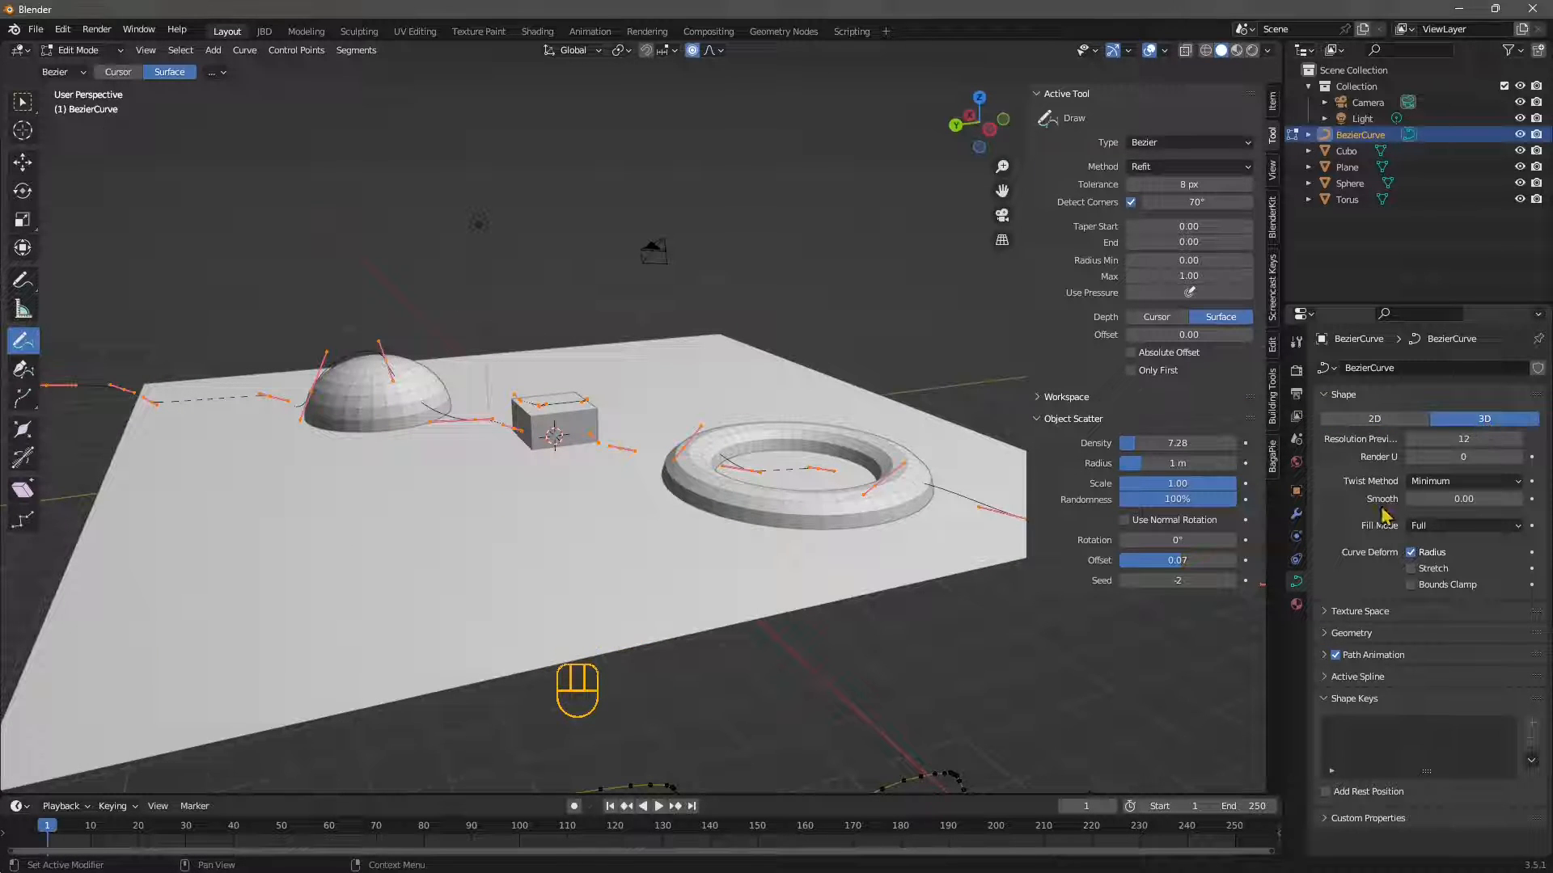
# Extrude the curve by 0.99 m in its geometry properties
pyautogui.click(1363, 631)
pyautogui.scroll(-5, 1354, 566)
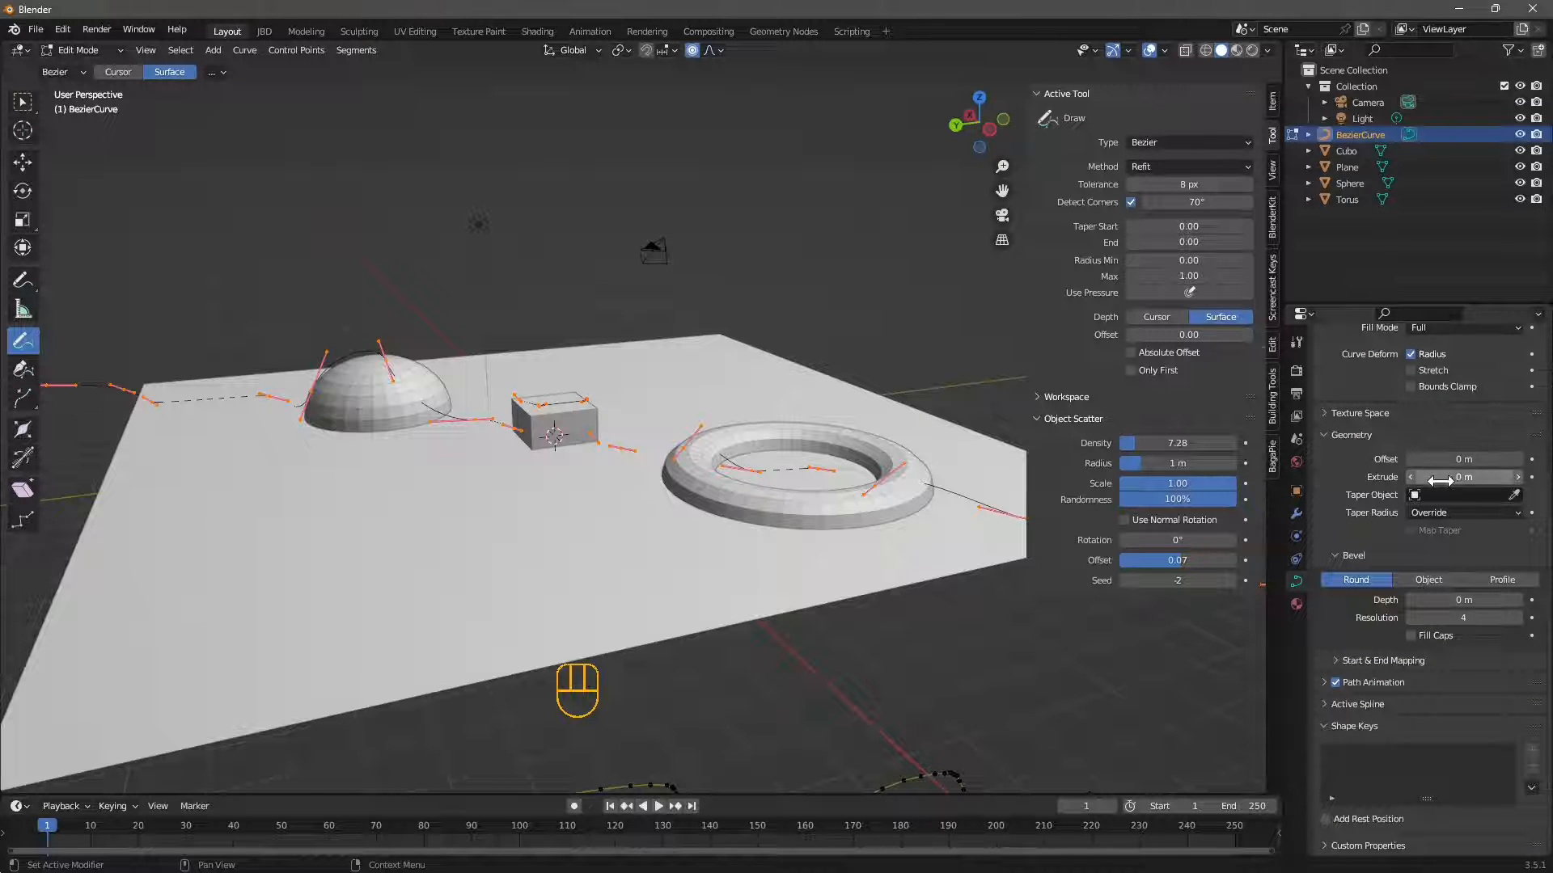
pyautogui.moveTo(1447, 478)
pyautogui.mouseDown()
pyautogui.moveTo(1488, 477)
pyautogui.moveTo(1443, 477)
pyautogui.mouseUp()
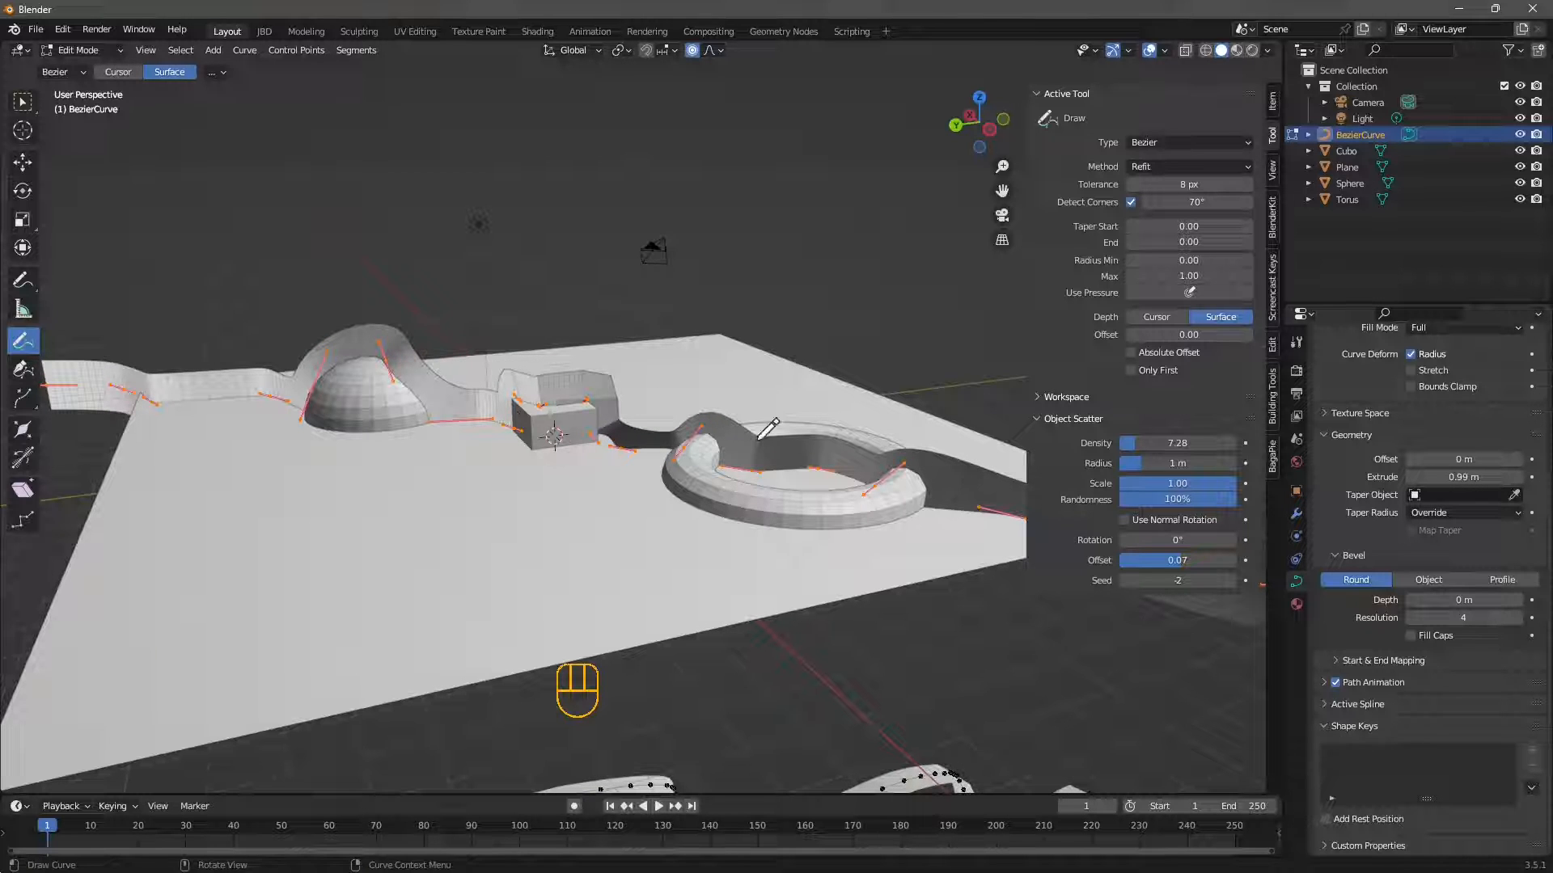
# Undo the last curve edits, including the stroke over the objects, and redo them
pyautogui.hotkey('ctrl', 'z')
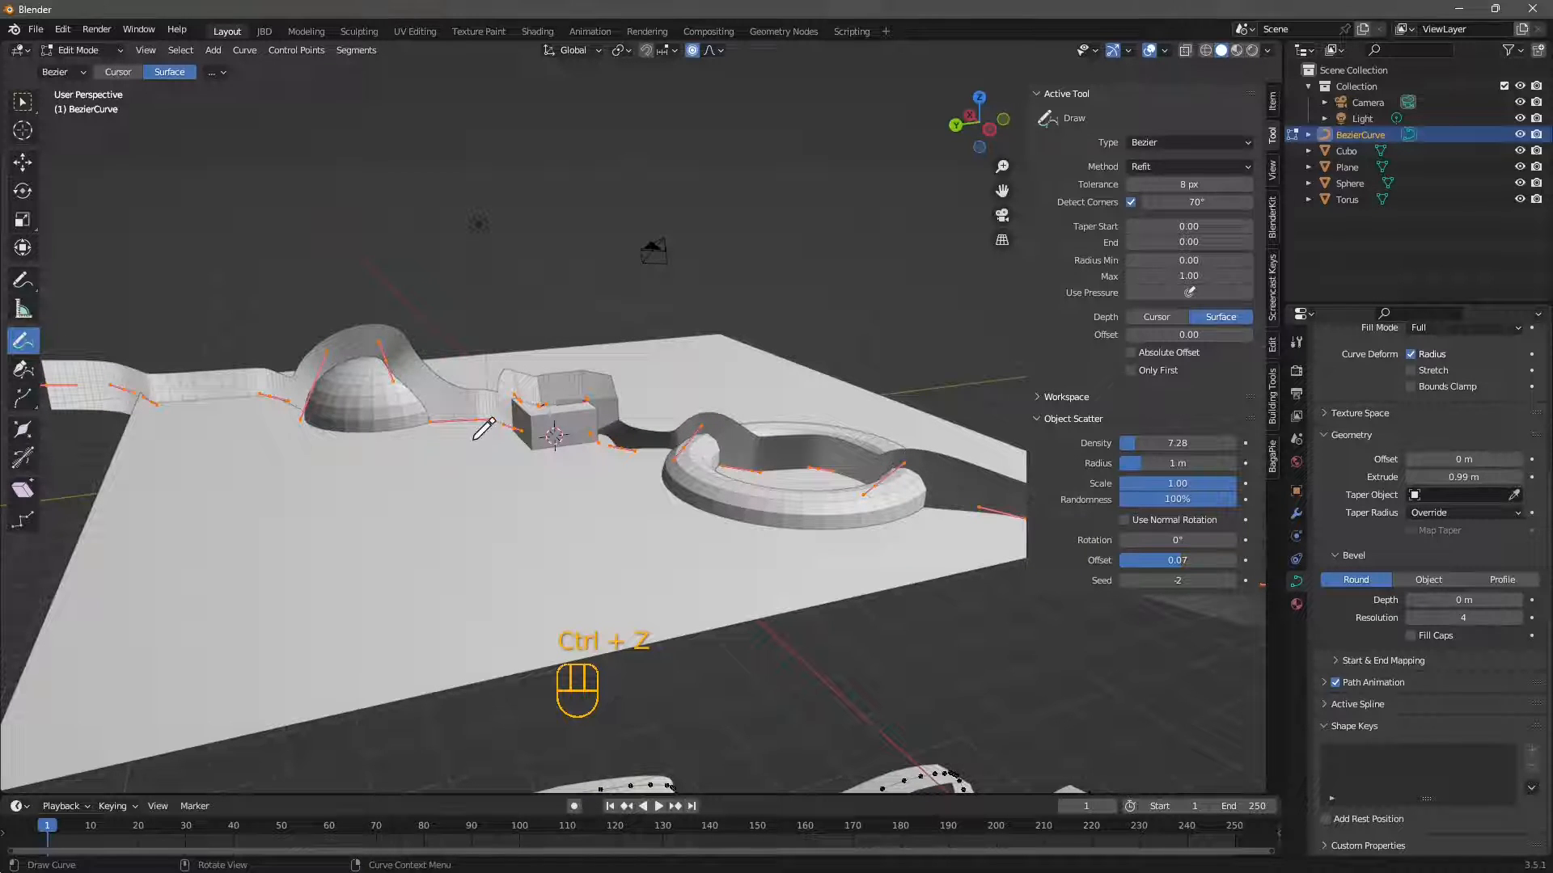
pyautogui.hotkey('ctrl', 'z')
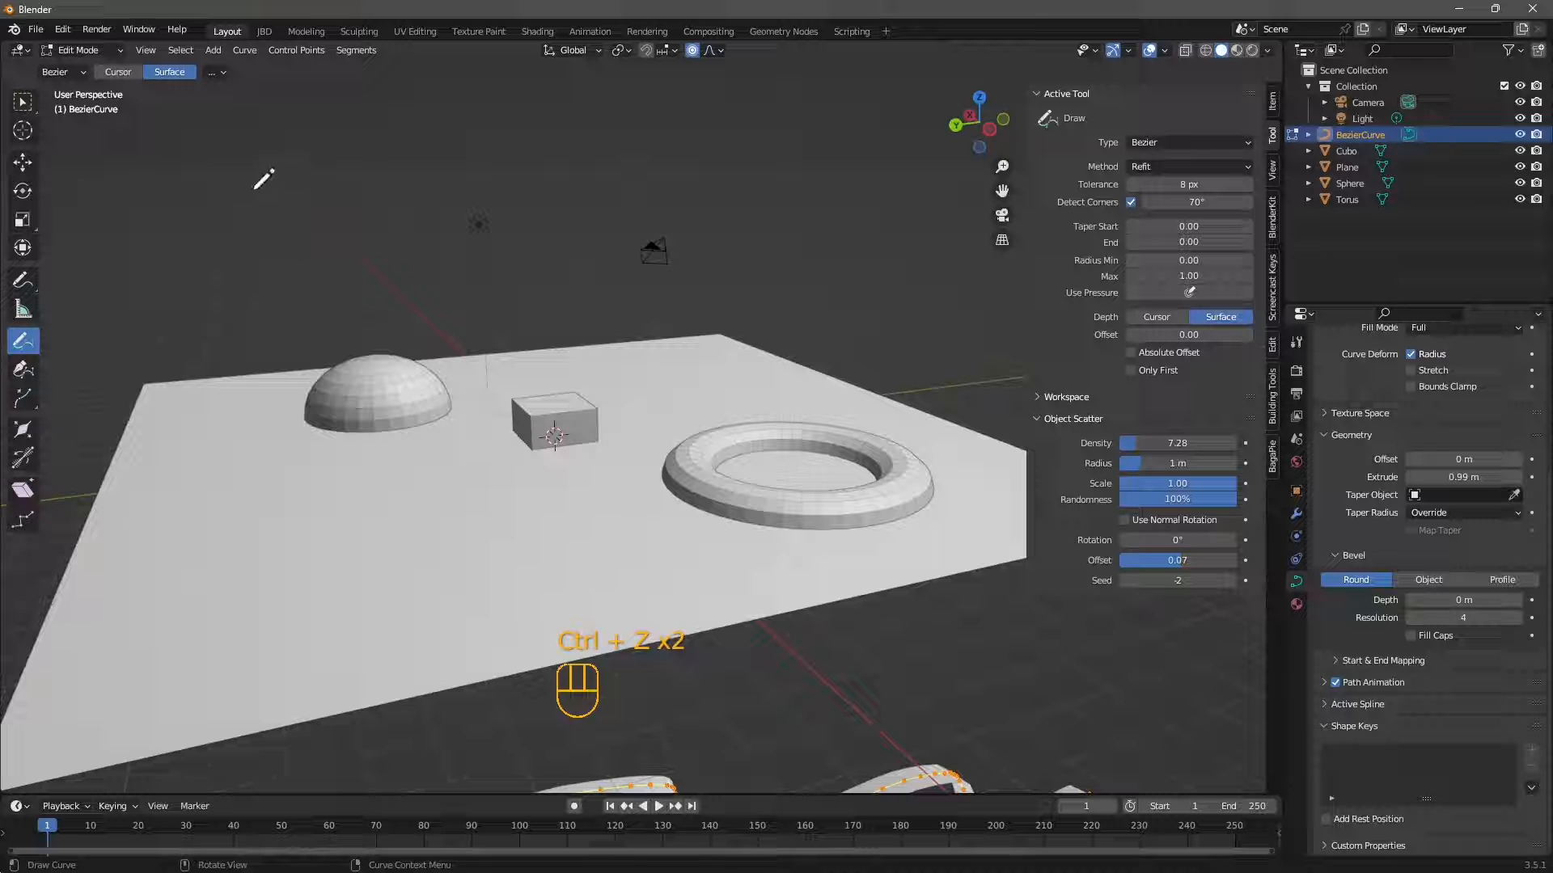
pyautogui.hotkey('ctrl', 'z')
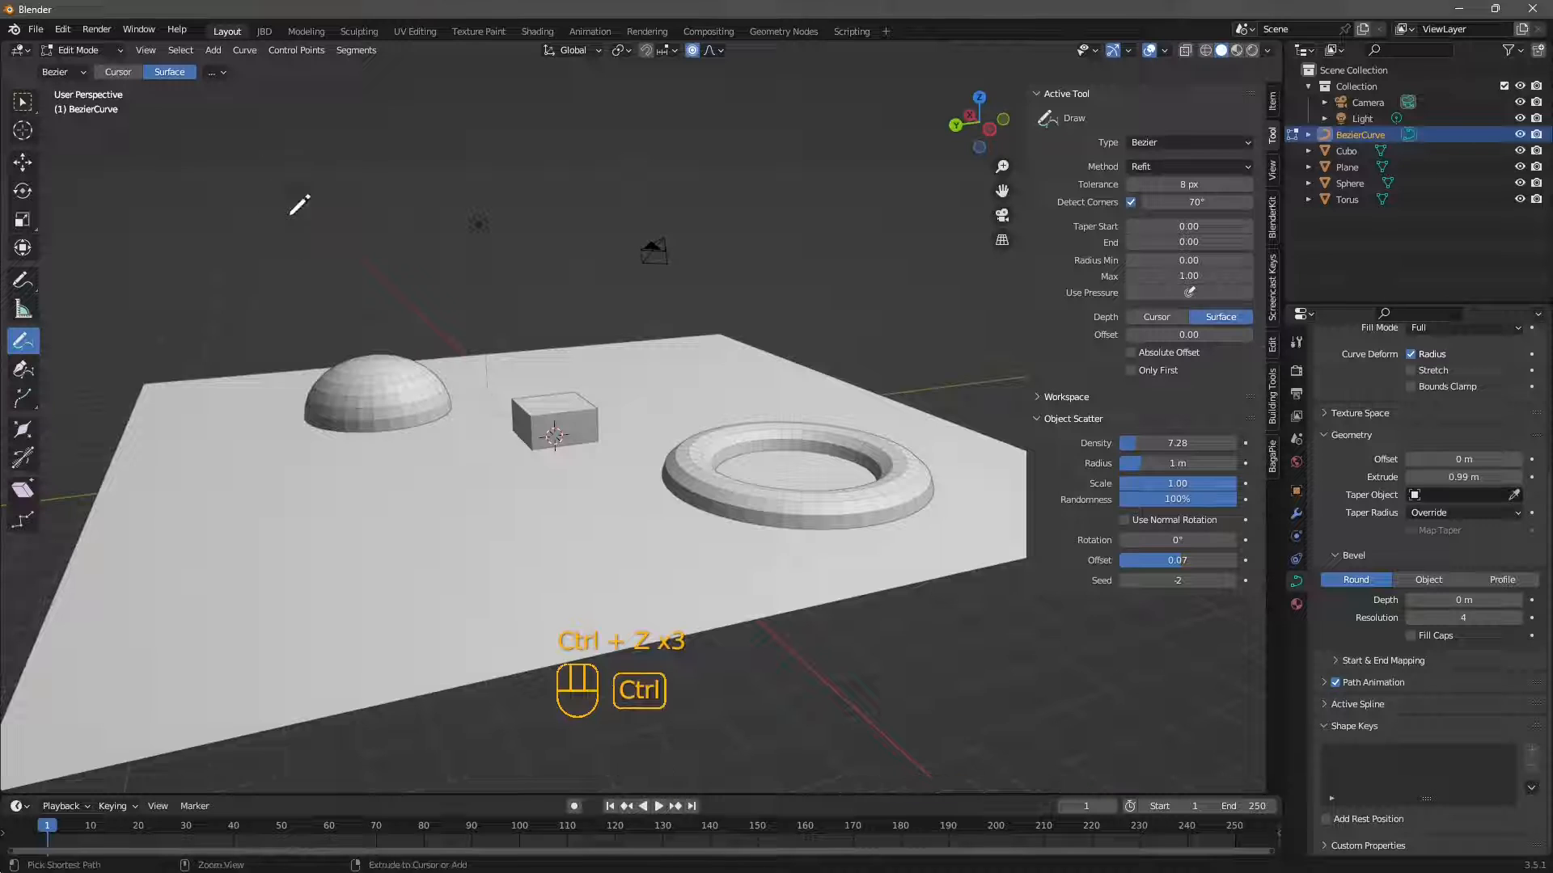
pyautogui.click(81, 29)
pyautogui.click(89, 81)
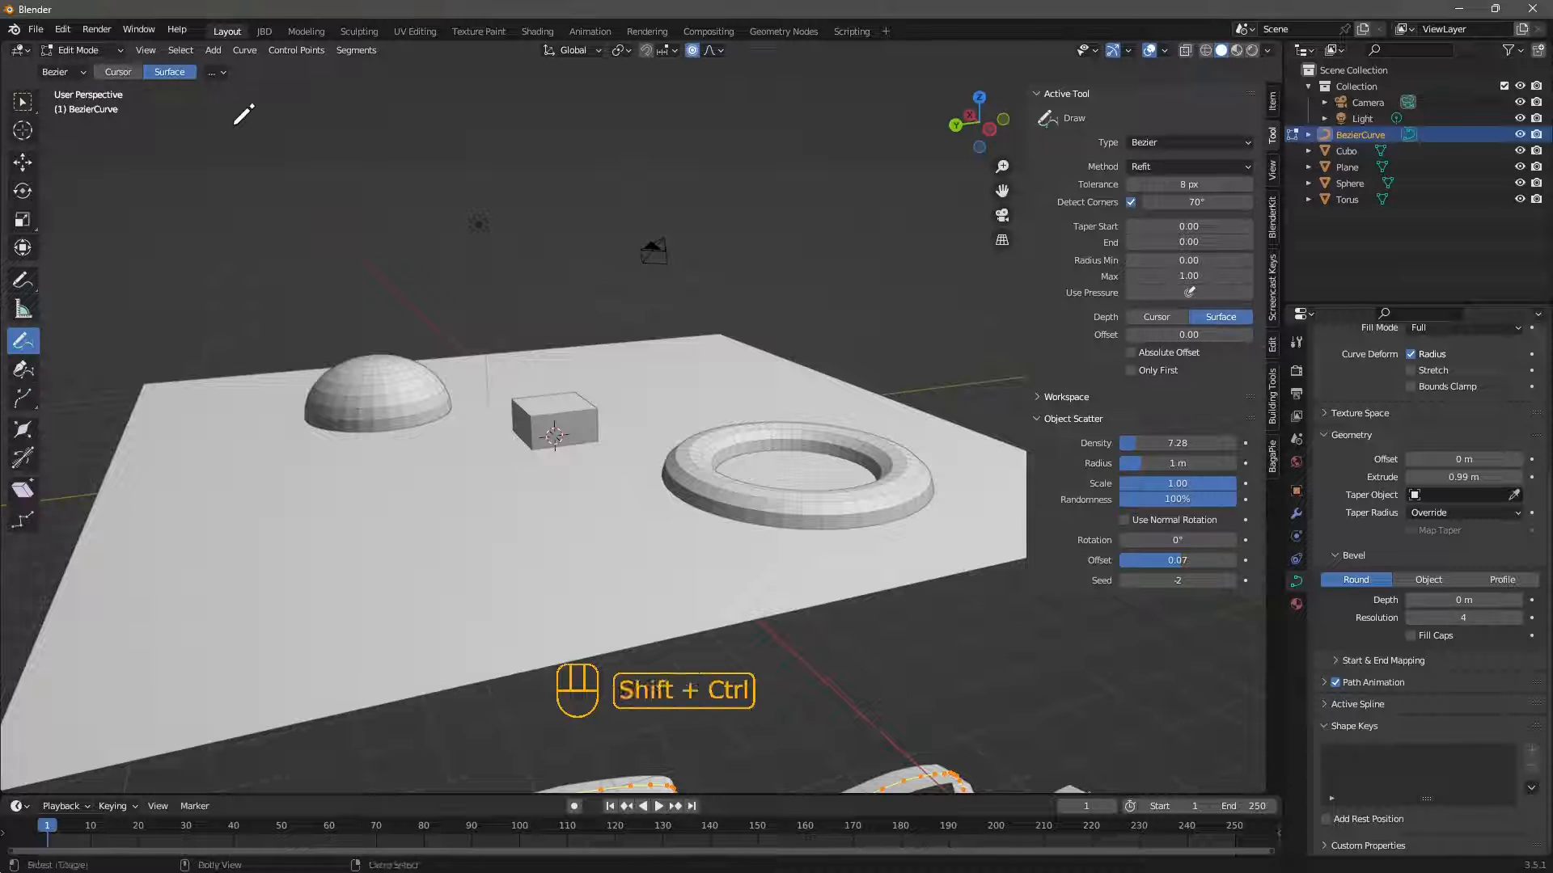
pyautogui.hotkey('ctrl', 'shift', 'z')
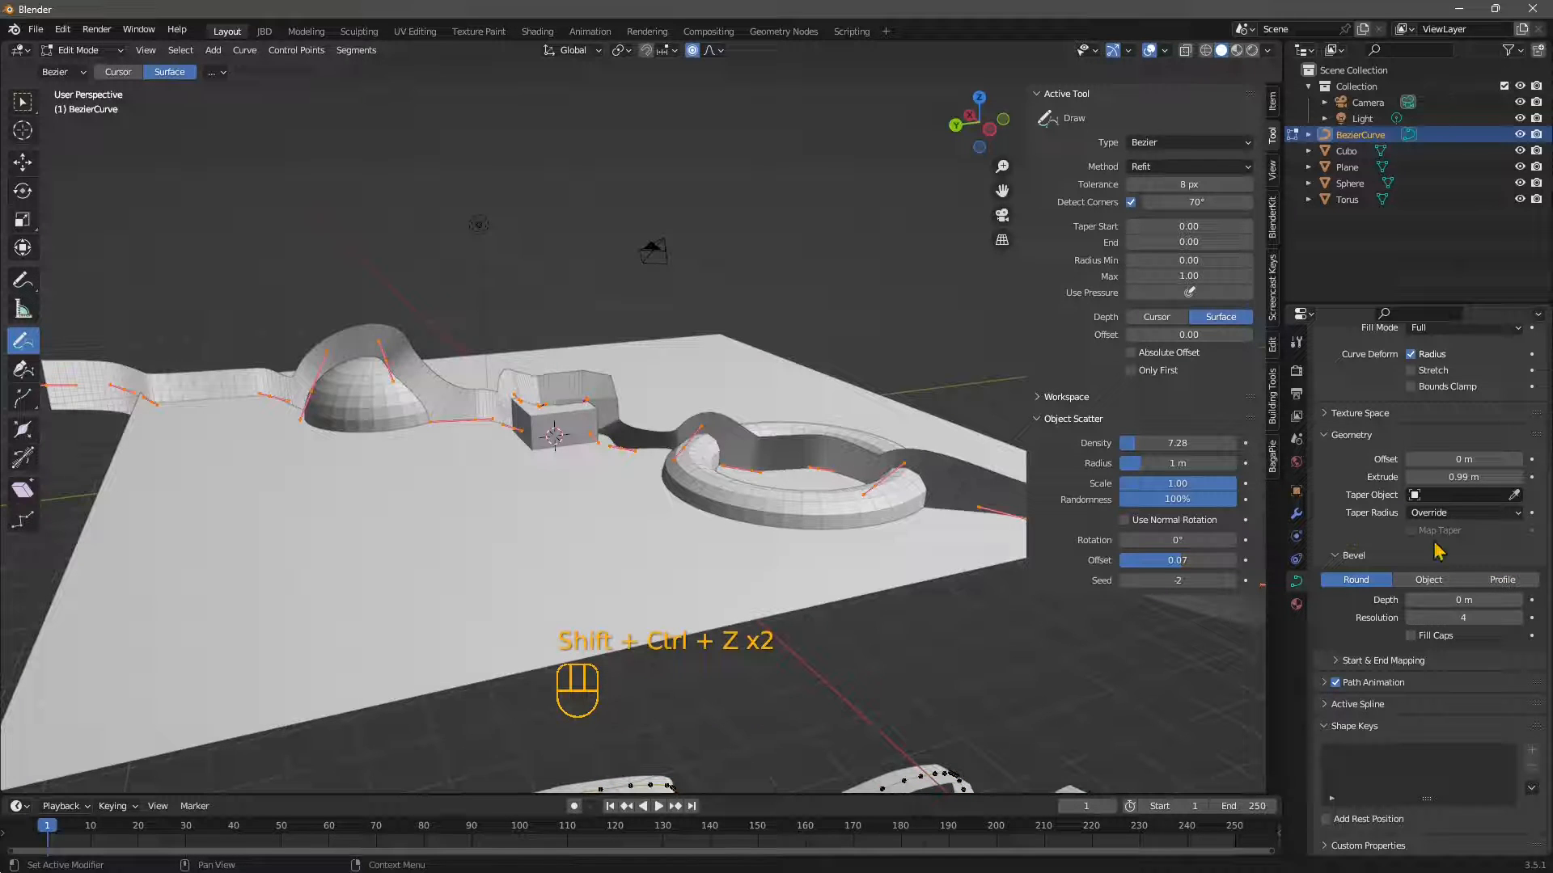
# Reset the curve's extrude to 0 m and set its round bevel depth to 0.21 m
pyautogui.click(1456, 477)
pyautogui.write('0')
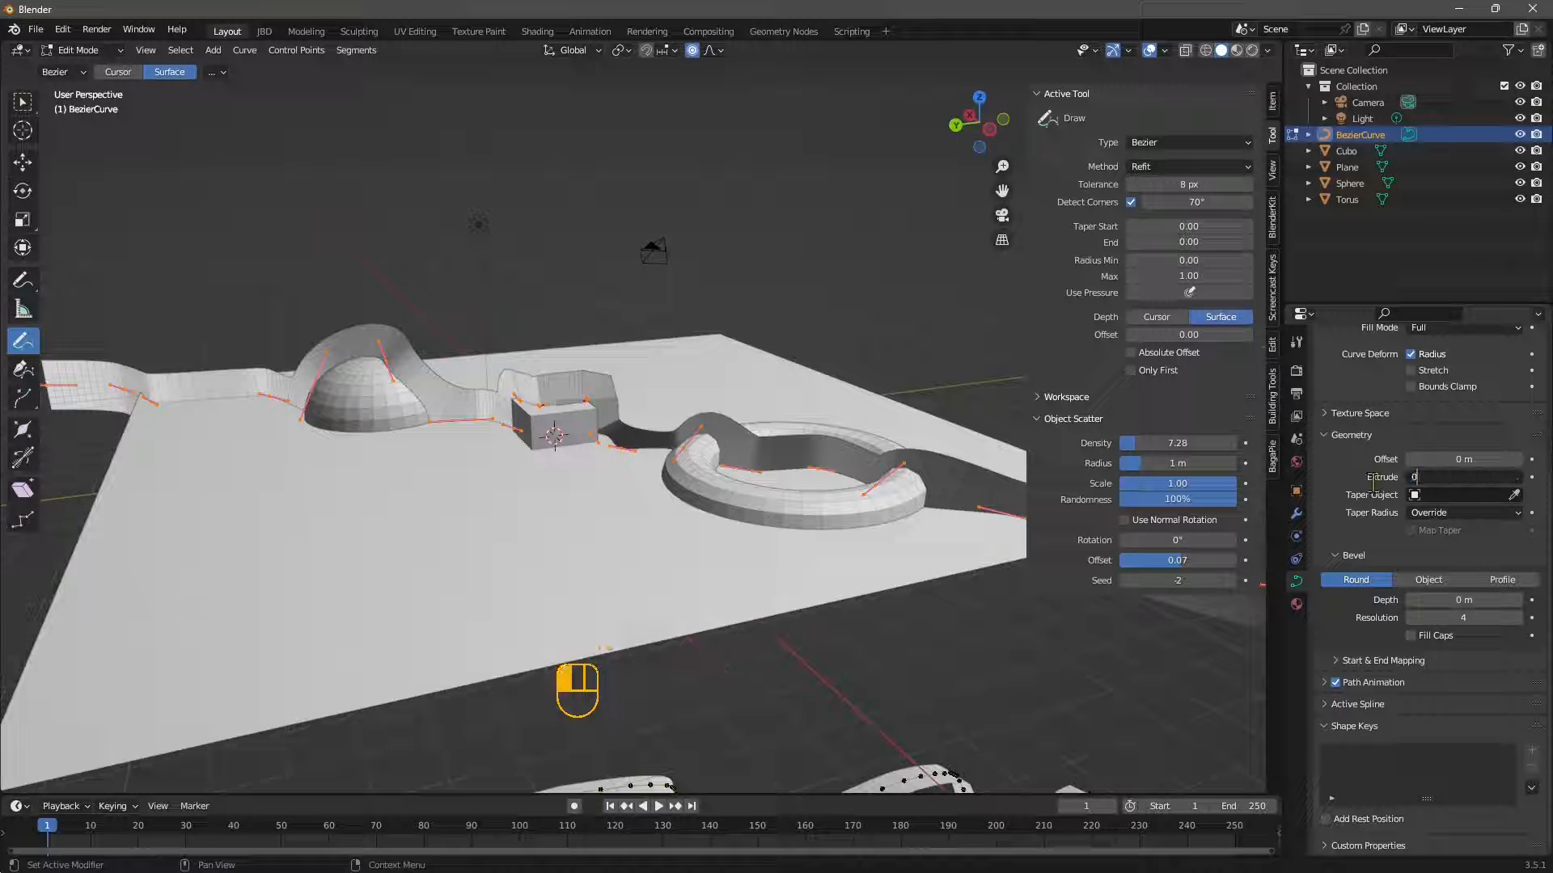
pyautogui.press('Return')
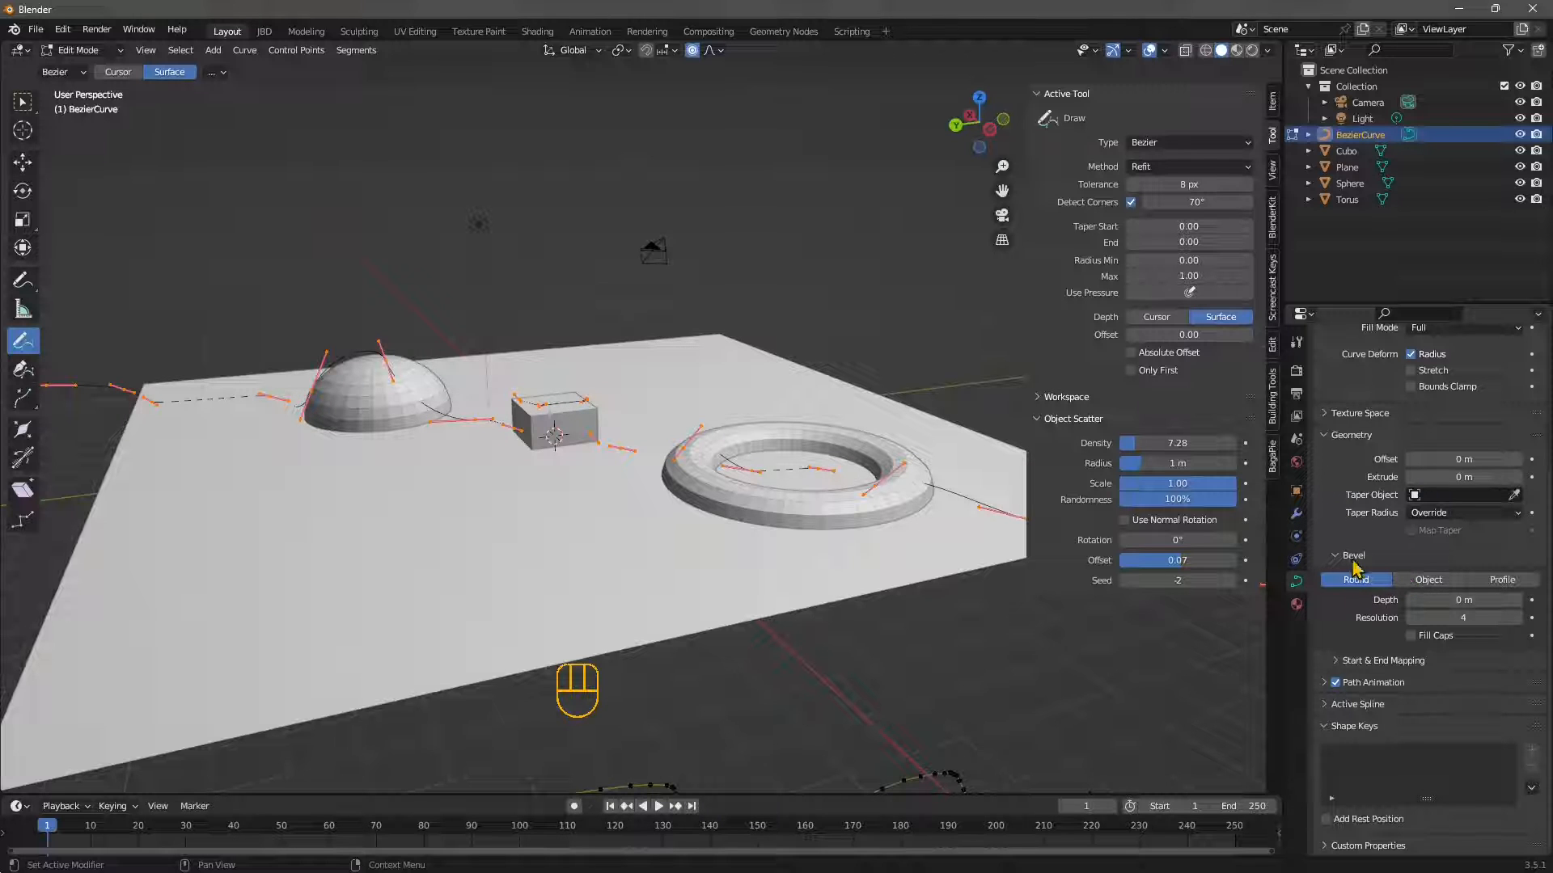
pyautogui.moveTo(1454, 601); pyautogui.dragTo(1485, 600)
pyautogui.scroll(-2, 478, 455)
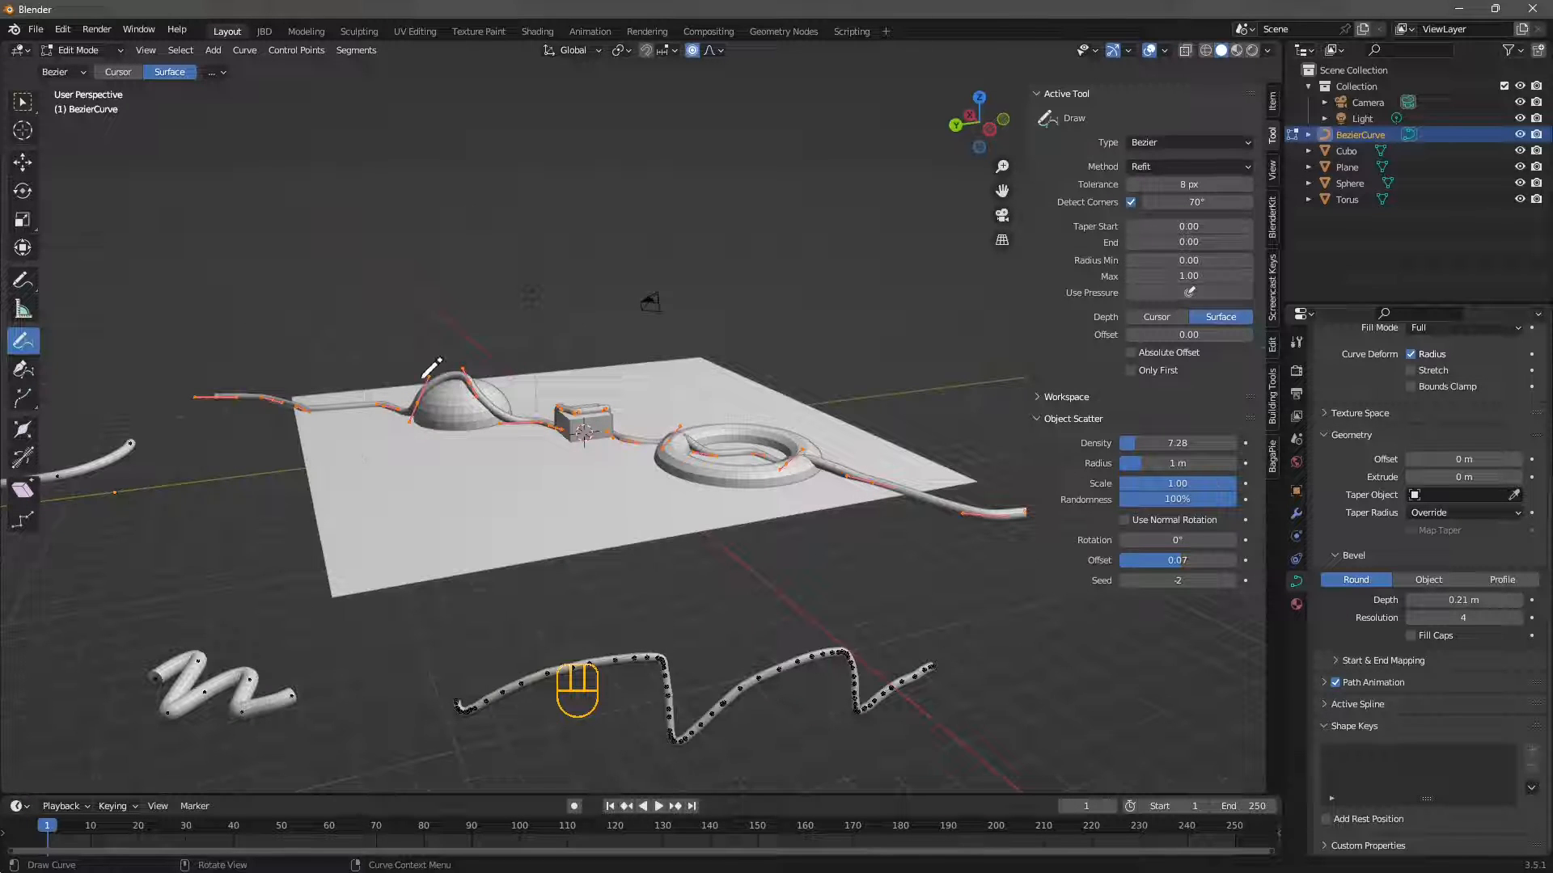
pyautogui.scroll(2, 816, 477)
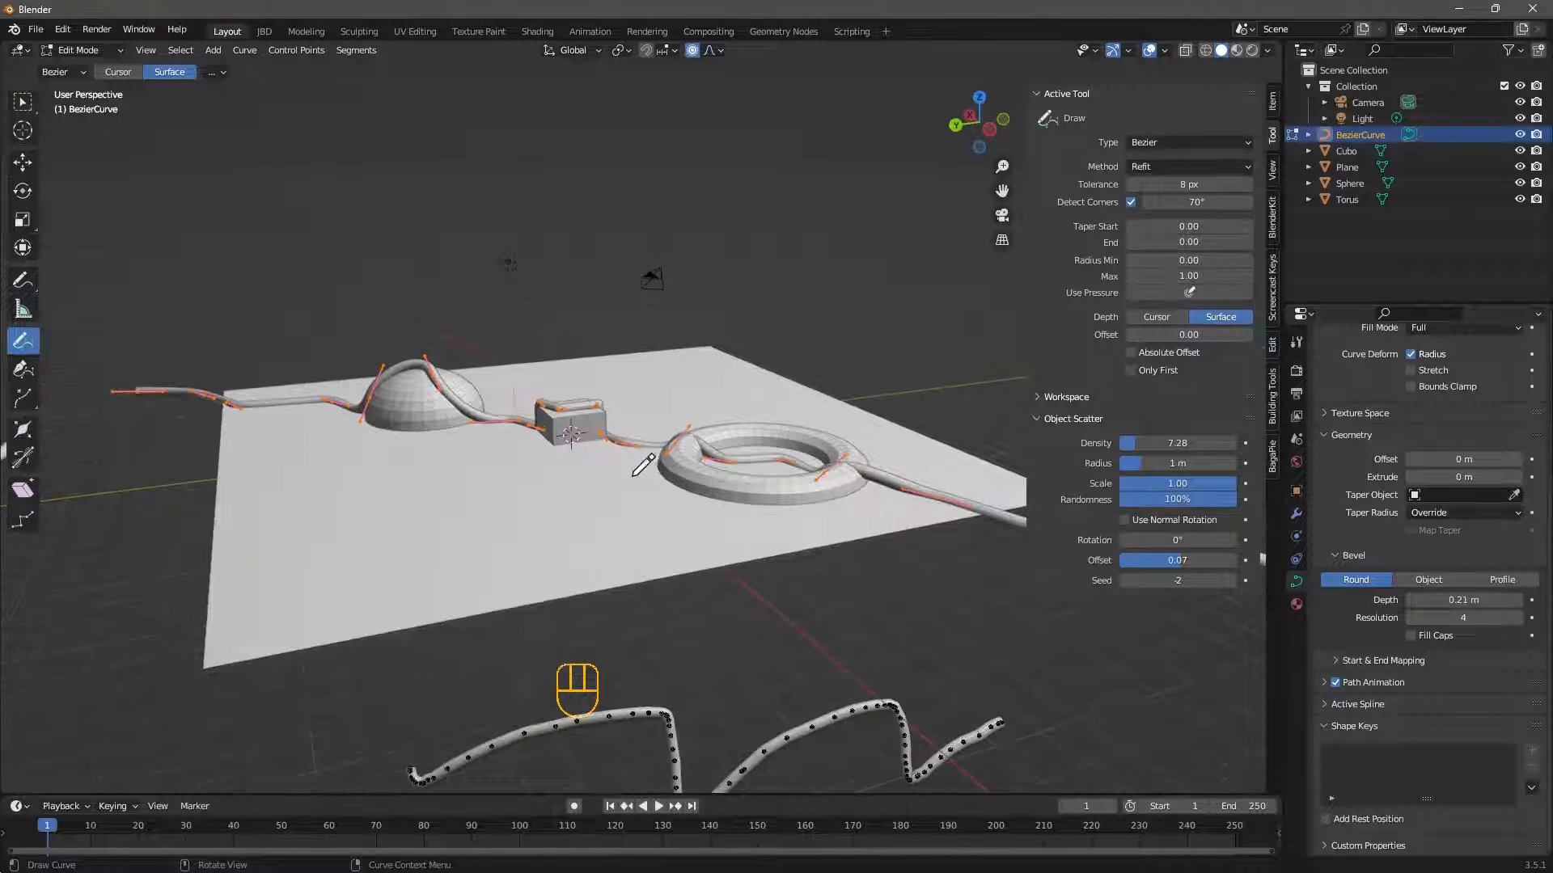
# Try to adjust the curve where it passes over the torus with the Curve Pen tool, and undo it
pyautogui.scroll(3, 807, 479)
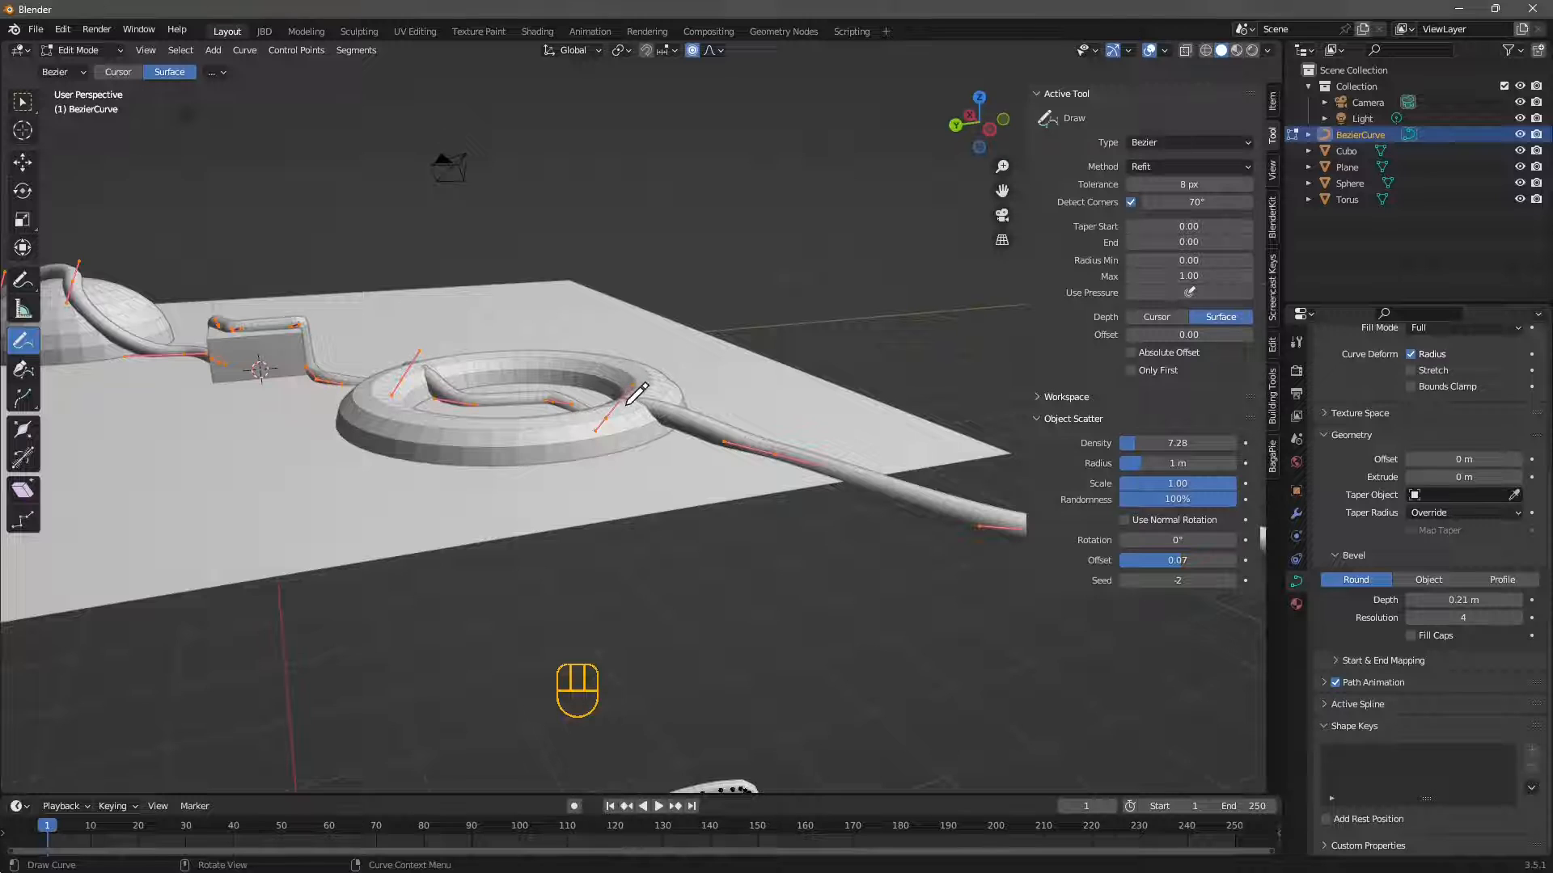
pyautogui.click(25, 374)
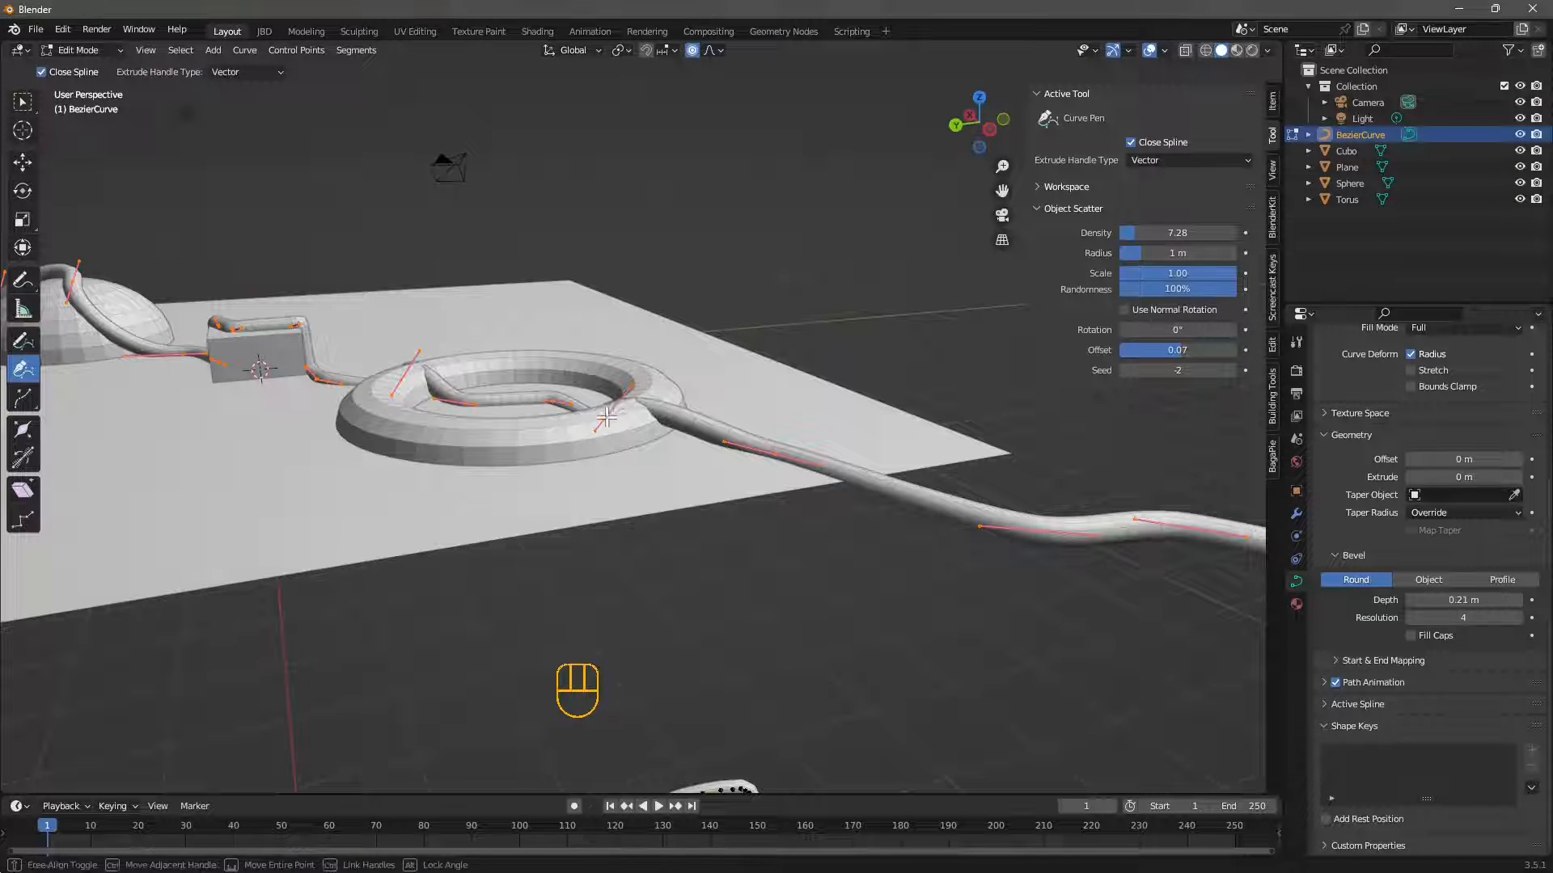
pyautogui.moveTo(606, 416); pyautogui.dragTo(612, 409)
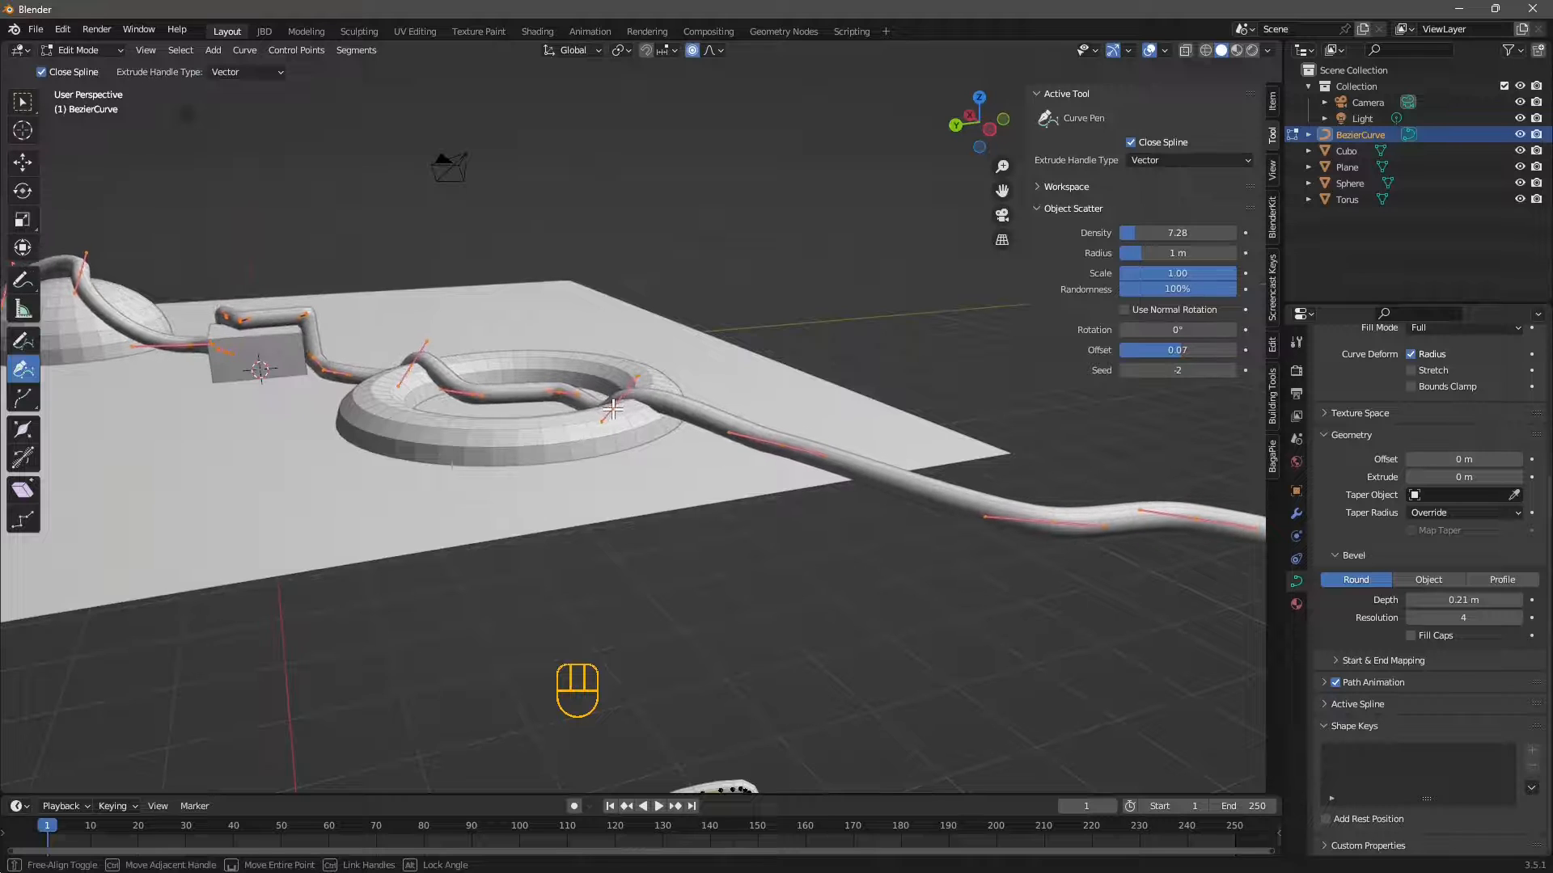
pyautogui.scroll(-2, 626, 436)
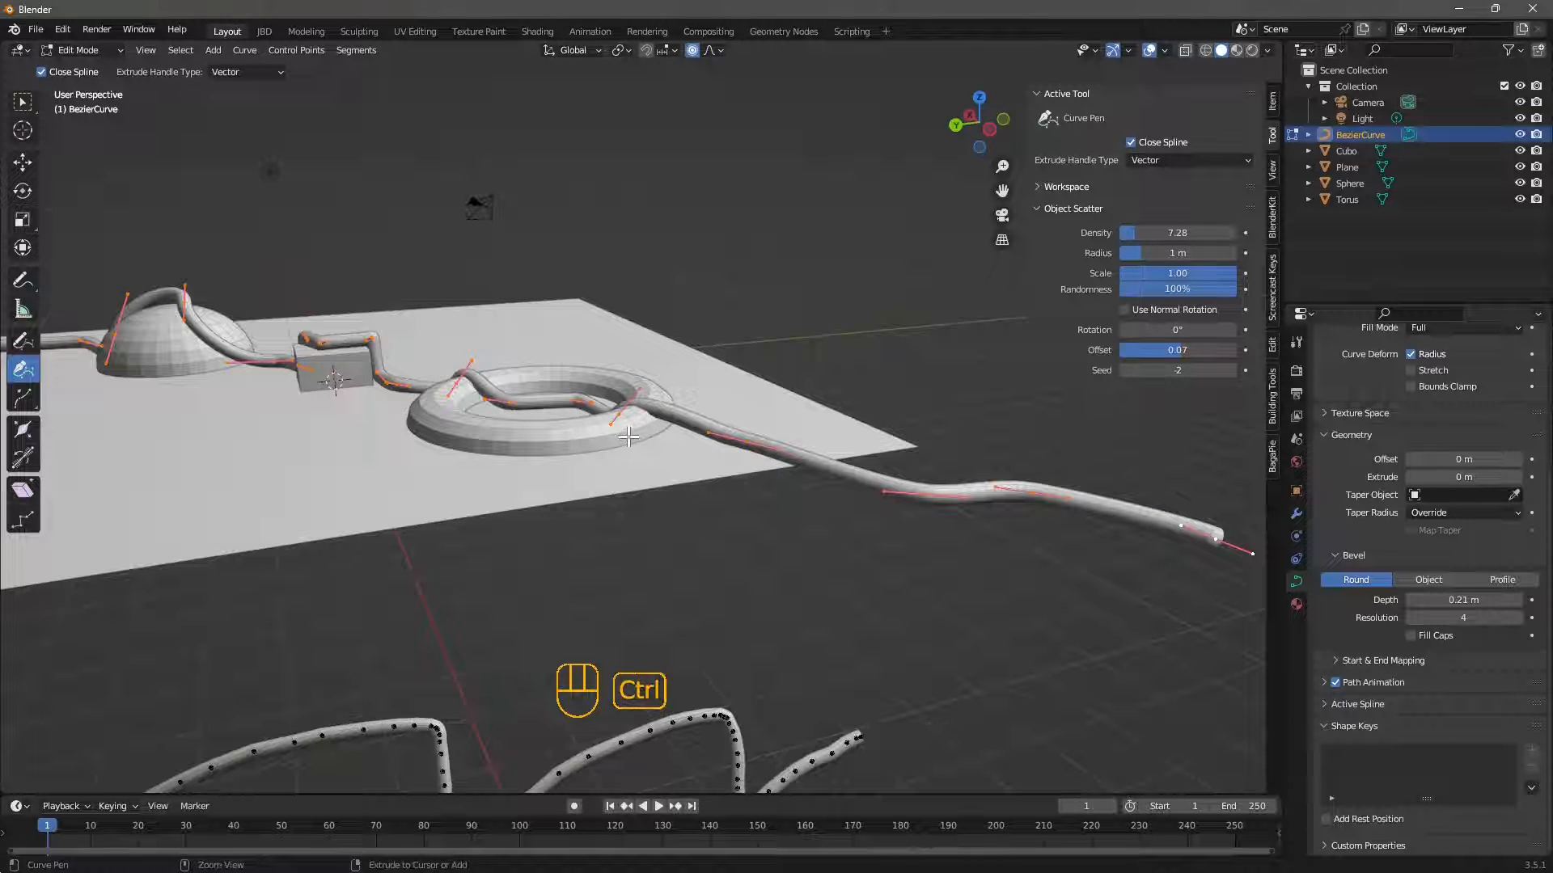
pyautogui.hotkey('ctrl', 'z')
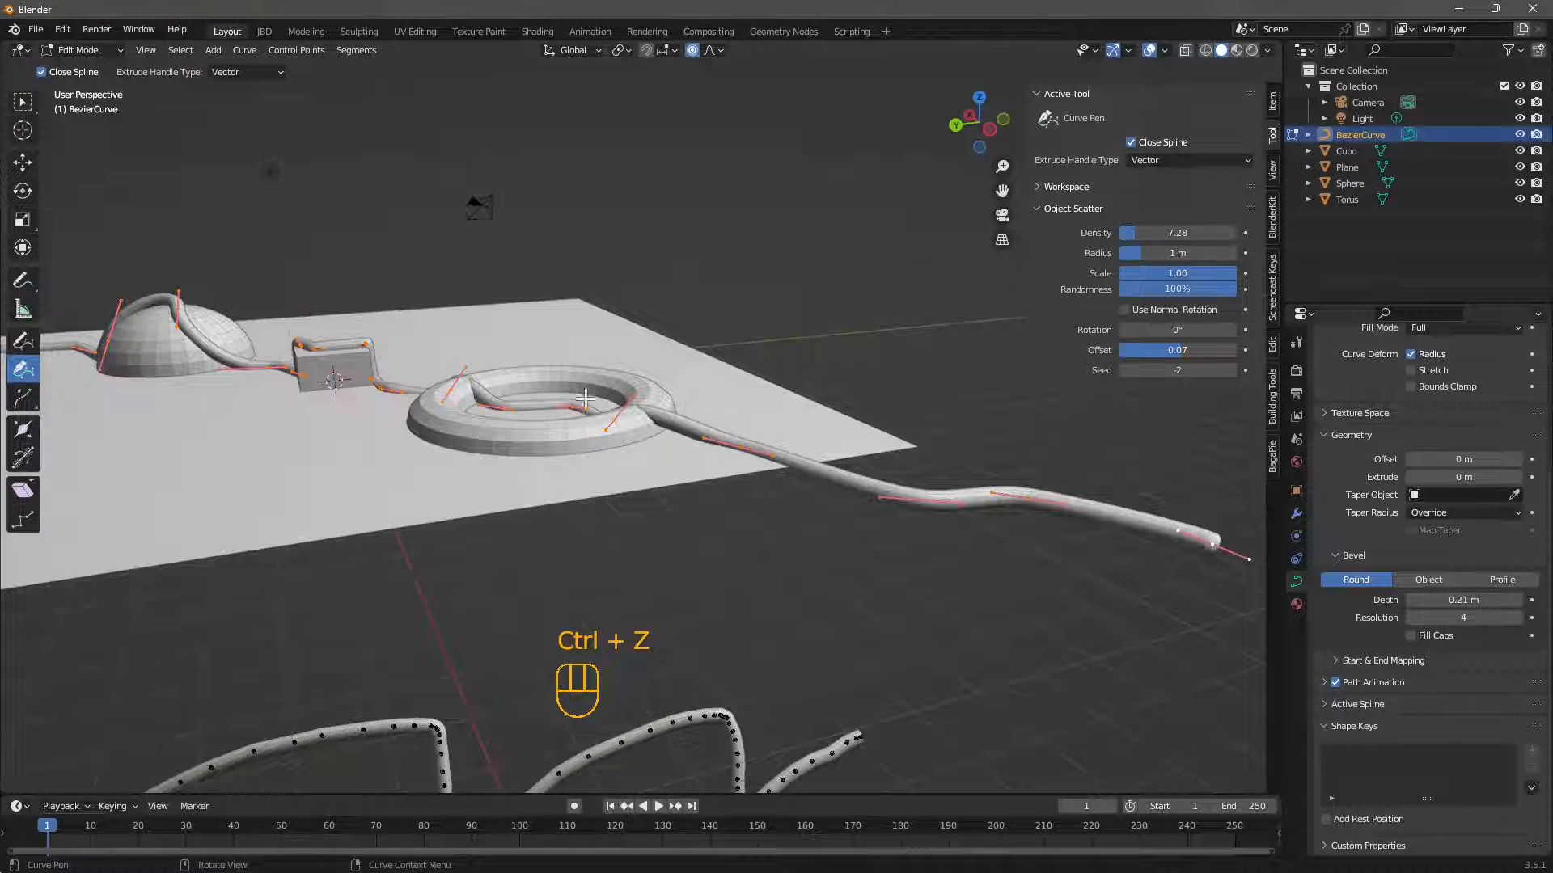
# Adjust the curve near the torus with the Curve Pen, and raise the point beside the cube 0.20207 m along Z with the Move tool
pyautogui.moveTo(626, 403); pyautogui.dragTo(378, 338)
pyautogui.click(566, 409)
pyautogui.click(22, 161)
pyautogui.click(391, 384)
pyautogui.keyDown('shift'); pyautogui.moveTo(197, 334); pyautogui.dragTo(300, 384, button='middle'); pyautogui.keyUp('shift')
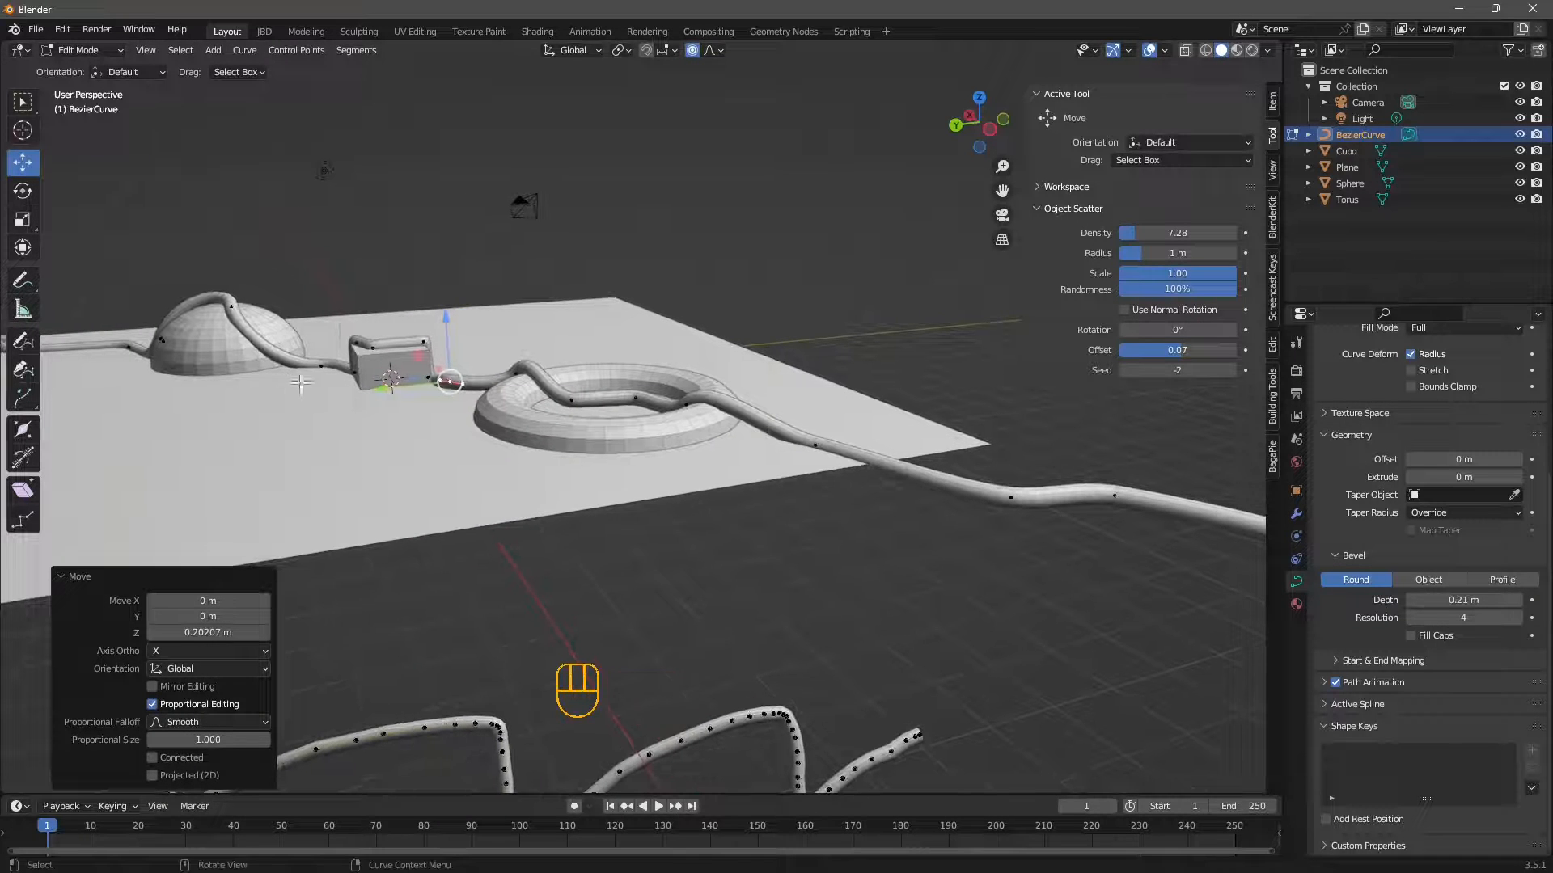
# Return to the Draw tool and set its surface offset to 0.34
pyautogui.moveTo(523, 451); pyautogui.dragTo(283, 390, button='middle')
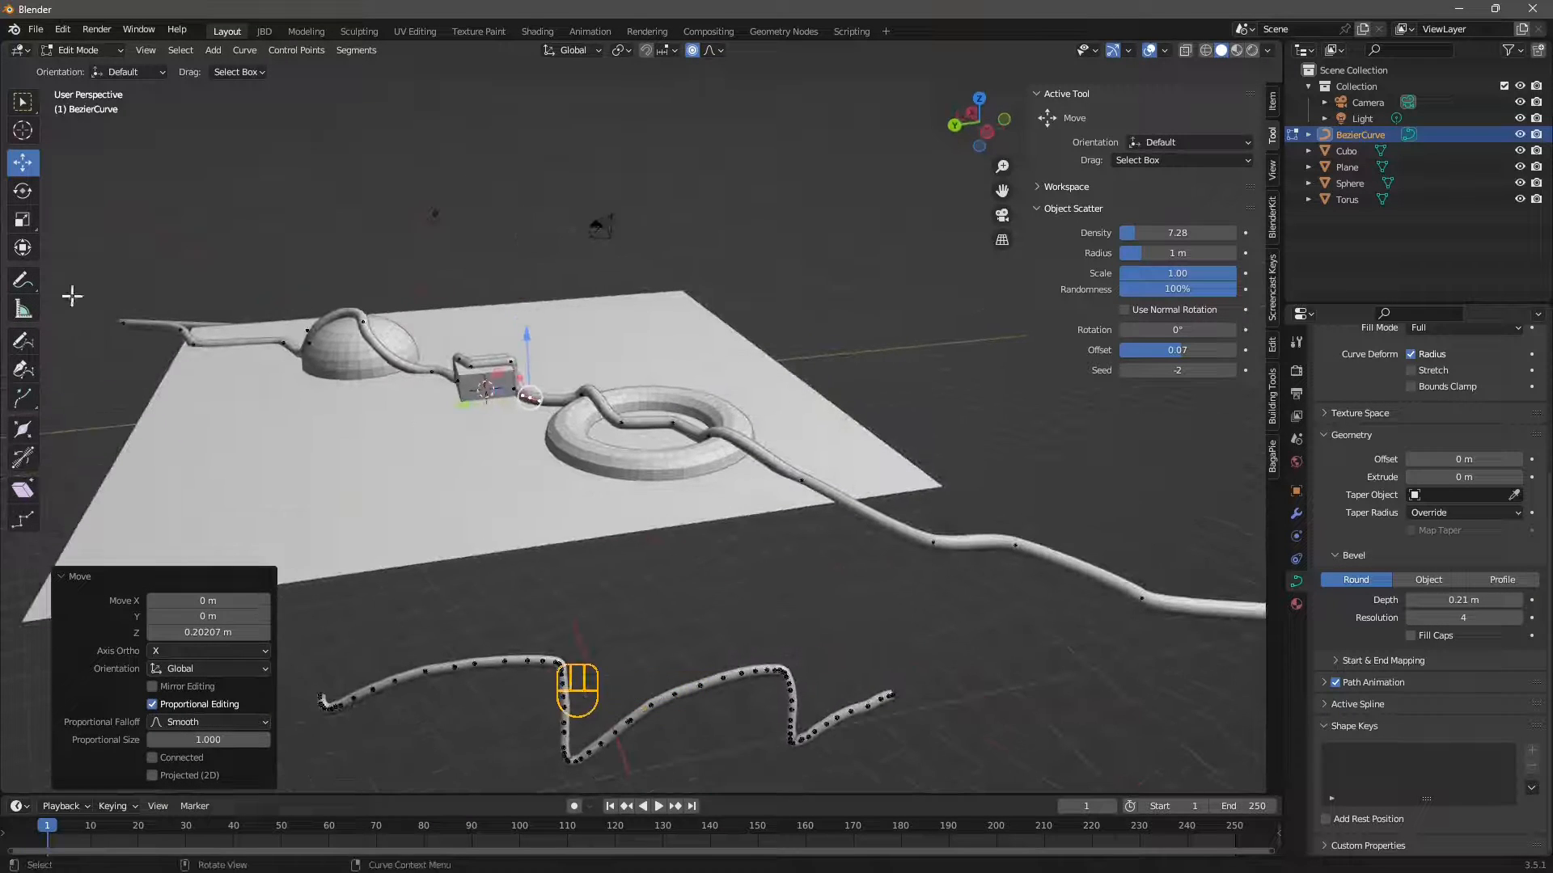
pyautogui.click(22, 340)
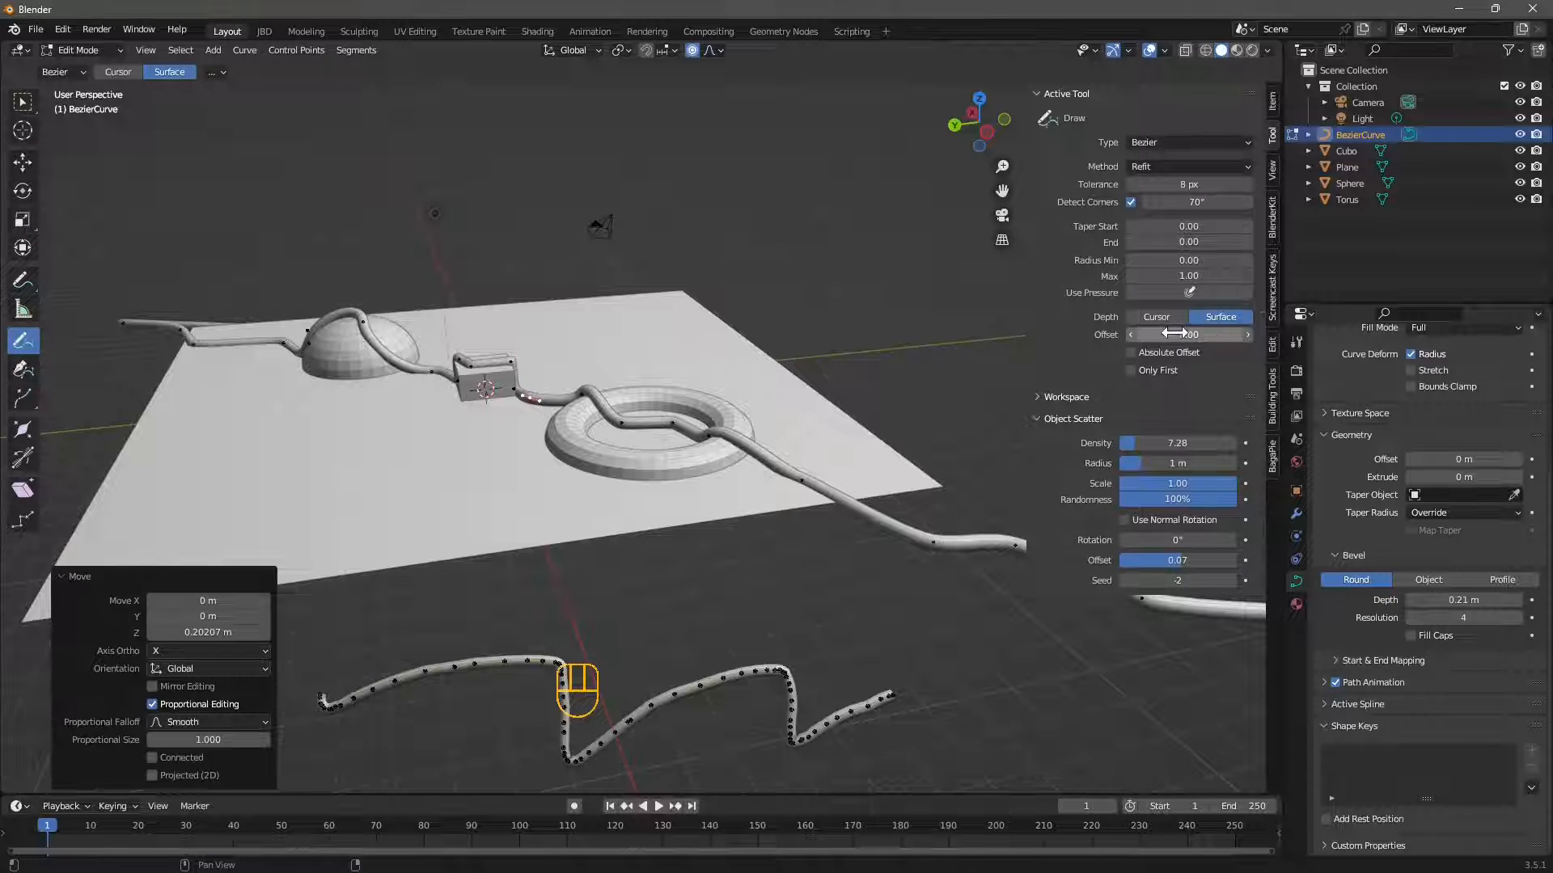
pyautogui.moveTo(1174, 336); pyautogui.dragTo(1194, 337)
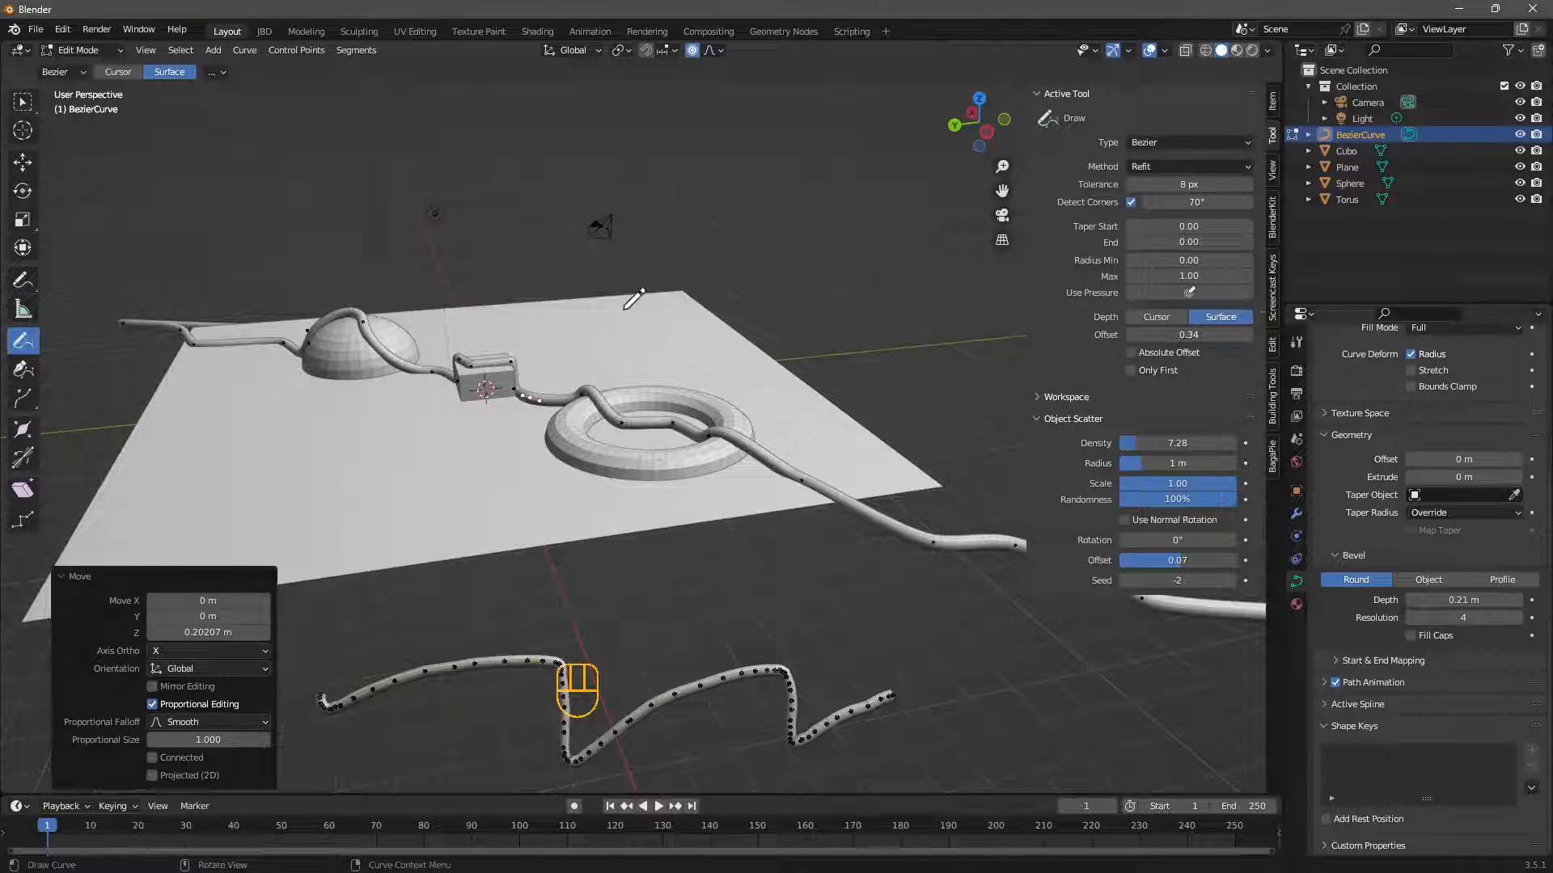
# Draw a curve across the plane and over the cube, and enable Fill Caps for the bevel
pyautogui.moveTo(657, 310); pyautogui.dragTo(324, 465)
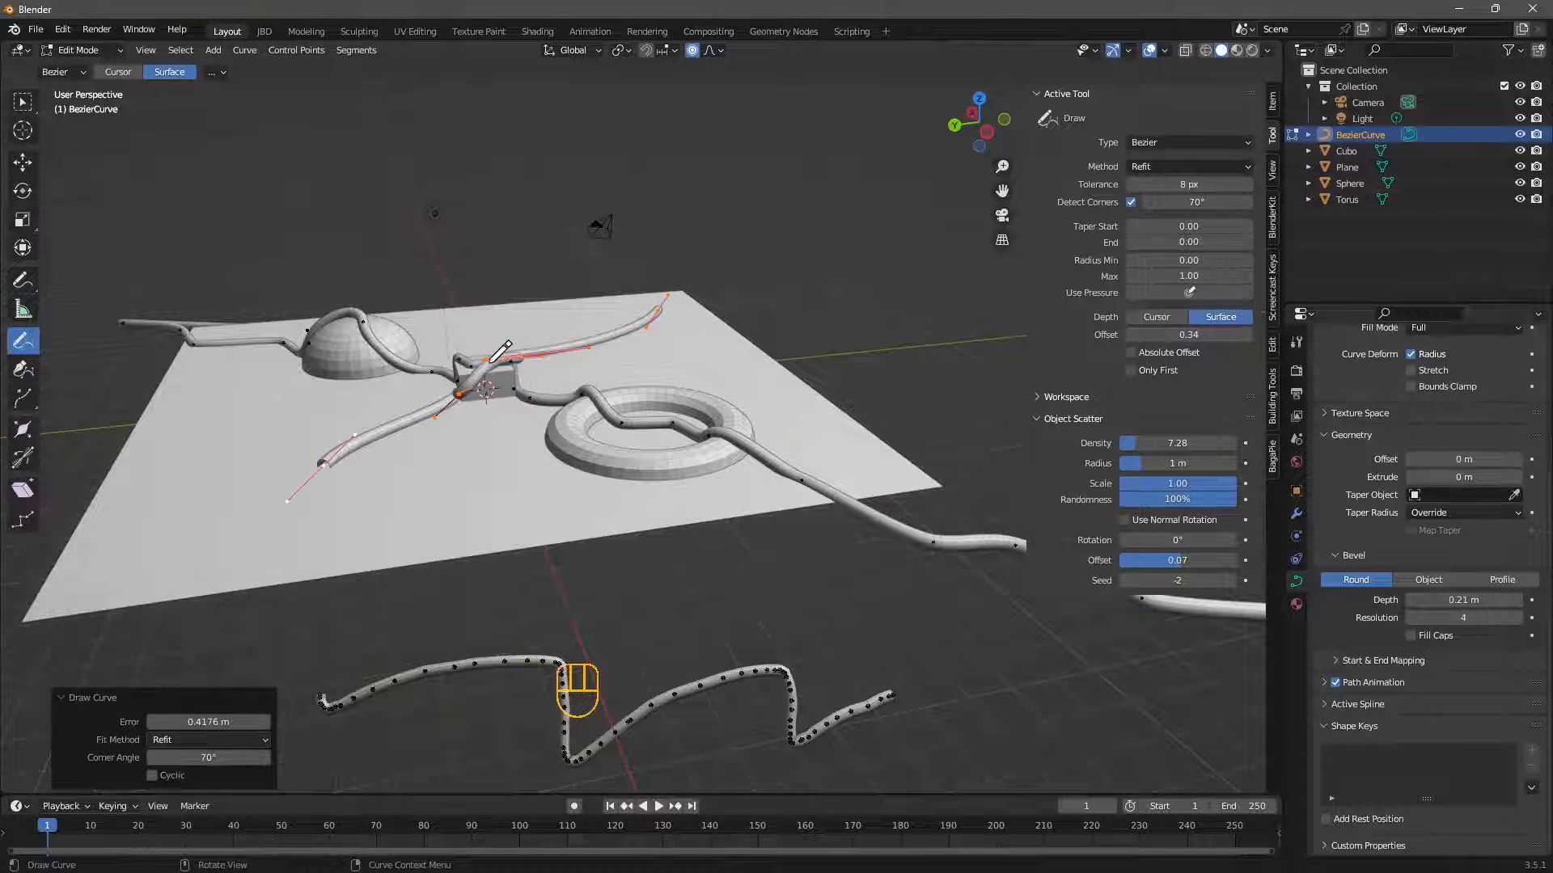
pyautogui.moveTo(502, 350); pyautogui.dragTo(674, 378, button='middle')
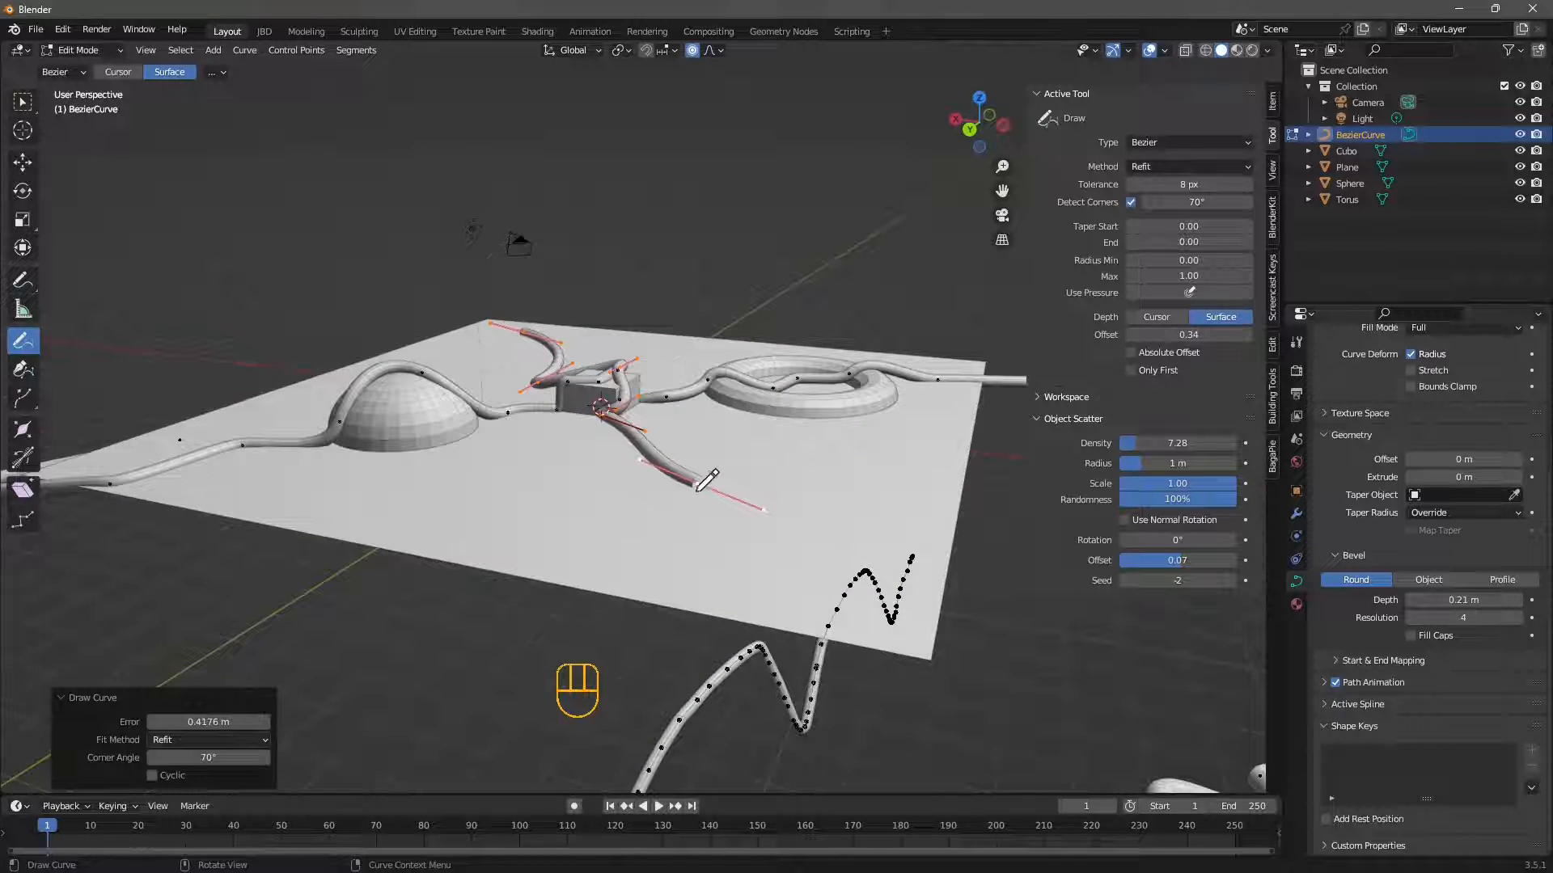
pyautogui.moveTo(698, 490); pyautogui.dragTo(598, 475, button='middle')
pyautogui.scroll(4, 433, 464)
pyautogui.keyDown('shift'); pyautogui.moveTo(235, 445); pyautogui.dragTo(400, 414, button='middle'); pyautogui.keyUp('shift')
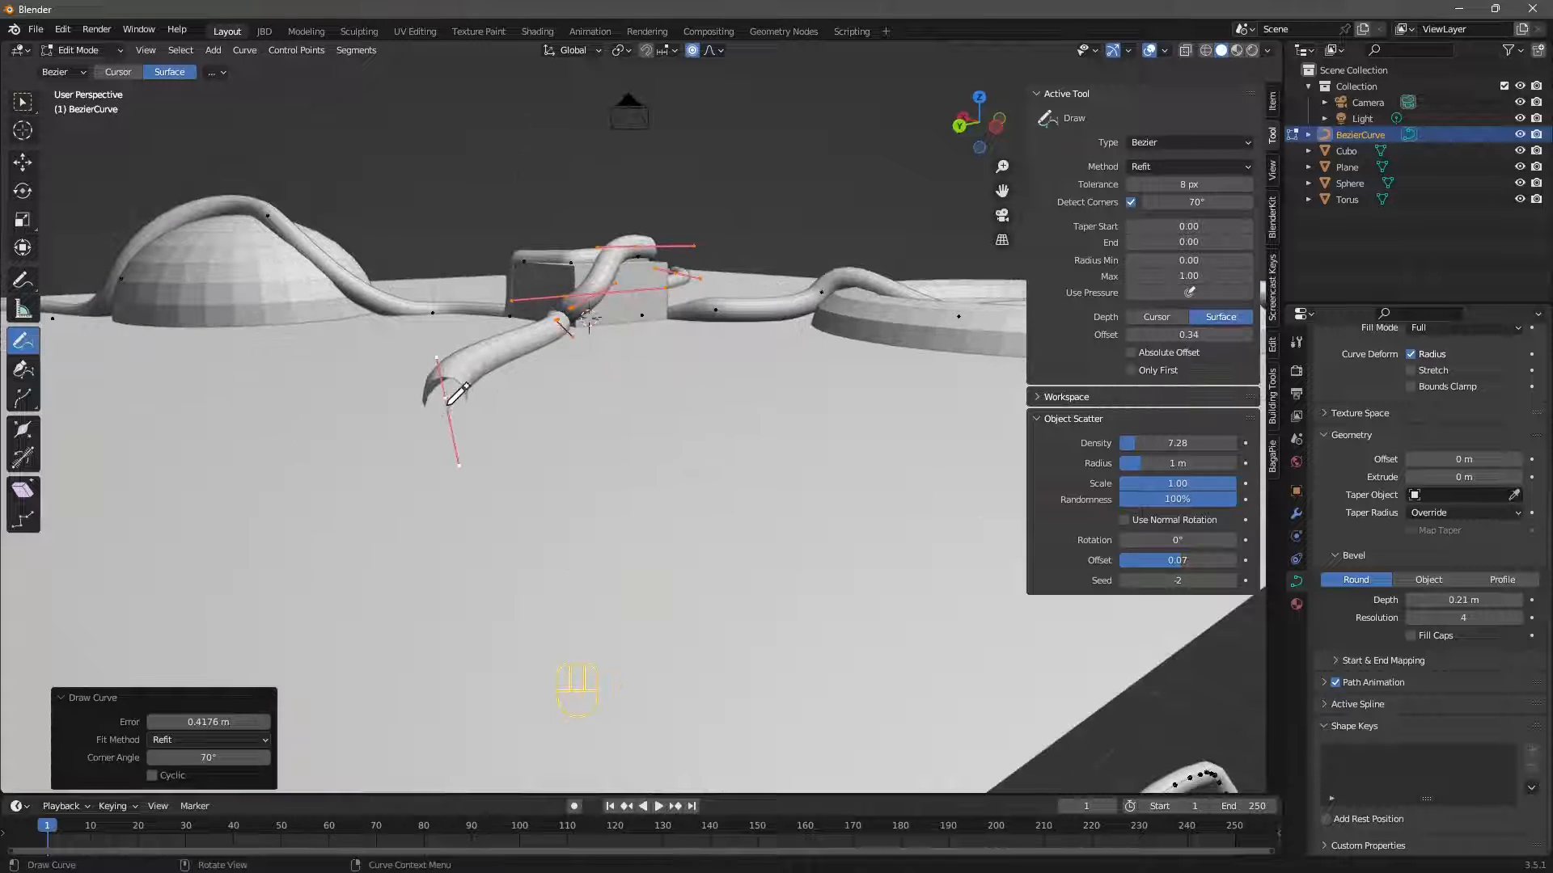
pyautogui.click(1410, 636)
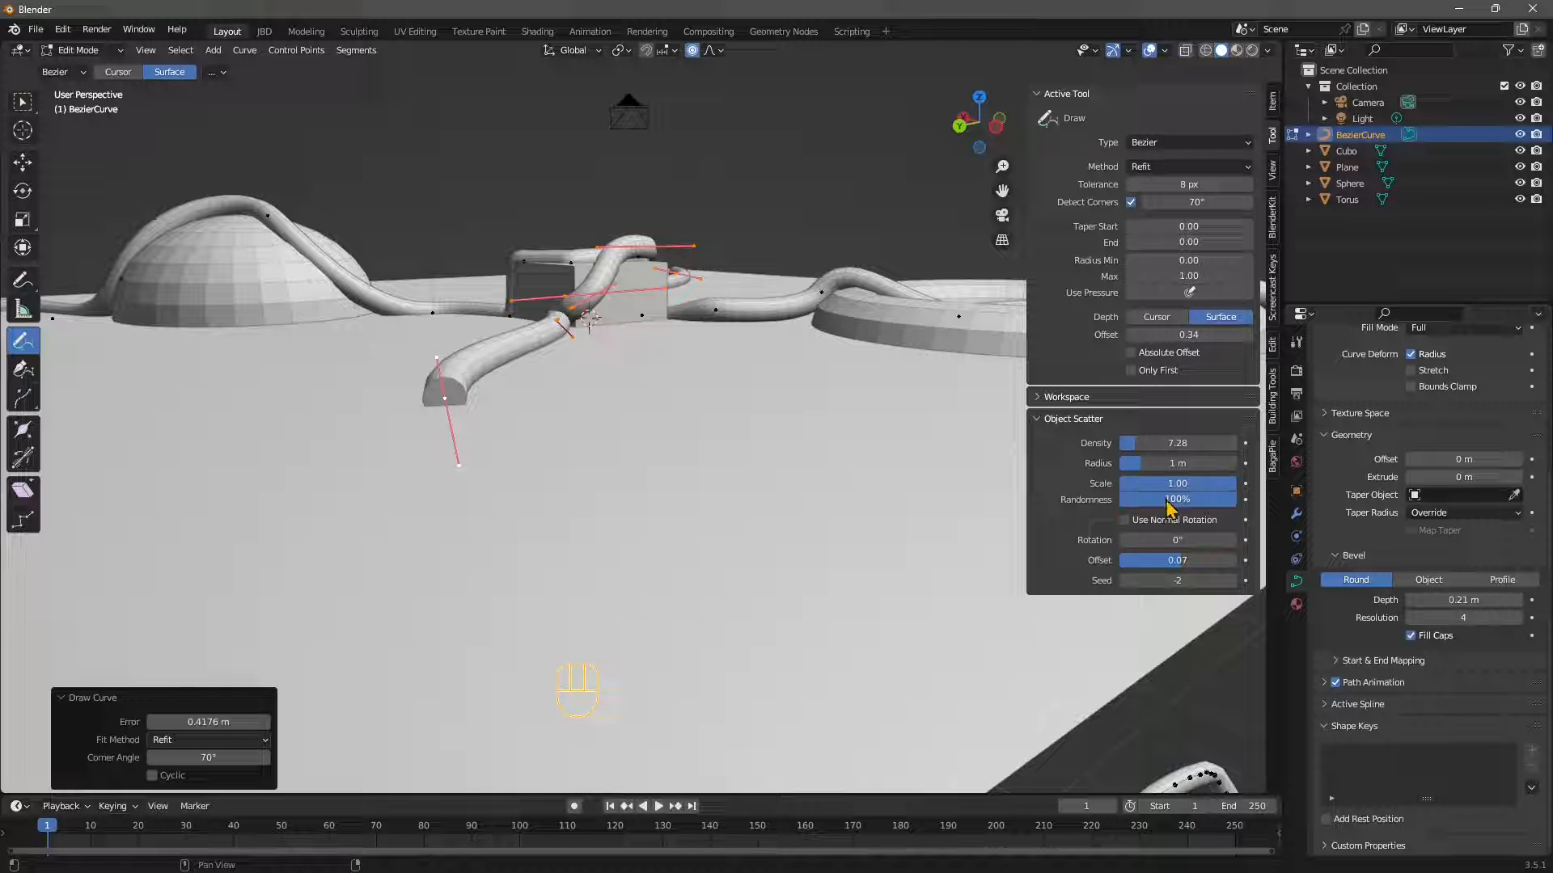
# Draw two more curves across the plane and over the cube with increased surface offsets, using 1.00 for the second
pyautogui.moveTo(1169, 335); pyautogui.dragTo(1187, 335)
pyautogui.scroll(-2, 787, 378)
pyautogui.moveTo(712, 288)
pyautogui.mouseDown()
pyautogui.moveTo(715, 318)
pyautogui.moveTo(563, 306)
pyautogui.moveTo(659, 417)
pyautogui.mouseUp()
pyautogui.moveTo(1164, 335); pyautogui.dragTo(1233, 335)
pyautogui.moveTo(764, 297)
pyautogui.mouseDown()
pyautogui.moveTo(553, 297)
pyautogui.moveTo(412, 388)
pyautogui.mouseUp()
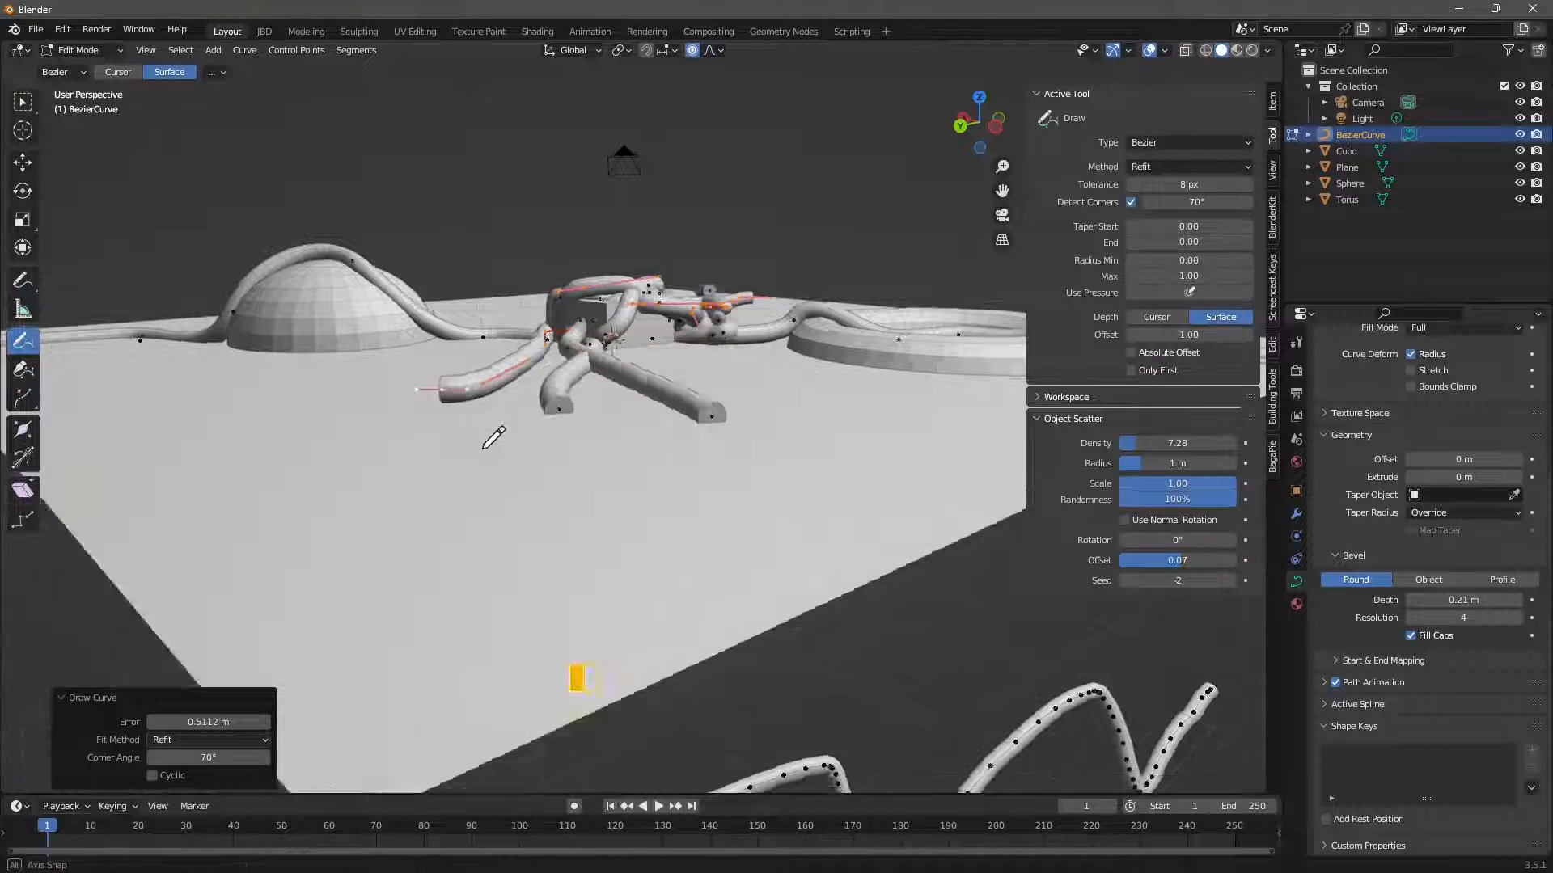
pyautogui.moveTo(486, 440); pyautogui.dragTo(599, 417, button='middle')
pyautogui.moveTo(740, 324); pyautogui.dragTo(570, 454, button='middle')
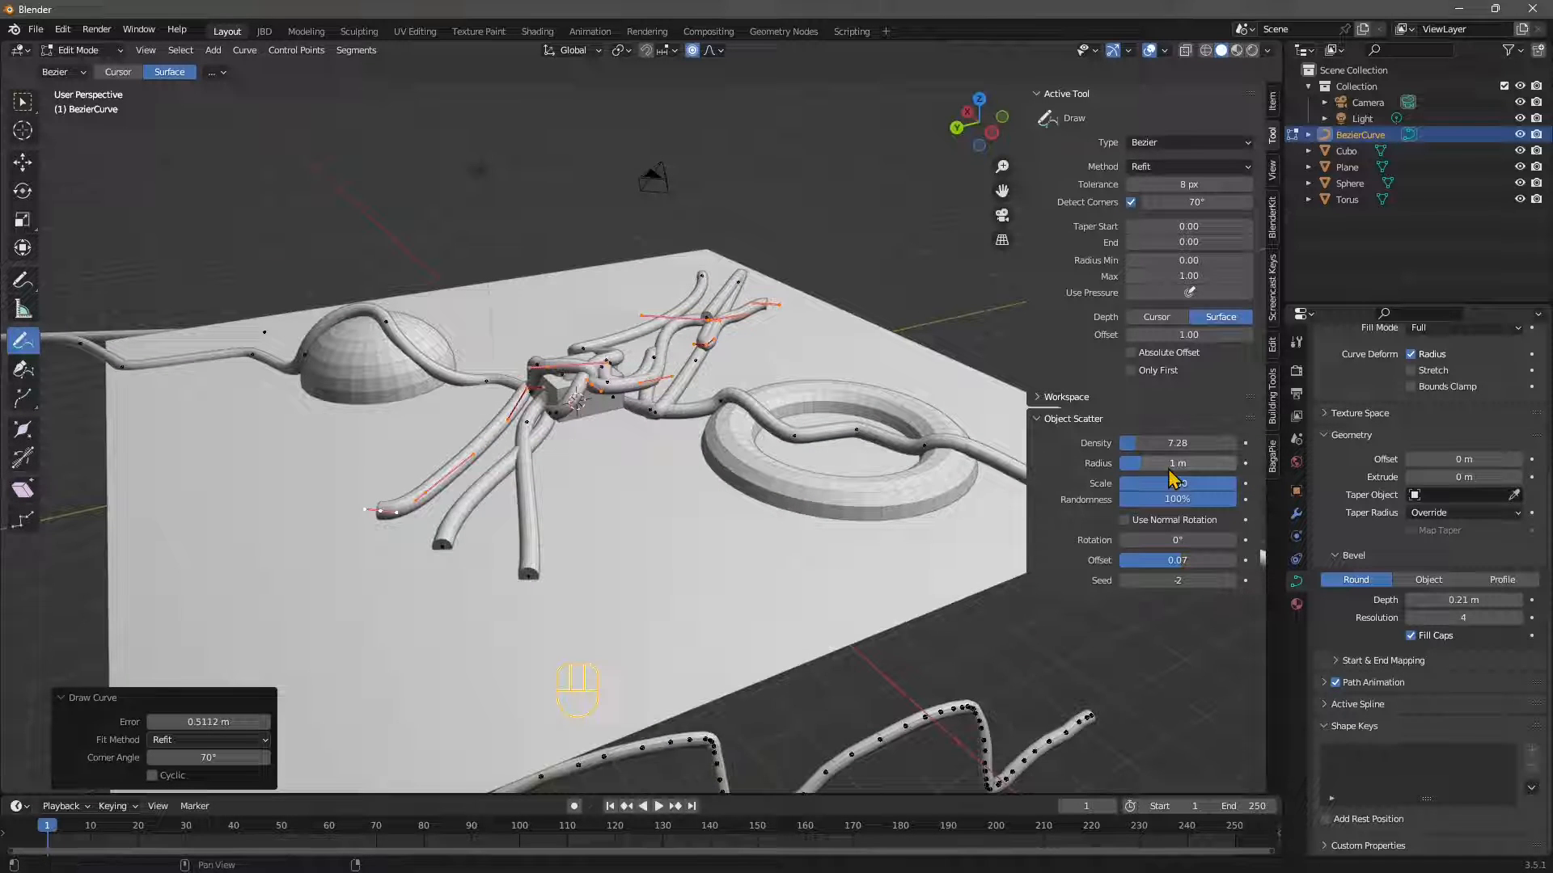
# Try drawing a curve across the scene with Absolute Offset enabled, inspect it from several angles, and undo it
pyautogui.click(1132, 354)
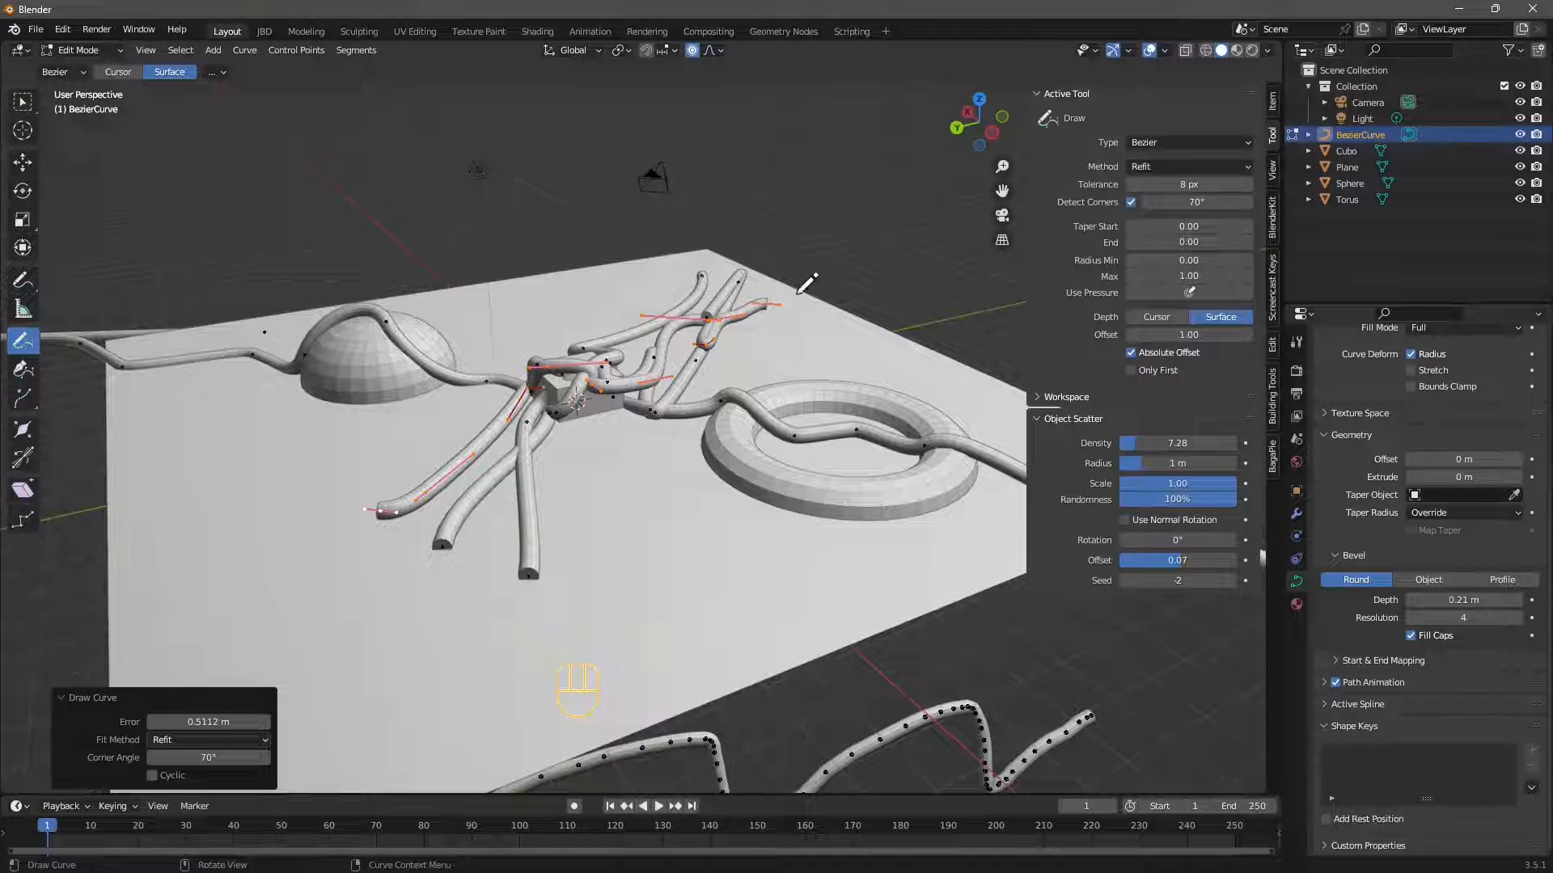
pyautogui.moveTo(792, 224)
pyautogui.mouseDown()
pyautogui.moveTo(687, 247)
pyautogui.moveTo(428, 356)
pyautogui.moveTo(299, 457)
pyautogui.moveTo(218, 484)
pyautogui.mouseUp()
pyautogui.moveTo(437, 334); pyautogui.dragTo(457, 279, button='middle')
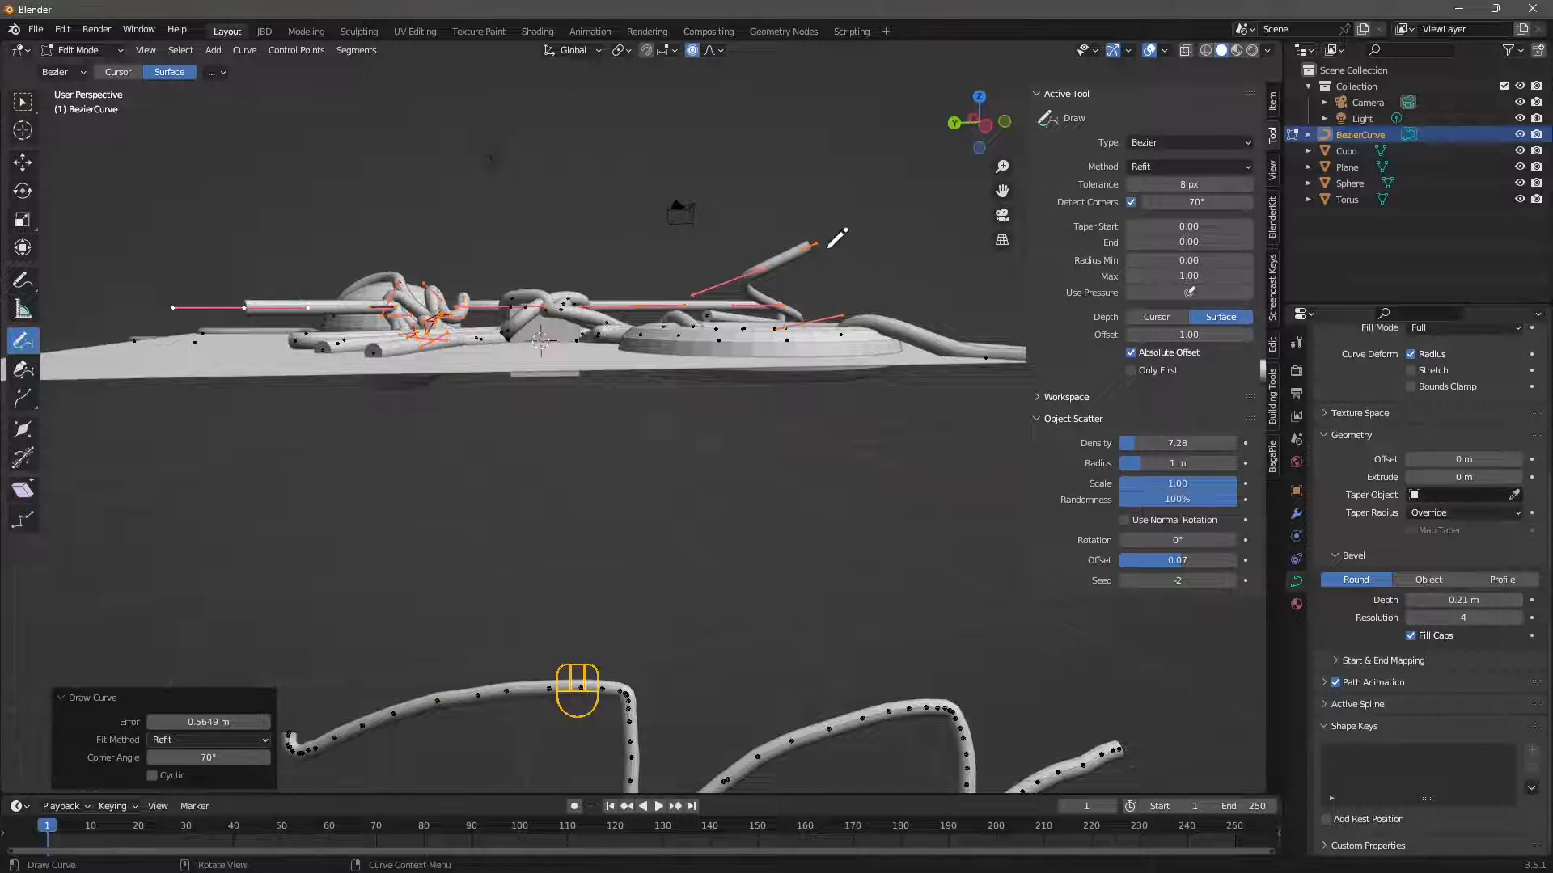
pyautogui.moveTo(829, 246); pyautogui.dragTo(813, 263, button='middle')
pyautogui.moveTo(624, 281); pyautogui.dragTo(639, 347, button='middle')
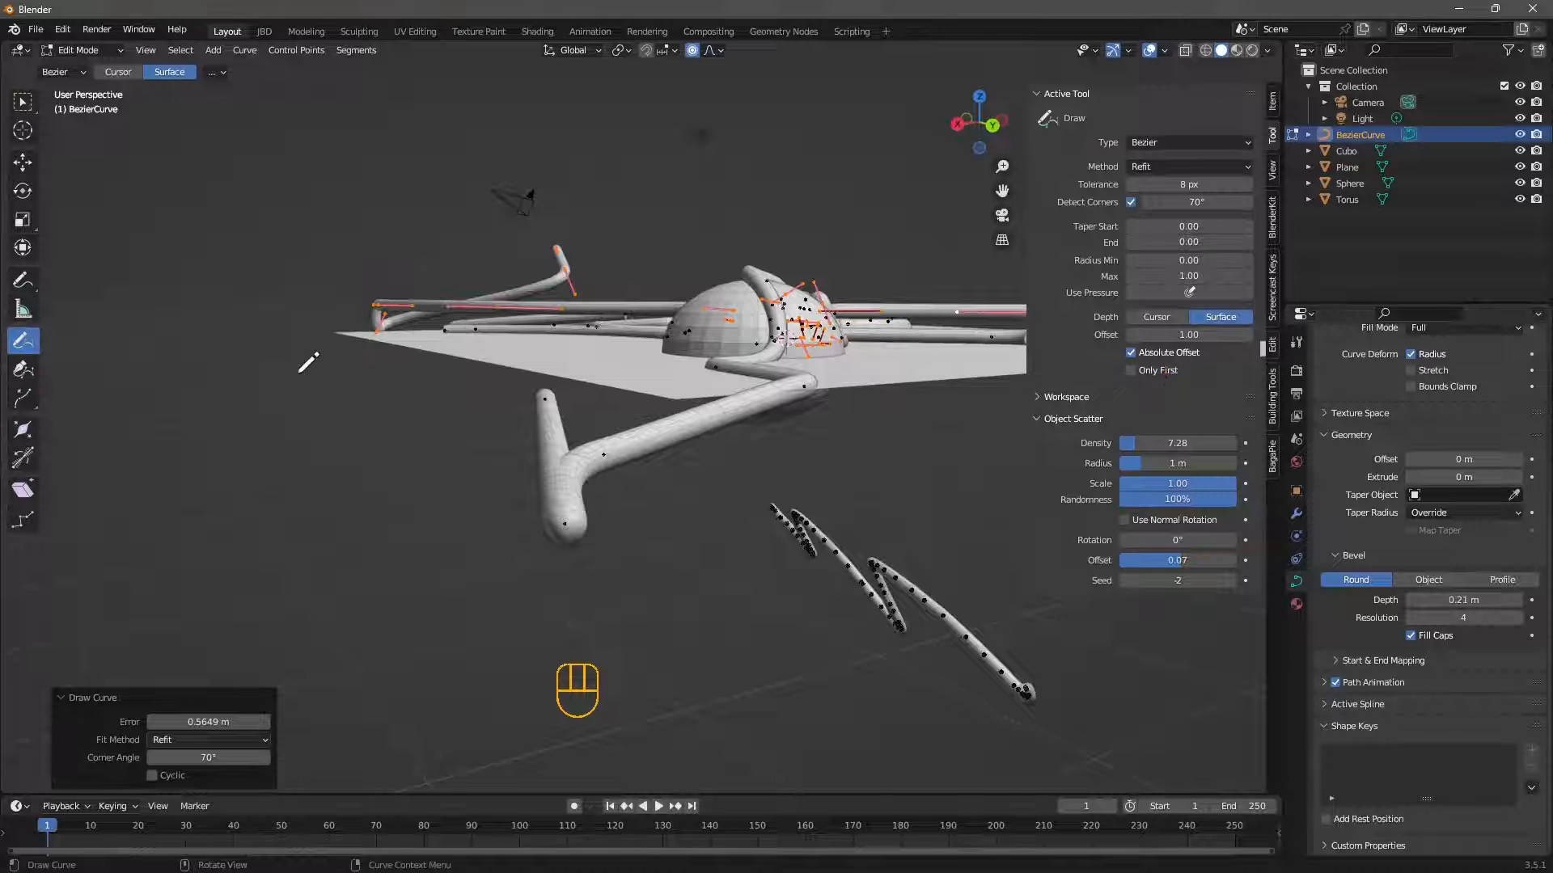
pyautogui.moveTo(783, 516)
pyautogui.mouseDown(button='middle')
pyautogui.moveTo(565, 537)
pyautogui.moveTo(589, 531)
pyautogui.mouseUp(button='middle')
pyautogui.hotkey('ctrl', 'z')
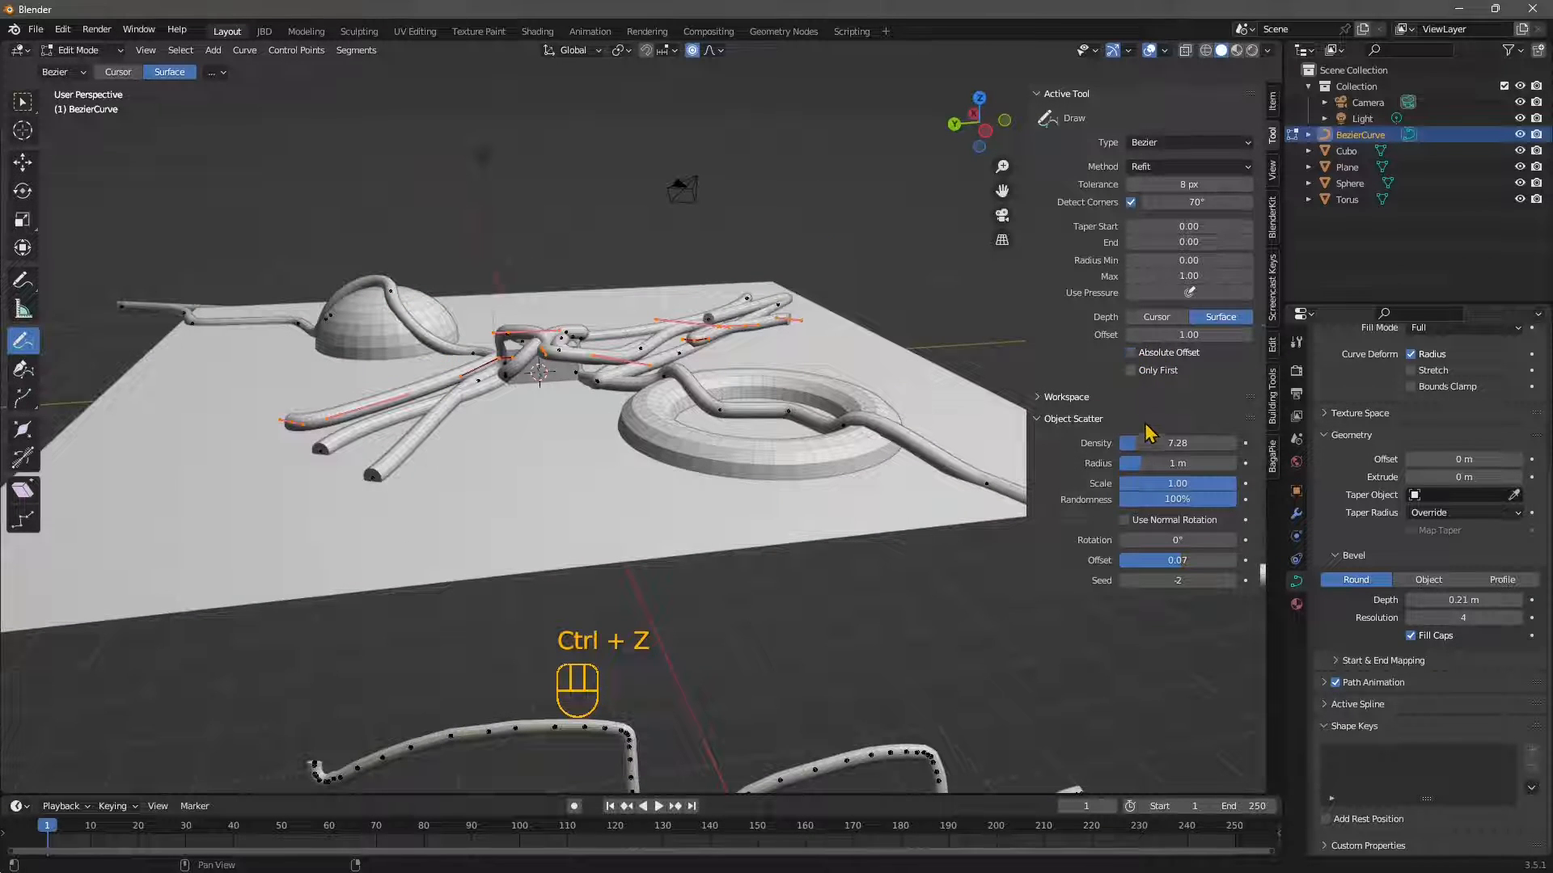
# Enable Only First with the Normal/View plane and draw an upright curve from the plane behind the torus
pyautogui.click(1136, 372)
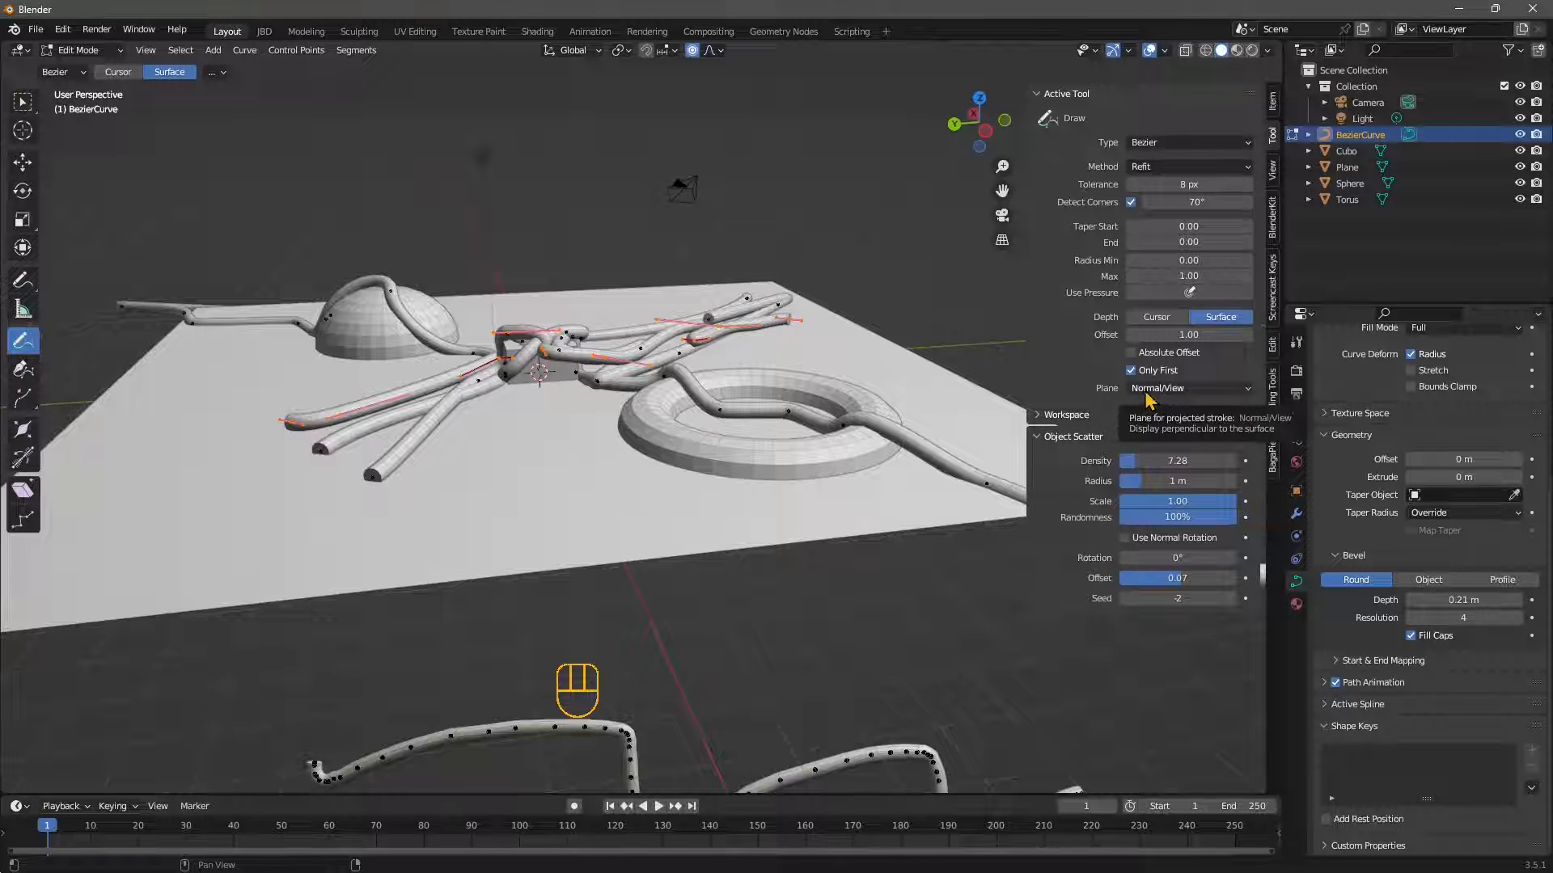
pyautogui.moveTo(849, 356); pyautogui.dragTo(904, 186)
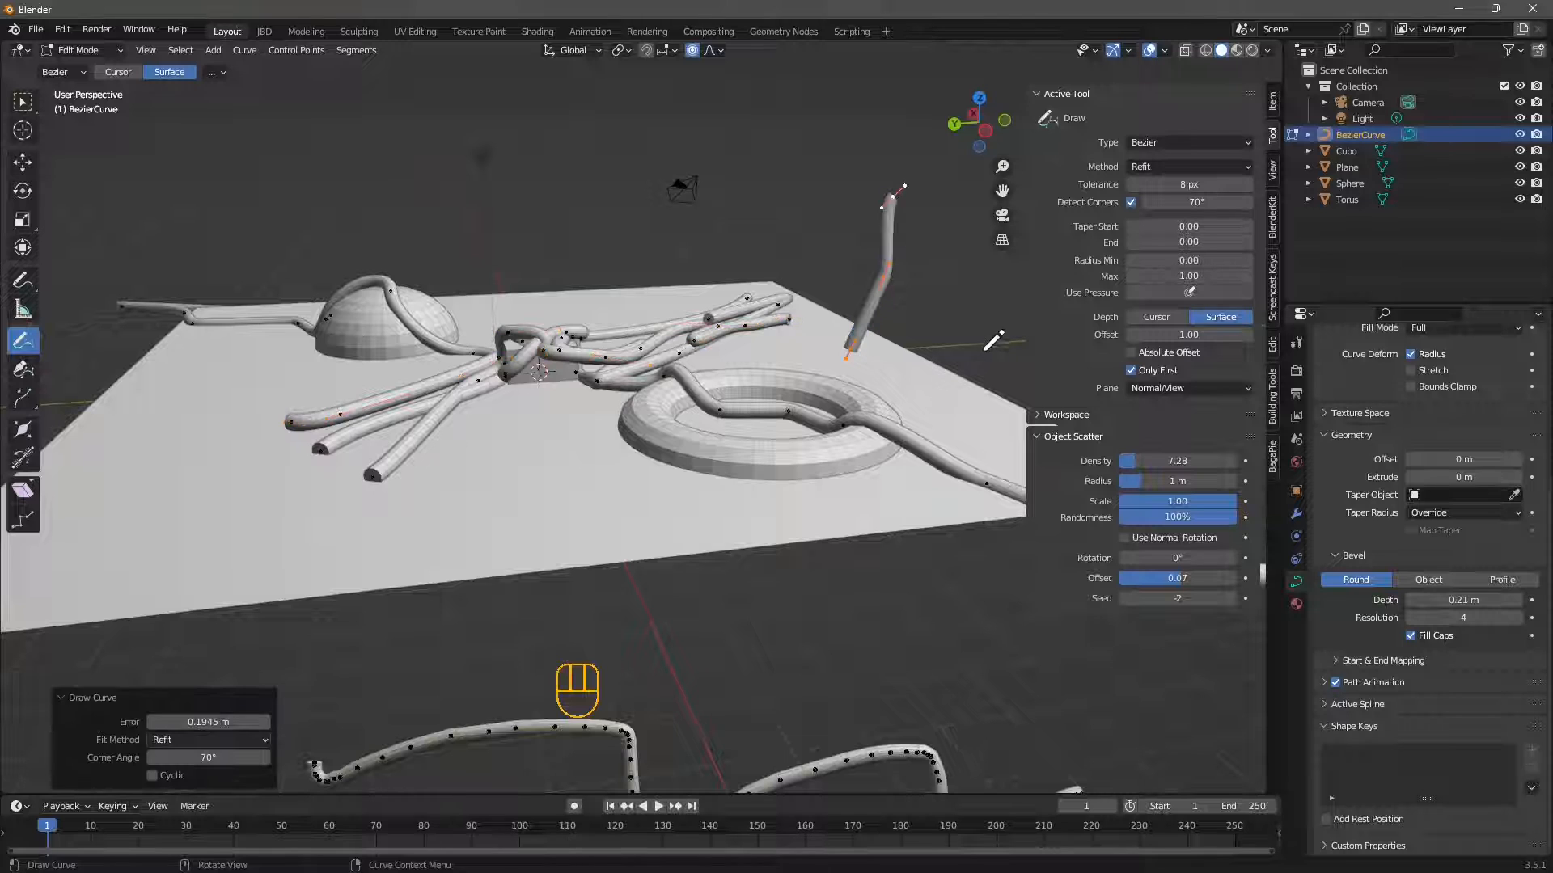
pyautogui.click(1142, 389)
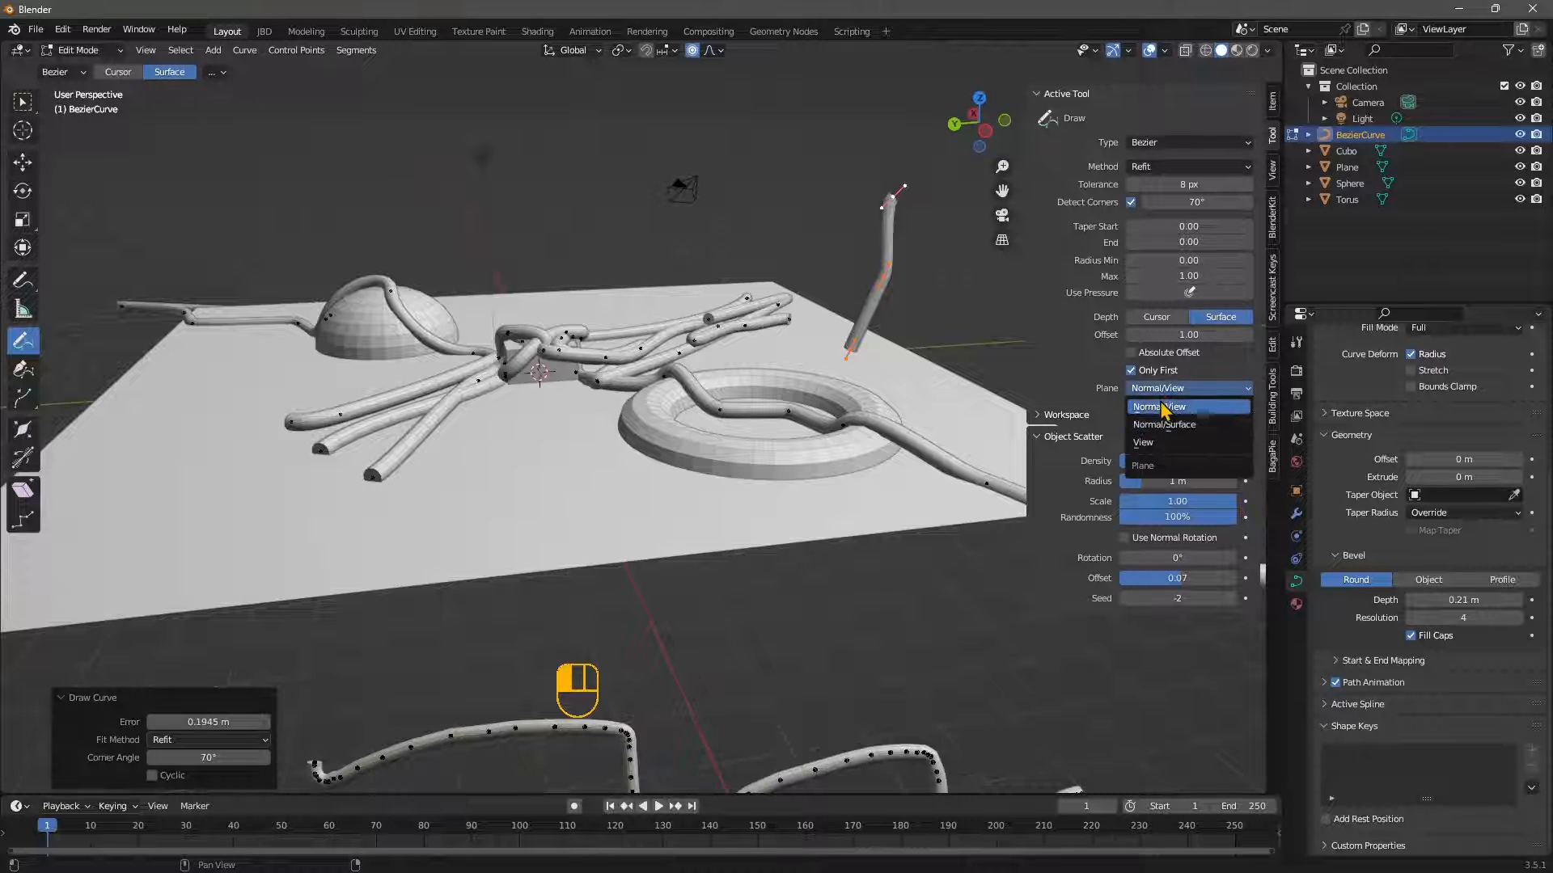
pyautogui.click(1160, 409)
pyautogui.moveTo(793, 420)
pyautogui.mouseDown(button='middle')
pyautogui.moveTo(717, 409)
pyautogui.moveTo(852, 405)
pyautogui.moveTo(811, 409)
pyautogui.mouseUp(button='middle')
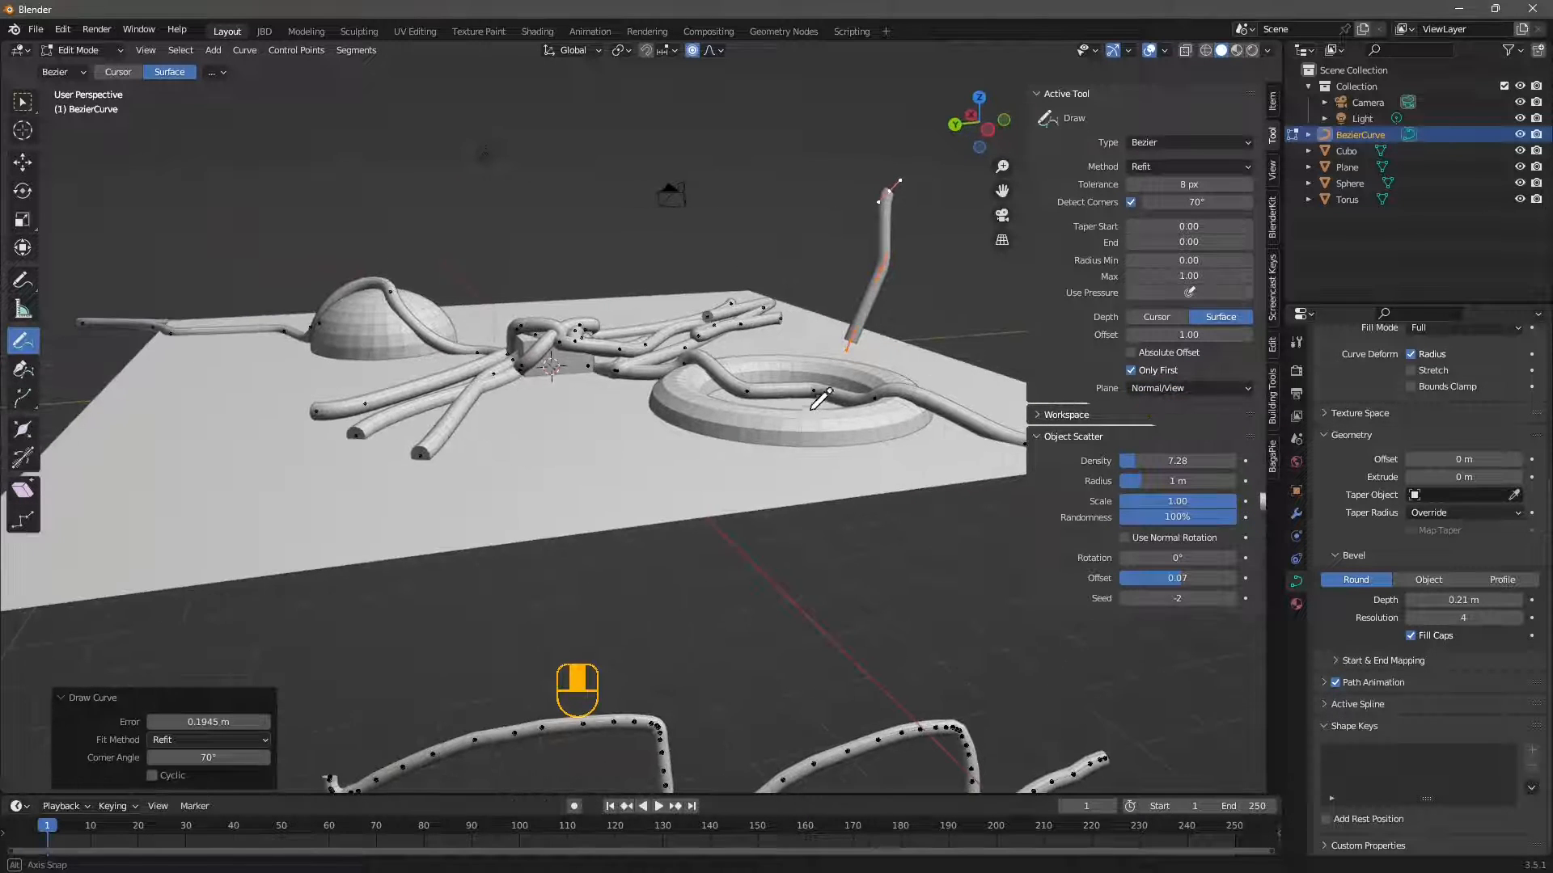
# Try drawing a curve behind the torus with the stroke plane set to Normal/Surface, and undo it
pyautogui.click(1178, 389)
pyautogui.click(1174, 426)
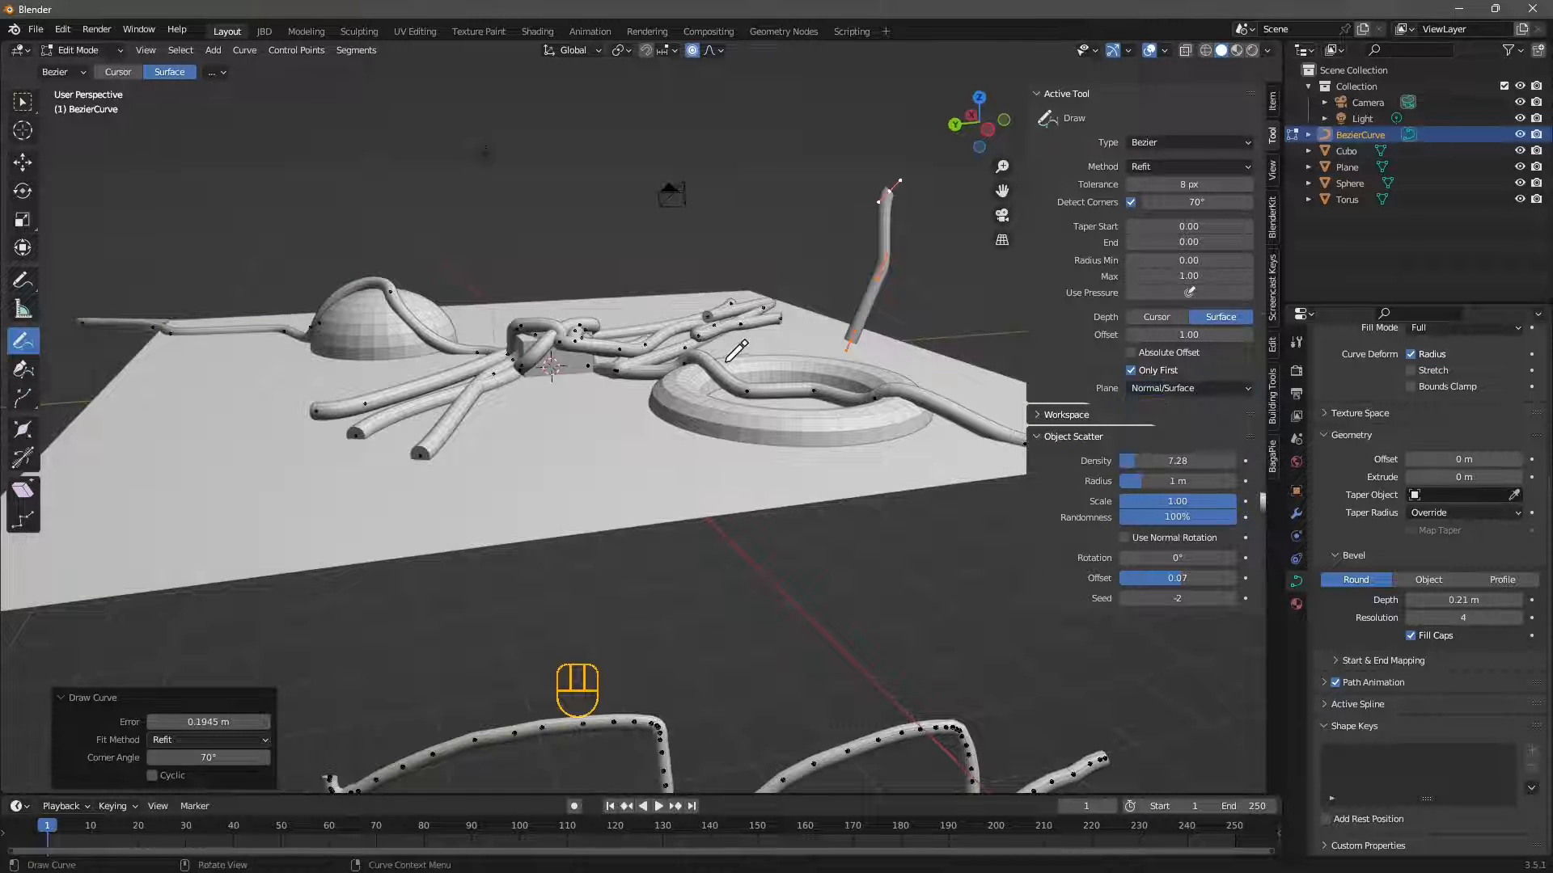
pyautogui.moveTo(813, 331); pyautogui.dragTo(814, 282)
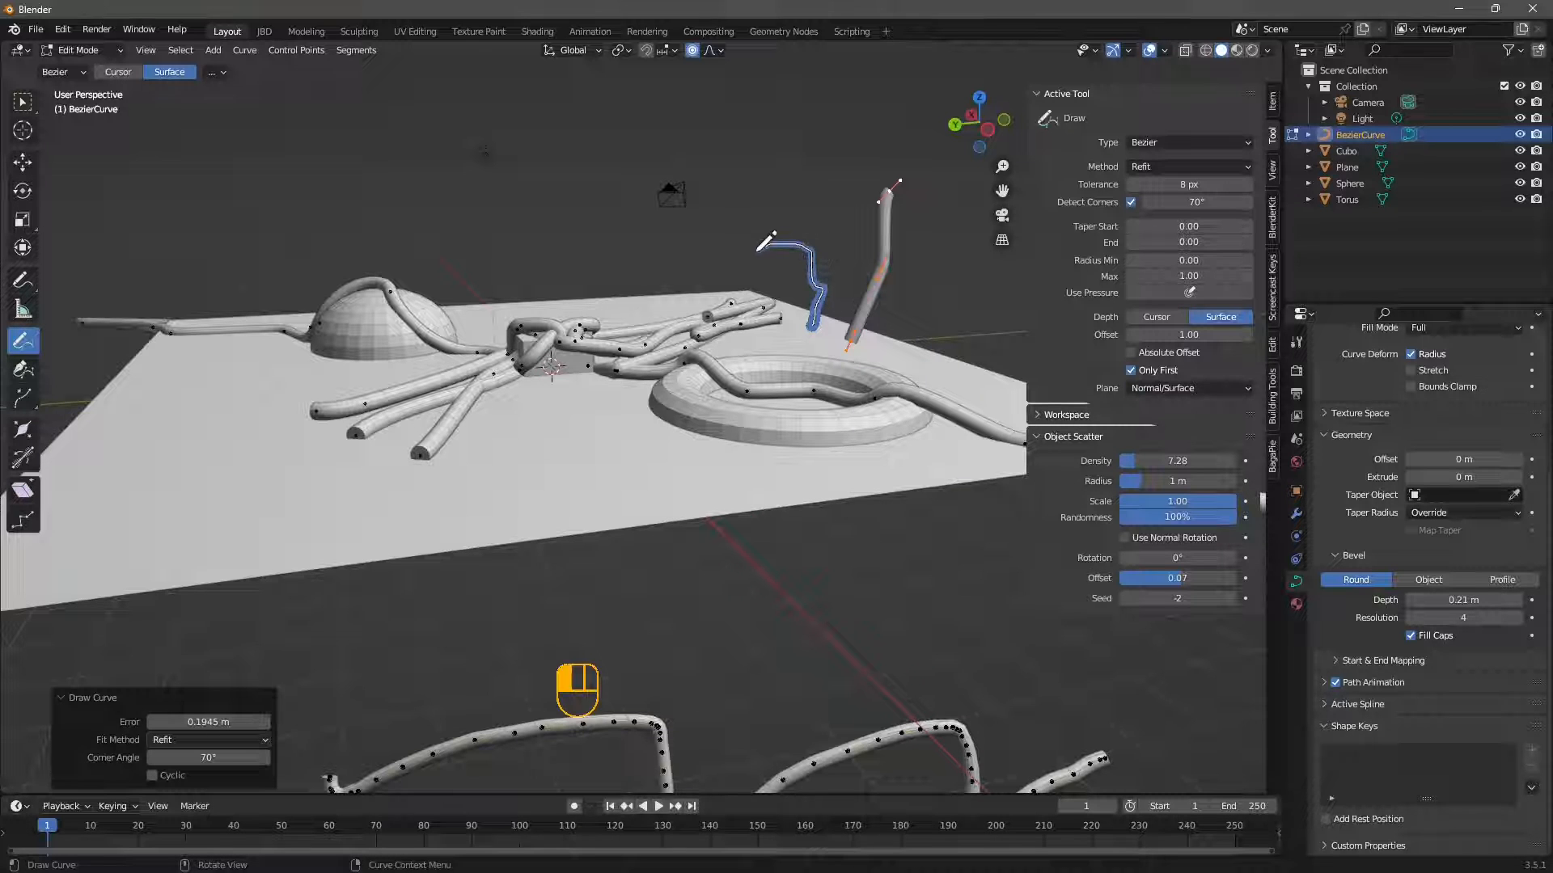
pyautogui.moveTo(690, 315); pyautogui.dragTo(685, 320)
pyautogui.moveTo(686, 320)
pyautogui.mouseDown(button='middle')
pyautogui.moveTo(755, 443)
pyautogui.moveTo(633, 404)
pyautogui.moveTo(704, 381)
pyautogui.mouseUp(button='middle')
pyautogui.hotkey('ctrl', 'z')
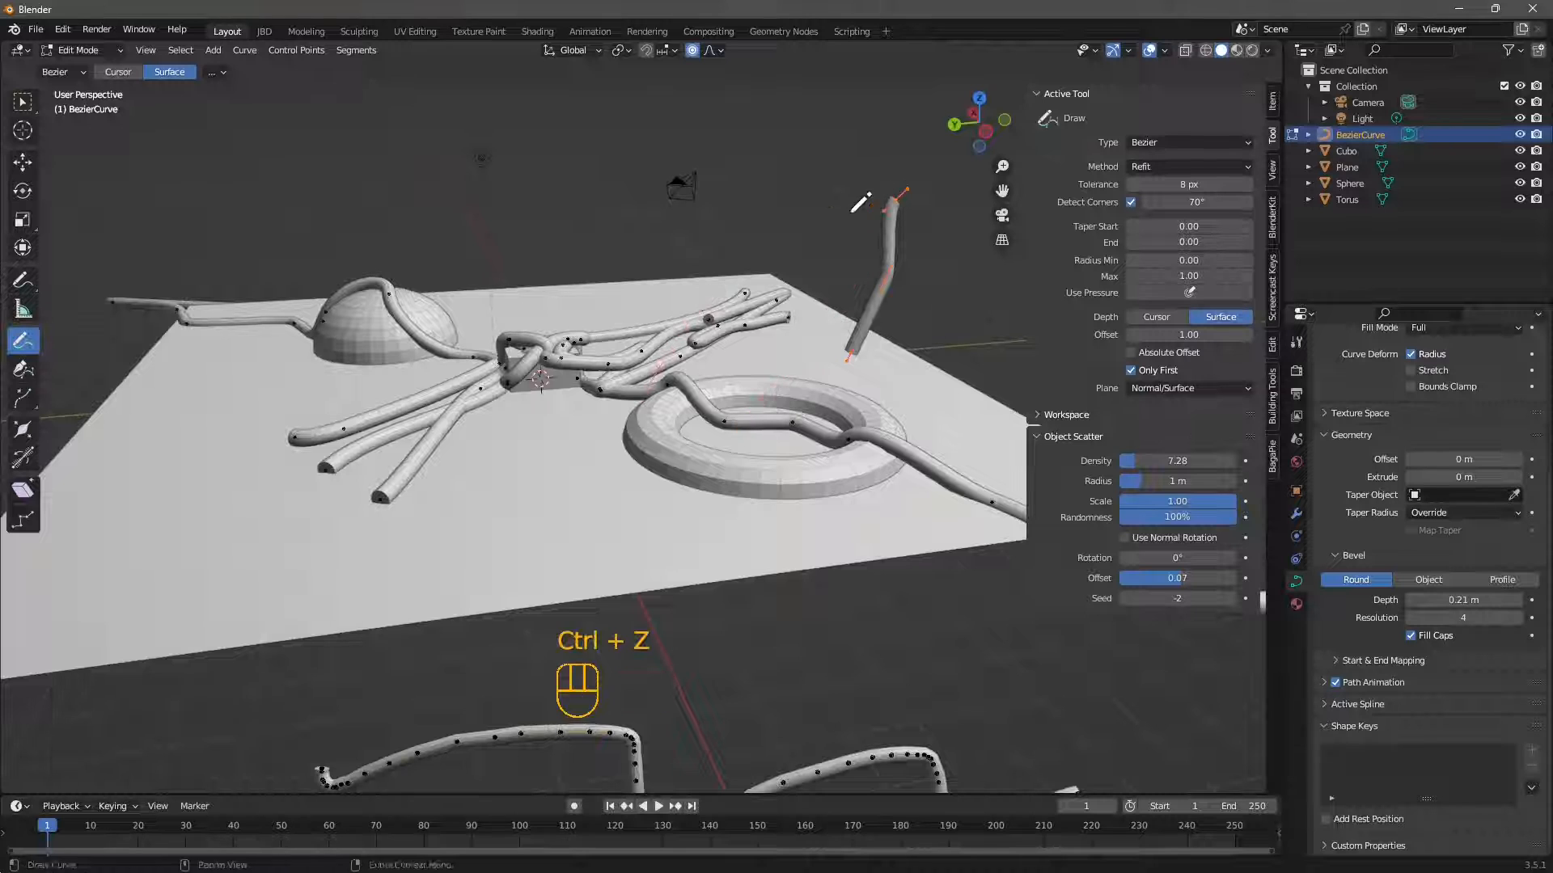
# Set the stroke plane to View and draw a second upright curve next to the first one
pyautogui.click(1150, 387)
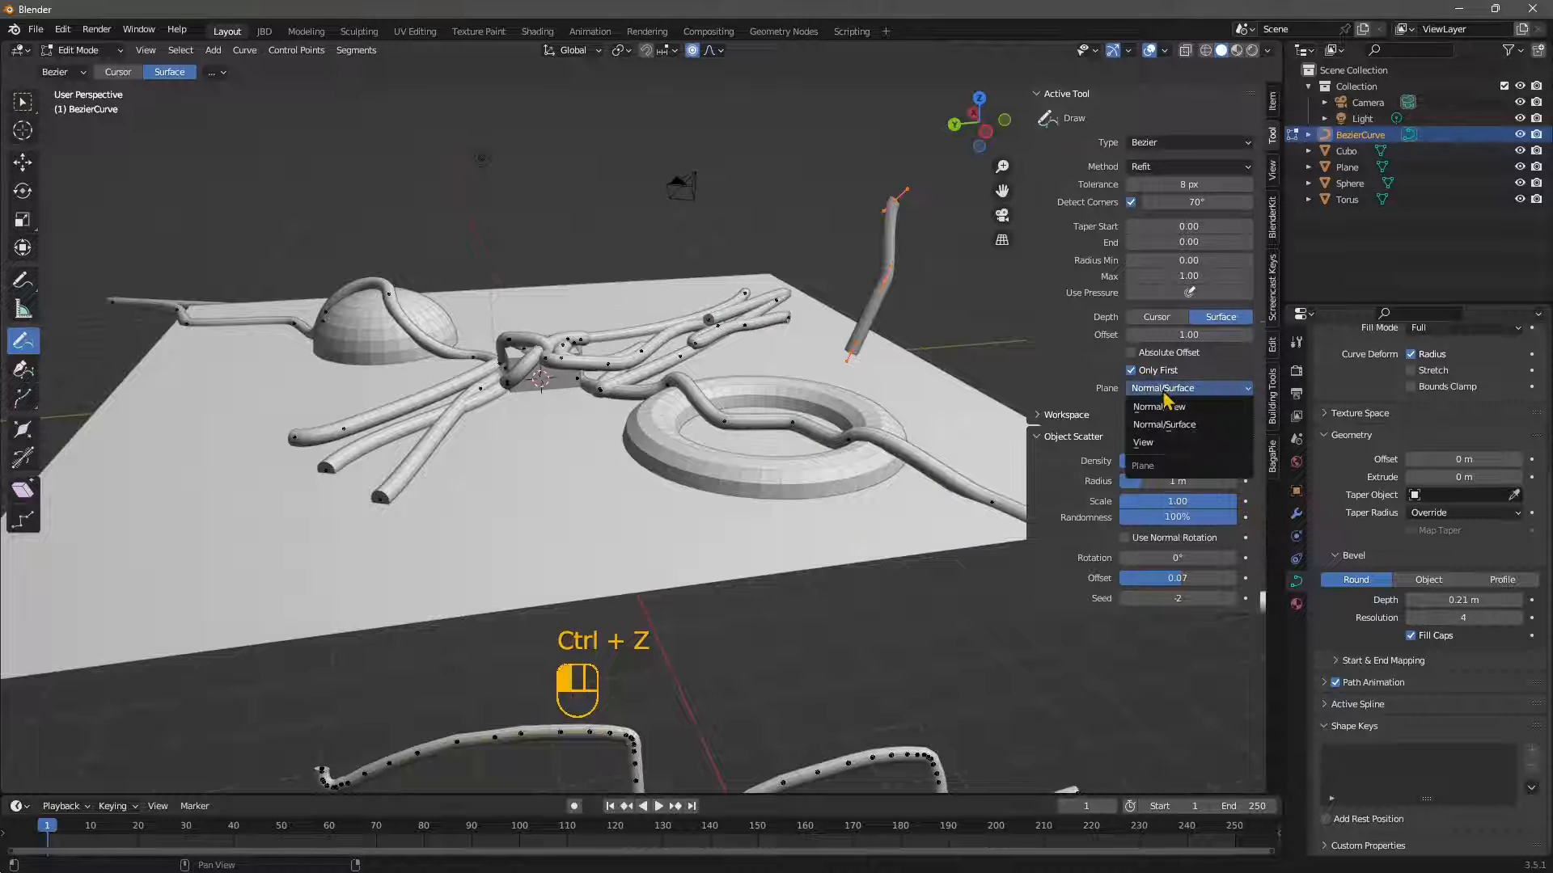
pyautogui.click(1201, 453)
pyautogui.moveTo(809, 349); pyautogui.dragTo(825, 192)
pyautogui.moveTo(825, 193)
pyautogui.mouseDown(button='middle')
pyautogui.moveTo(853, 366)
pyautogui.moveTo(694, 371)
pyautogui.moveTo(769, 353)
pyautogui.mouseUp(button='middle')
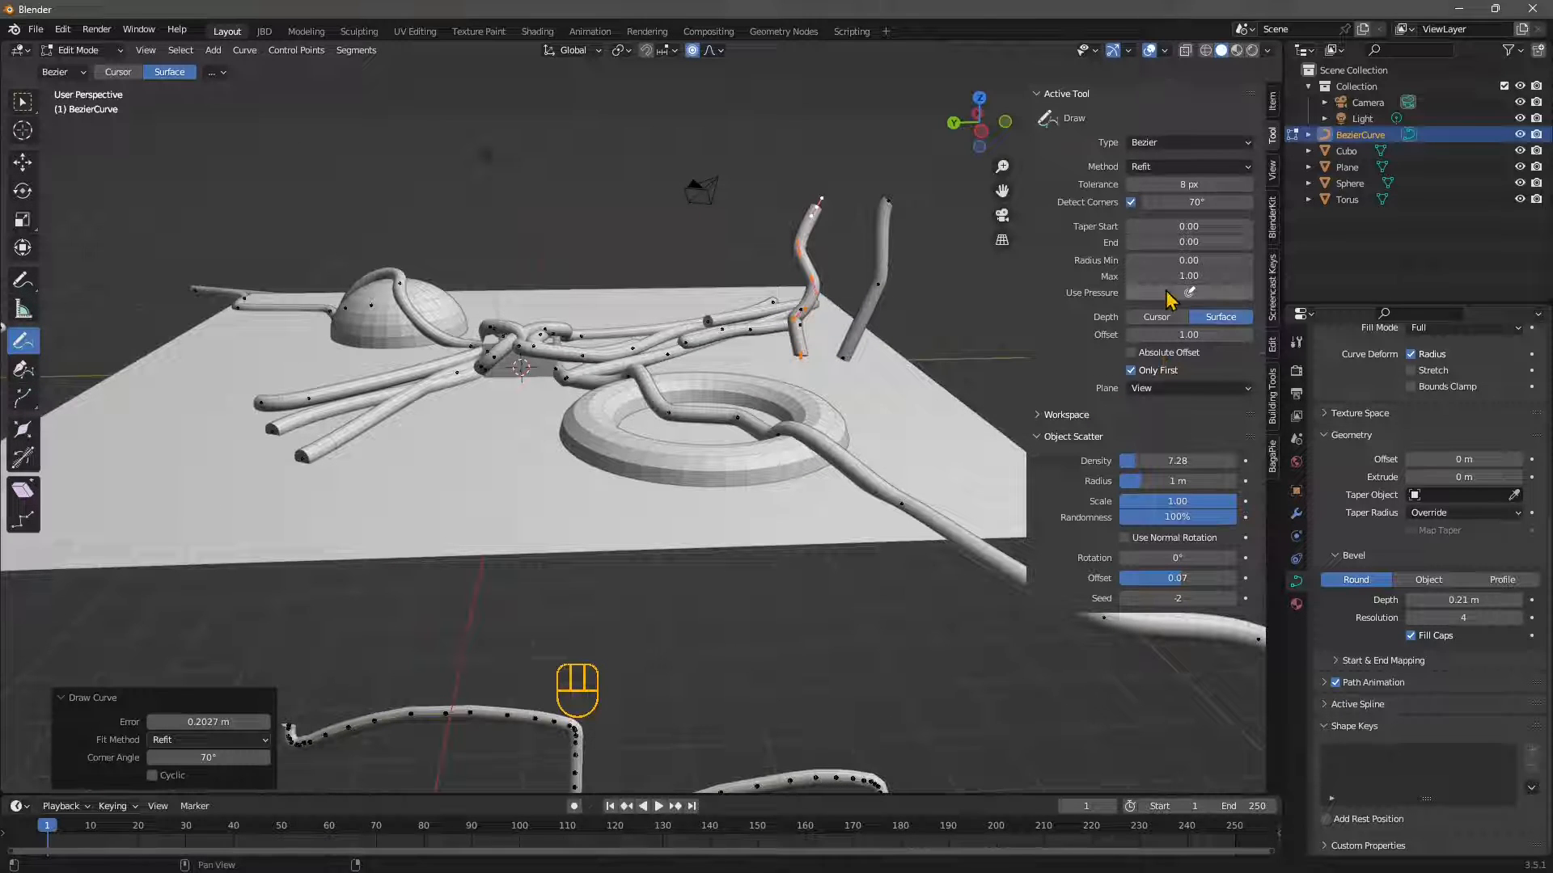
# Try drawing a curve with Only First disabled, undo the stroke, and enable Only First again
pyautogui.click(1130, 369)
pyautogui.moveTo(865, 374)
pyautogui.mouseDown()
pyautogui.moveTo(774, 324)
pyautogui.moveTo(673, 190)
pyautogui.mouseUp()
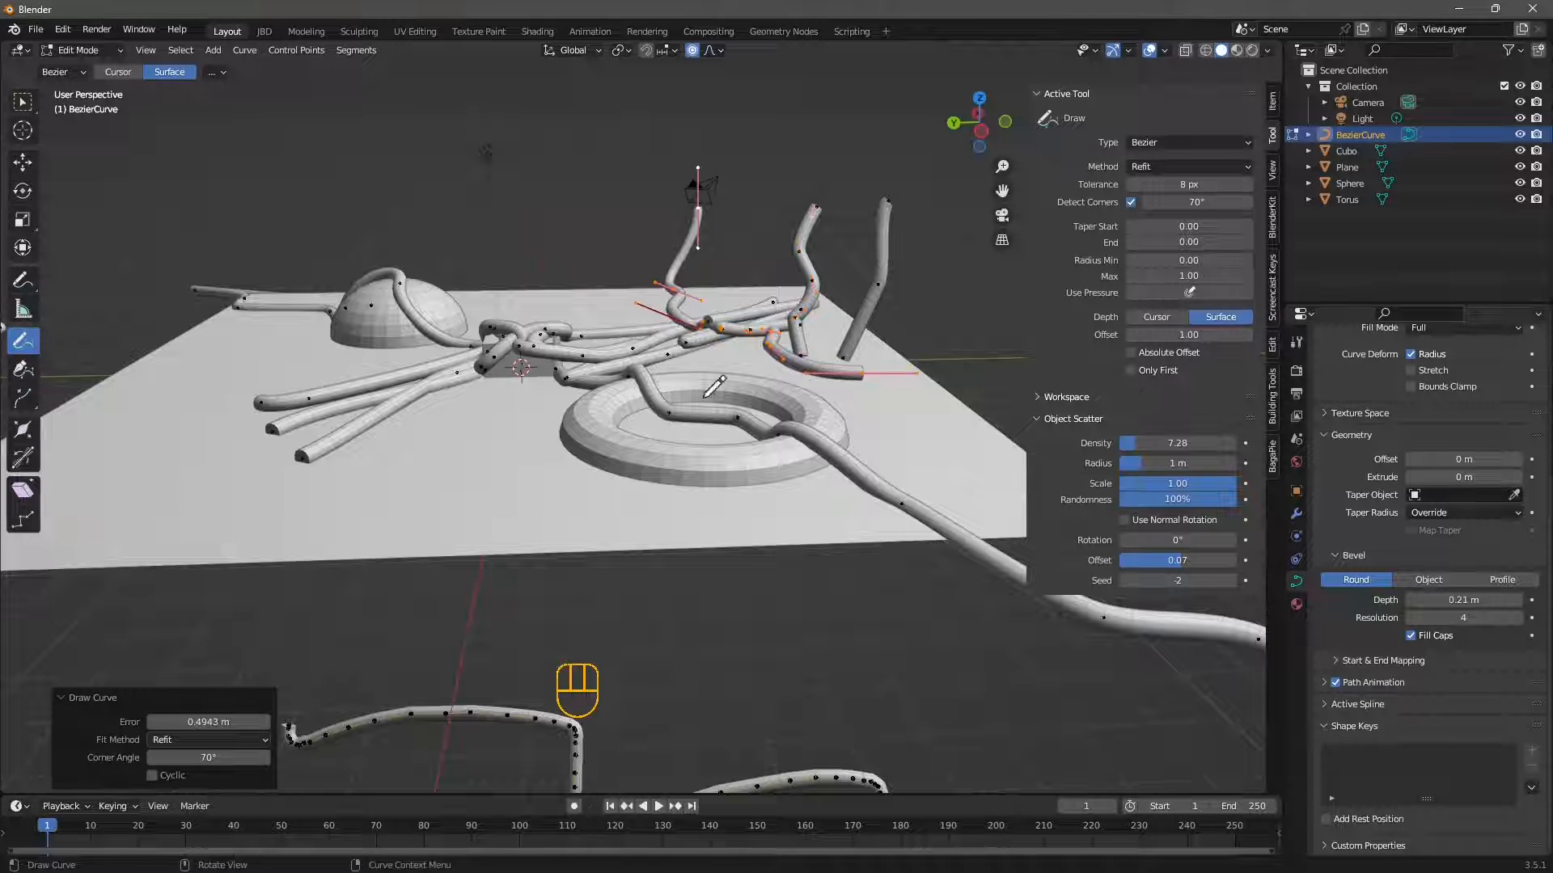
pyautogui.moveTo(719, 275); pyautogui.dragTo(869, 342, button='middle')
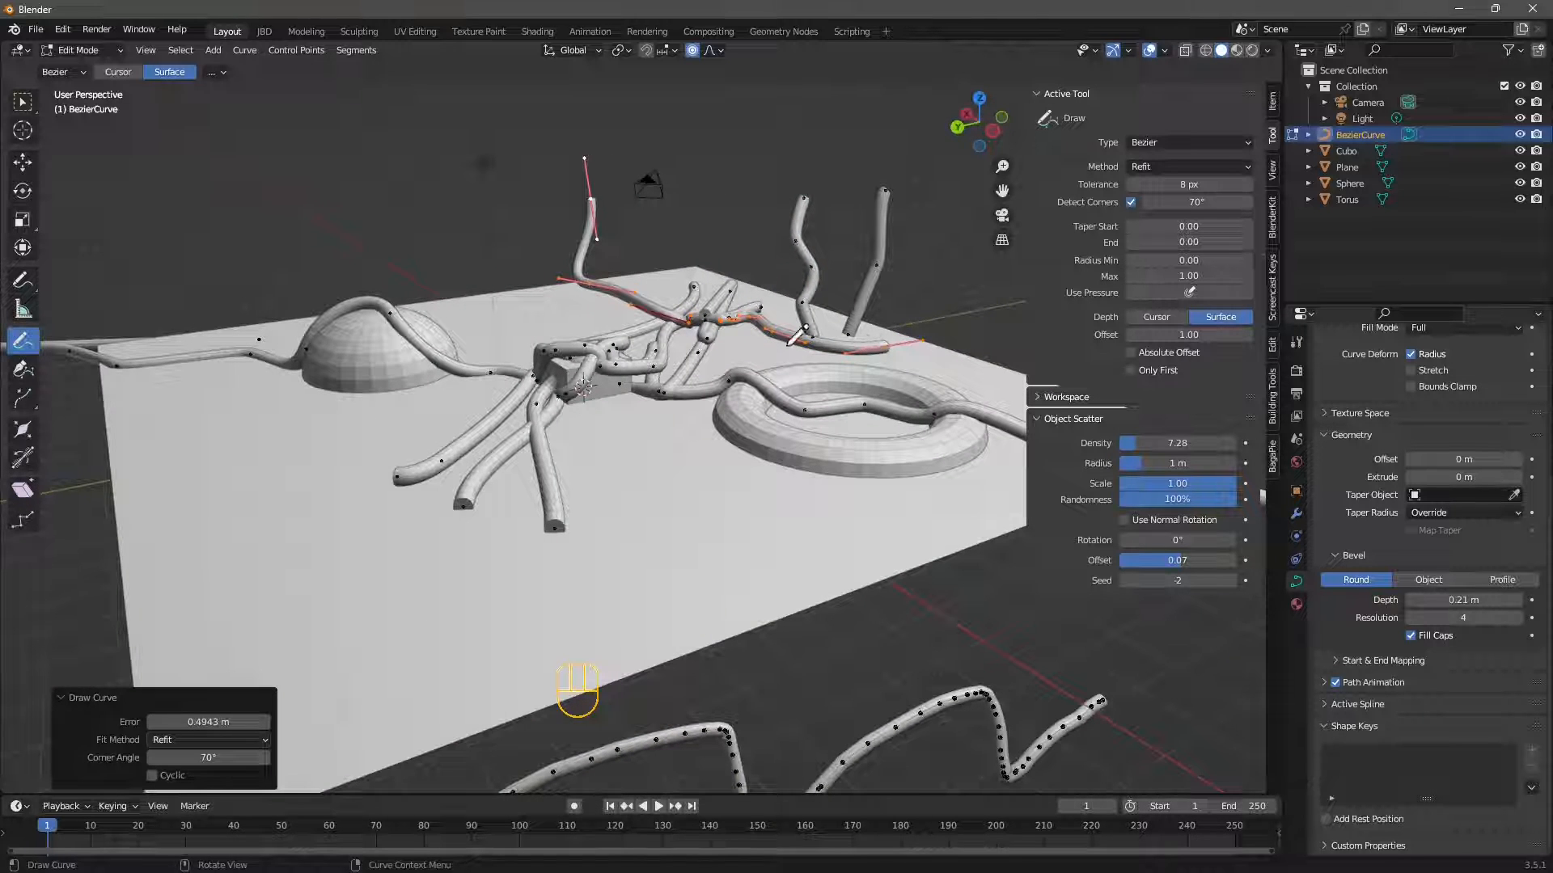
pyautogui.moveTo(698, 383); pyautogui.dragTo(857, 389, button='middle')
pyautogui.hotkey('ctrl', 'z')
pyautogui.click(1131, 370)
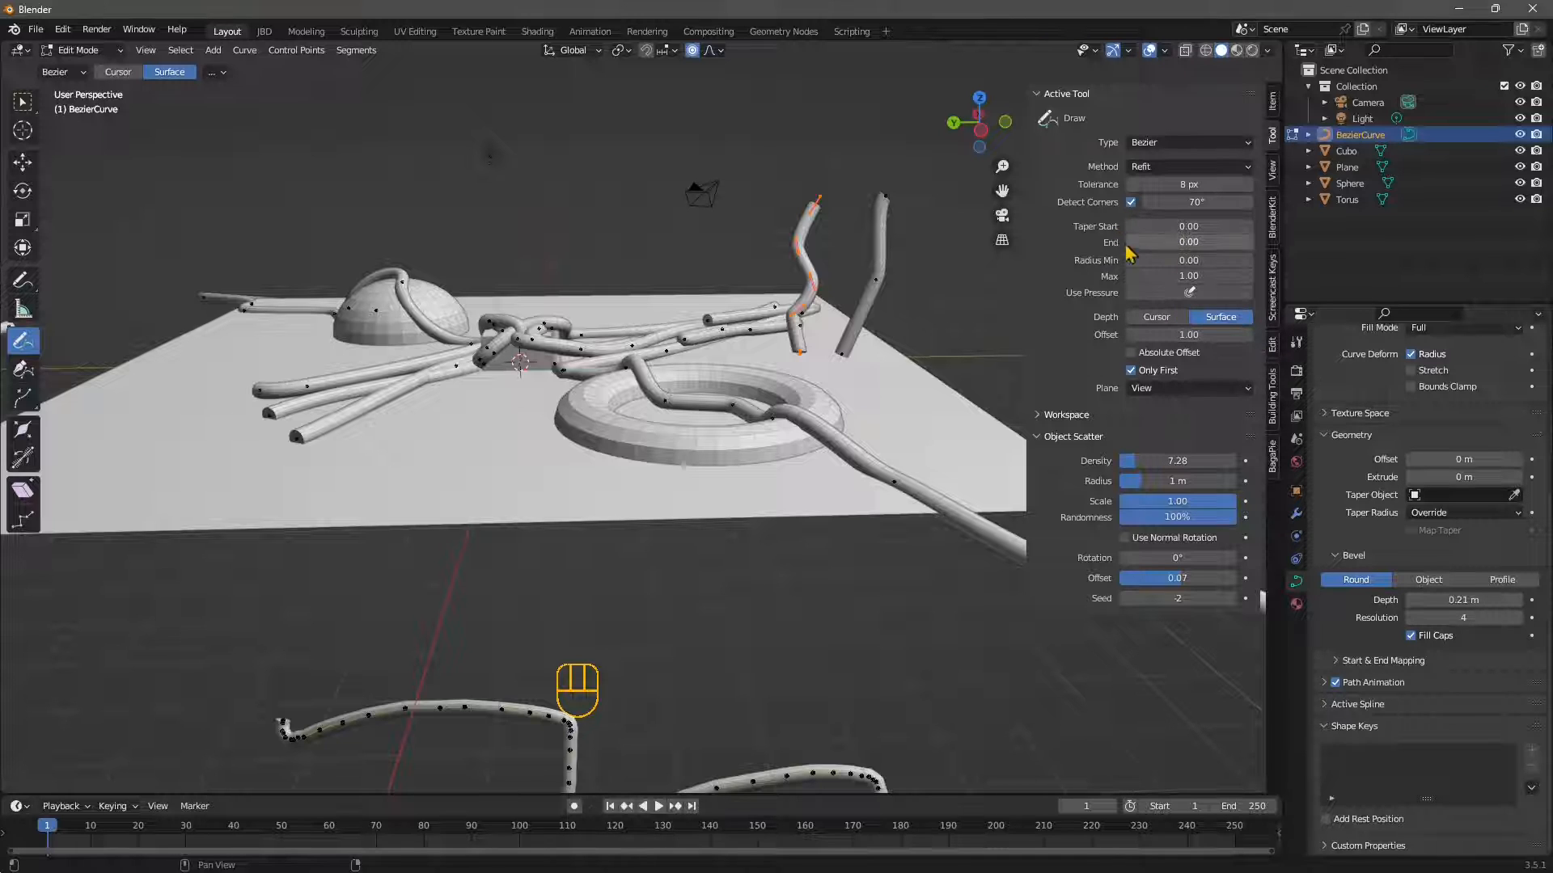
# Draw one upright tapered curve with Taper End at 0.52, and seven more along the plane's far edge with Taper End at 0.81
pyautogui.moveTo(1176, 243)
pyautogui.mouseDown()
pyautogui.moveTo(1213, 243)
pyautogui.moveTo(1178, 242)
pyautogui.mouseUp()
pyautogui.moveTo(884, 374)
pyautogui.mouseDown()
pyautogui.moveTo(934, 223)
pyautogui.moveTo(930, 241)
pyautogui.mouseUp()
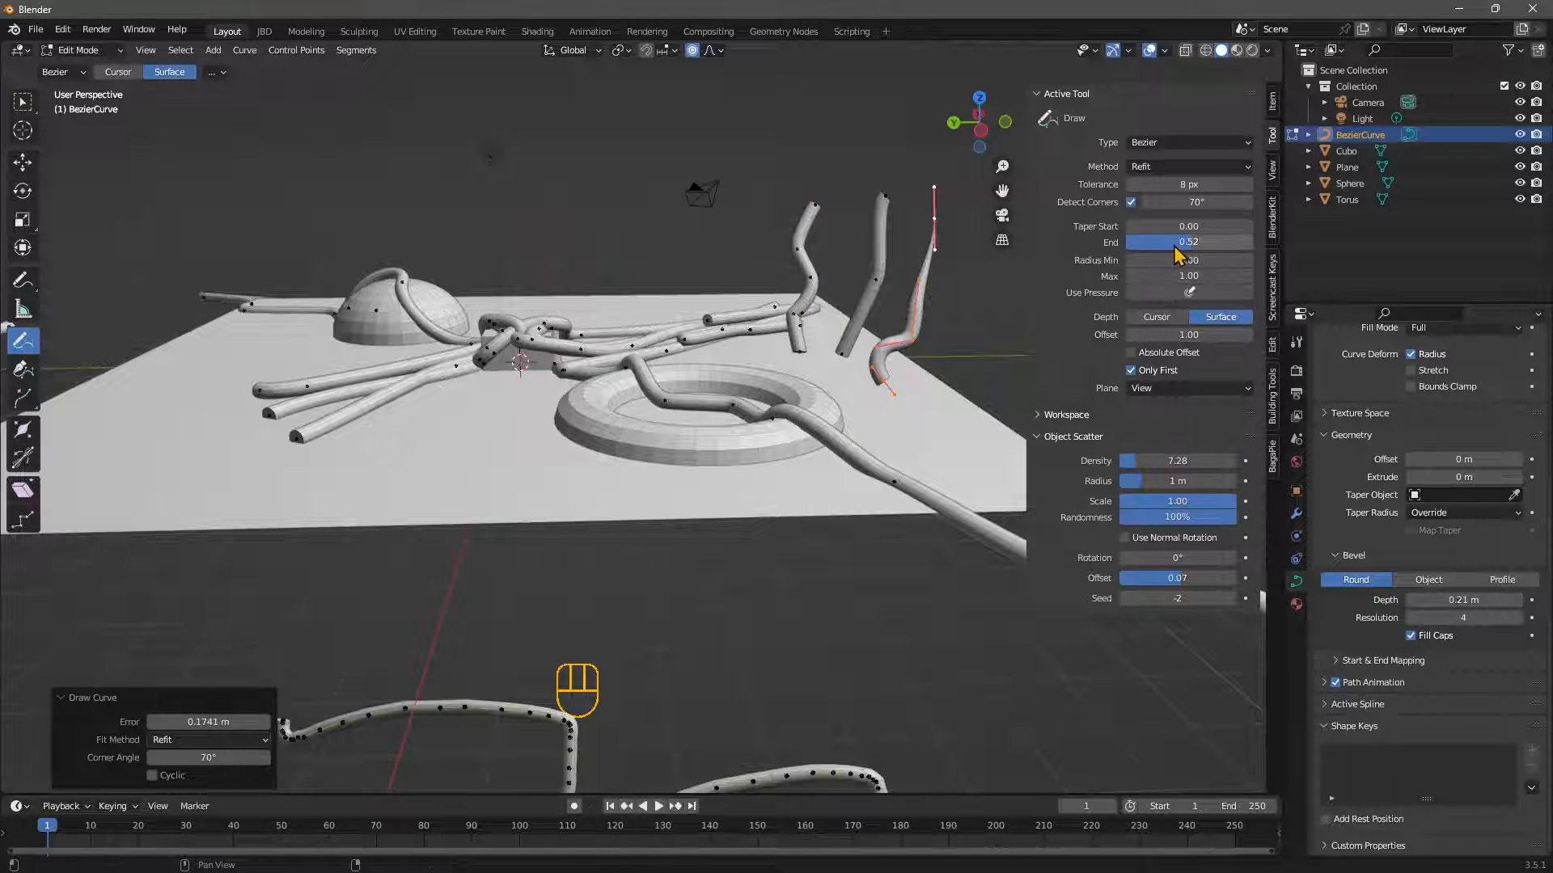
pyautogui.moveTo(1187, 243); pyautogui.dragTo(1191, 243)
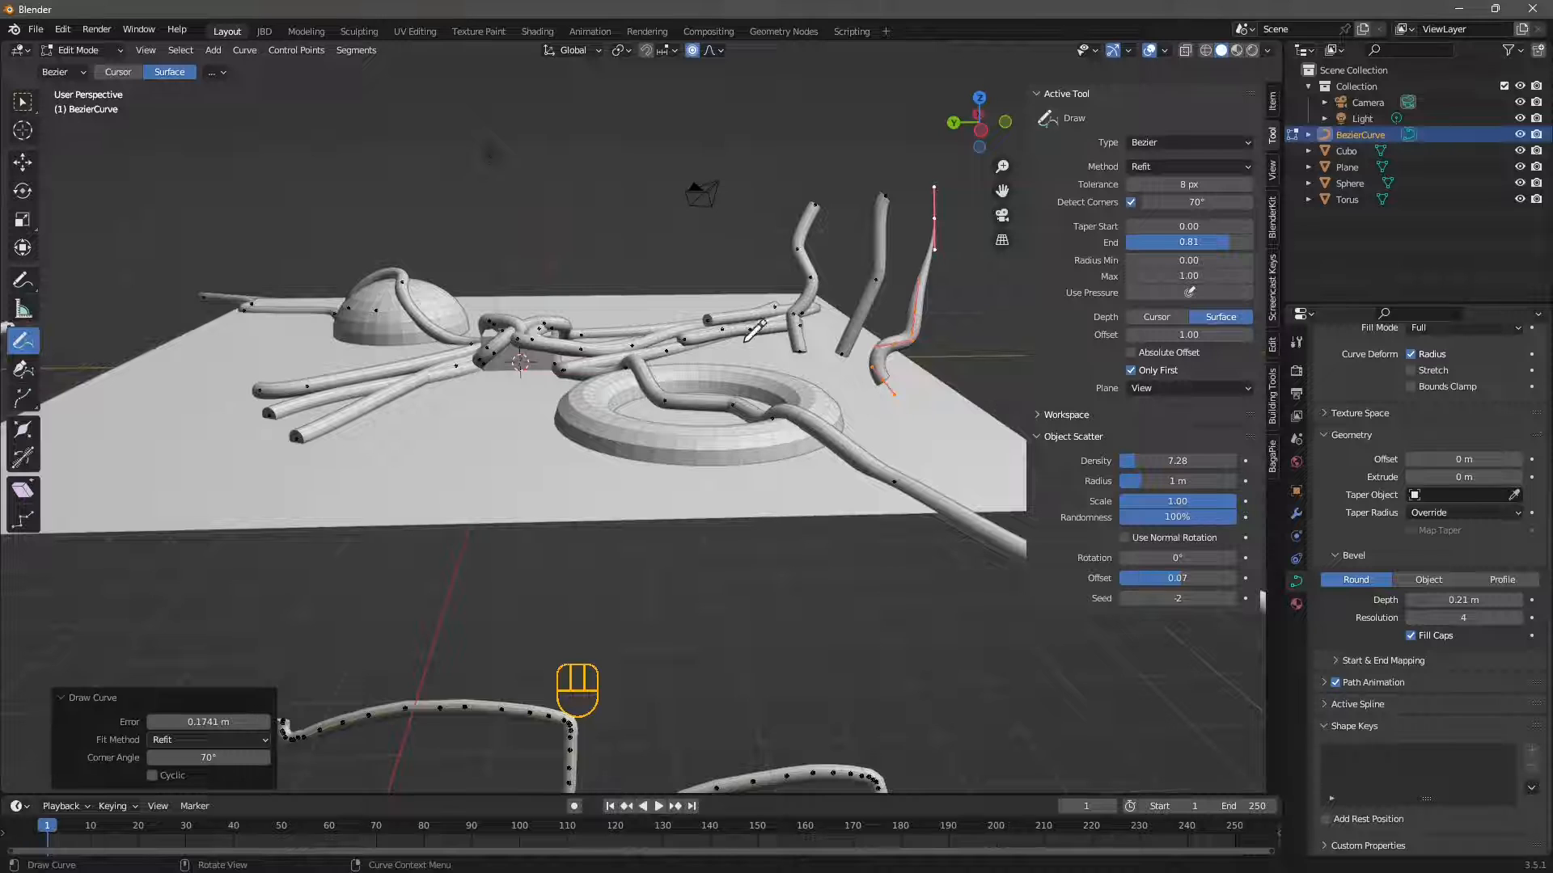
pyautogui.moveTo(665, 298); pyautogui.dragTo(644, 186)
pyautogui.moveTo(581, 308); pyautogui.dragTo(589, 185)
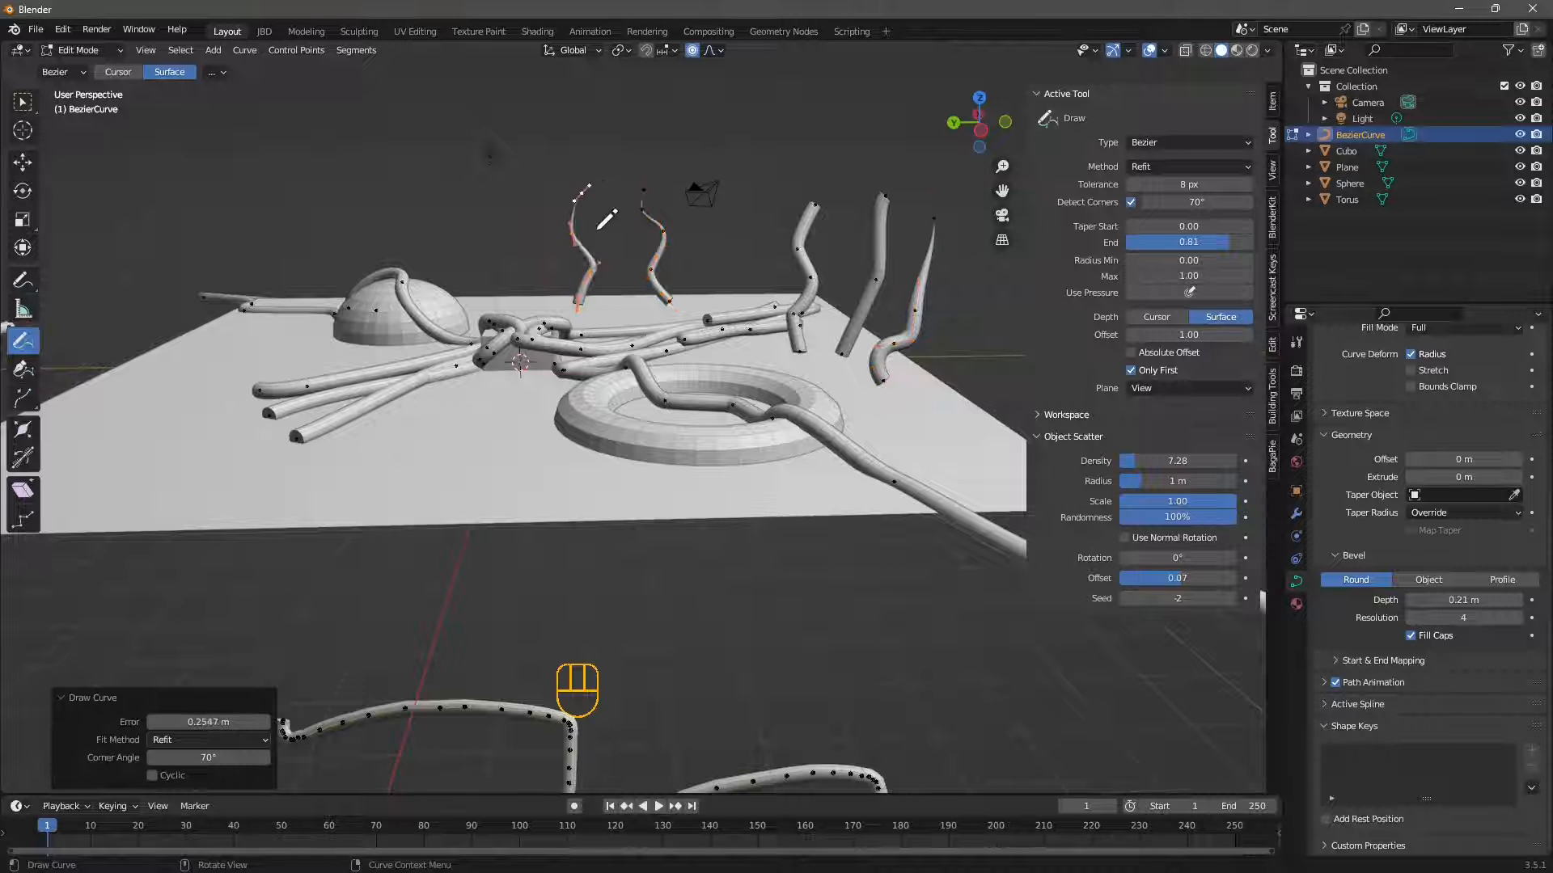
pyautogui.moveTo(715, 299); pyautogui.dragTo(730, 195)
pyautogui.moveTo(778, 299); pyautogui.dragTo(766, 171)
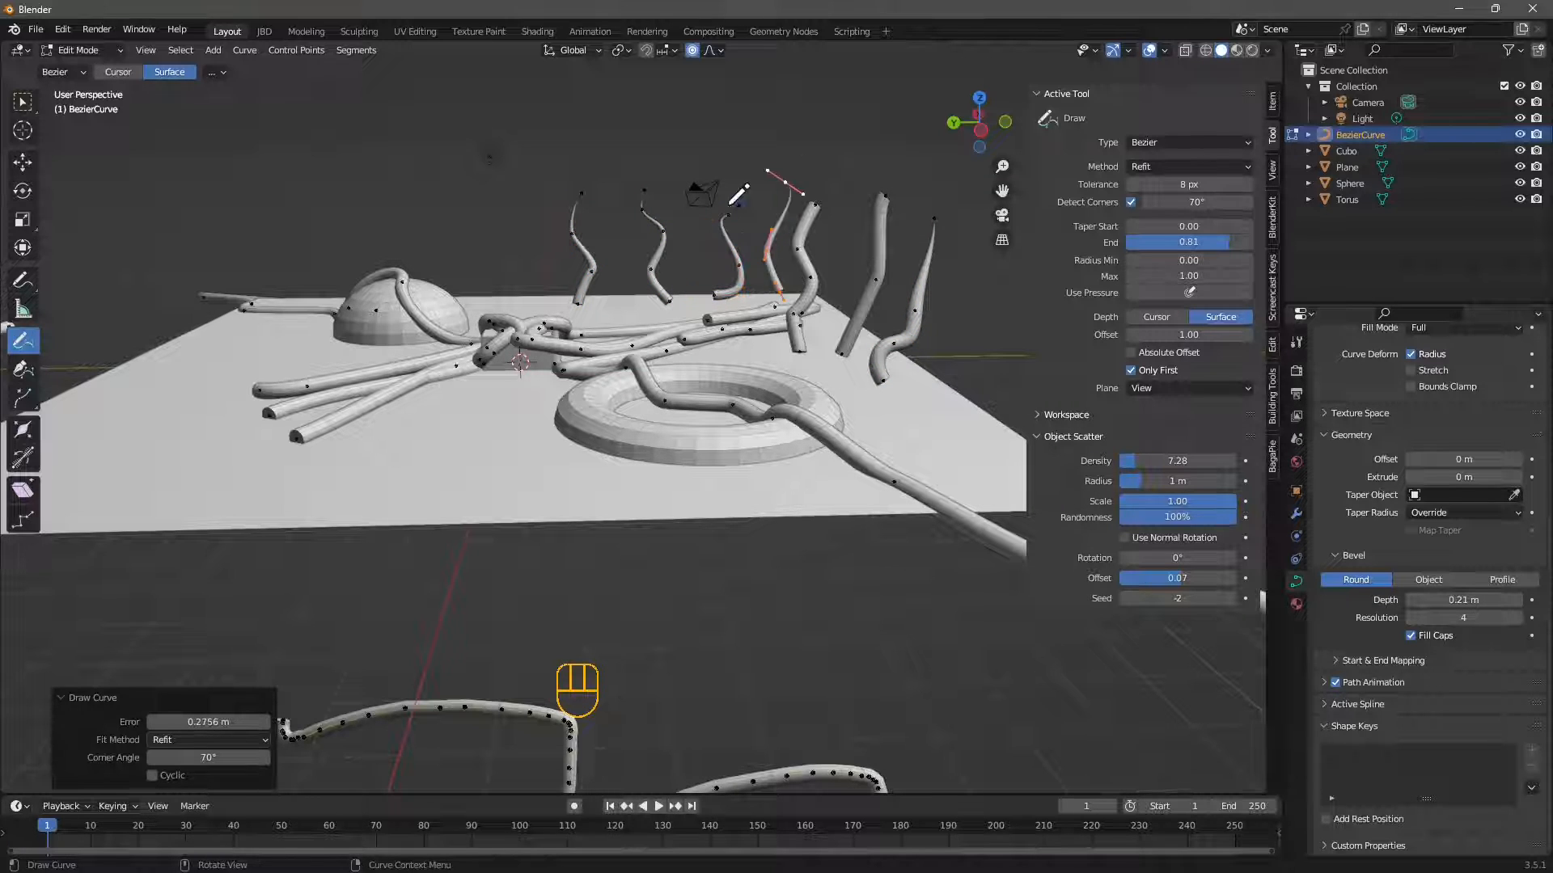
pyautogui.moveTo(555, 304); pyautogui.dragTo(550, 166)
pyautogui.moveTo(614, 306); pyautogui.dragTo(609, 192)
pyautogui.moveTo(685, 327); pyautogui.dragTo(706, 152)
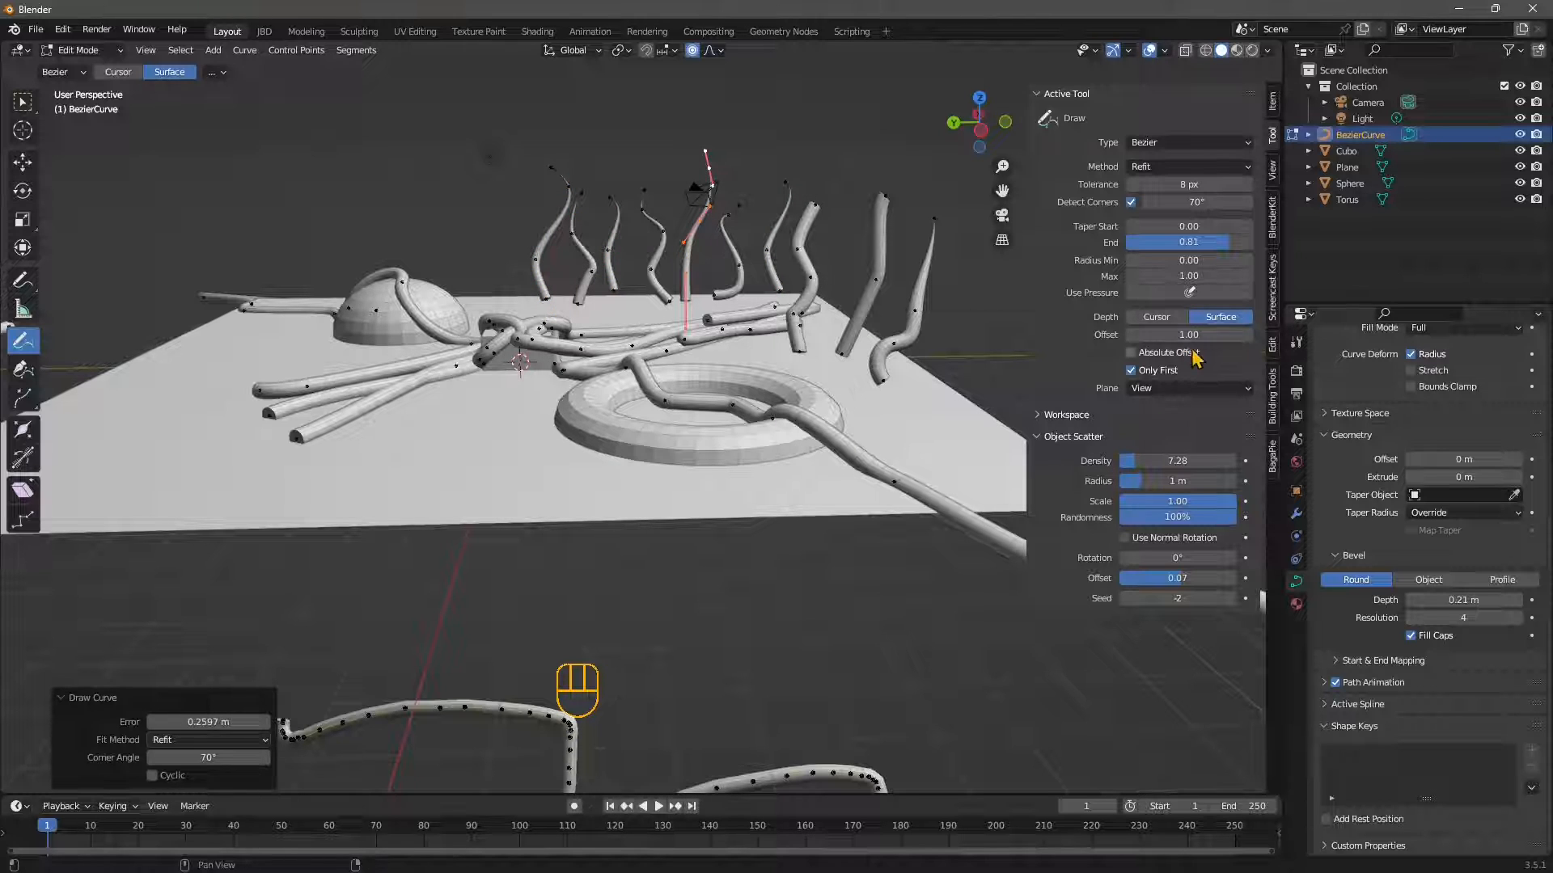
# Set Taper Start to 0.42 and Taper End to 0.00, and draw upright curves around the sphere, the last with a changed maximum radius
pyautogui.moveTo(1228, 242); pyautogui.dragTo(1179, 226)
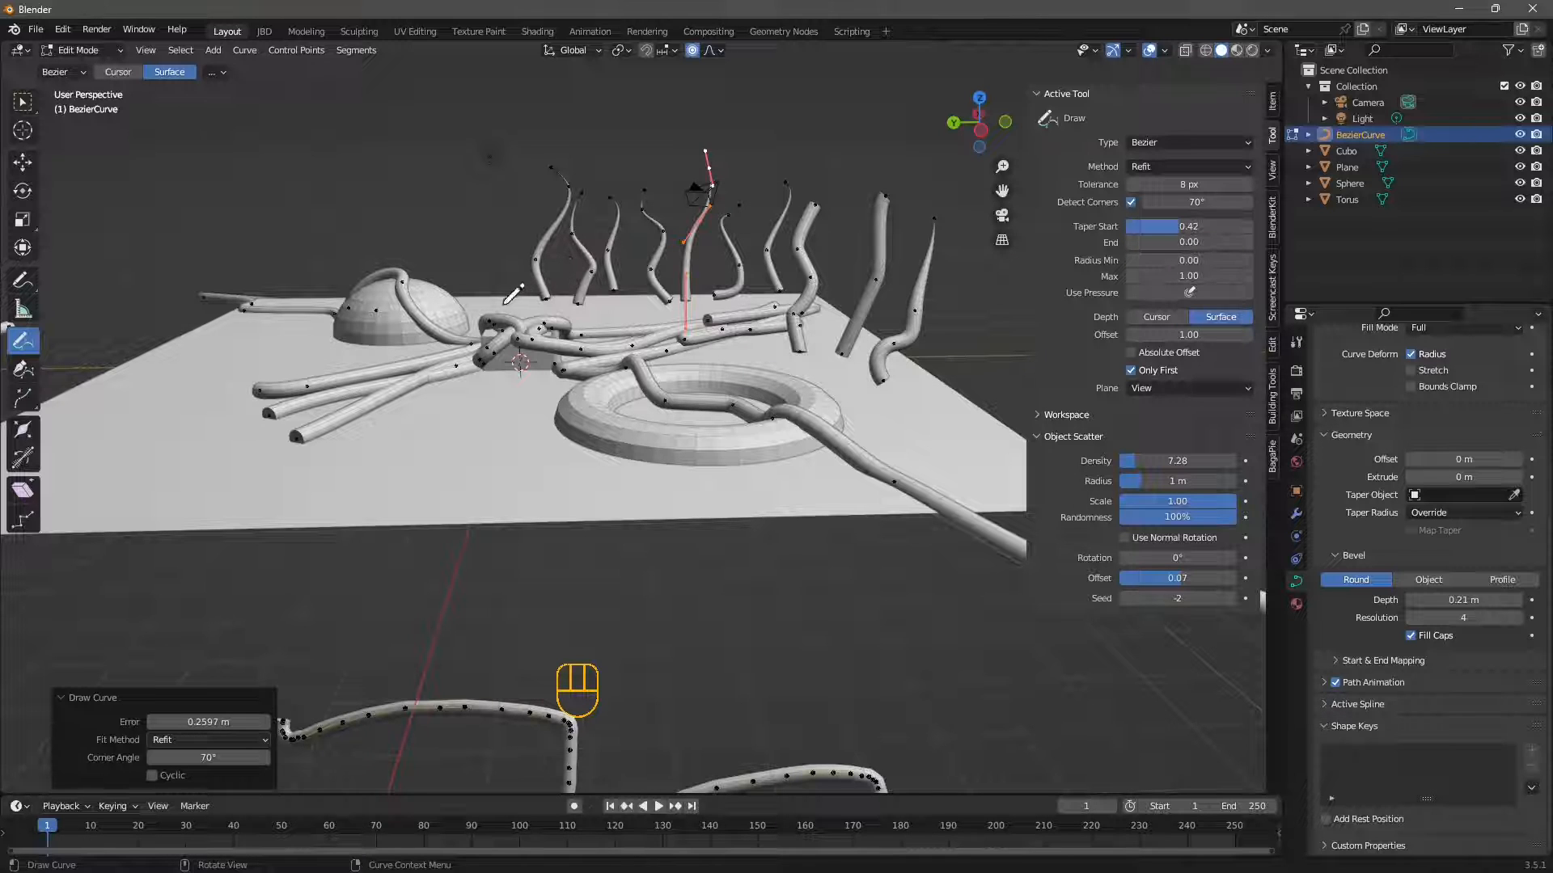
pyautogui.moveTo(504, 306); pyautogui.dragTo(511, 196)
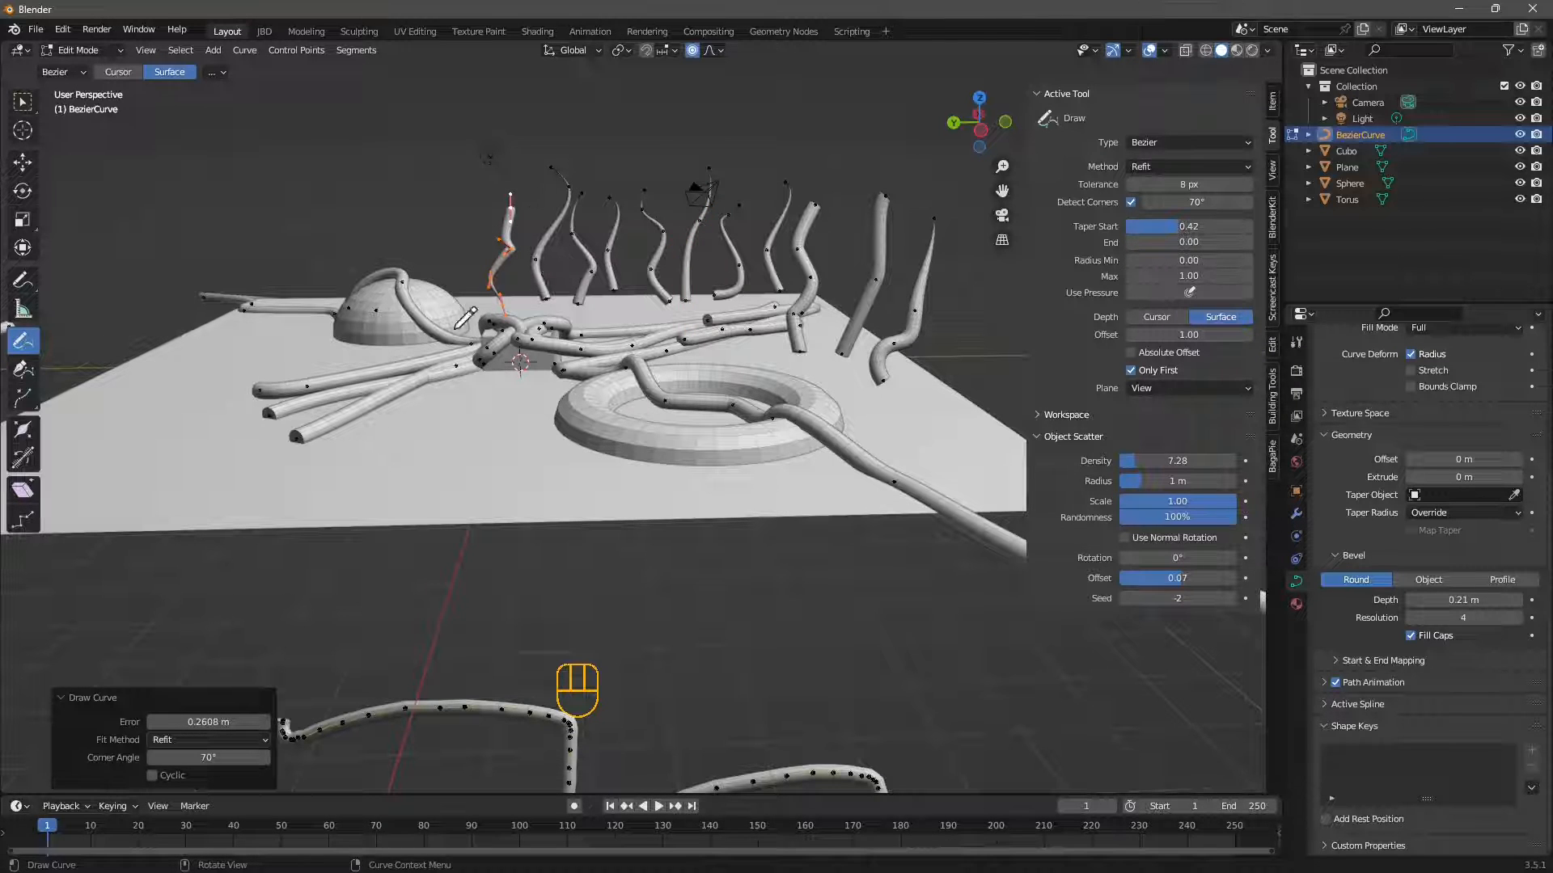
pyautogui.moveTo(273, 360)
pyautogui.mouseDown()
pyautogui.moveTo(307, 283)
pyautogui.moveTo(320, 169)
pyautogui.mouseUp()
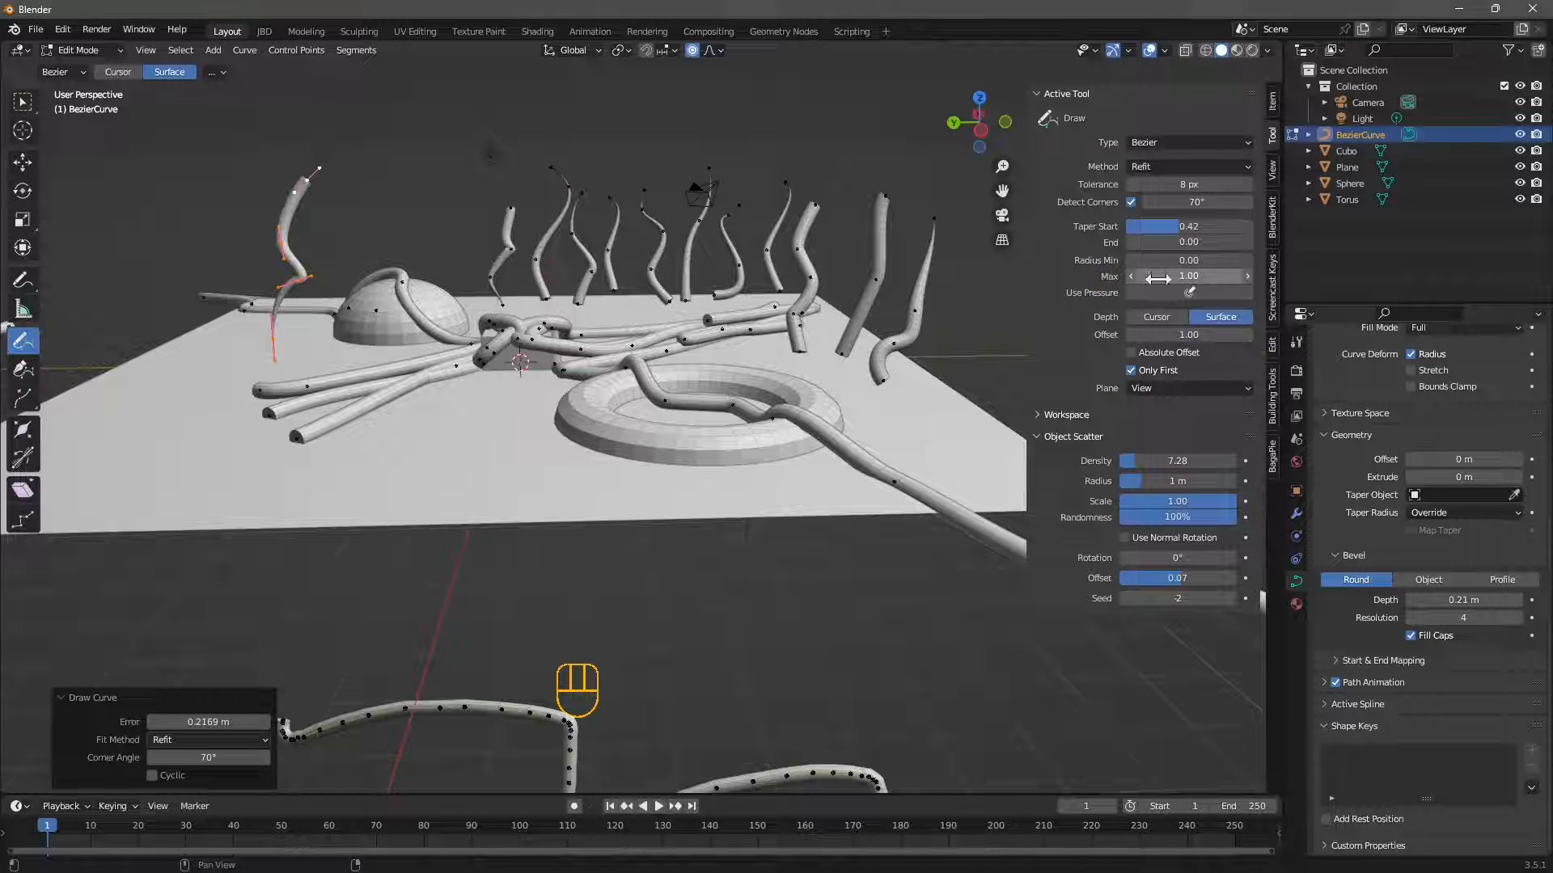
pyautogui.moveTo(1157, 278); pyautogui.dragTo(1201, 279)
pyautogui.moveTo(198, 363); pyautogui.dragTo(207, 182)
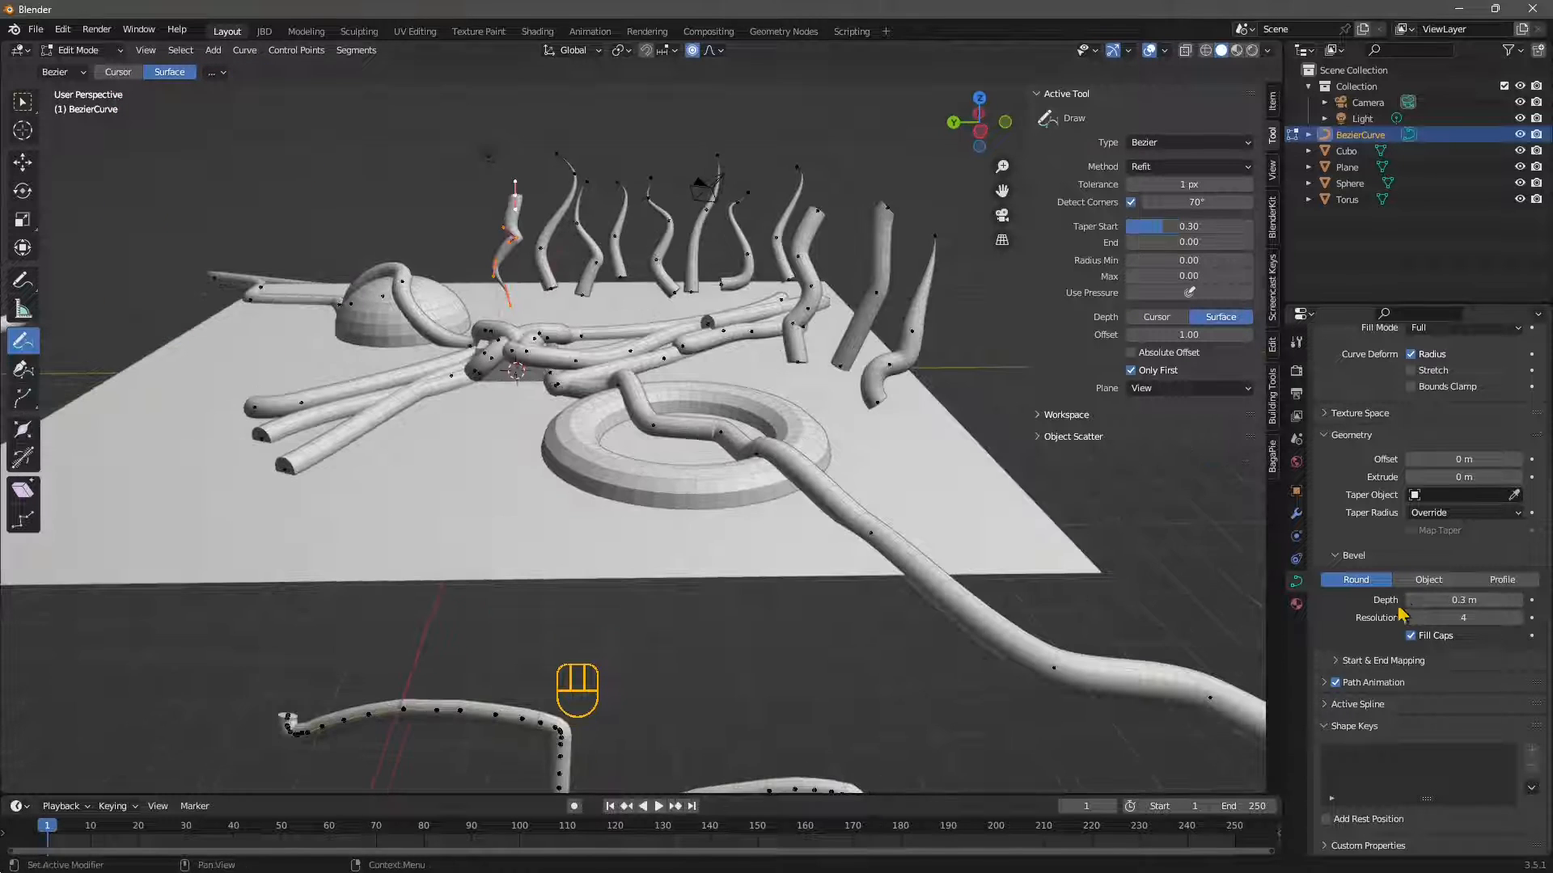
# Draw a wavy curve across the torus and plane with 1 px tolerance and 0.16 m bevel depth, and adjust the depth to 0.15 m
pyautogui.moveTo(1448, 600)
pyautogui.mouseDown()
pyautogui.moveTo(1508, 601)
pyautogui.moveTo(1439, 600)
pyautogui.mouseUp()
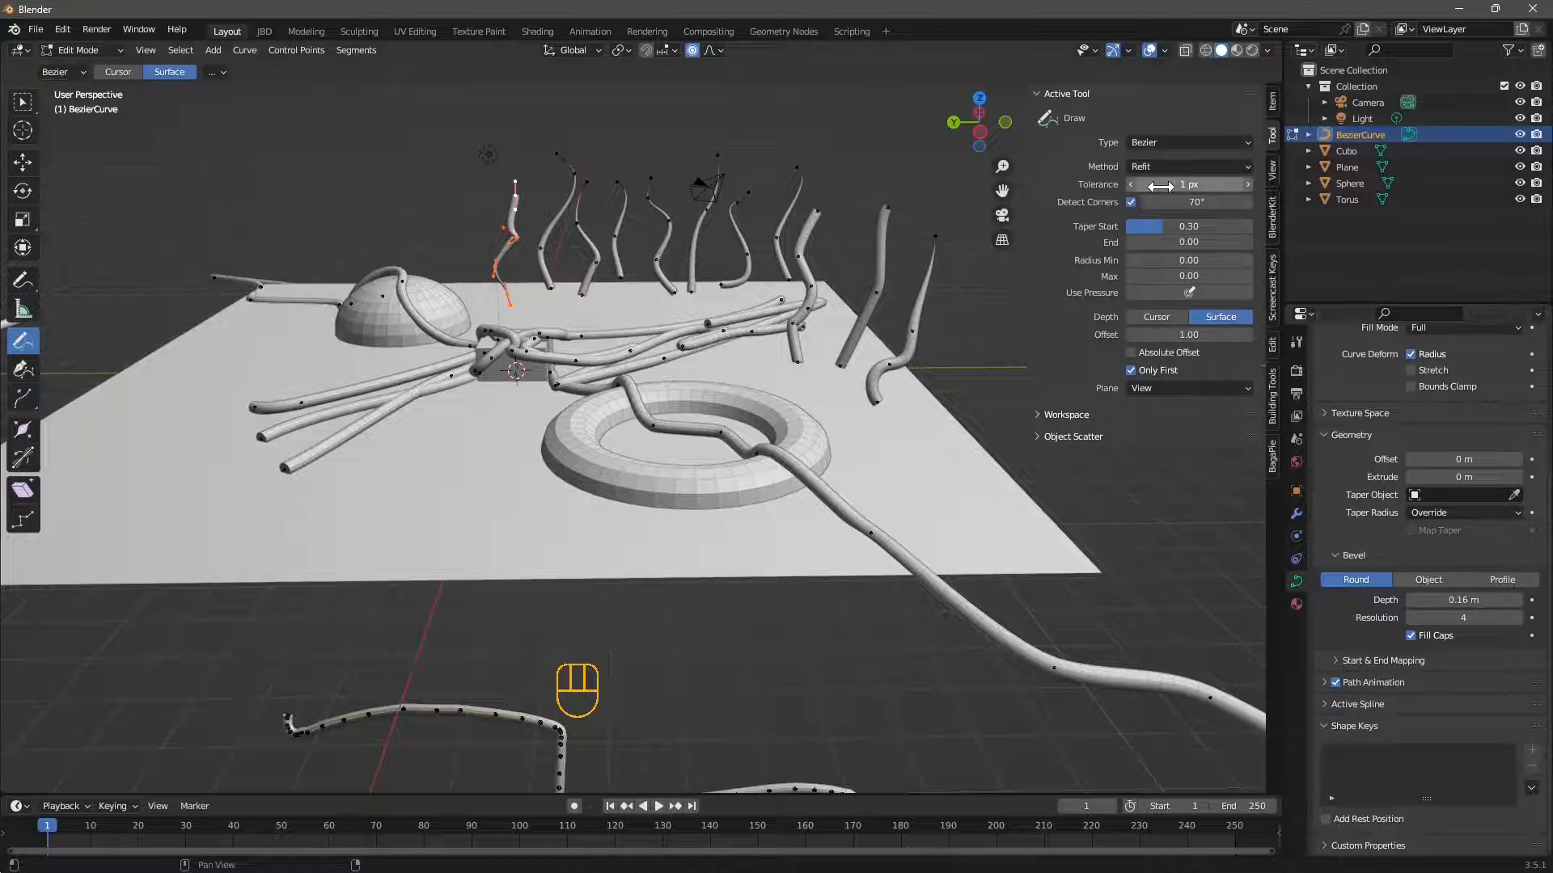
pyautogui.moveTo(1189, 184)
pyautogui.mouseDown()
pyautogui.moveTo(1205, 185)
pyautogui.moveTo(1189, 185)
pyautogui.mouseUp()
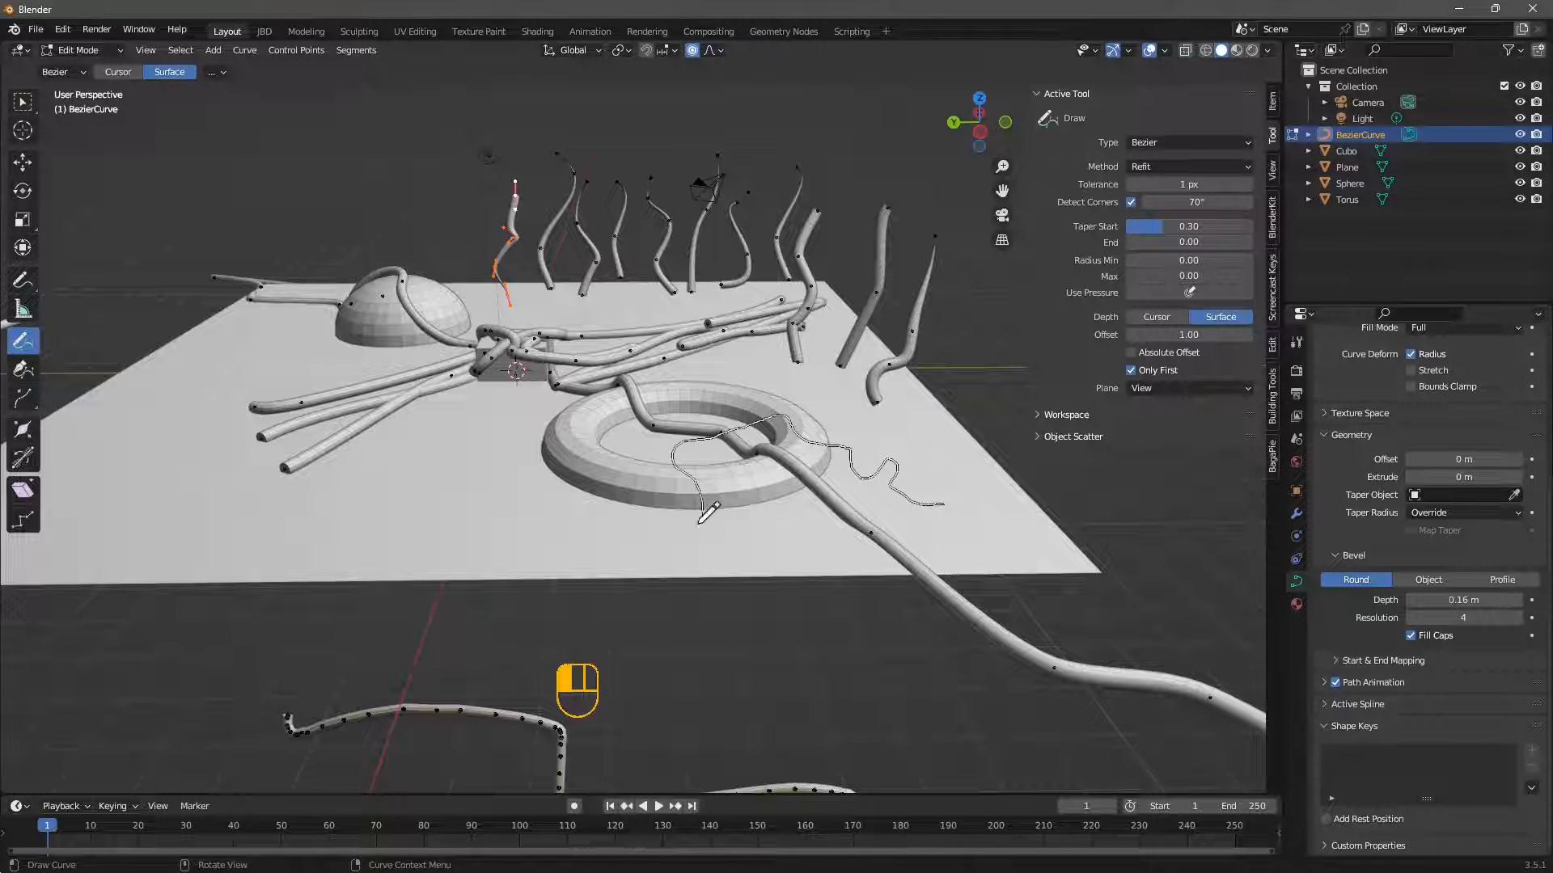
pyautogui.moveTo(463, 549); pyautogui.dragTo(430, 549)
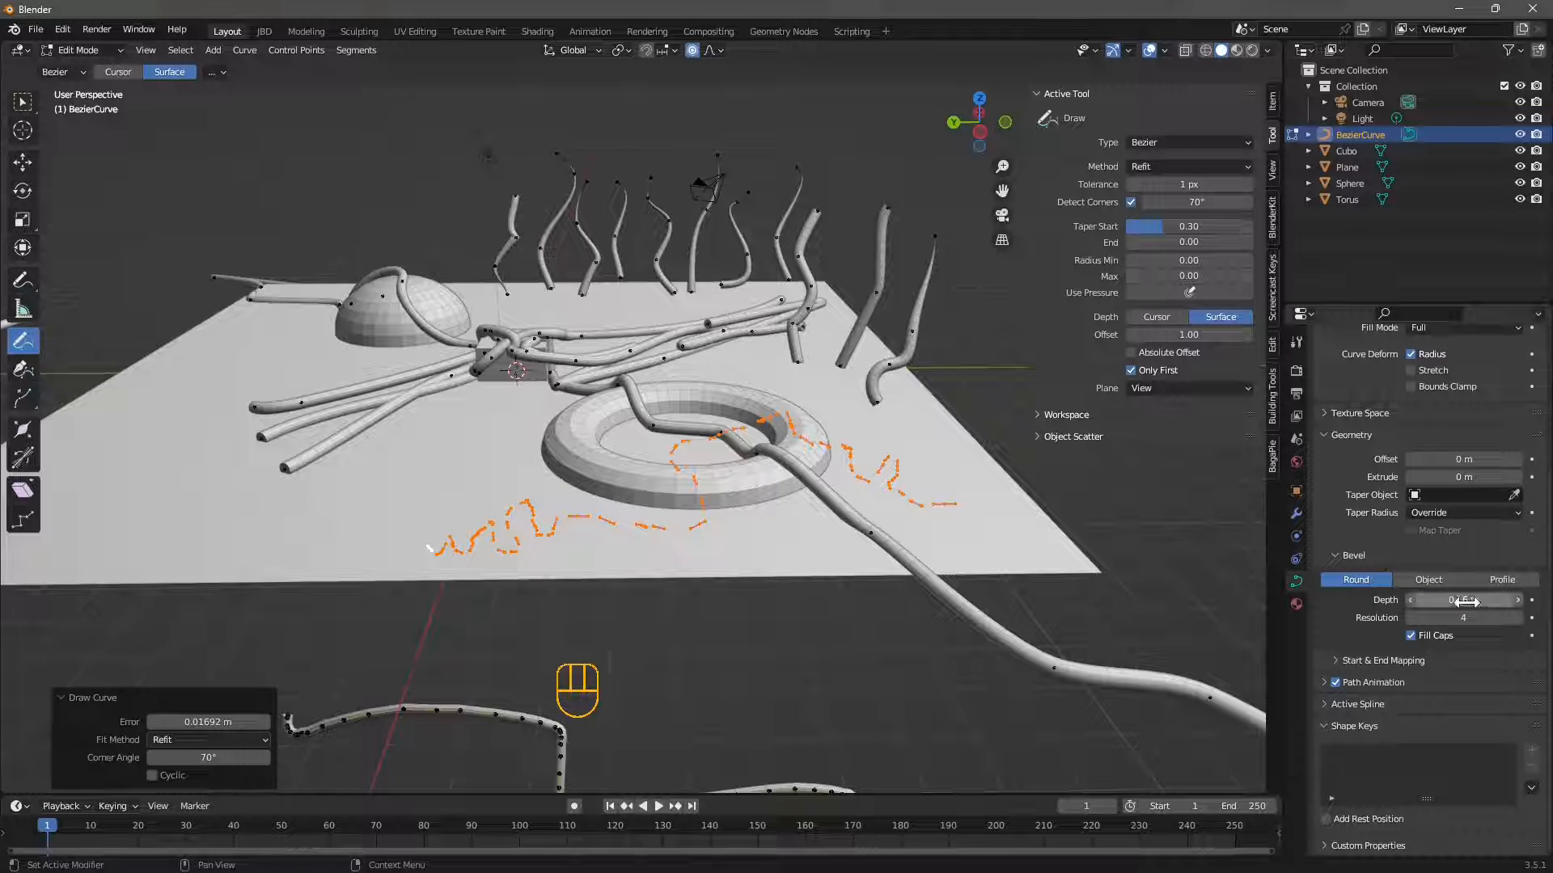
pyautogui.moveTo(1464, 600)
pyautogui.mouseDown()
pyautogui.moveTo(1447, 600)
pyautogui.moveTo(1464, 600)
pyautogui.mouseUp()
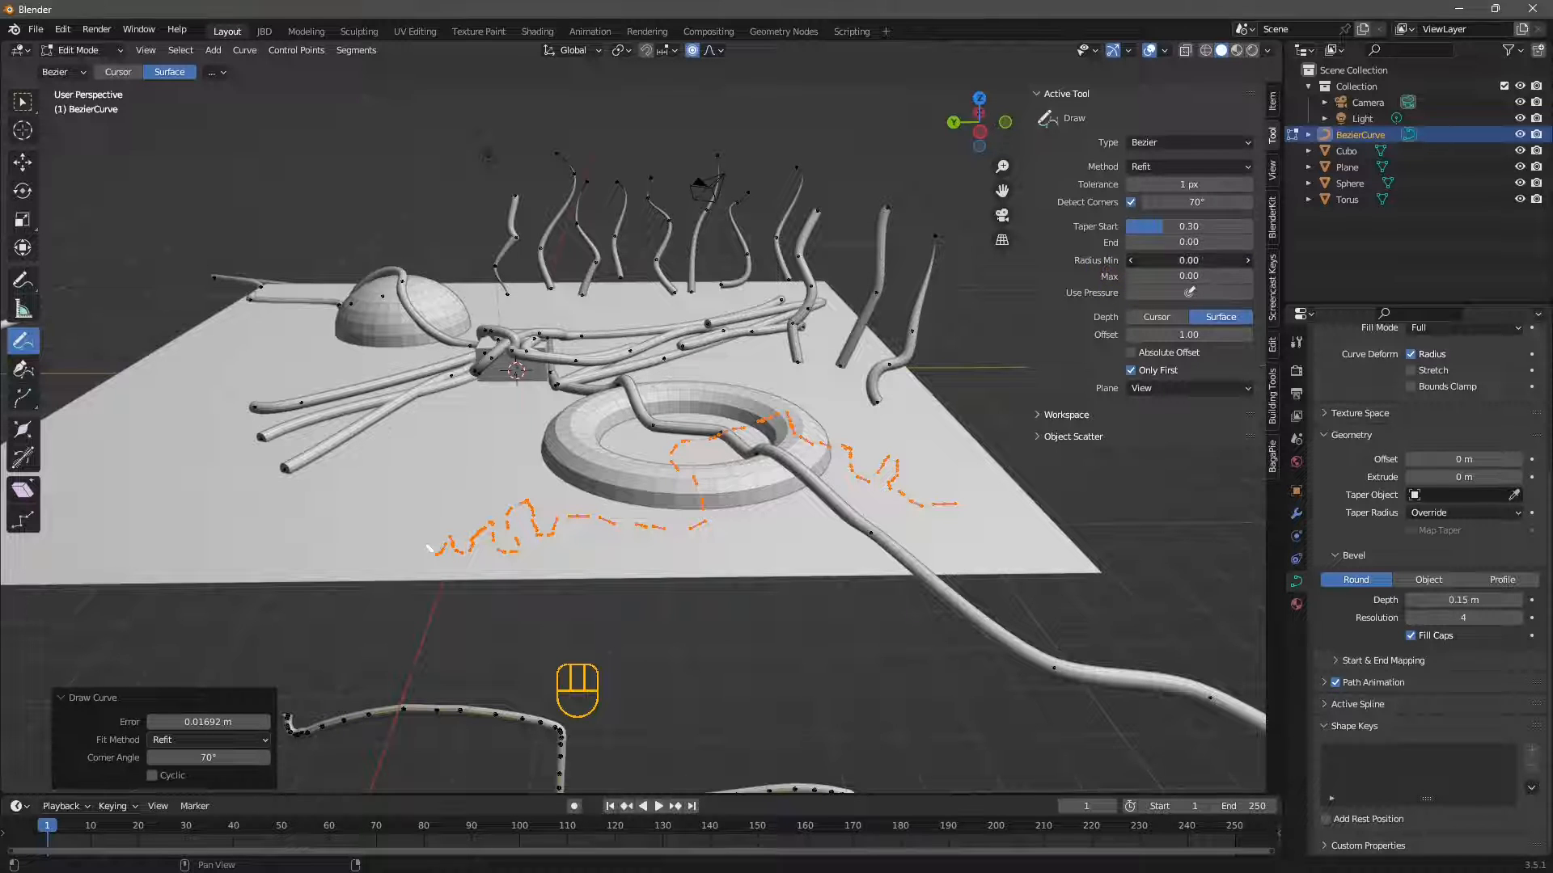
# Set Radius Min to 1.50 and Max to 2.10, and draw a thick curve across the plane and over the torus
pyautogui.moveTo(1148, 260)
pyautogui.mouseDown()
pyautogui.moveTo(1197, 260)
pyautogui.moveTo(1173, 260)
pyautogui.moveTo(1174, 276)
pyautogui.mouseUp()
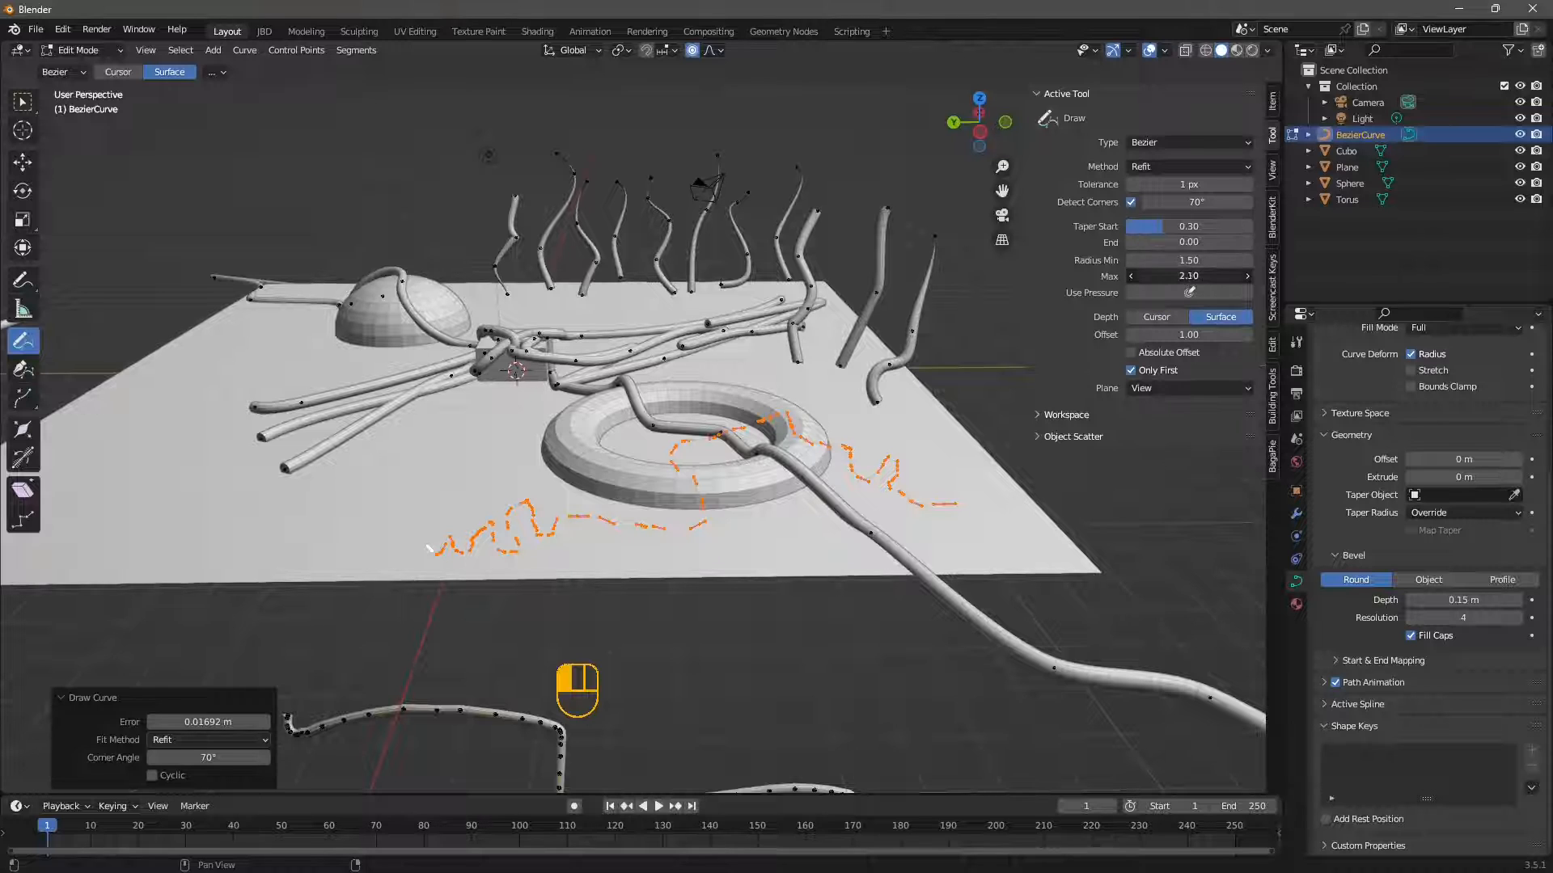
pyautogui.moveTo(372, 512)
pyautogui.mouseDown()
pyautogui.moveTo(671, 505)
pyautogui.moveTo(906, 457)
pyautogui.moveTo(928, 467)
pyautogui.mouseUp()
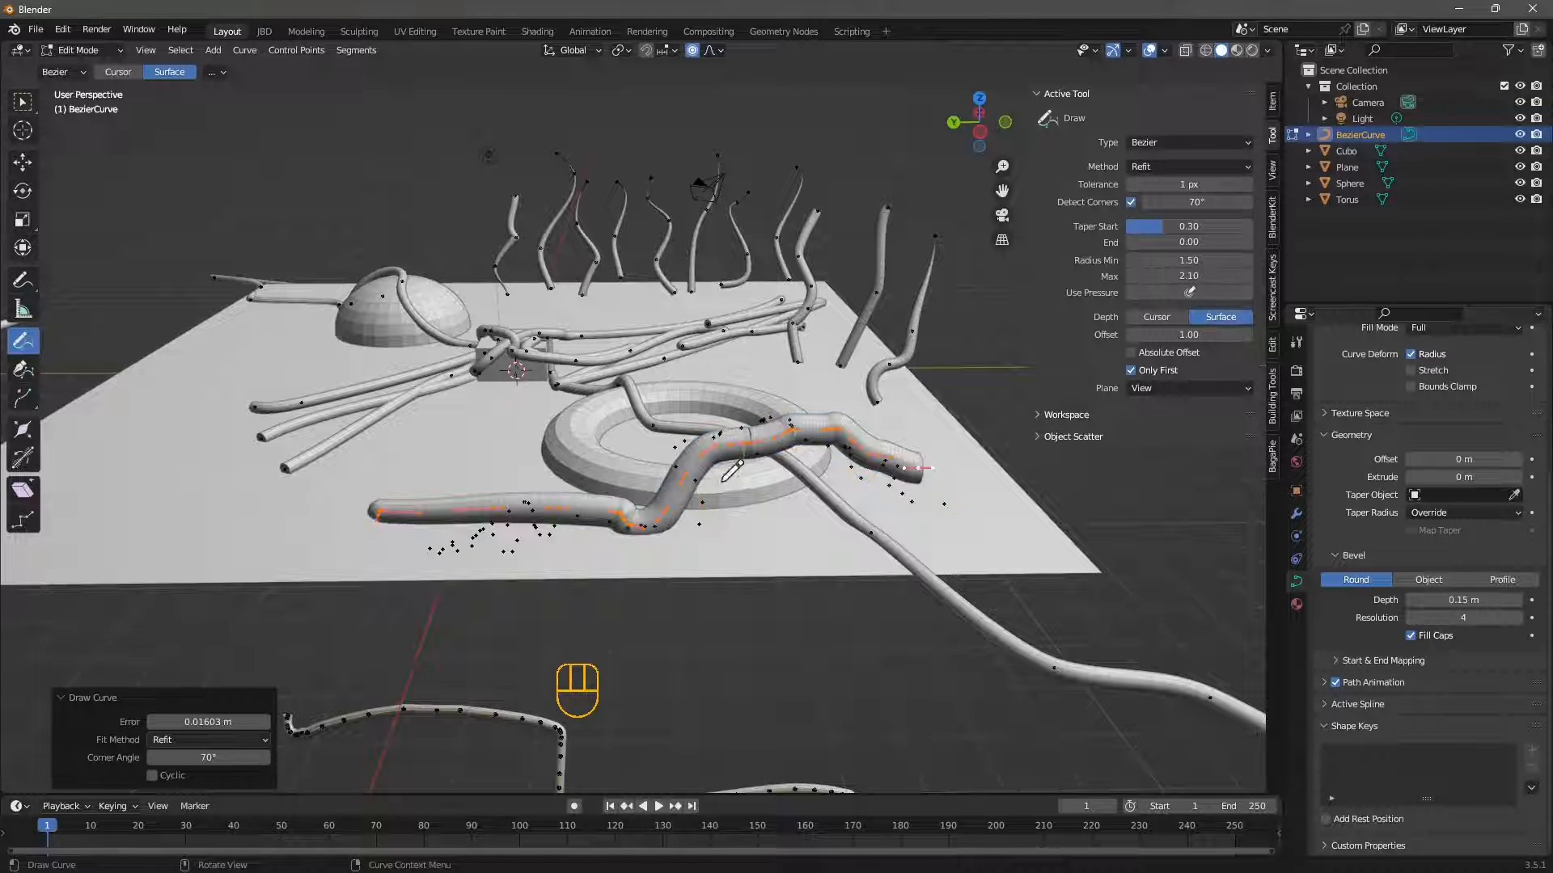
# Set Radius Min to 0.40 and Max to 1.60, check the plane options of Only First, and leave Only First disabled
pyautogui.moveTo(1189, 259); pyautogui.dragTo(1155, 276)
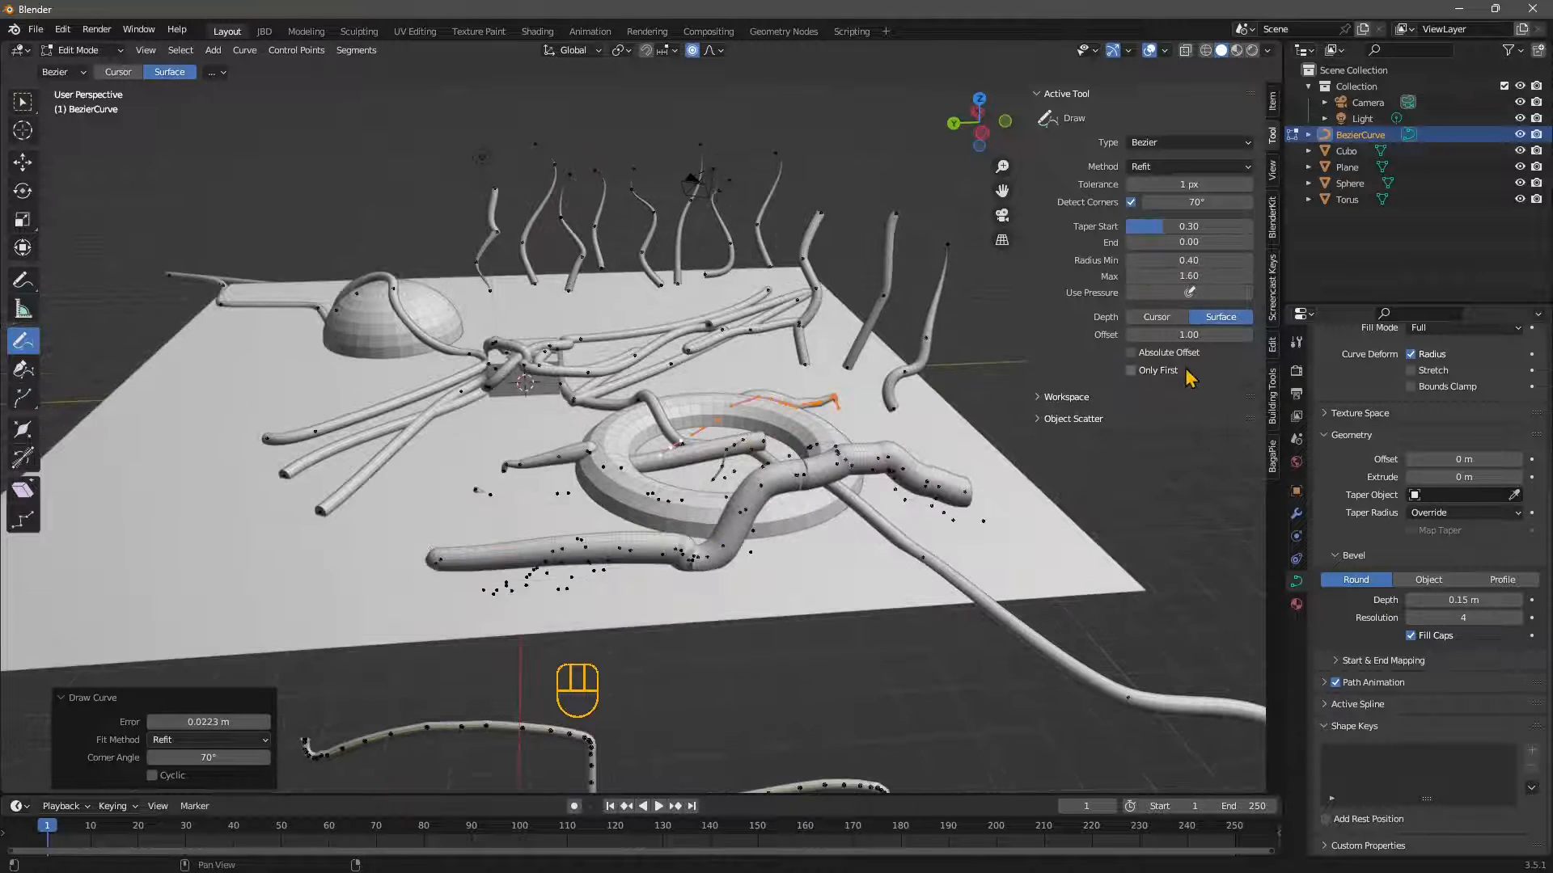
pyautogui.click(1132, 371)
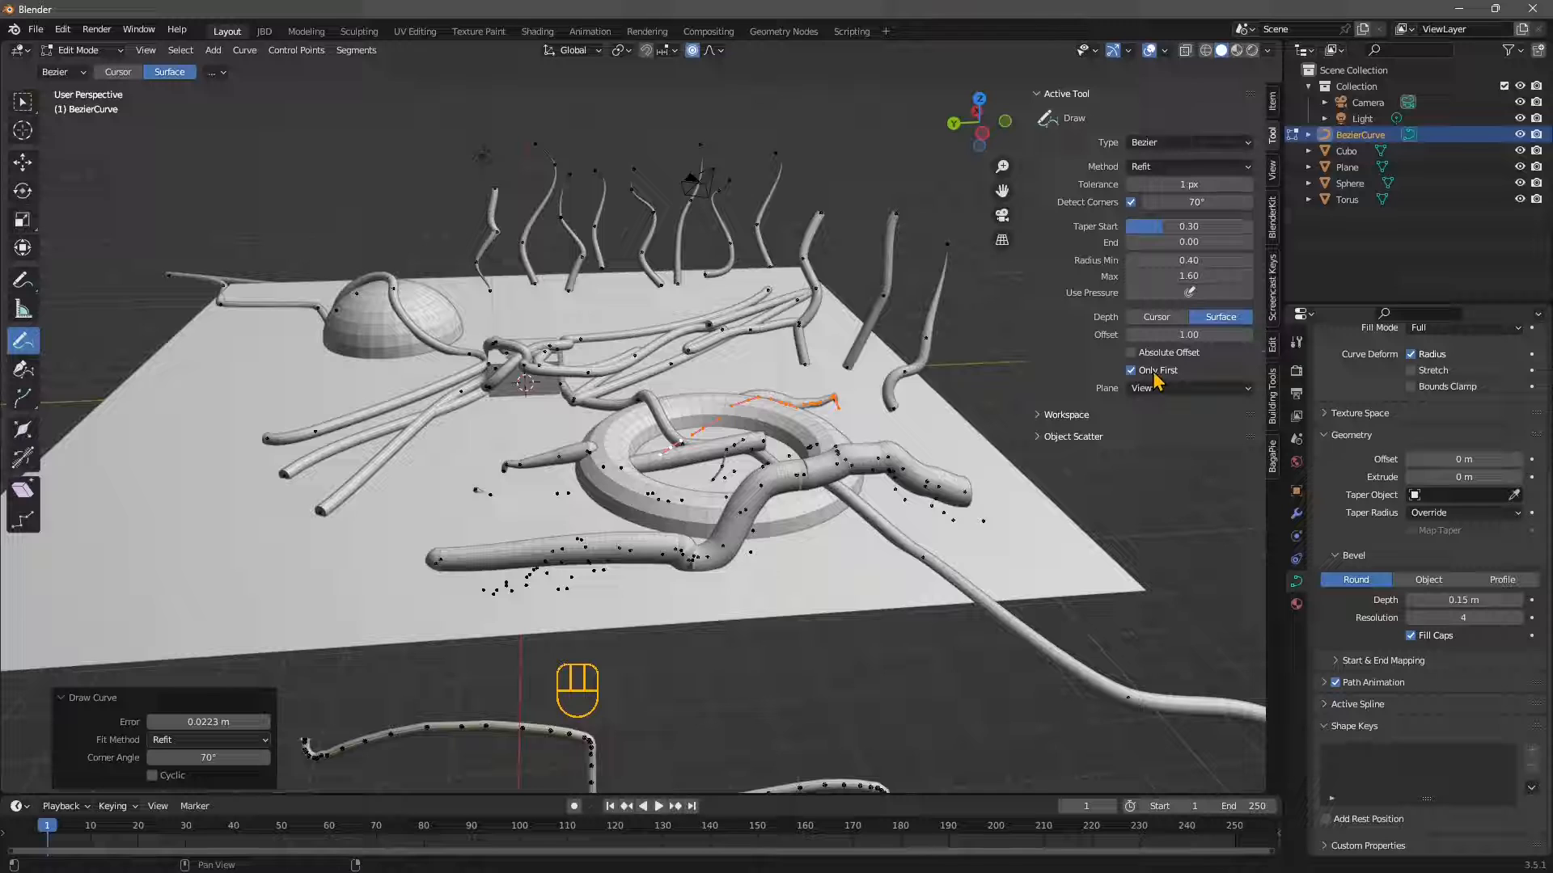
pyautogui.click(1162, 389)
pyautogui.click(1169, 409)
pyautogui.click(1131, 372)
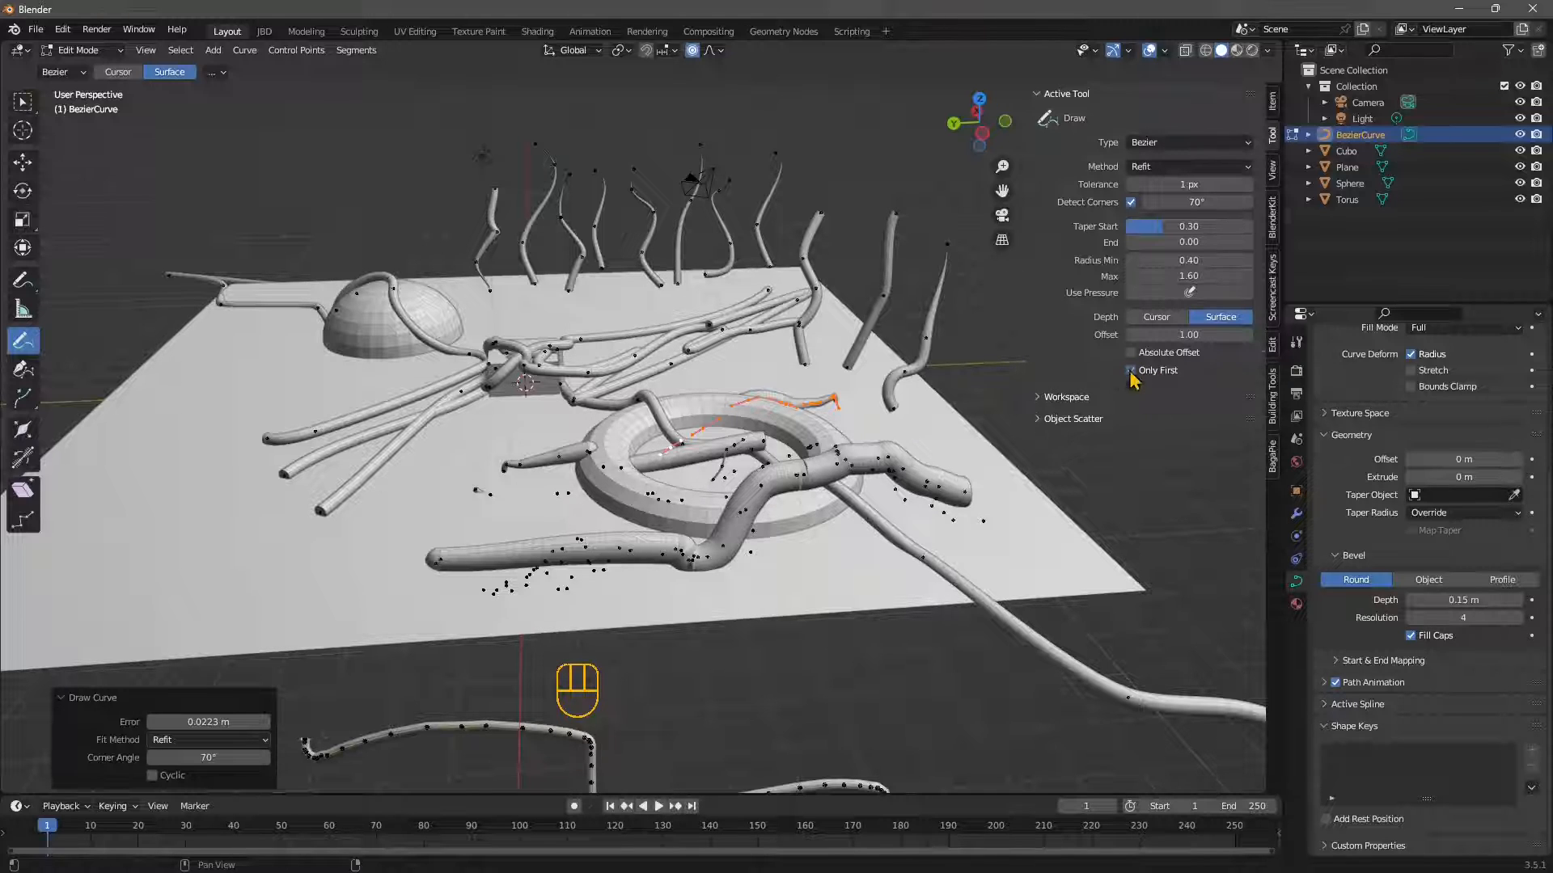
# Draw a winding curve on the plane in front of the sphere, and a second one beside it with 15 px tolerance
pyautogui.moveTo(290, 358)
pyautogui.mouseDown()
pyautogui.moveTo(203, 442)
pyautogui.moveTo(393, 461)
pyautogui.moveTo(447, 515)
pyautogui.mouseUp()
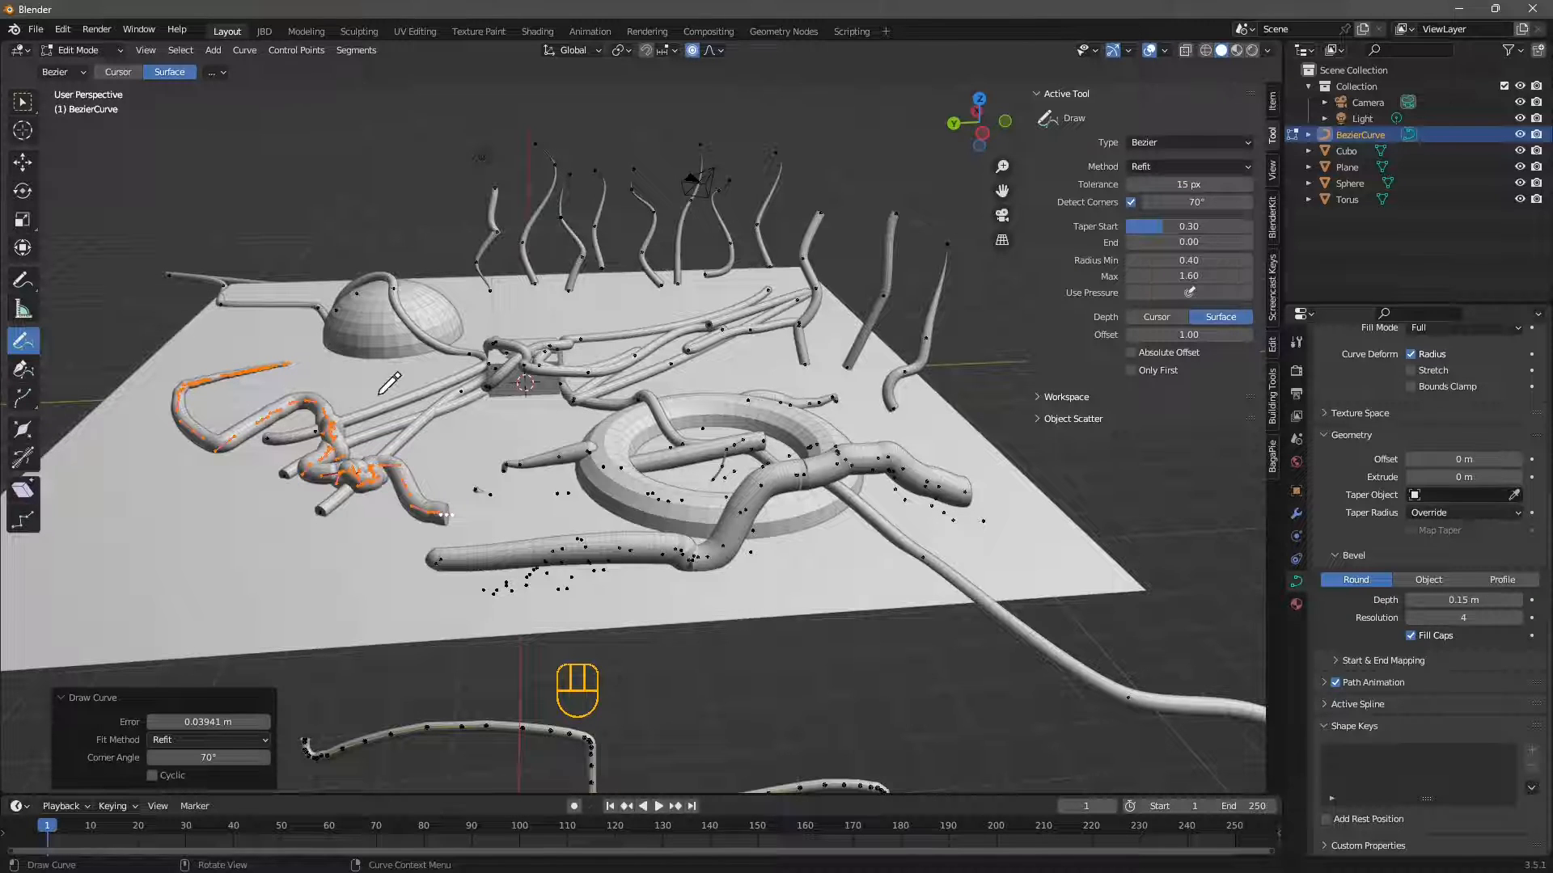
pyautogui.moveTo(293, 351)
pyautogui.mouseDown()
pyautogui.moveTo(461, 420)
pyautogui.moveTo(518, 473)
pyautogui.mouseUp()
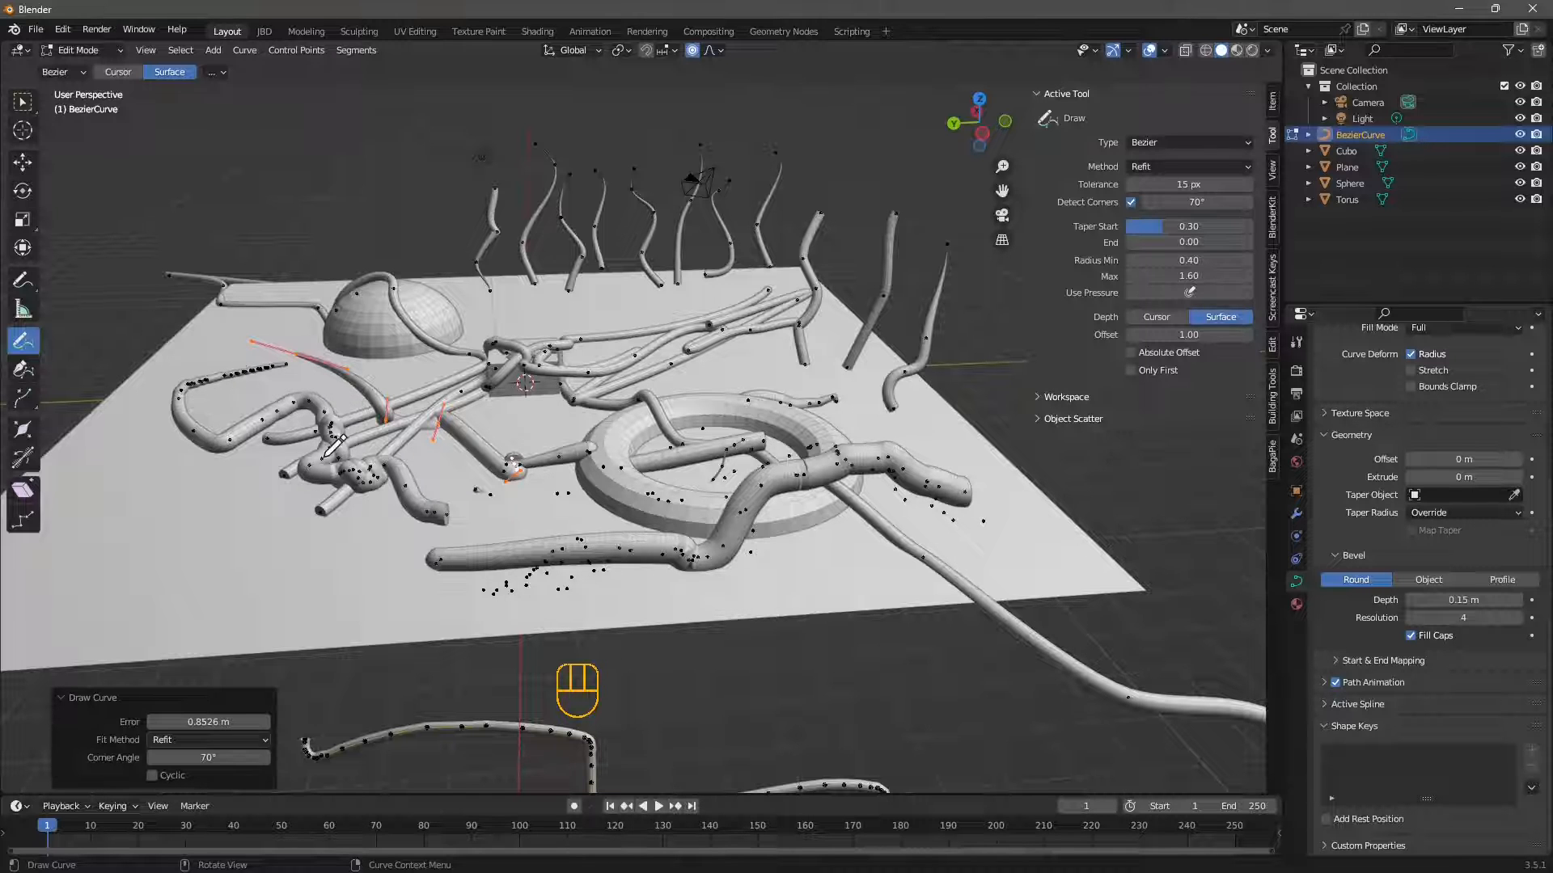
pyautogui.moveTo(422, 471); pyautogui.dragTo(375, 451, button='middle')
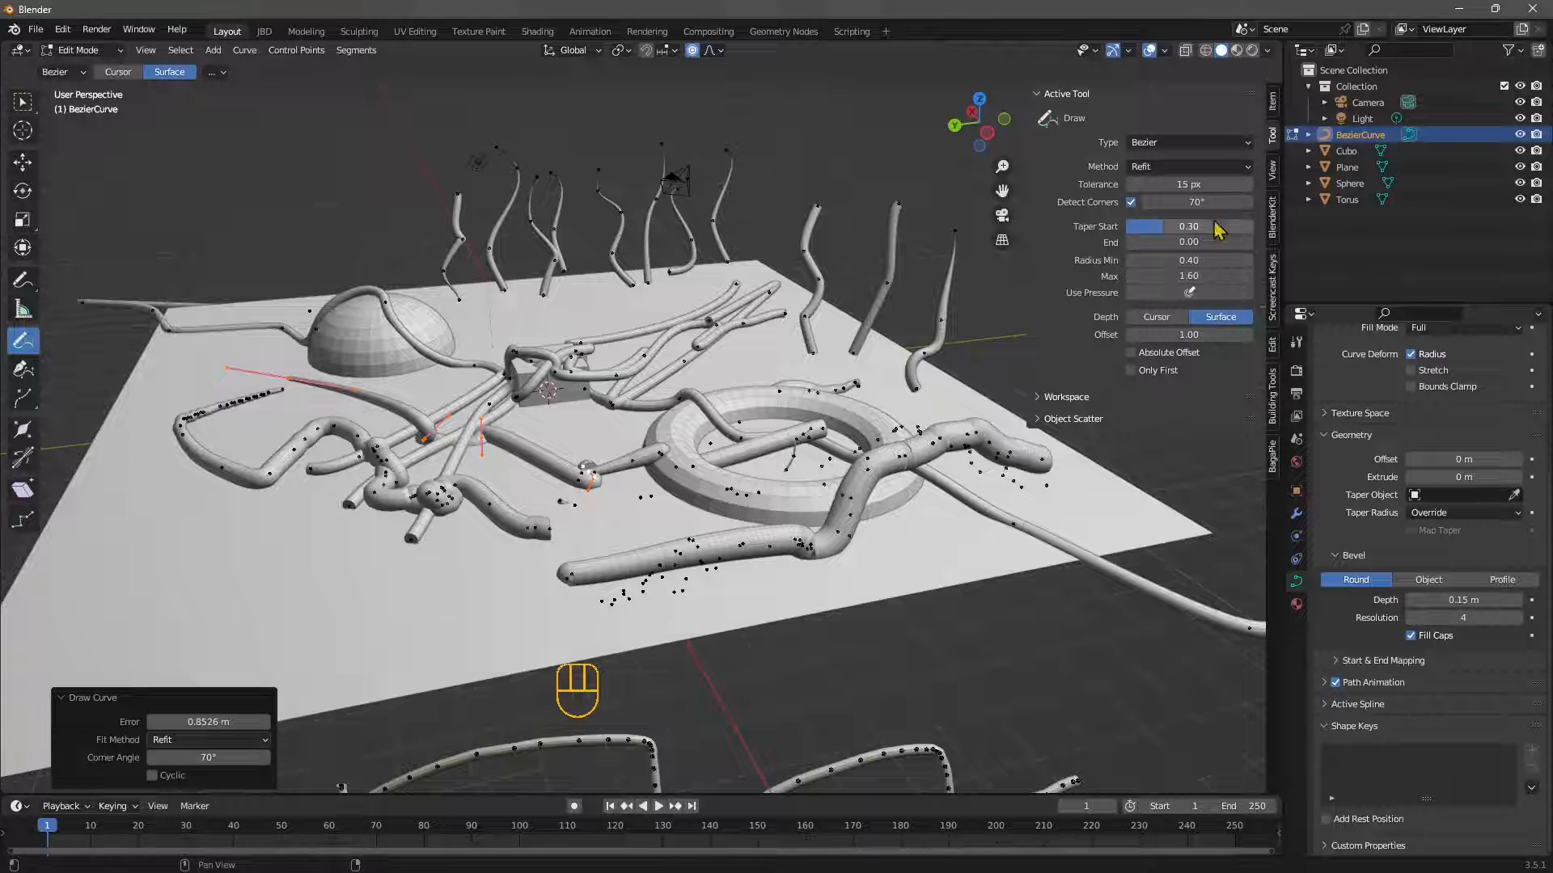
# Reduce the tolerance to 5 px and draw a curve from the torus's far rim across the thin curves behind it
pyautogui.moveTo(1189, 185); pyautogui.dragTo(1156, 184)
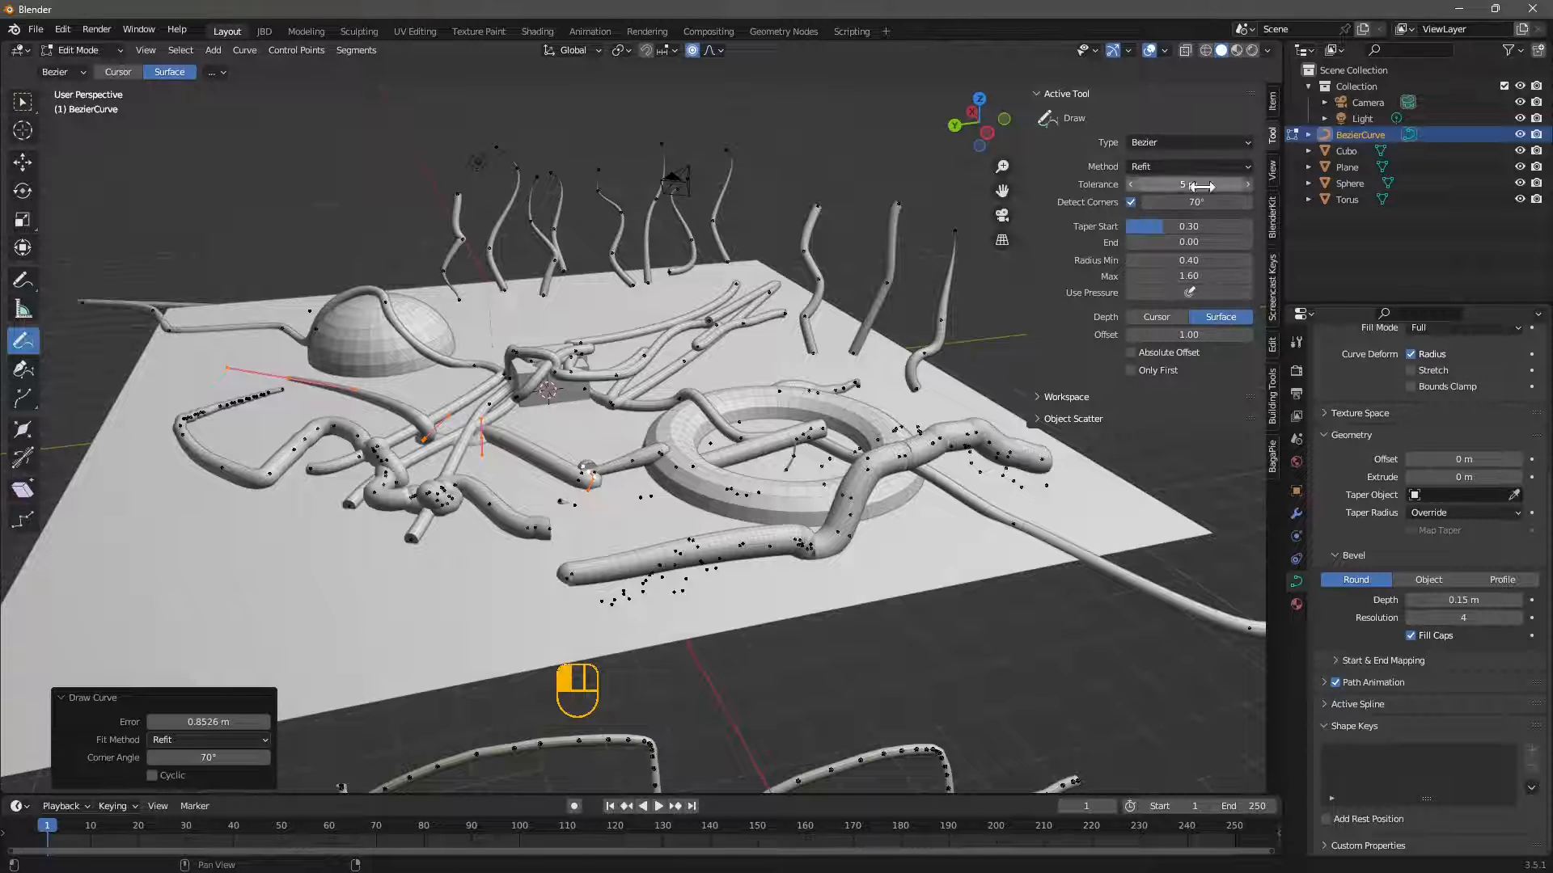
pyautogui.moveTo(768, 446); pyautogui.dragTo(730, 456, button='middle')
pyautogui.moveTo(734, 380); pyautogui.dragTo(562, 312)
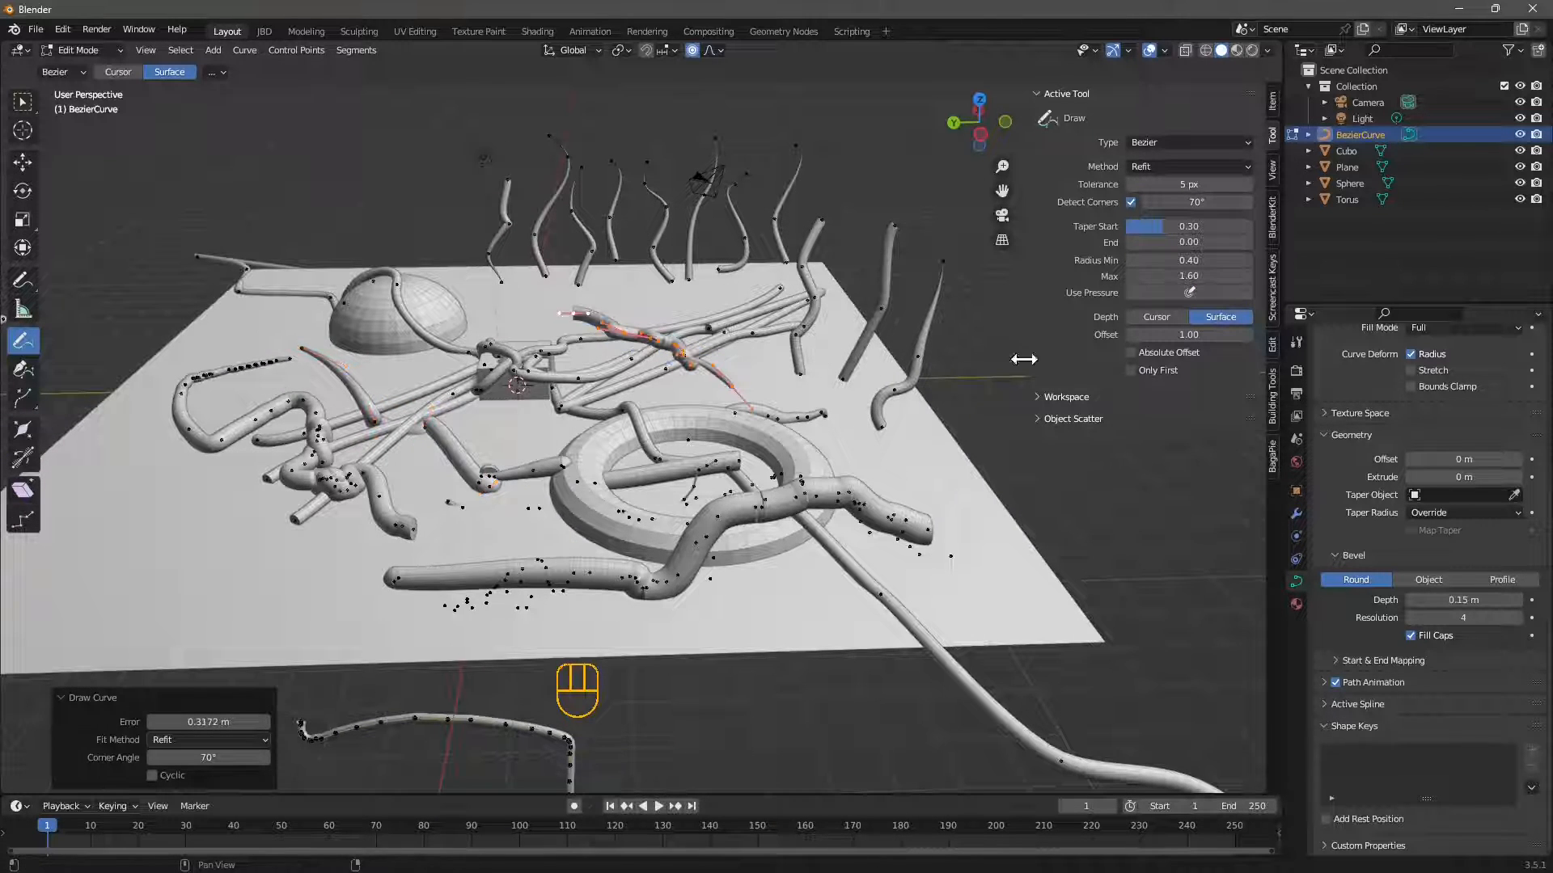
# Switch the curve type to Poly and draw a long winding curve along the front part of the plane
pyautogui.click(1151, 144)
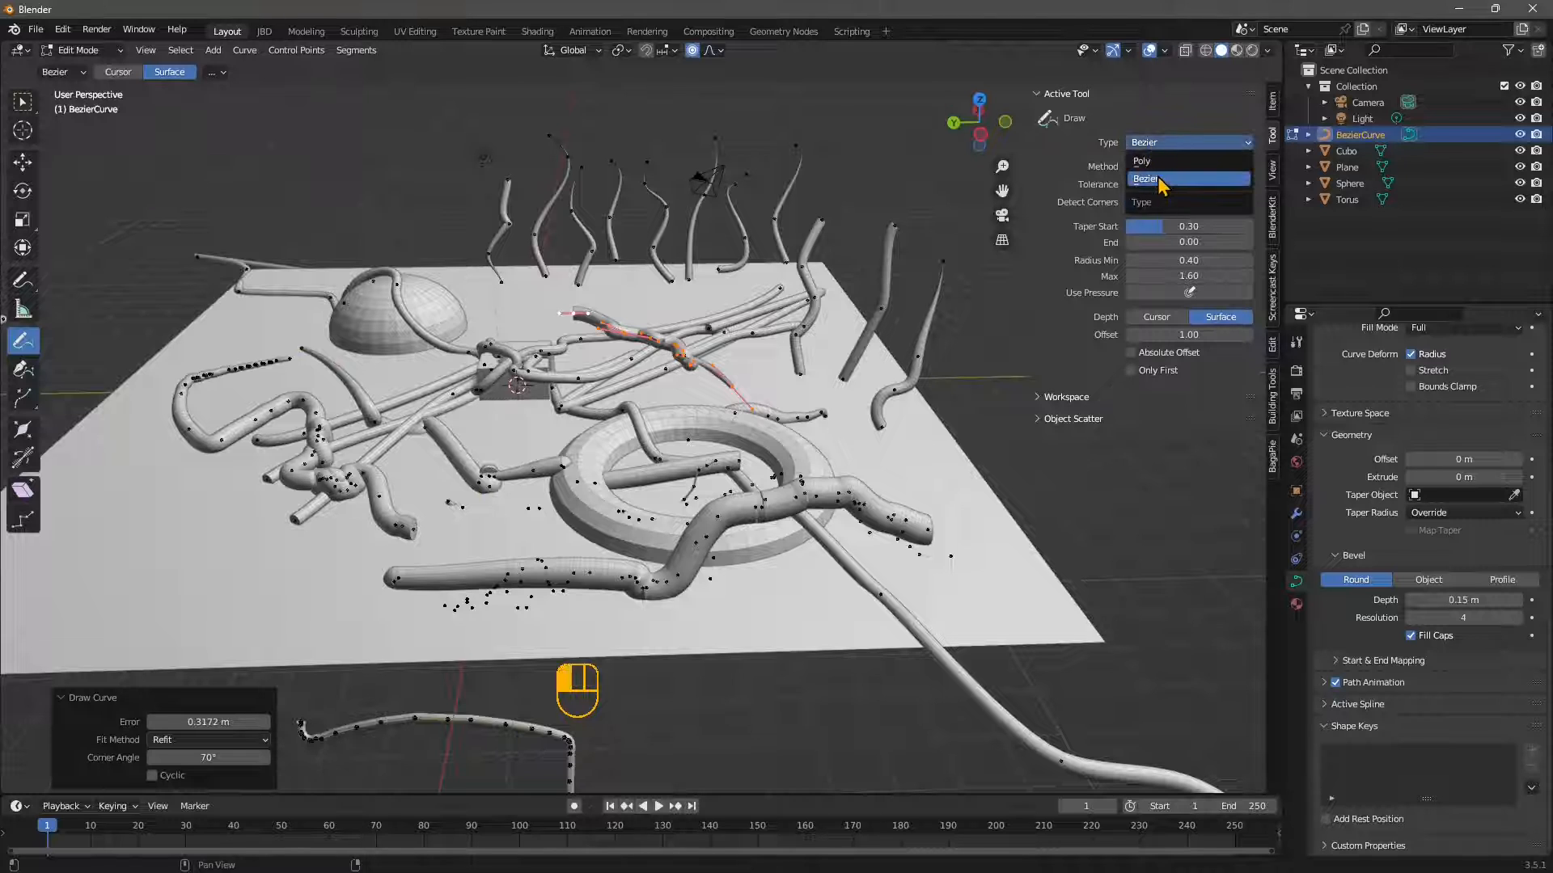
pyautogui.click(1149, 161)
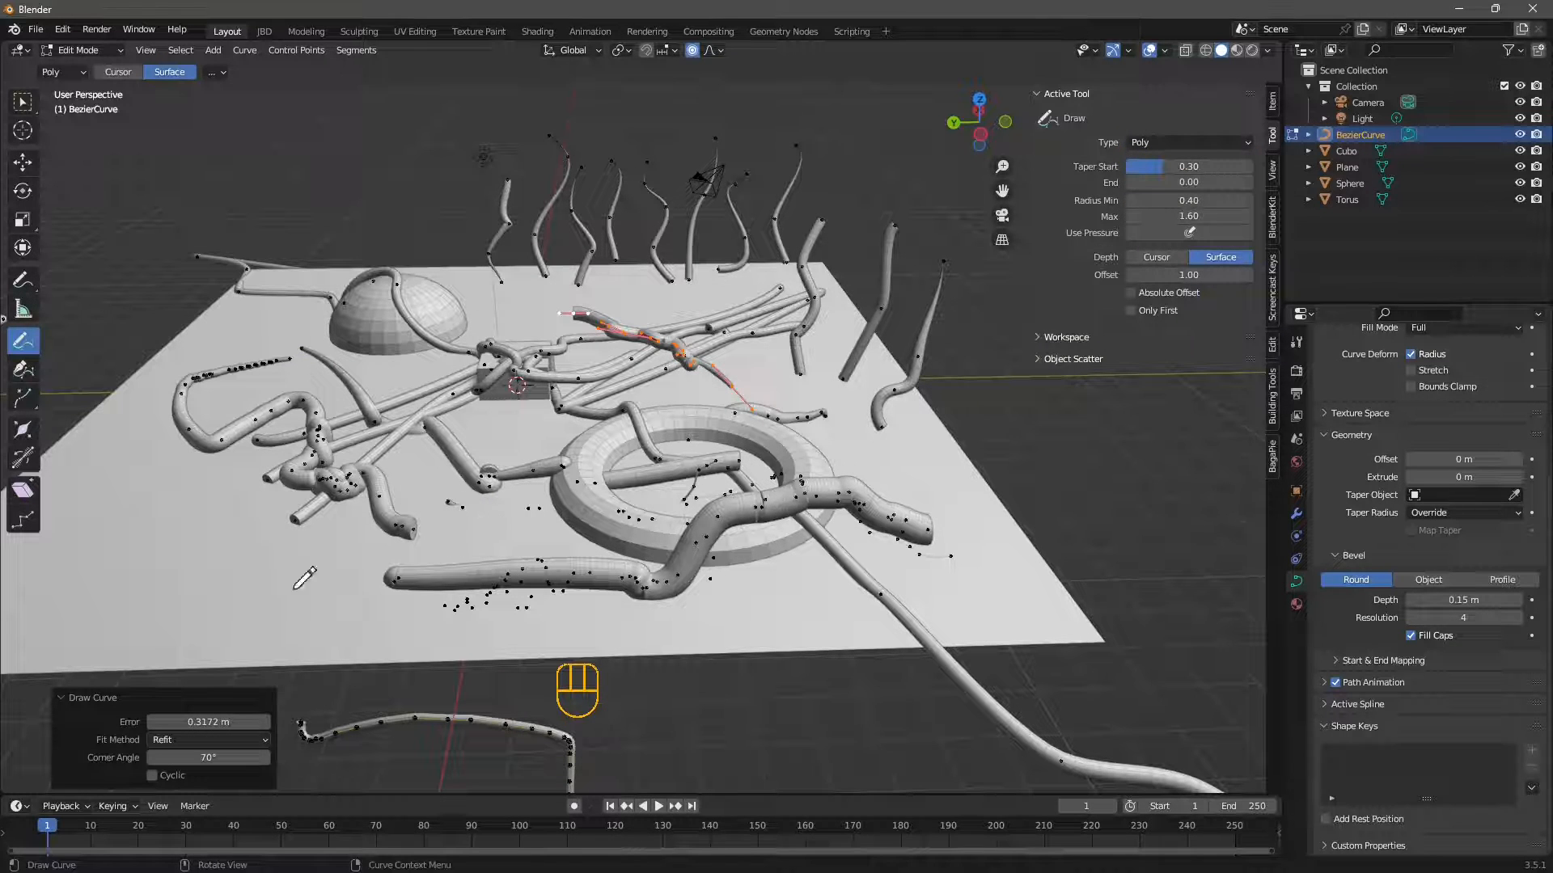
pyautogui.moveTo(148, 478)
pyautogui.mouseDown()
pyautogui.moveTo(131, 522)
pyautogui.moveTo(579, 586)
pyautogui.moveTo(607, 611)
pyautogui.mouseUp()
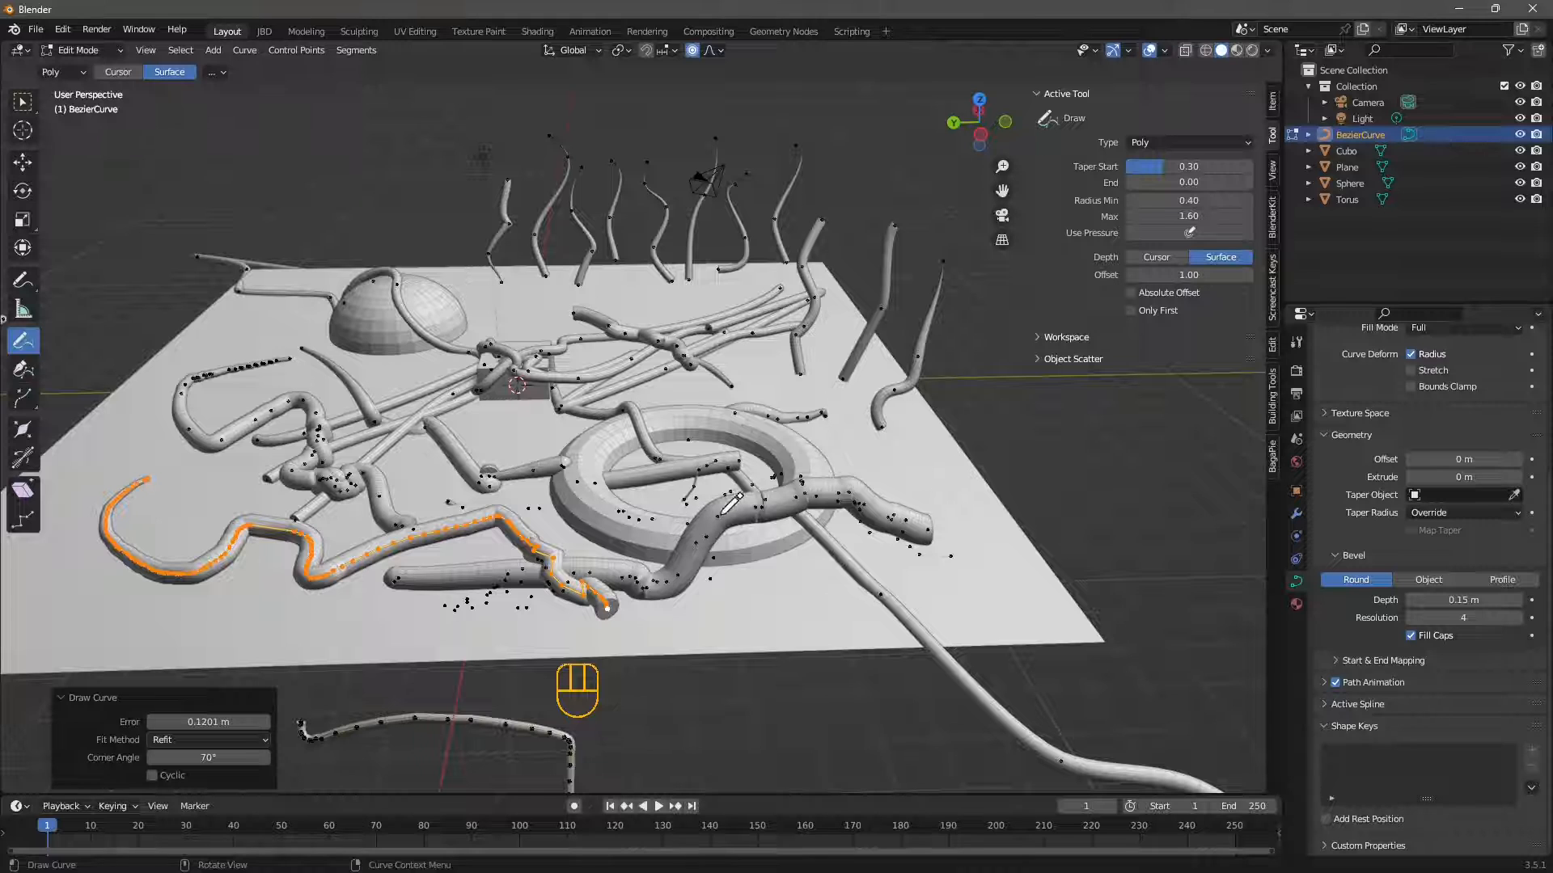
# Set both the maximum and minimum radius to 1.00, and draw a short Poly curve on the plane beside the torus
pyautogui.click(1189, 216)
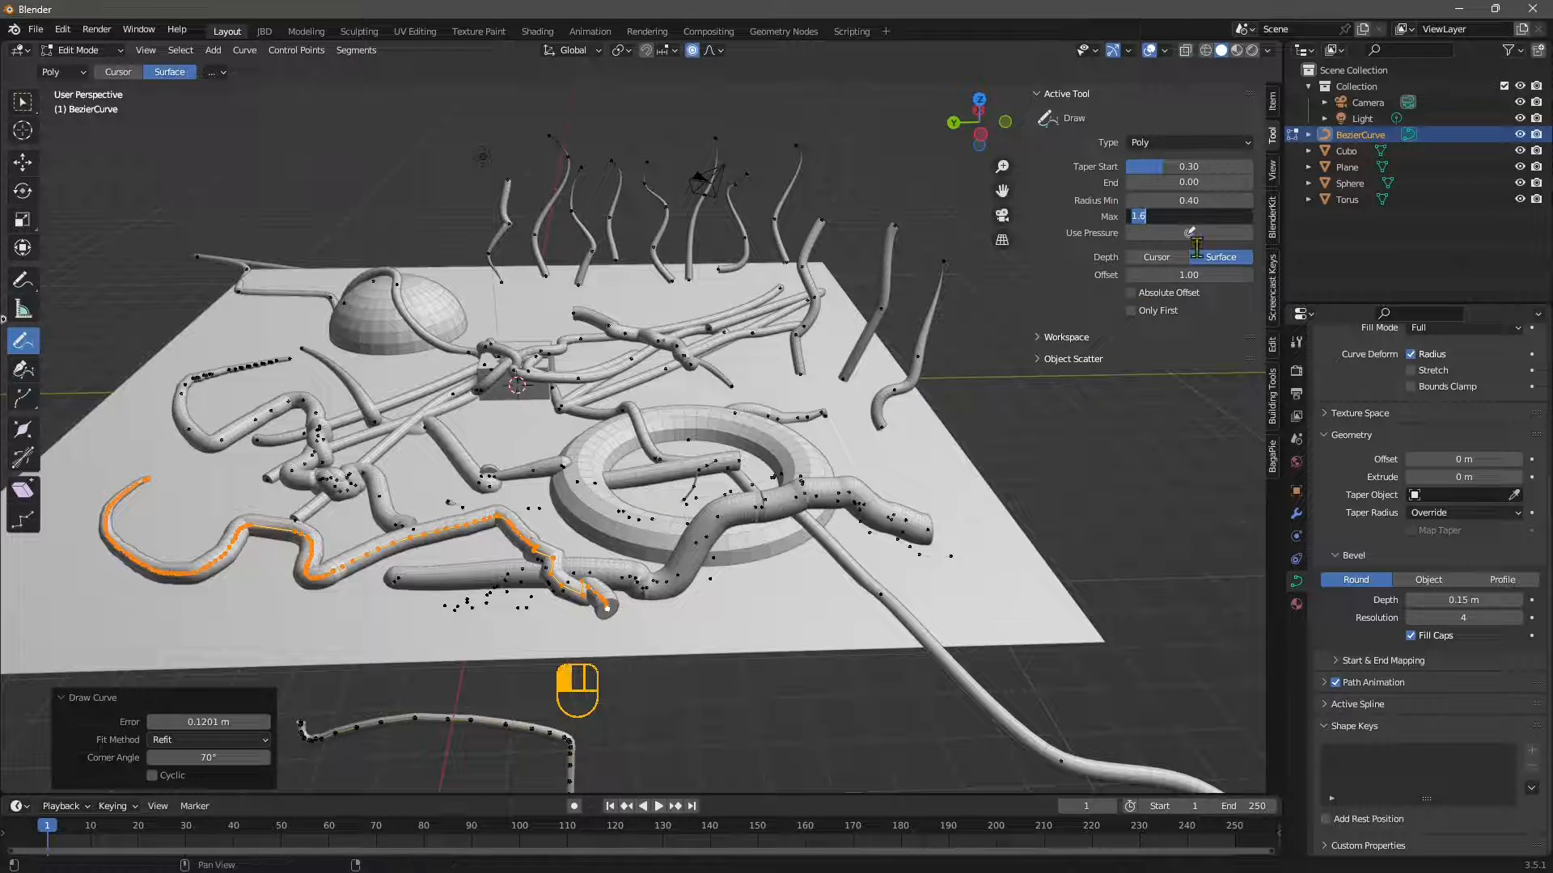
pyautogui.click(1196, 207)
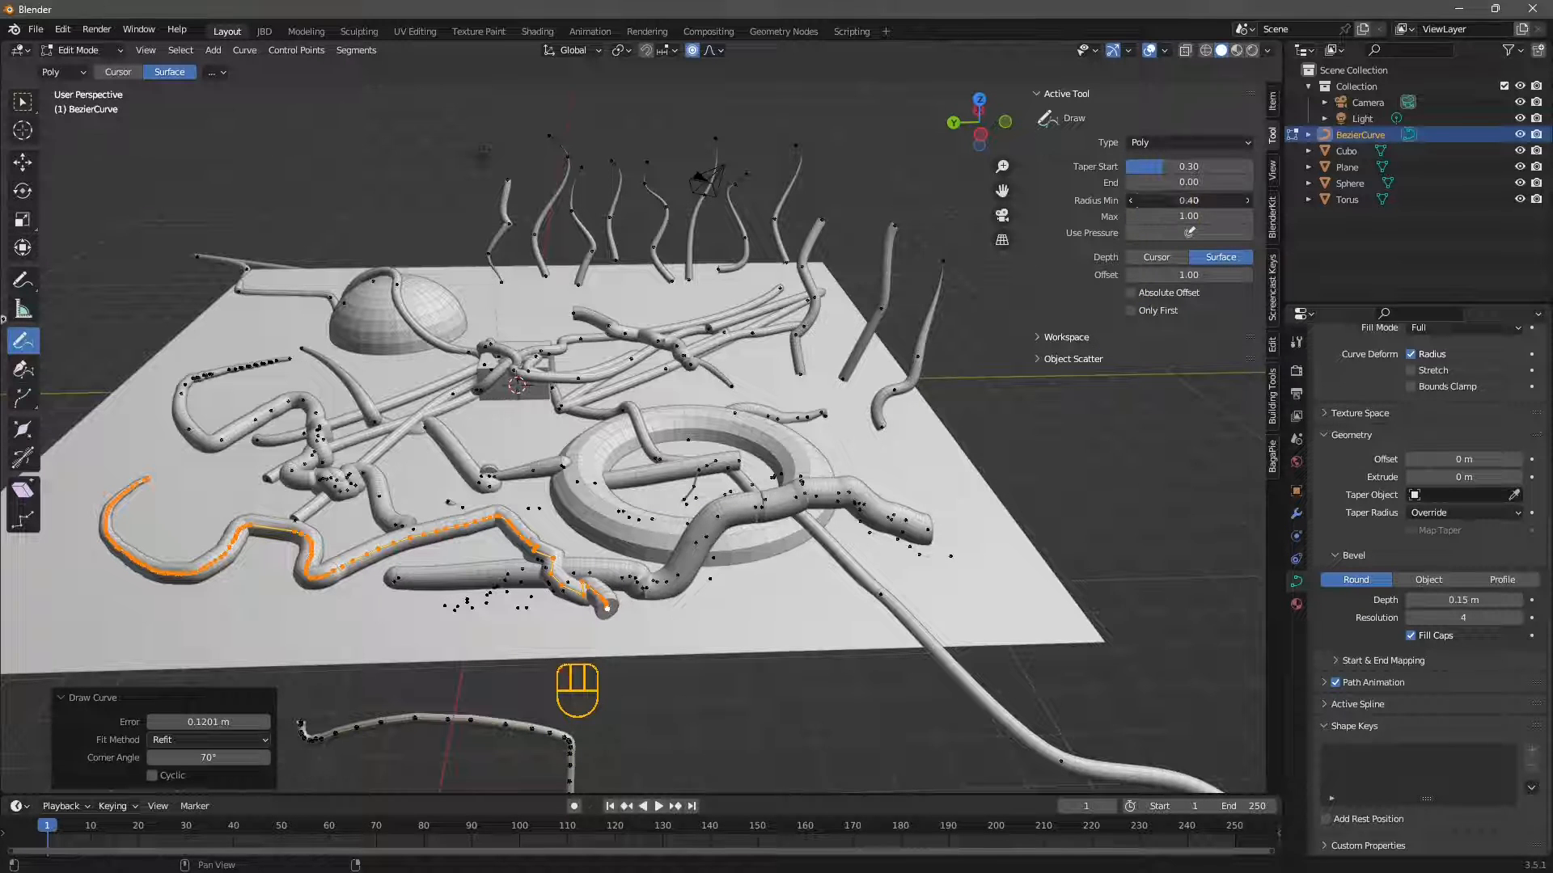
pyautogui.click(983, 459)
pyautogui.moveTo(1000, 542); pyautogui.dragTo(864, 441)
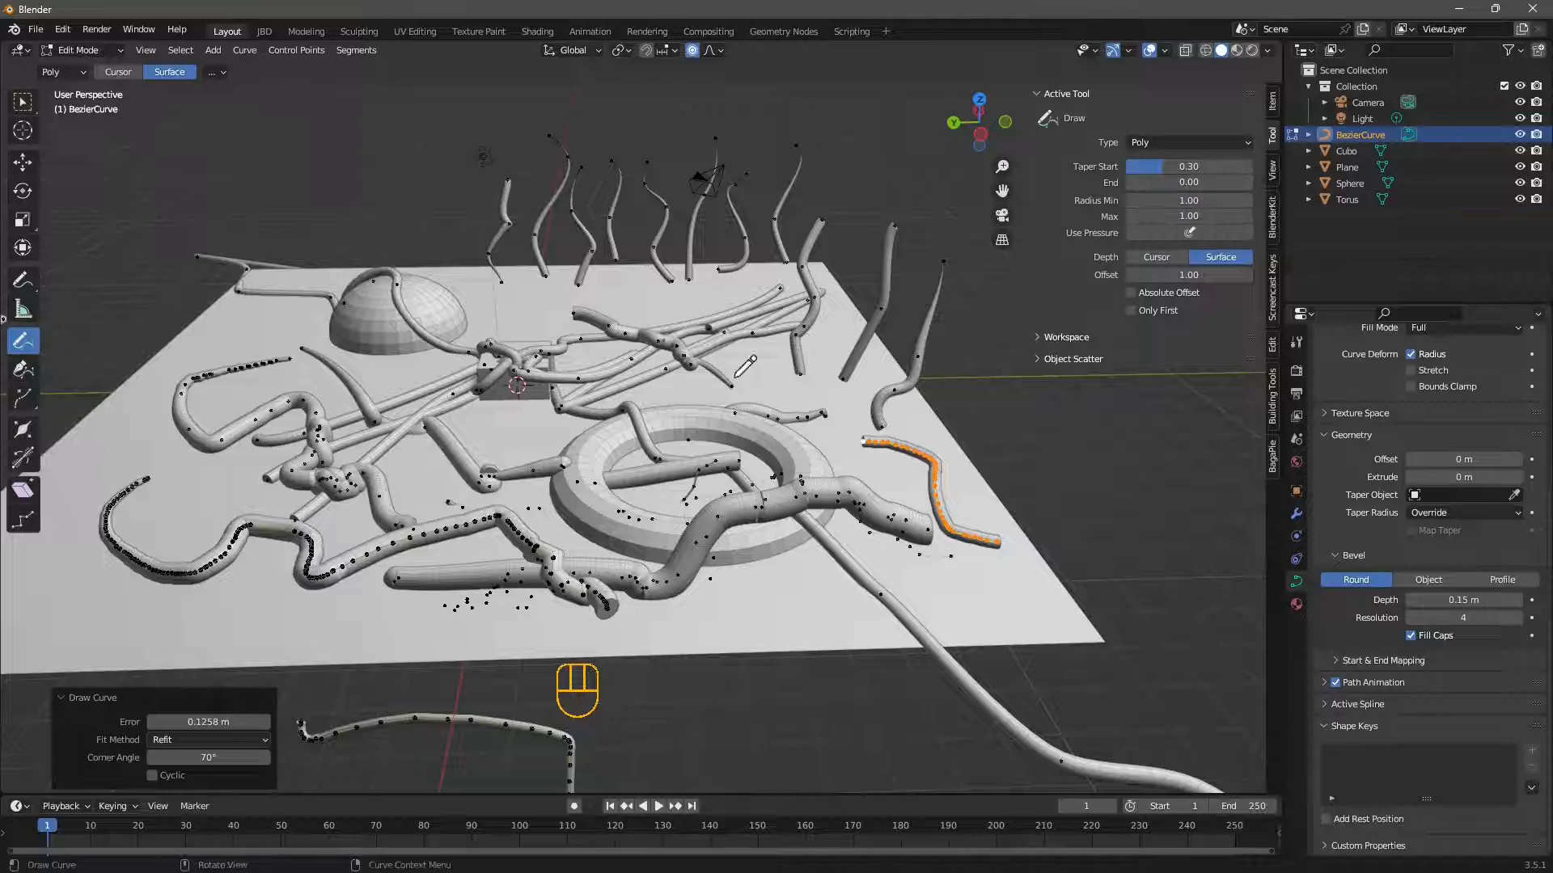
# Try drawing a spiral Poly curve on the sphere, set Radius Min to 0.00, and undo the spiral
pyautogui.moveTo(615, 477); pyautogui.dragTo(637, 398, button='middle')
pyautogui.scroll(-3, 628, 409)
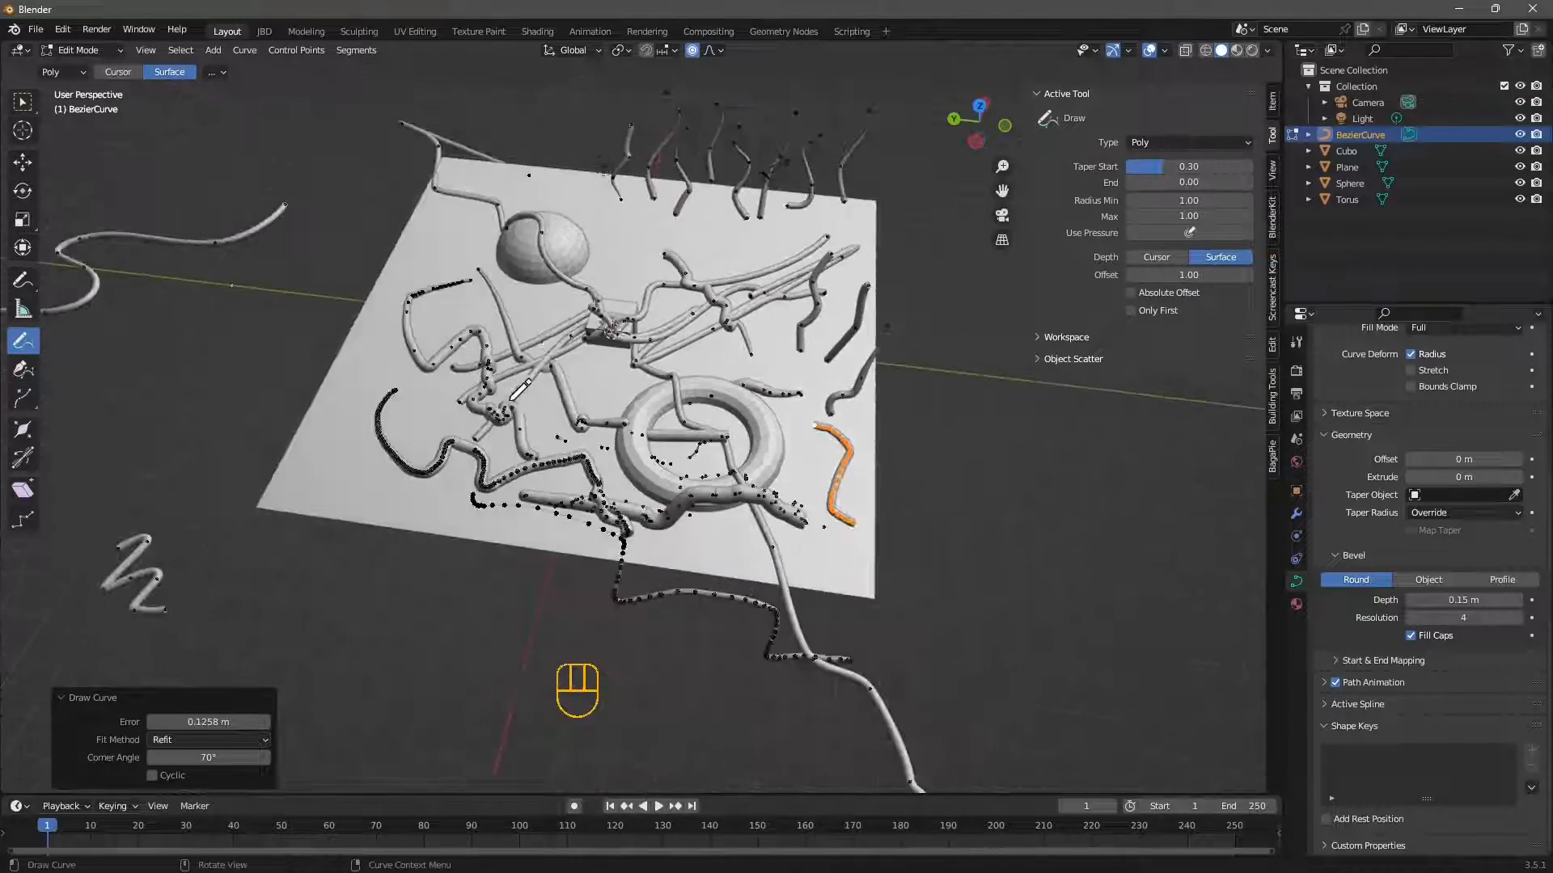
pyautogui.scroll(8, 516, 273)
pyautogui.moveTo(478, 235)
pyautogui.keyDown('shift'); pyautogui.mouseDown(button='middle')
pyautogui.moveTo(734, 524)
pyautogui.moveTo(683, 489)
pyautogui.moveTo(745, 416)
pyautogui.mouseUp(button='middle'); pyautogui.keyUp('shift')
pyautogui.moveTo(849, 287)
pyautogui.mouseDown()
pyautogui.moveTo(908, 357)
pyautogui.moveTo(849, 388)
pyautogui.mouseUp()
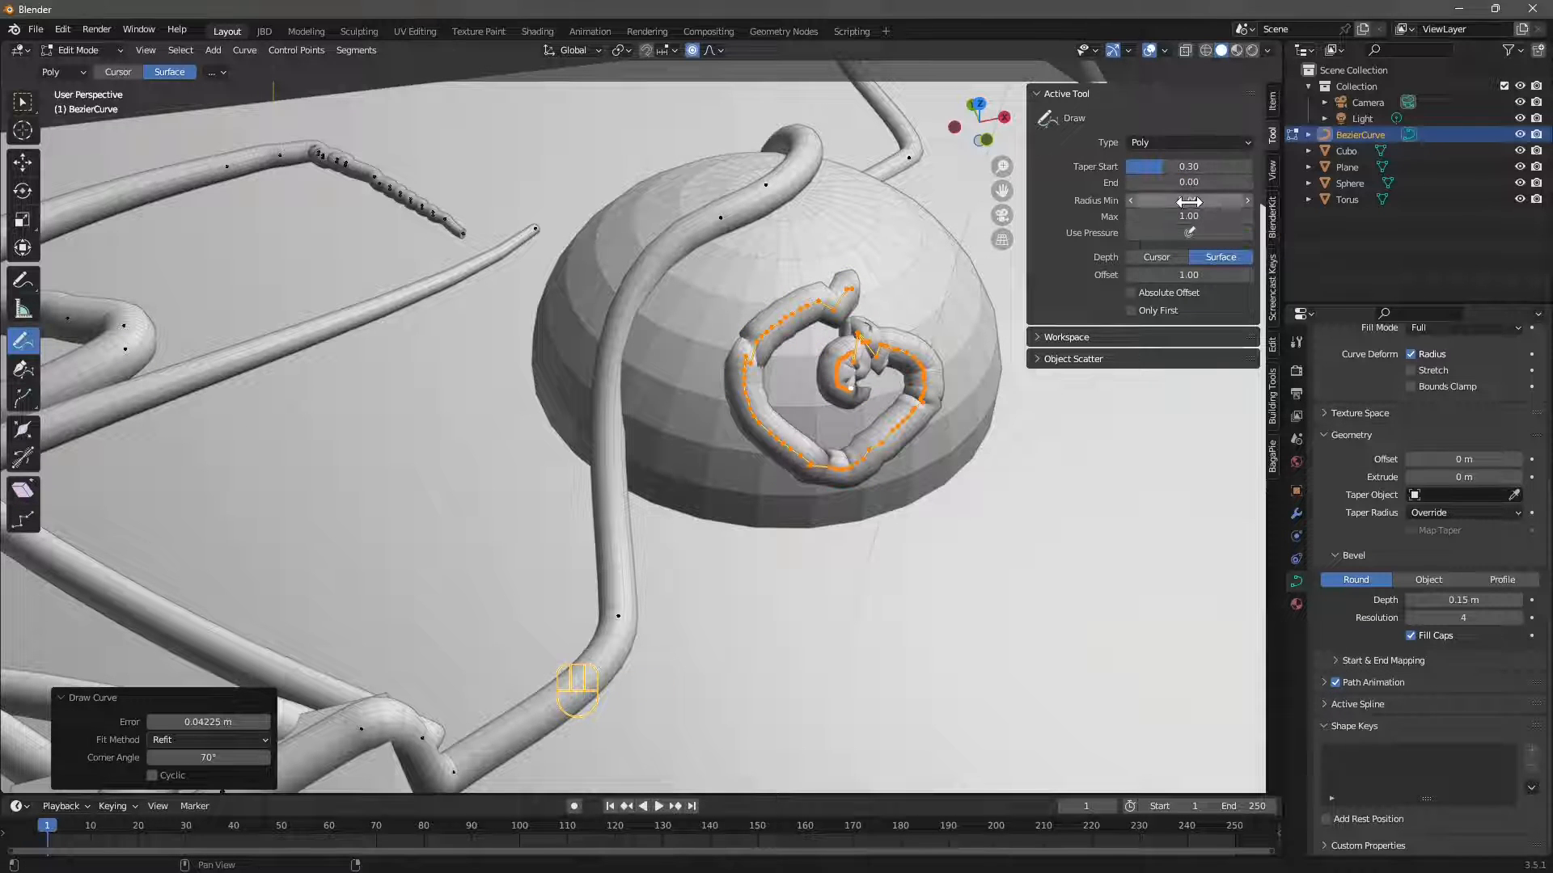
pyautogui.moveTo(1189, 201); pyautogui.dragTo(1179, 202)
pyautogui.hotkey('ctrl', 'z')
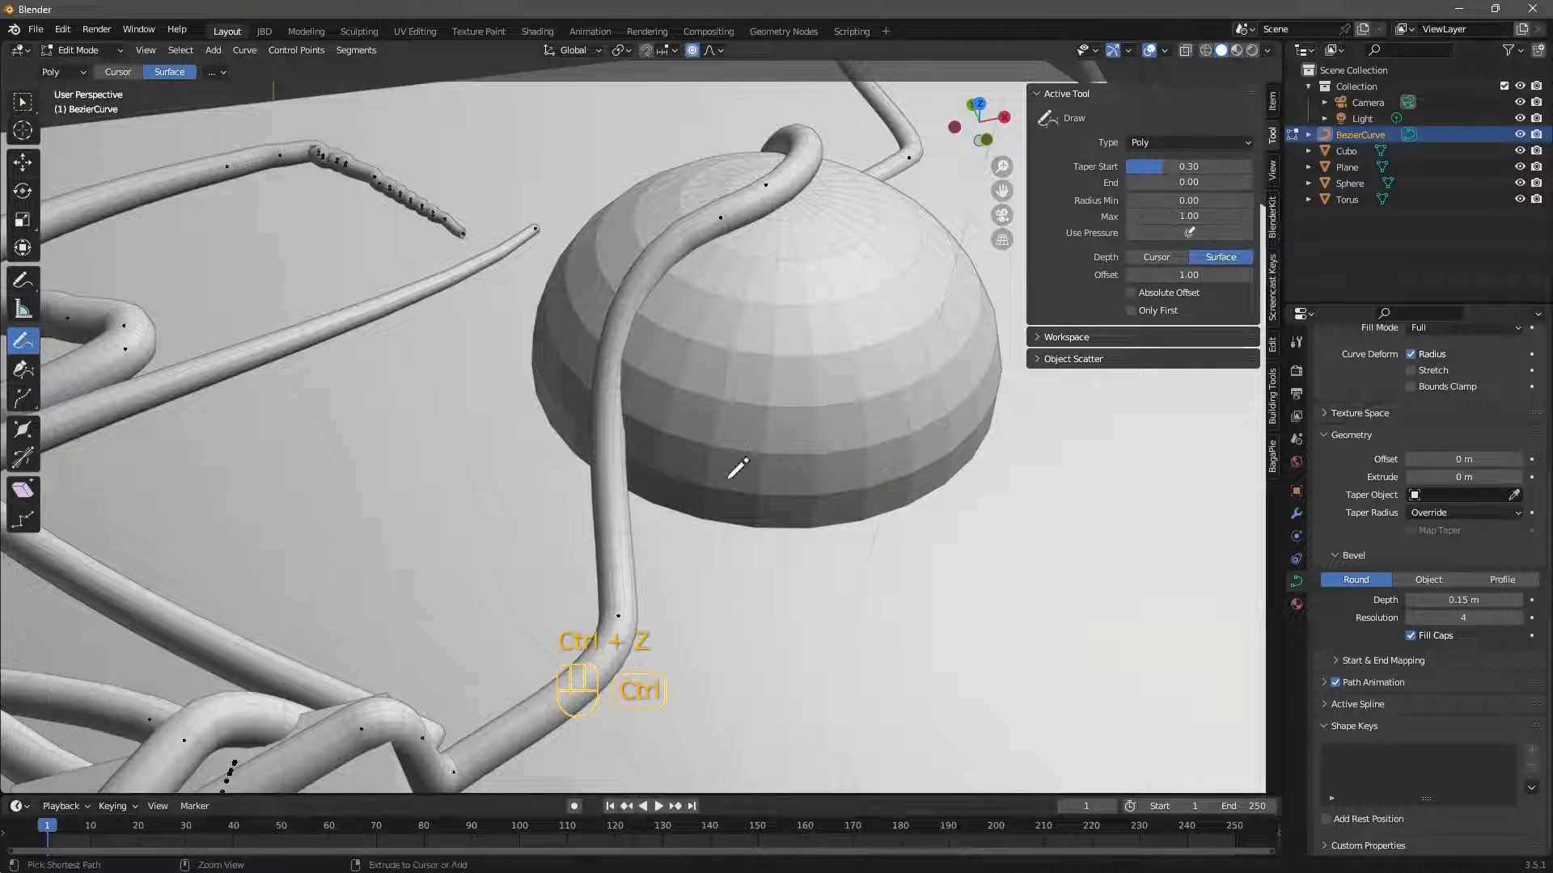
# Switch to the Curve Pen tool with the Vector handle type, try adding a point outside the plane, and undo it
pyautogui.scroll(-7, 736, 471)
pyautogui.moveTo(493, 517); pyautogui.dragTo(494, 405, button='middle')
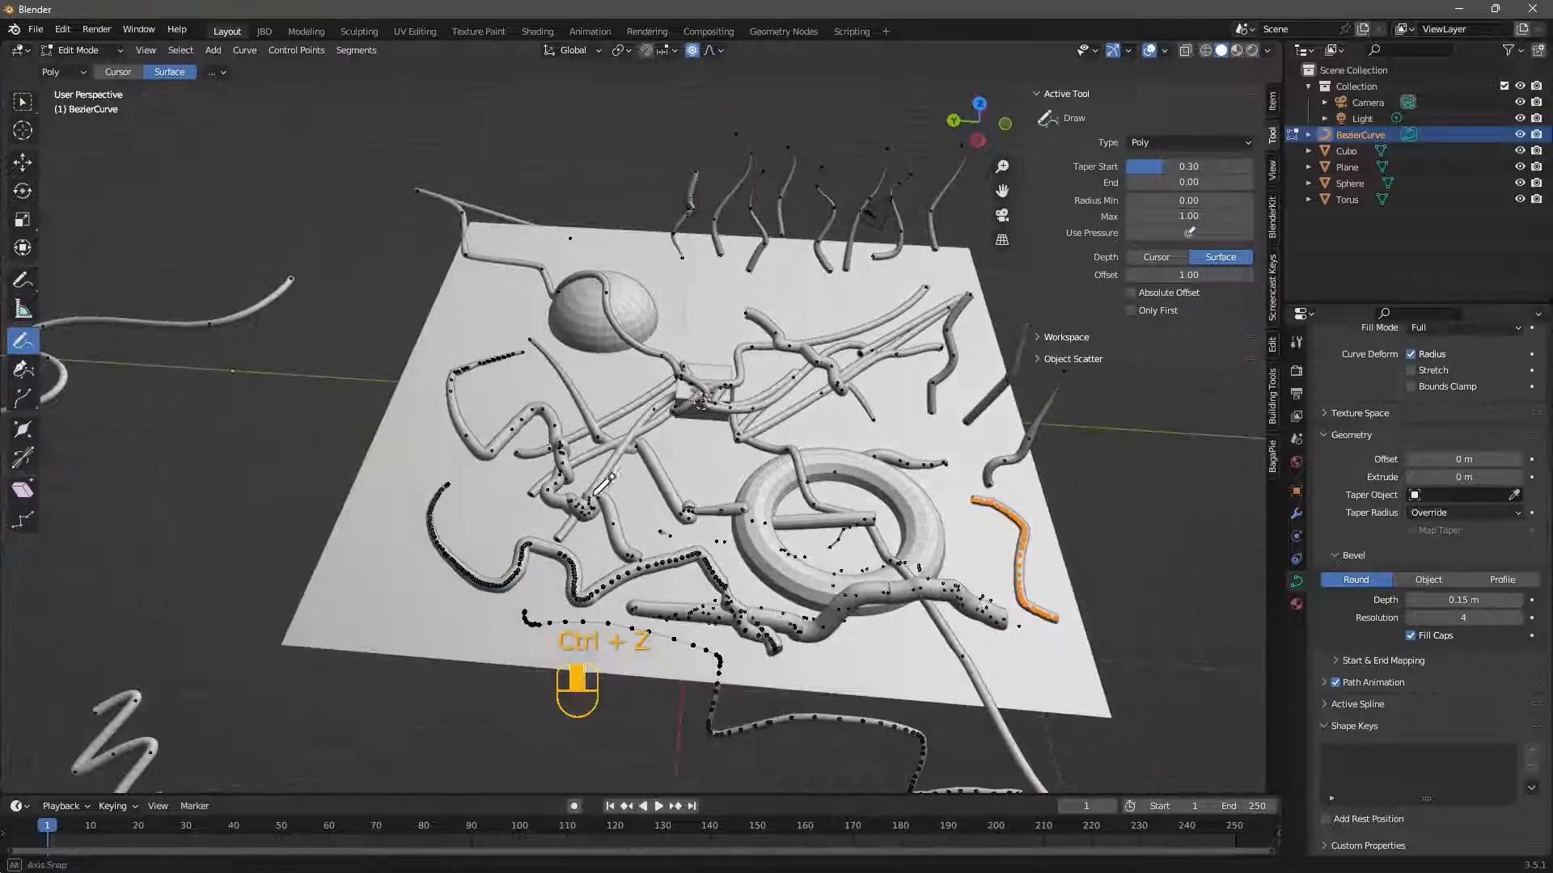
pyautogui.click(23, 371)
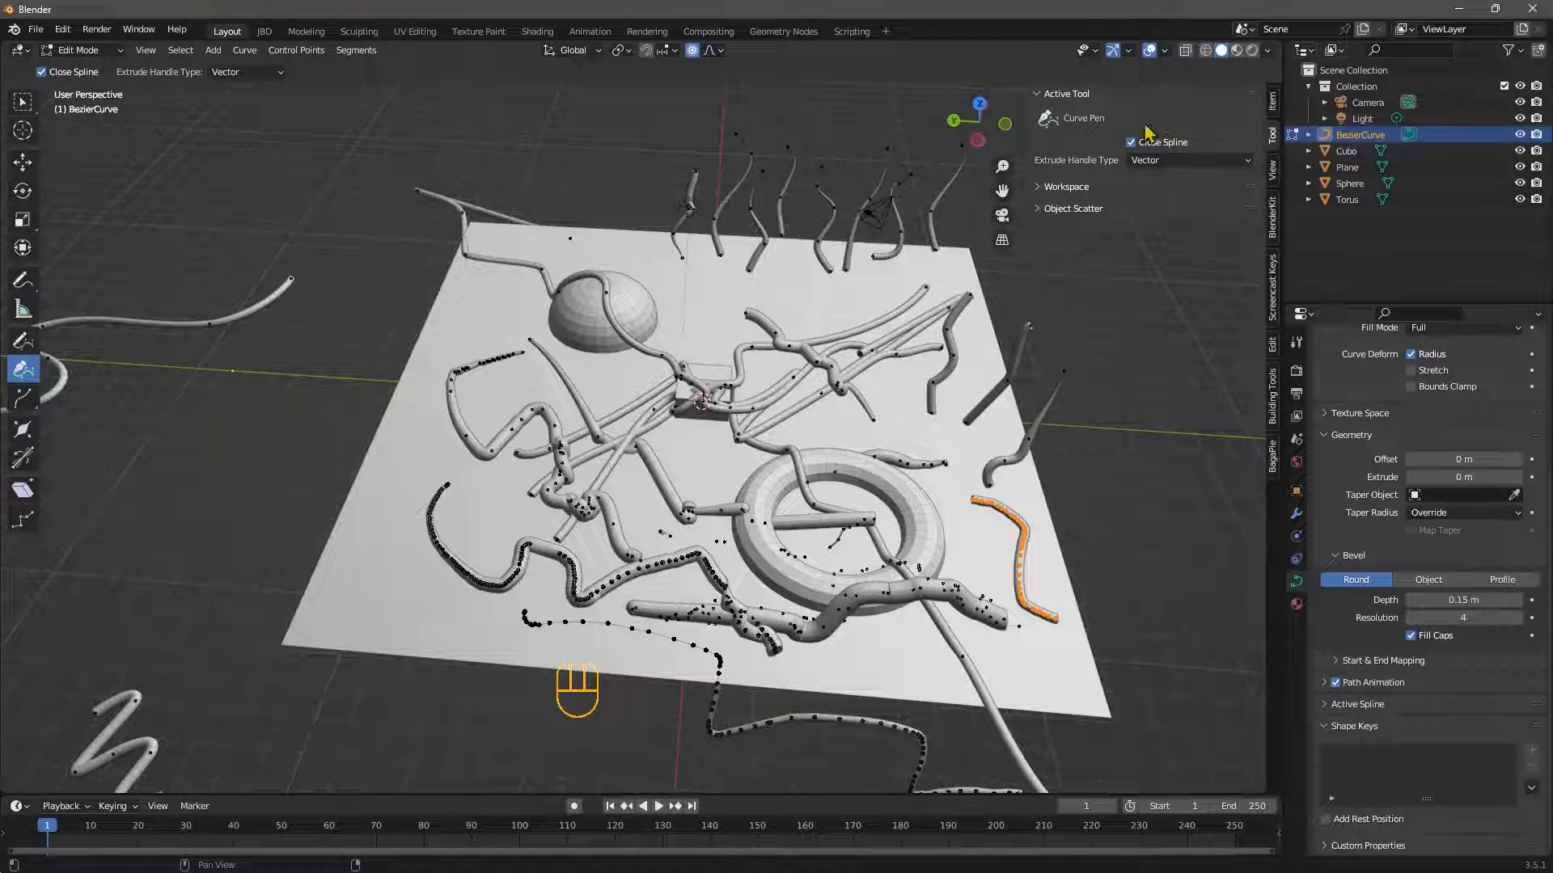
pyautogui.click(1172, 160)
pyautogui.scroll(3, 615, 255)
pyautogui.scroll(-5, 575, 301)
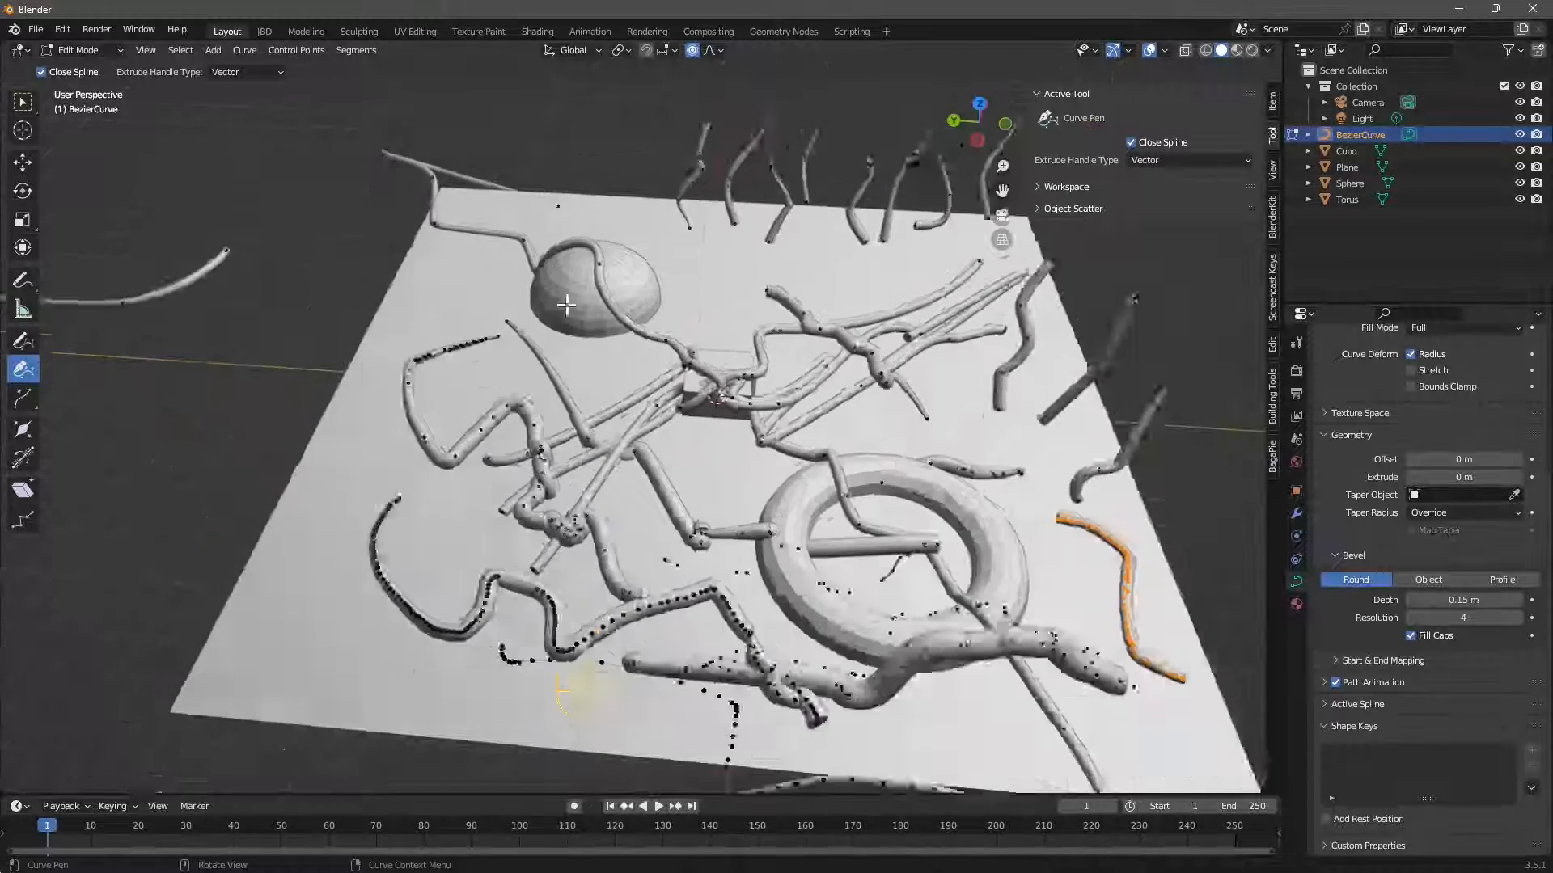
pyautogui.click(376, 483)
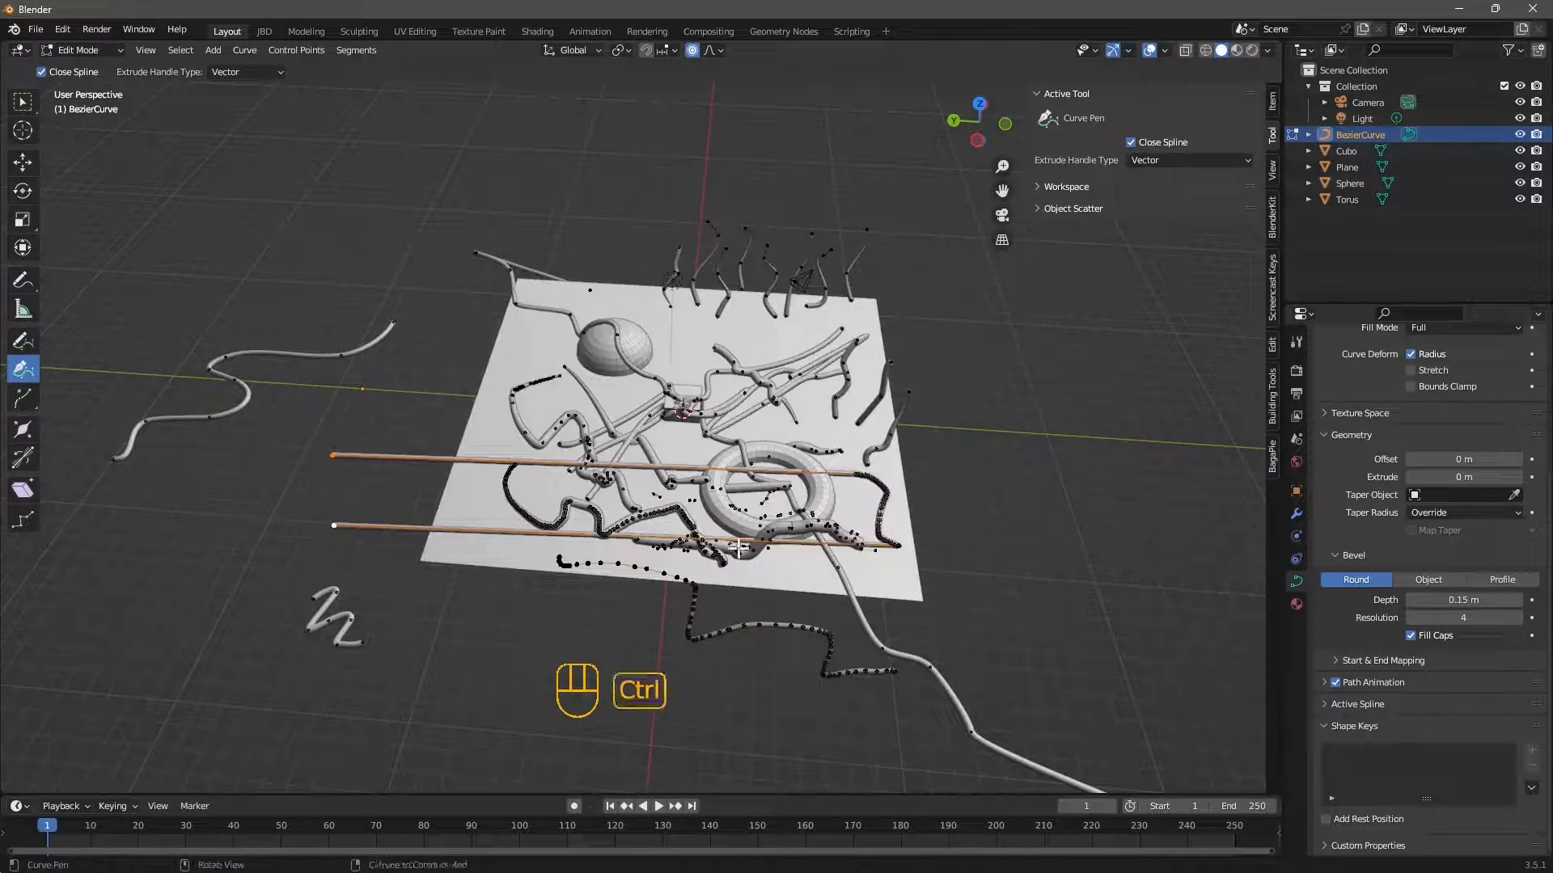
pyautogui.hotkey('ctrl', 'z')
# Deselect all curve points, try a three-point Curve Pen spline passing over the sphere, and undo its points
pyautogui.scroll(4, 886, 485)
pyautogui.moveTo(895, 550); pyautogui.dragTo(1021, 426, button='middle')
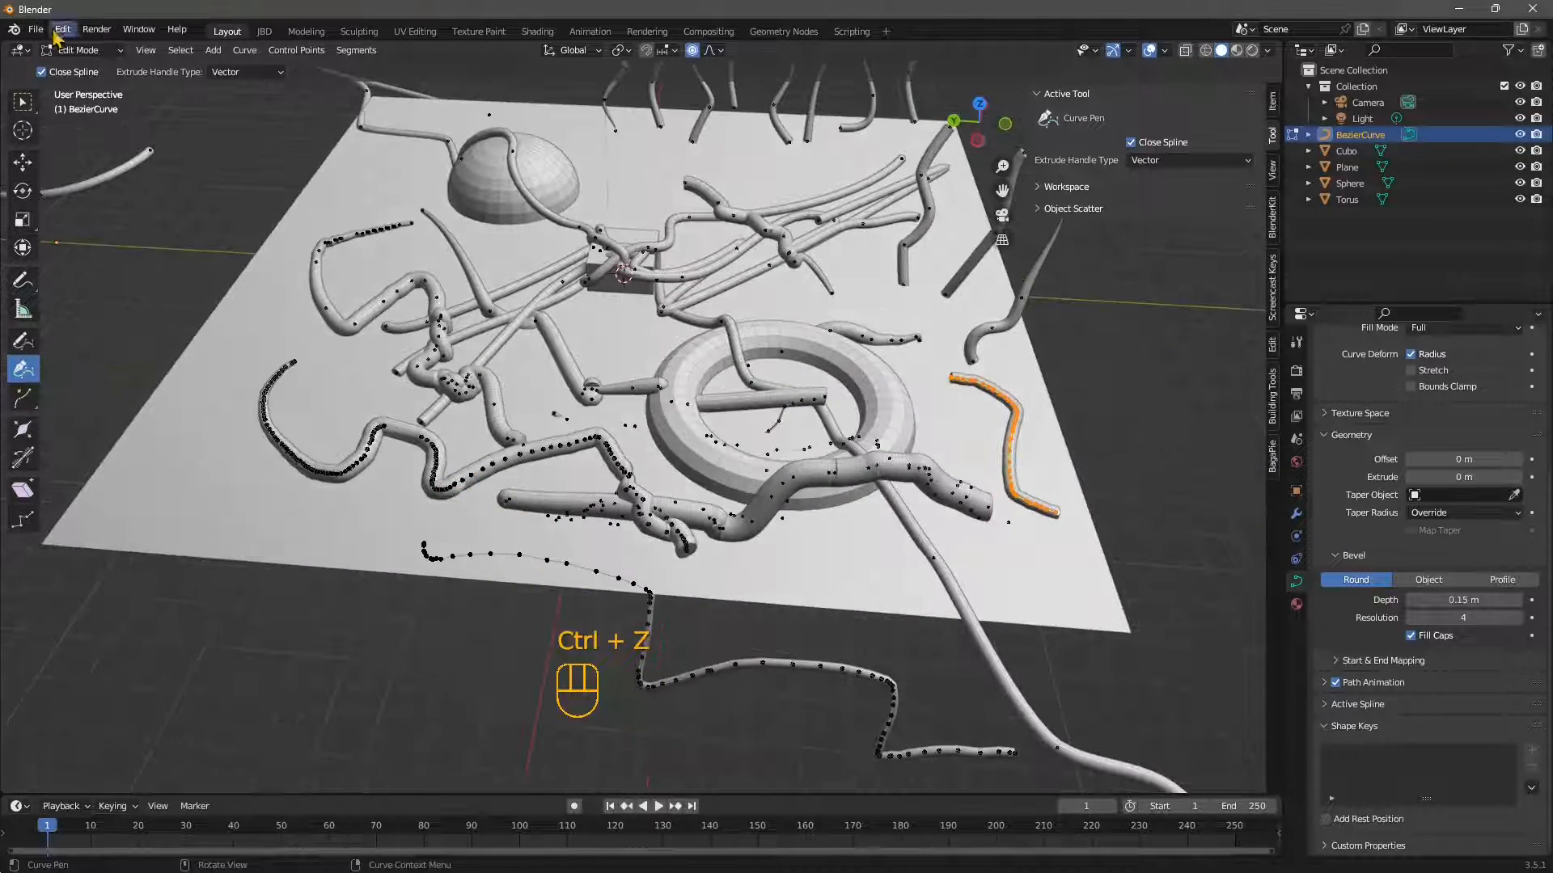
pyautogui.click(180, 50)
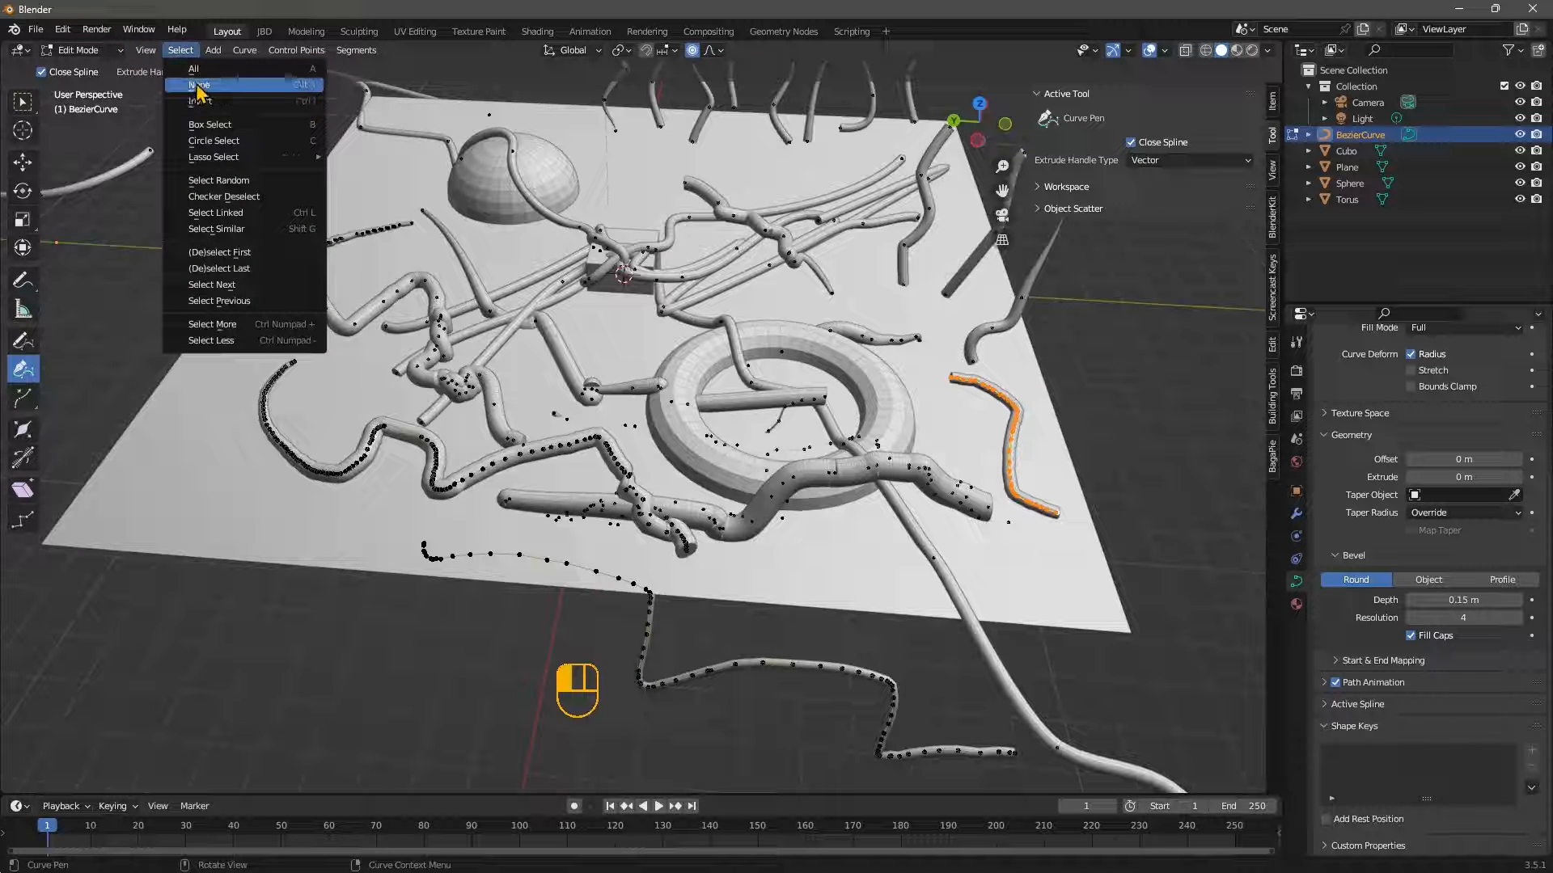
pyautogui.click(200, 85)
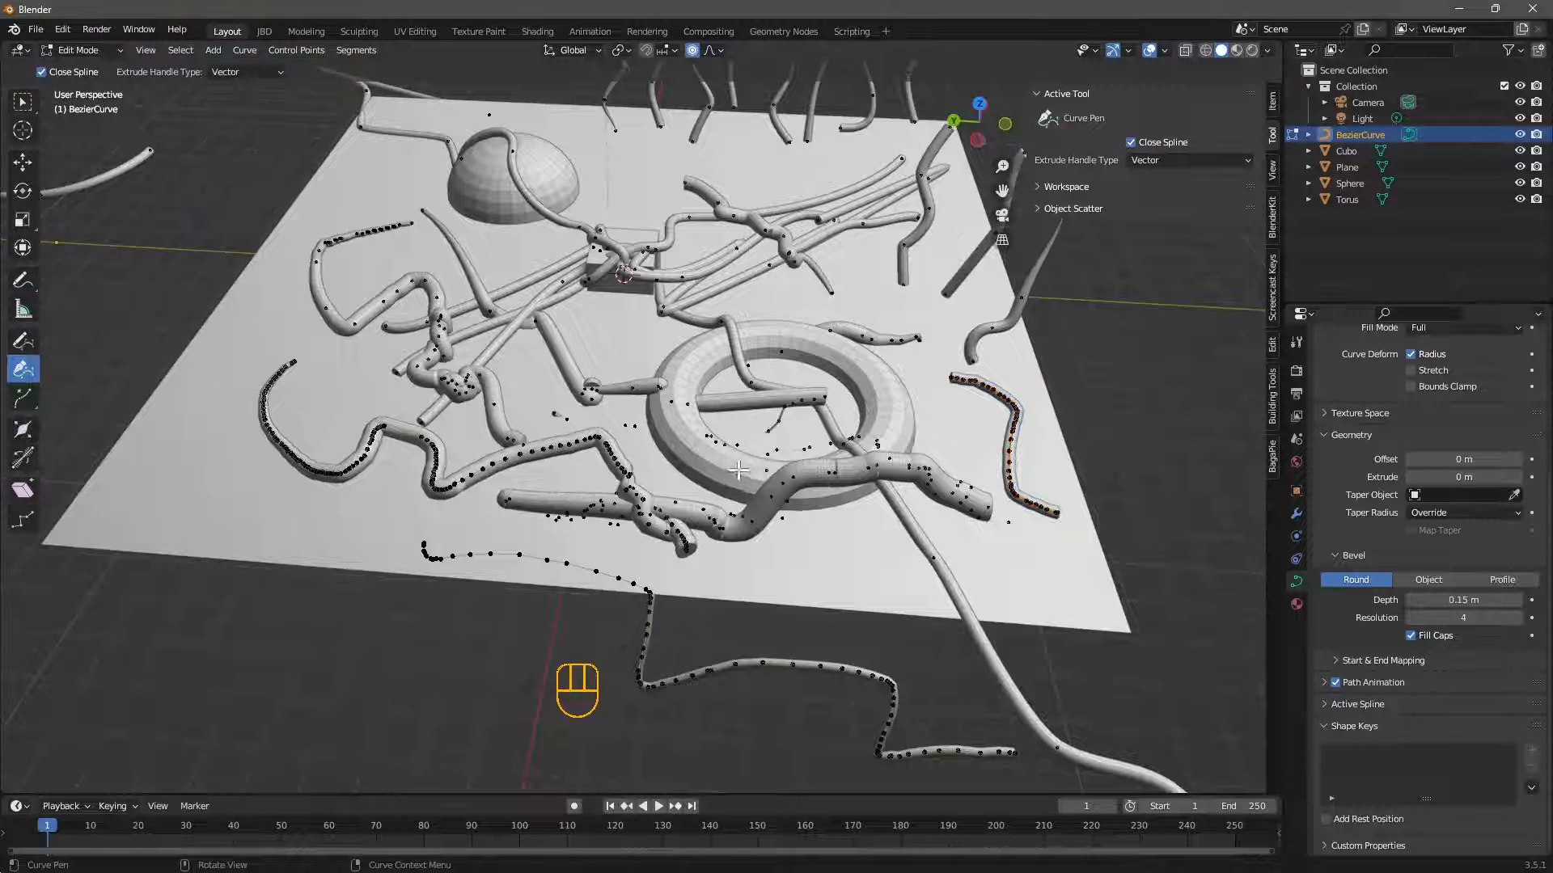
pyautogui.keyDown('shift'); pyautogui.moveTo(1026, 443); pyautogui.dragTo(1230, 643, button='middle'); pyautogui.keyUp('shift')
pyautogui.moveTo(314, 405); pyautogui.dragTo(421, 376)
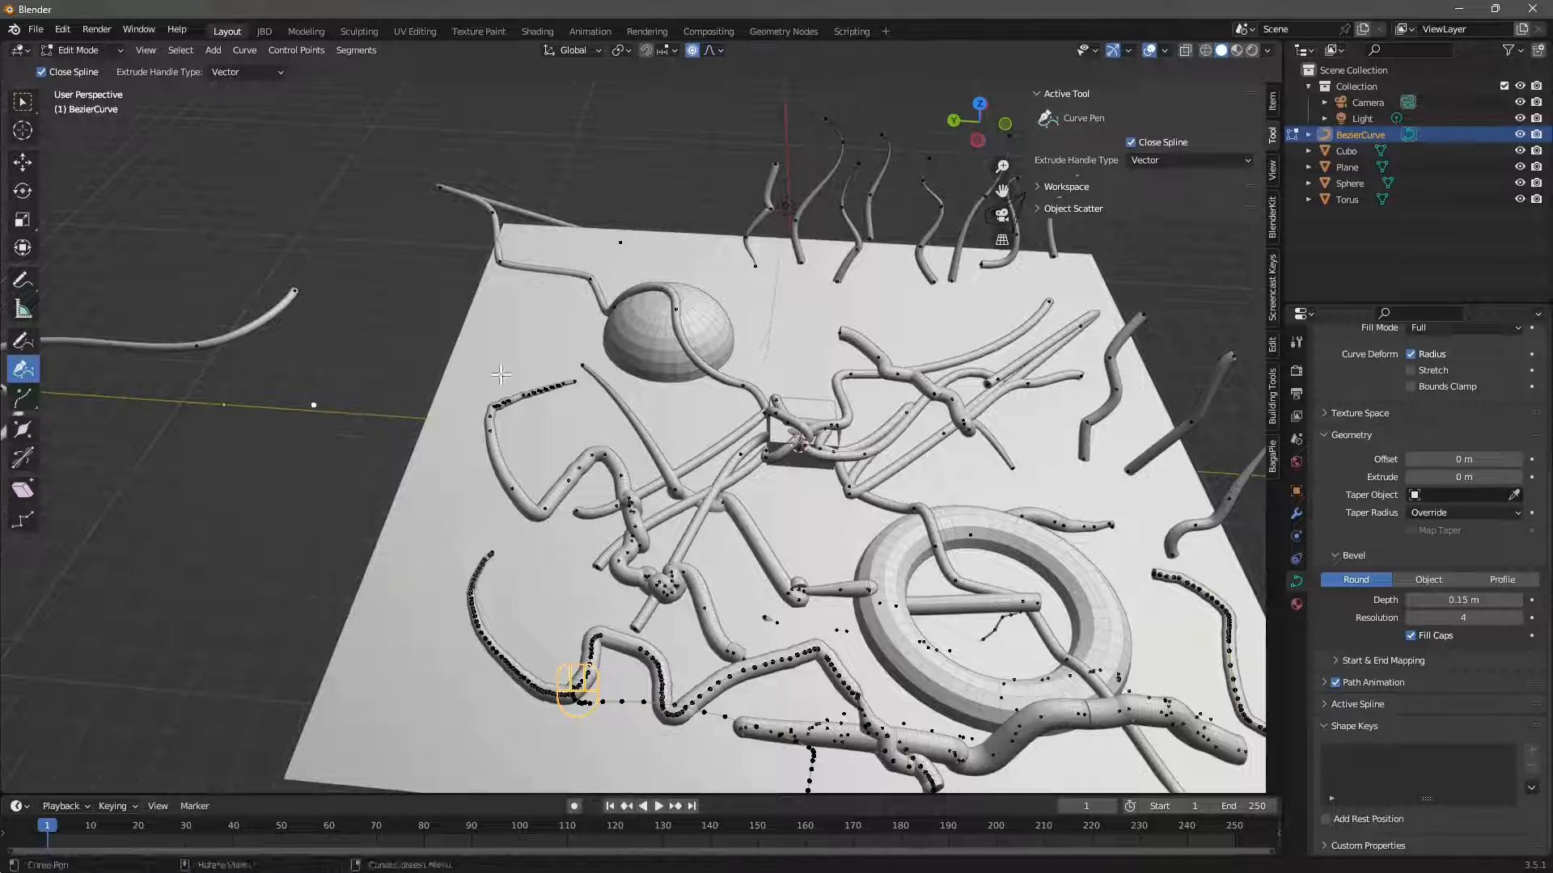
pyautogui.click(533, 365)
pyautogui.click(737, 285)
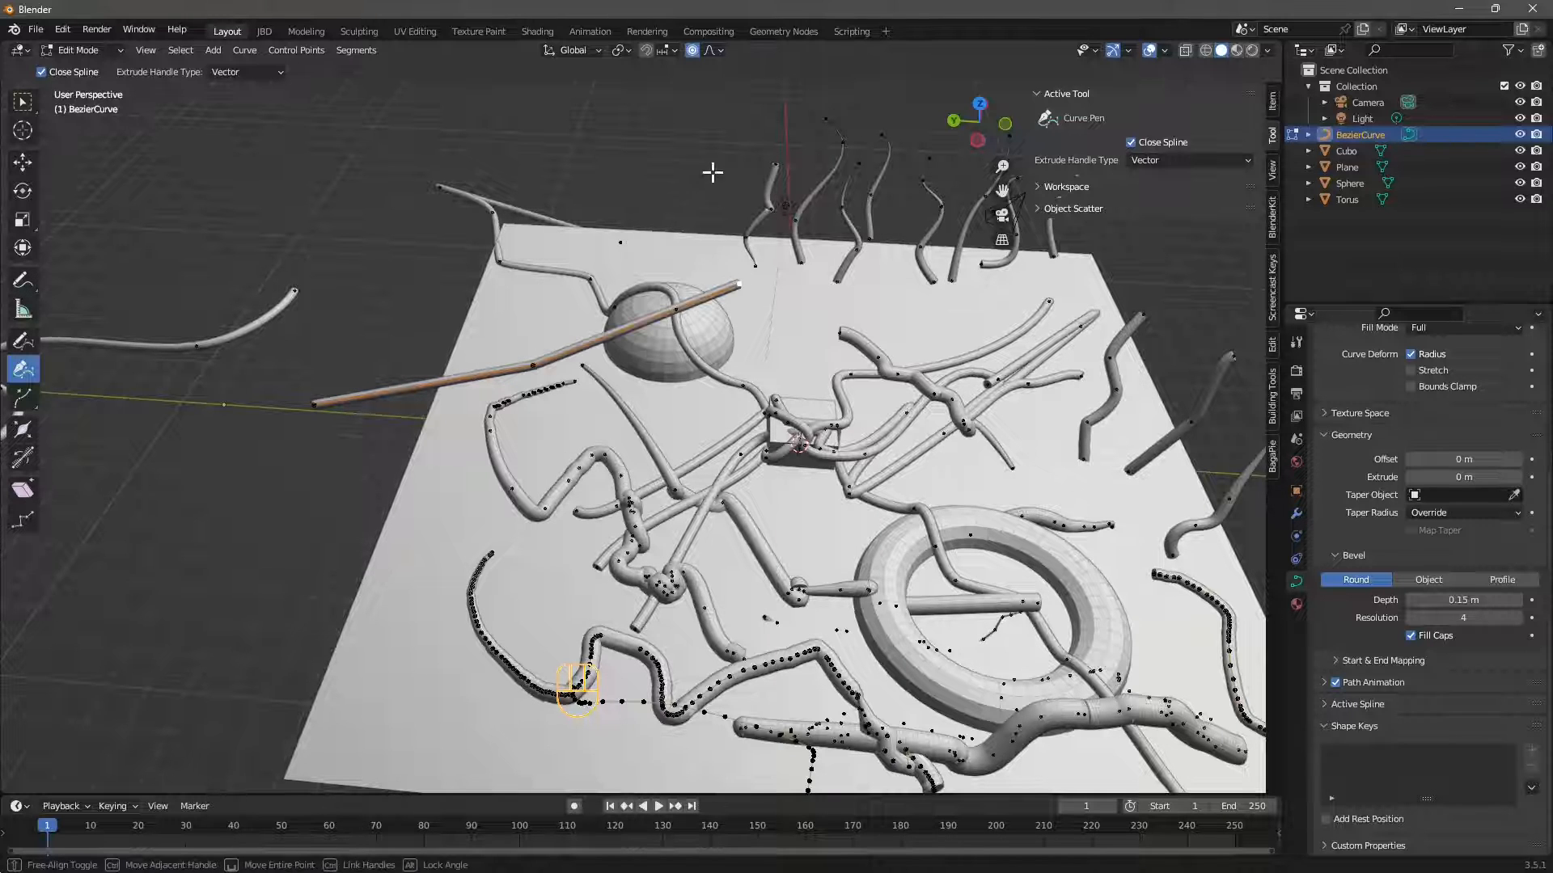
pyautogui.hotkey('ctrl', 'z')
pyautogui.hotkey('ctrl', 'z')
pyautogui.hotkey('ctrl', 'z')
# Build a ten-point zigzag spline with the Curve Pen, from outside the plane's edge across the sphere toward the upright curves
pyautogui.scroll(1, 319, 345)
pyautogui.keyDown('shift'); pyautogui.moveTo(319, 346); pyautogui.dragTo(340, 391, button='middle'); pyautogui.keyUp('shift')
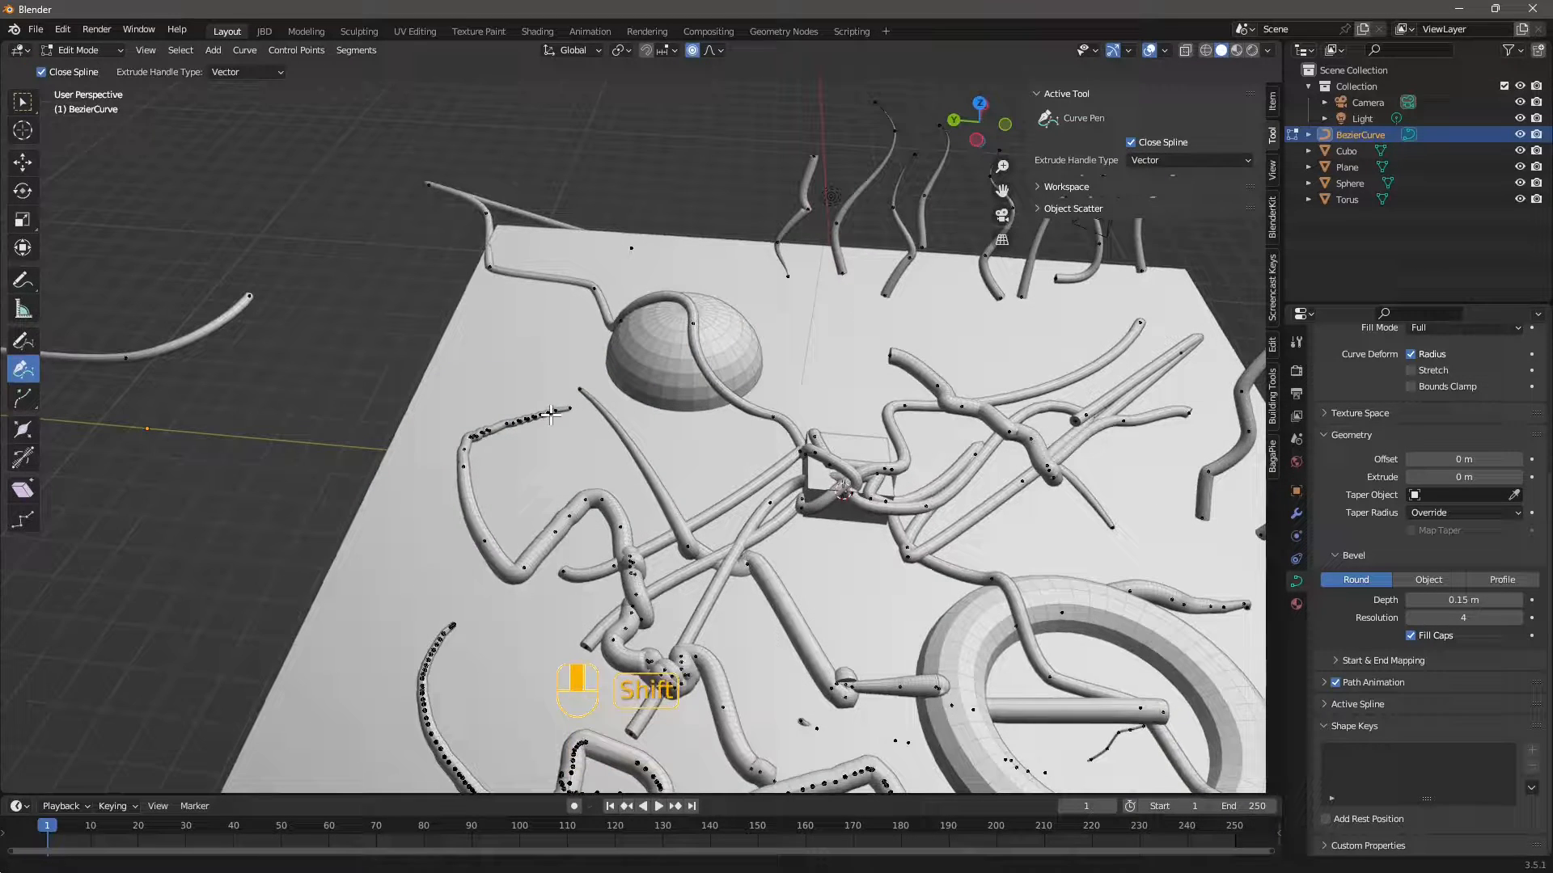
pyautogui.click(301, 419)
pyautogui.click(433, 391)
pyautogui.click(547, 366)
pyautogui.click(633, 376)
pyautogui.click(694, 296)
pyautogui.click(755, 326)
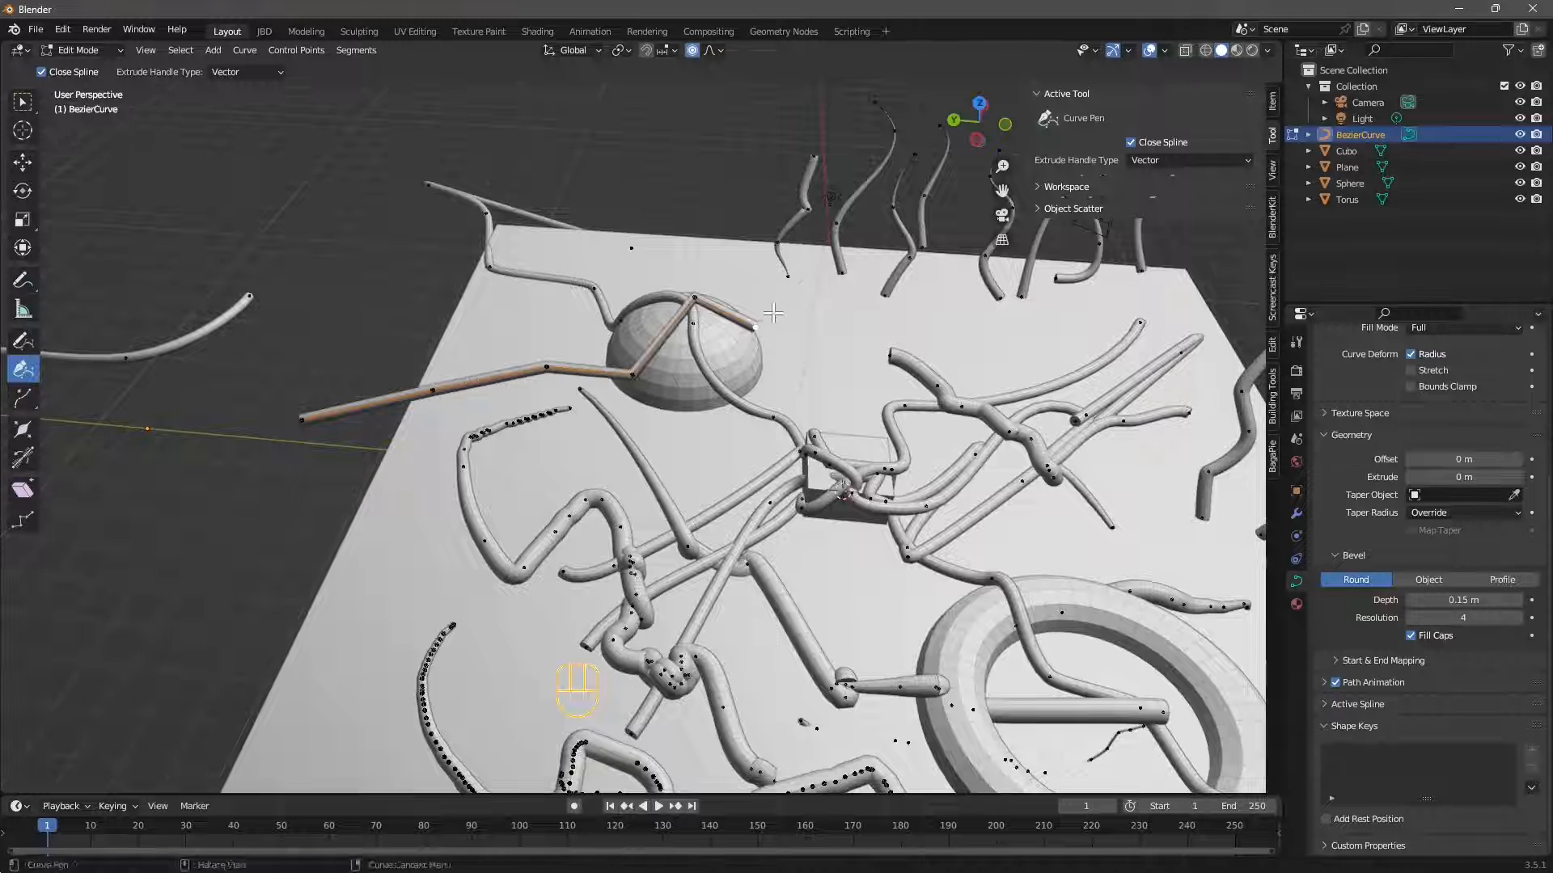
pyautogui.click(794, 325)
pyautogui.click(893, 370)
pyautogui.click(948, 325)
pyautogui.click(1021, 327)
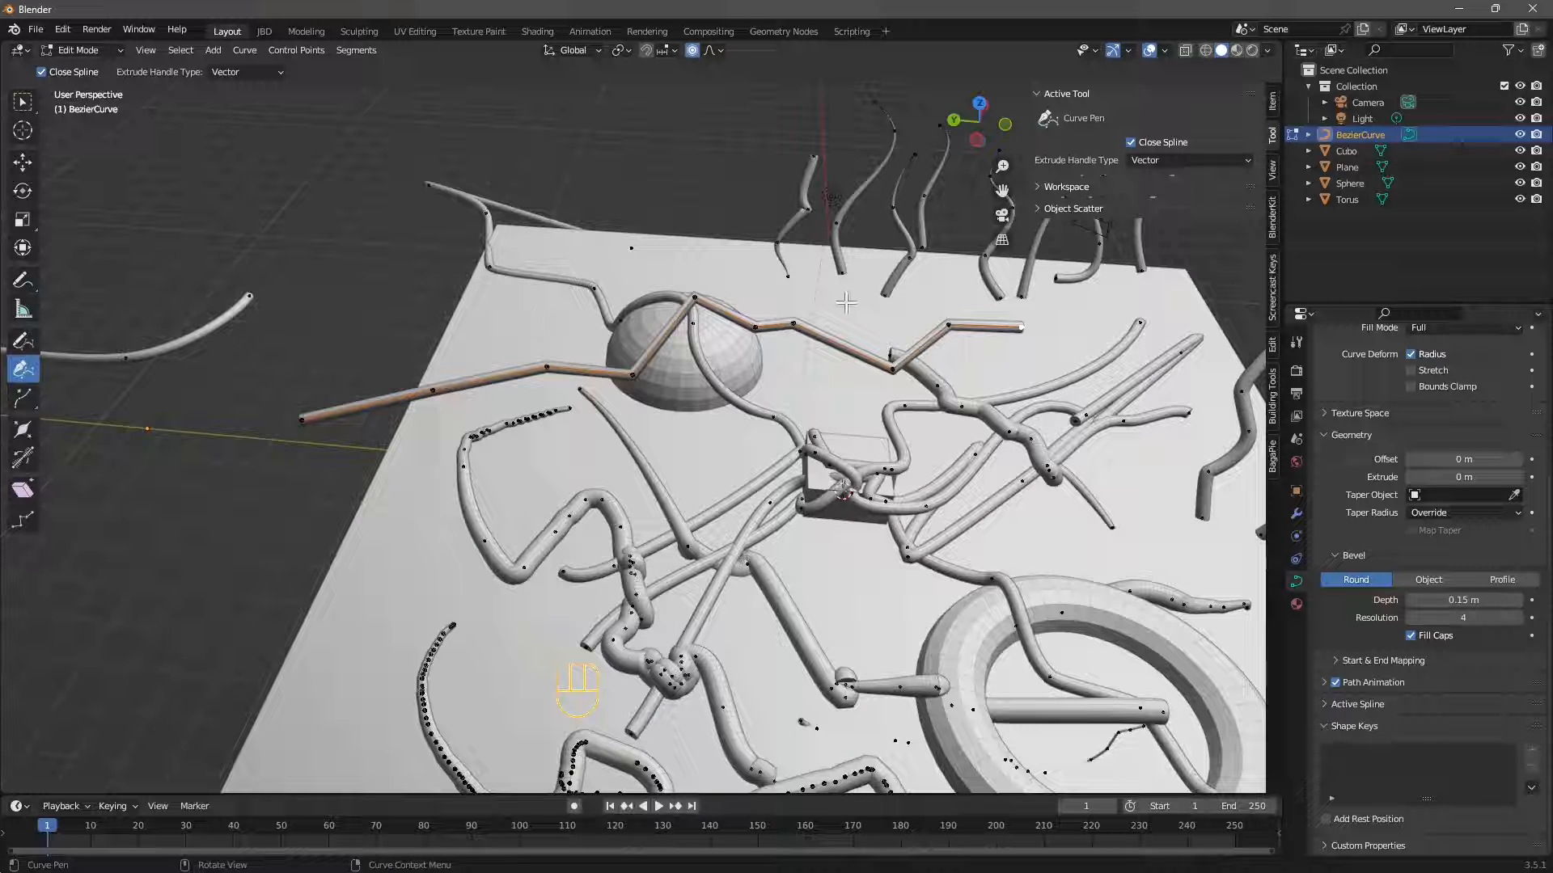
# Extrude the zigzag spline's end point freely toward the torus, and extrude another segment about 10.8 m along Y
pyautogui.click(24, 405)
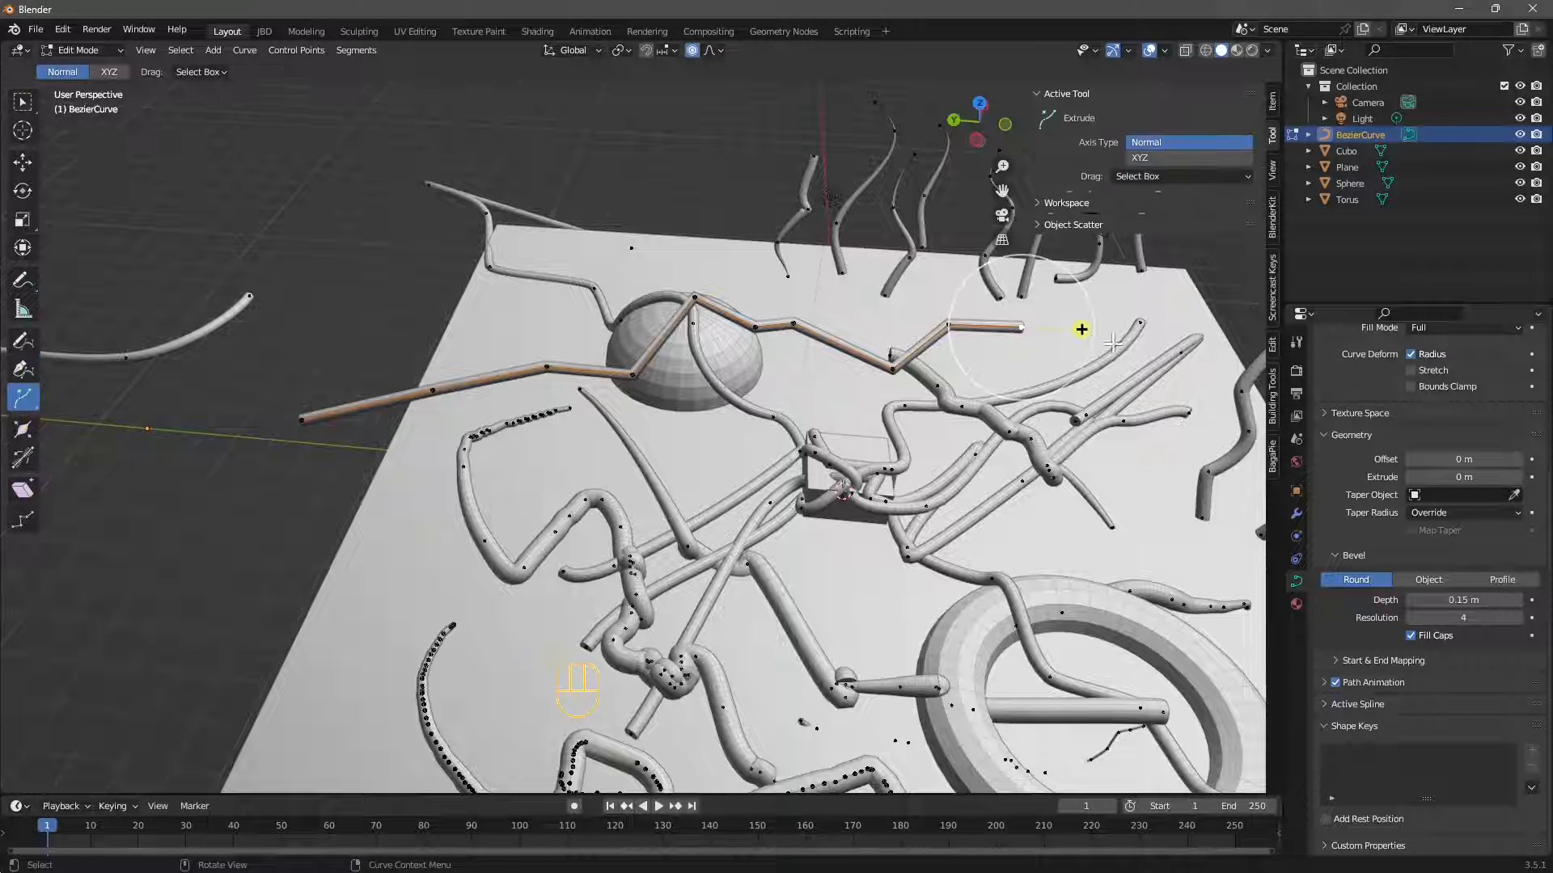
pyautogui.moveTo(1082, 329); pyautogui.dragTo(558, 560)
pyautogui.press('x')
pyautogui.press('y')
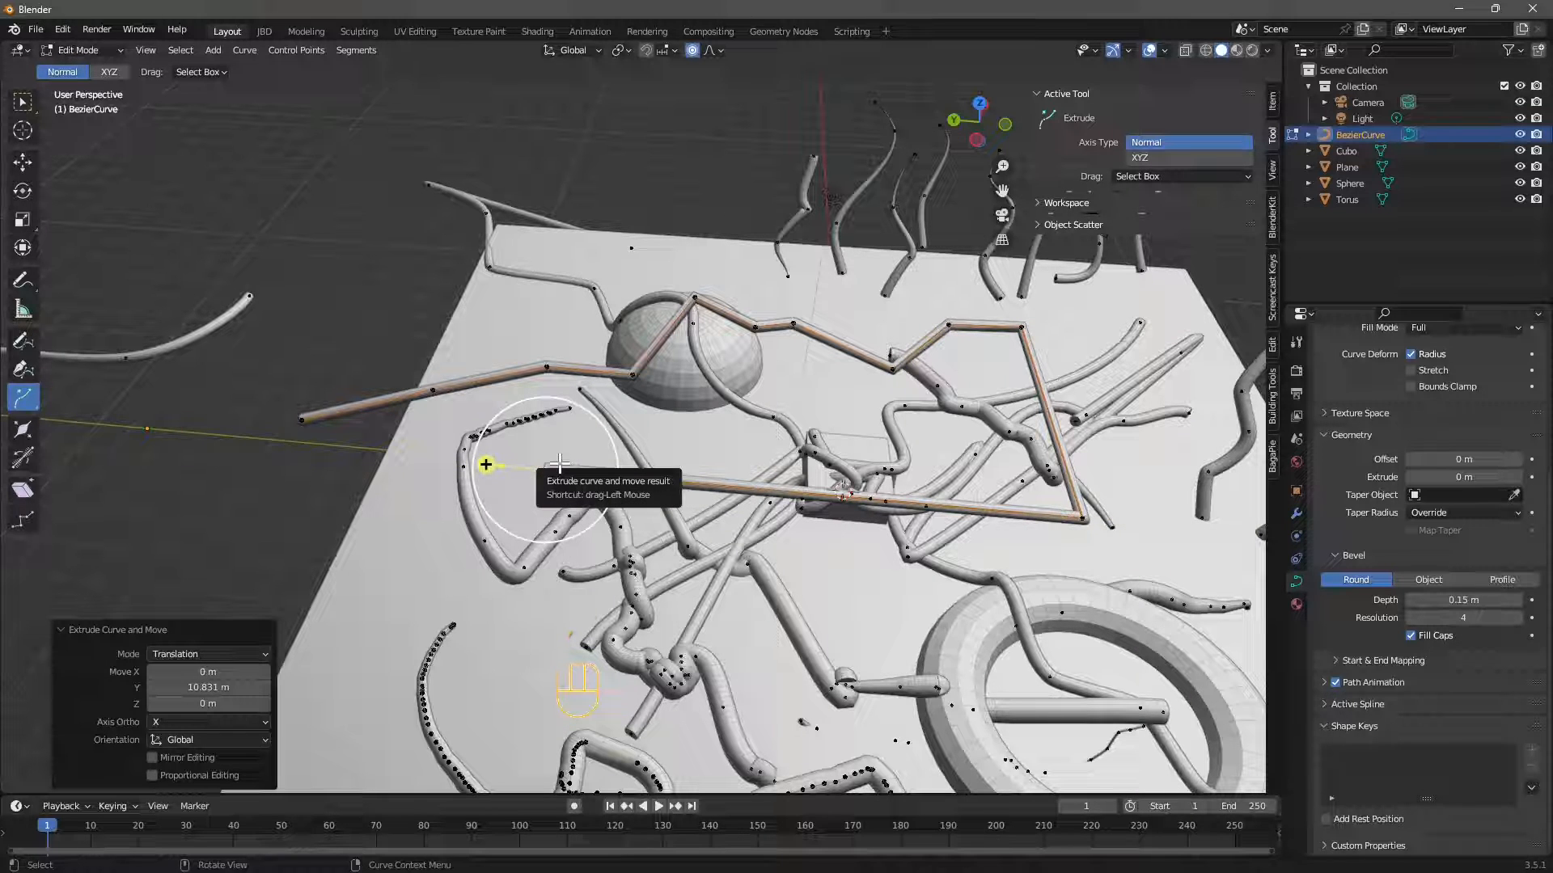
# Extrude the spline's new end point straight up about 5.6 m along Z
pyautogui.press('z')
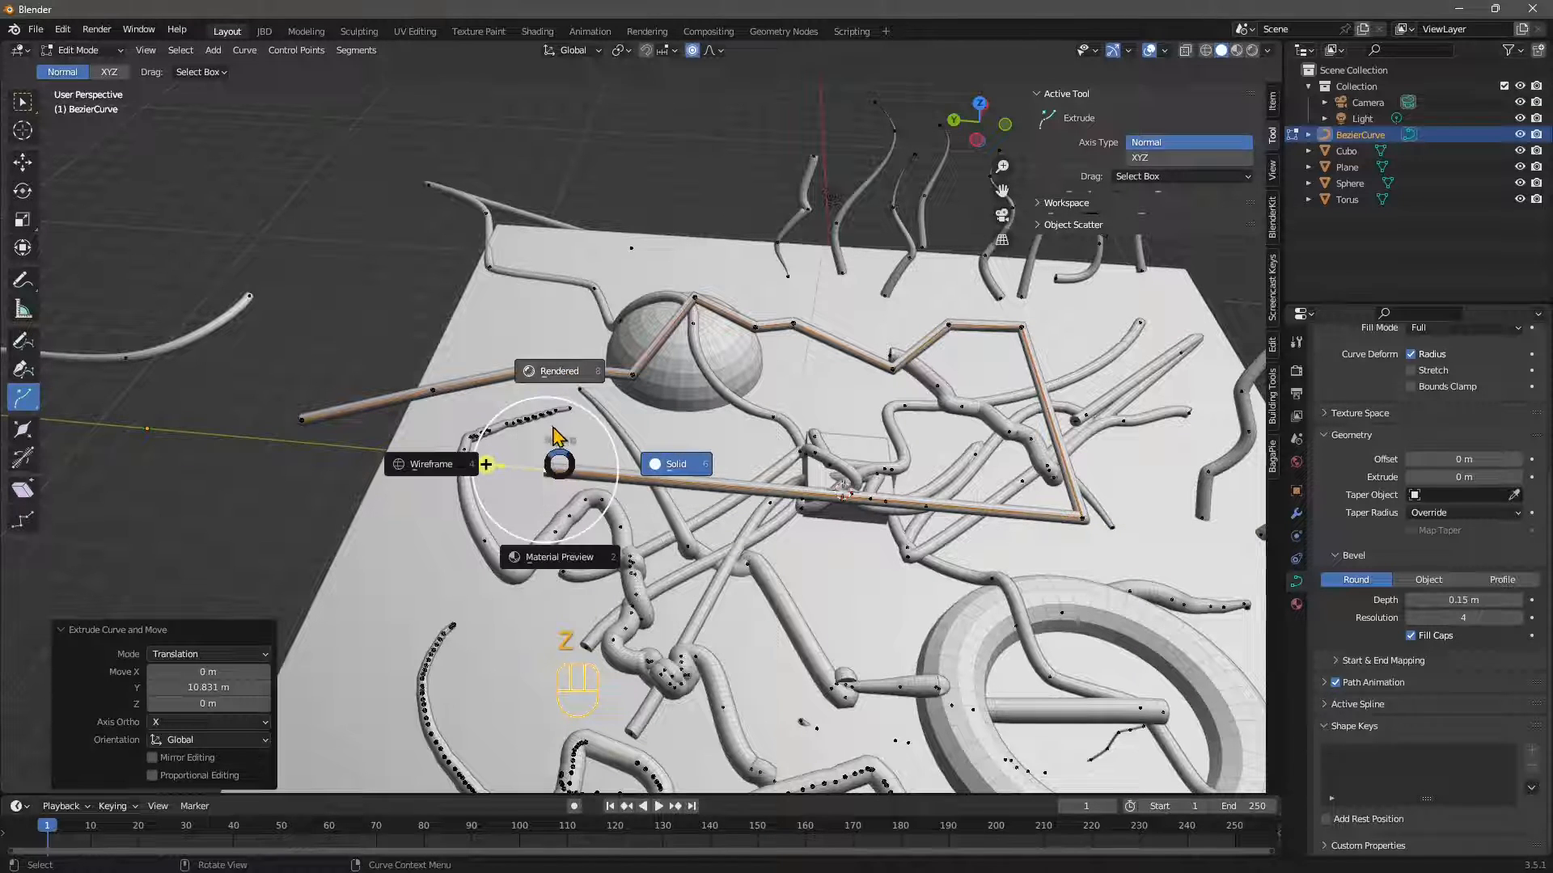
pyautogui.moveTo(481, 464); pyautogui.dragTo(446, 208)
pyautogui.press('z')
pyautogui.press('z')
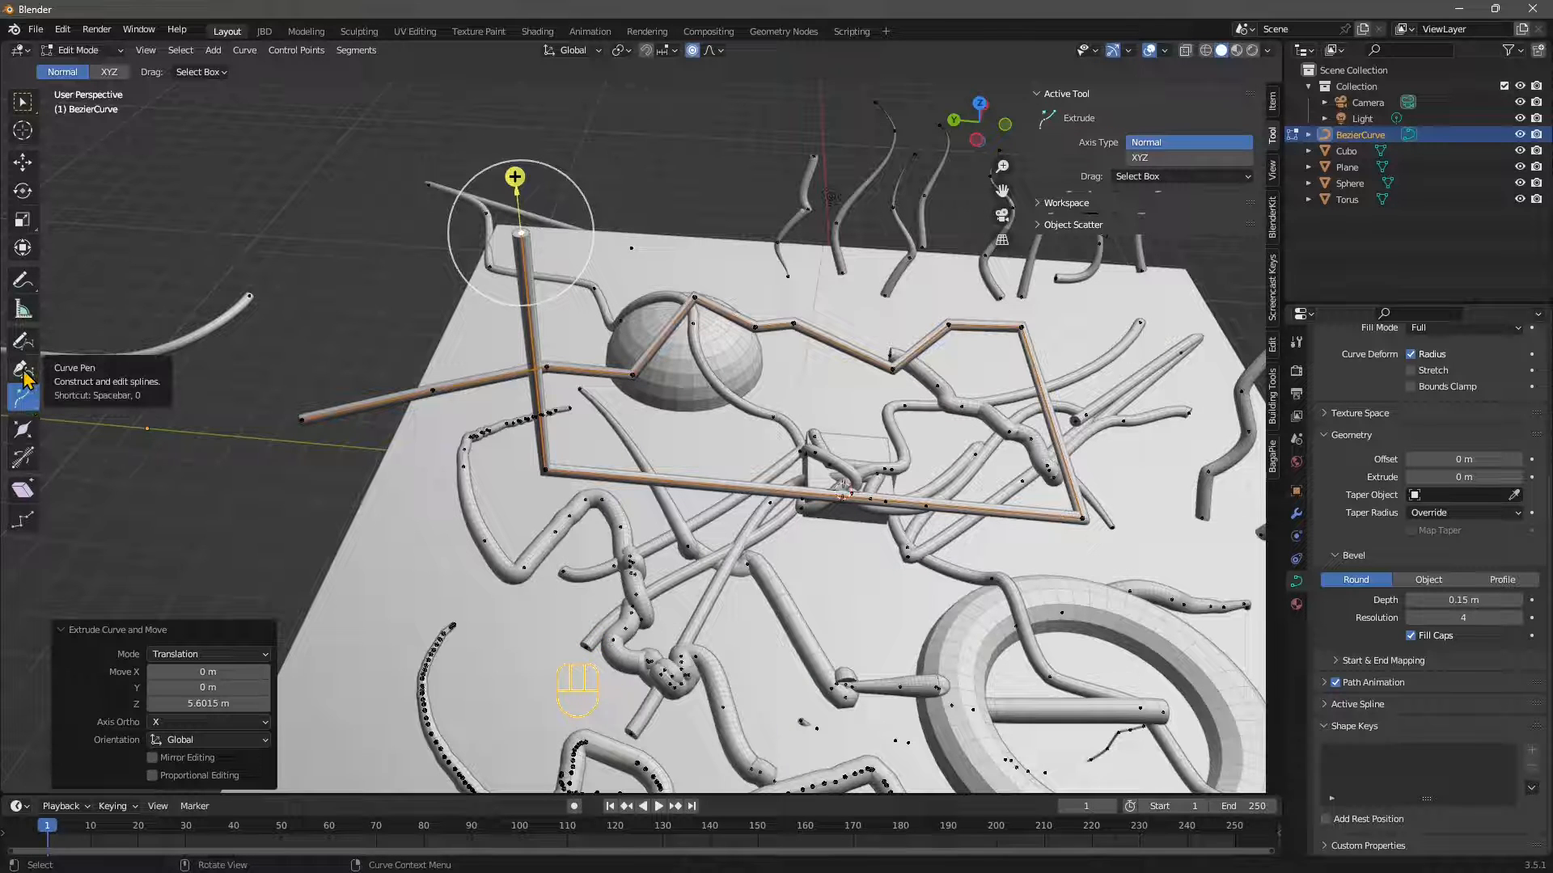
pyautogui.click(25, 410)
pyautogui.moveTo(25, 413); pyautogui.dragTo(151, 463)
pyautogui.moveTo(565, 478); pyautogui.dragTo(514, 442, button='middle')
pyautogui.moveTo(611, 316); pyautogui.dragTo(689, 260, button='middle')
pyautogui.moveTo(865, 315); pyautogui.dragTo(701, 399, button='middle')
pyautogui.moveTo(644, 153); pyautogui.dragTo(457, 194, button='middle')
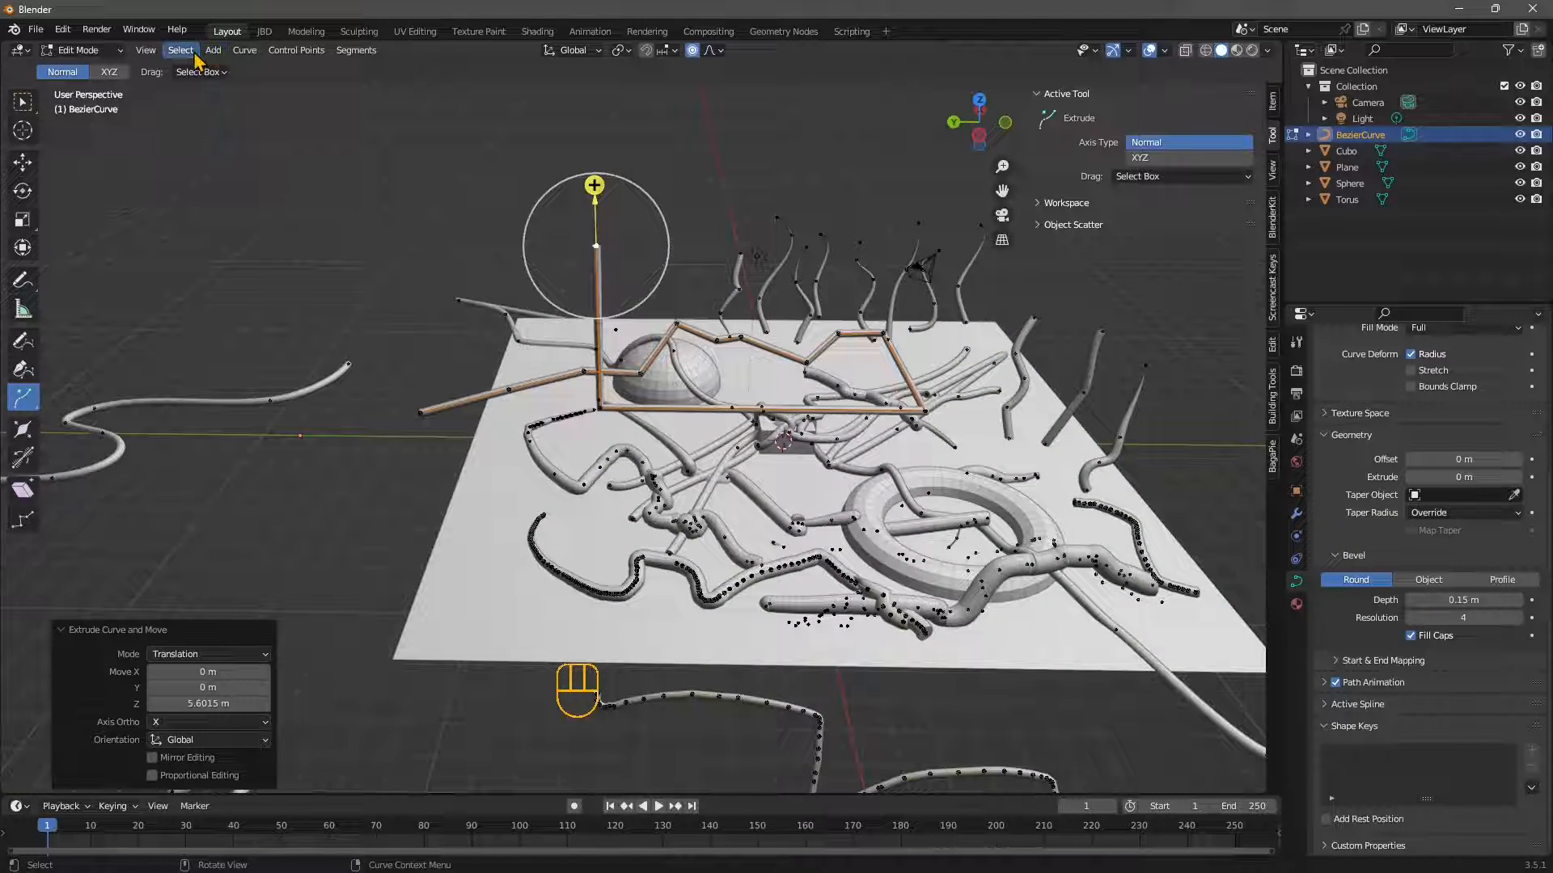
pyautogui.moveTo(542, 346); pyautogui.dragTo(340, 210, button='middle')
# Switch to Object Mode and deselect the Bezier curve
pyautogui.click(81, 50)
pyautogui.click(429, 378)
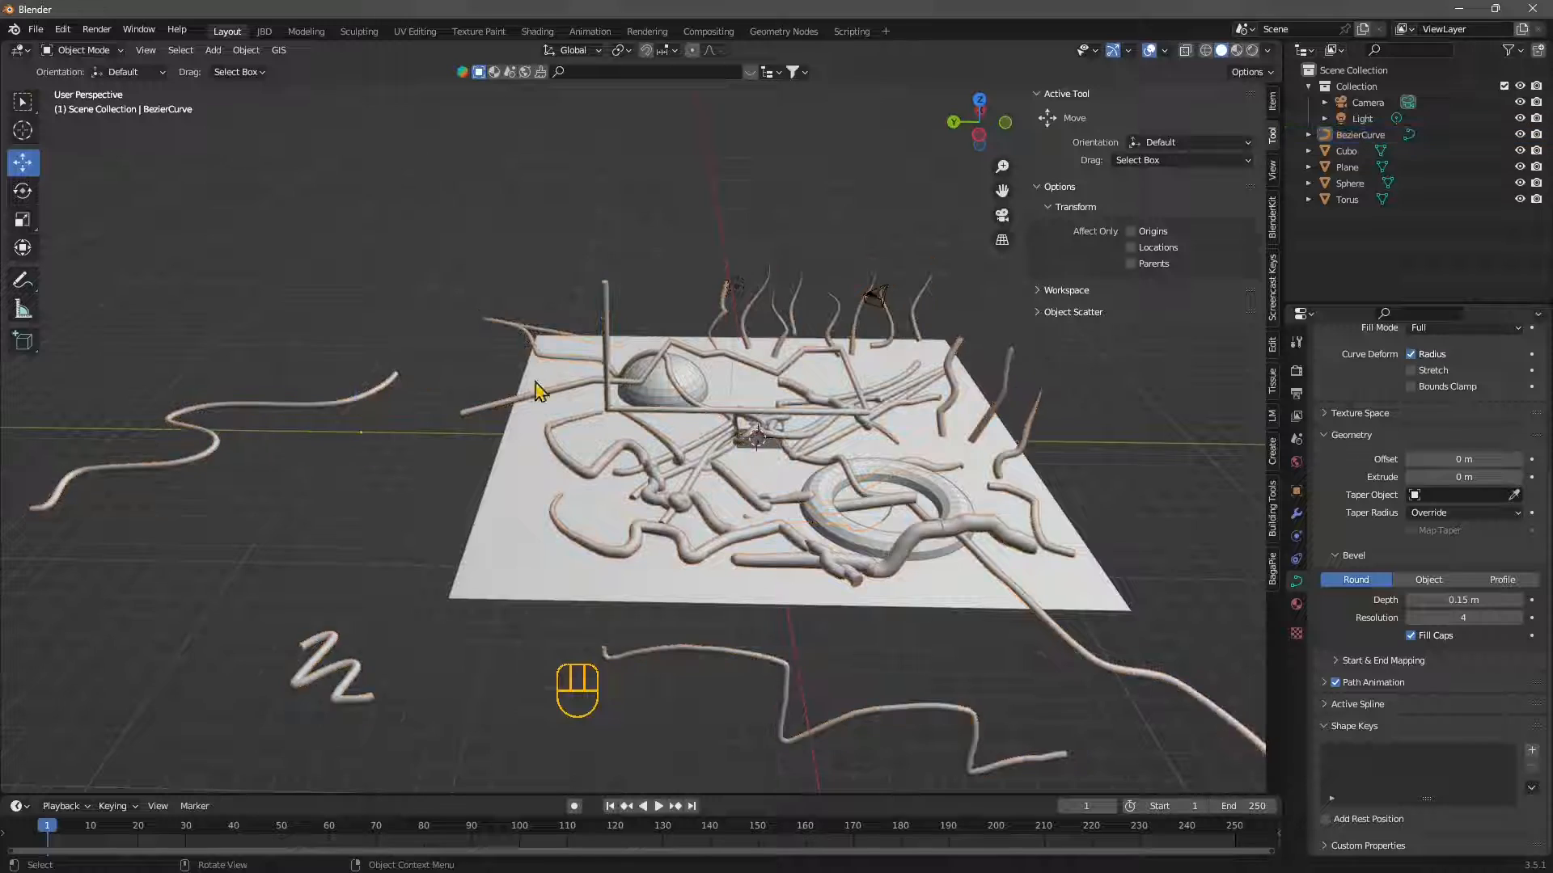
pyautogui.moveTo(545, 388); pyautogui.dragTo(601, 352, button='middle')
# Add a Simple Curve polygon at the world origin and set it to 5 sides
pyautogui.click(217, 51)
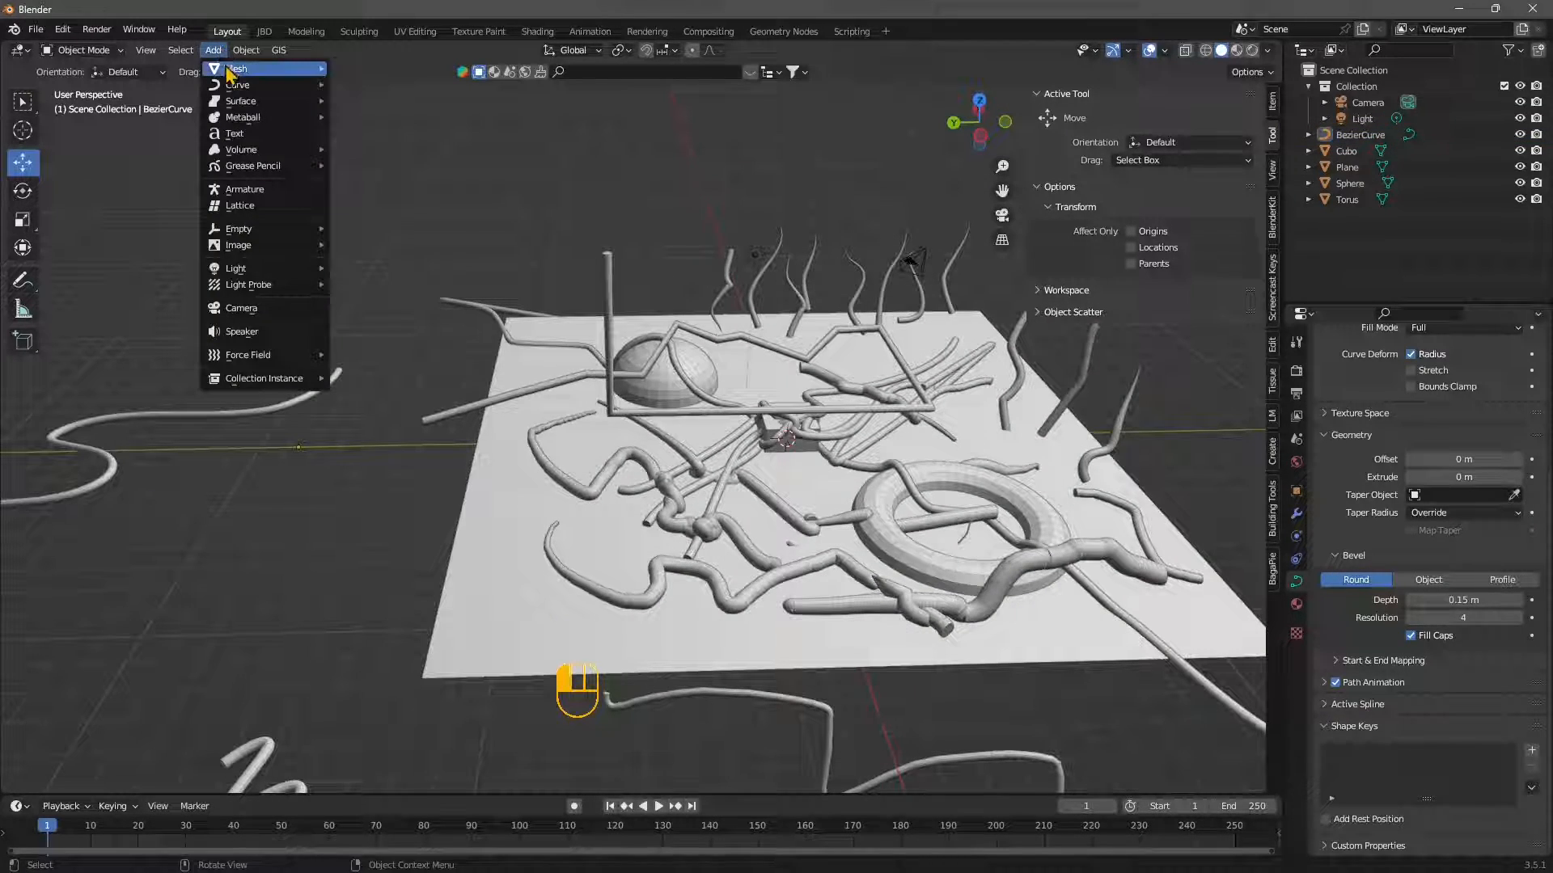
pyautogui.moveTo(235, 72)
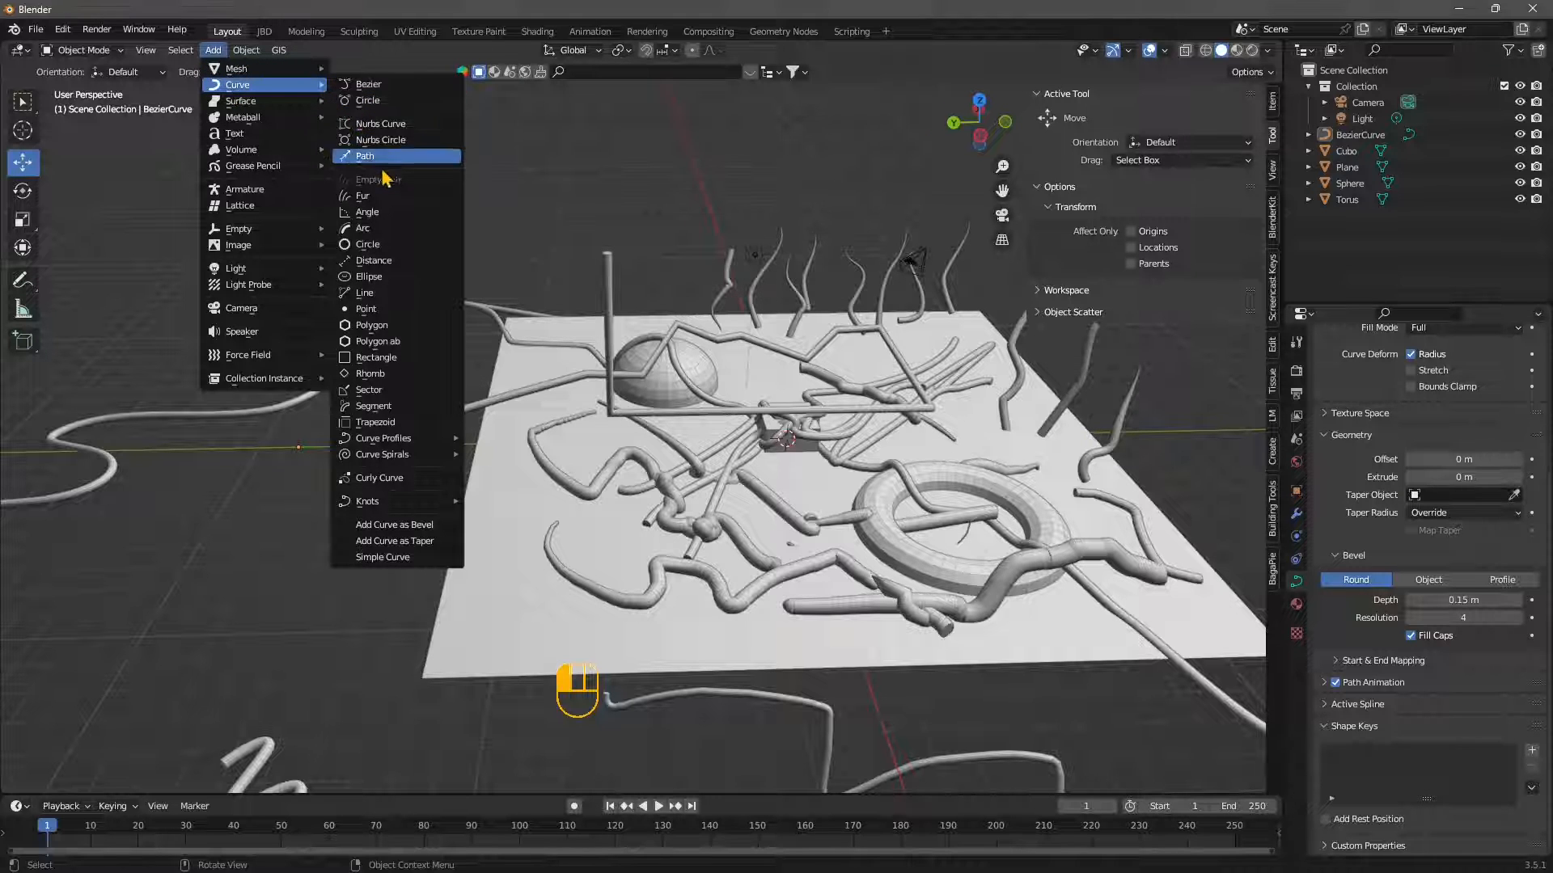
pyautogui.click(371, 327)
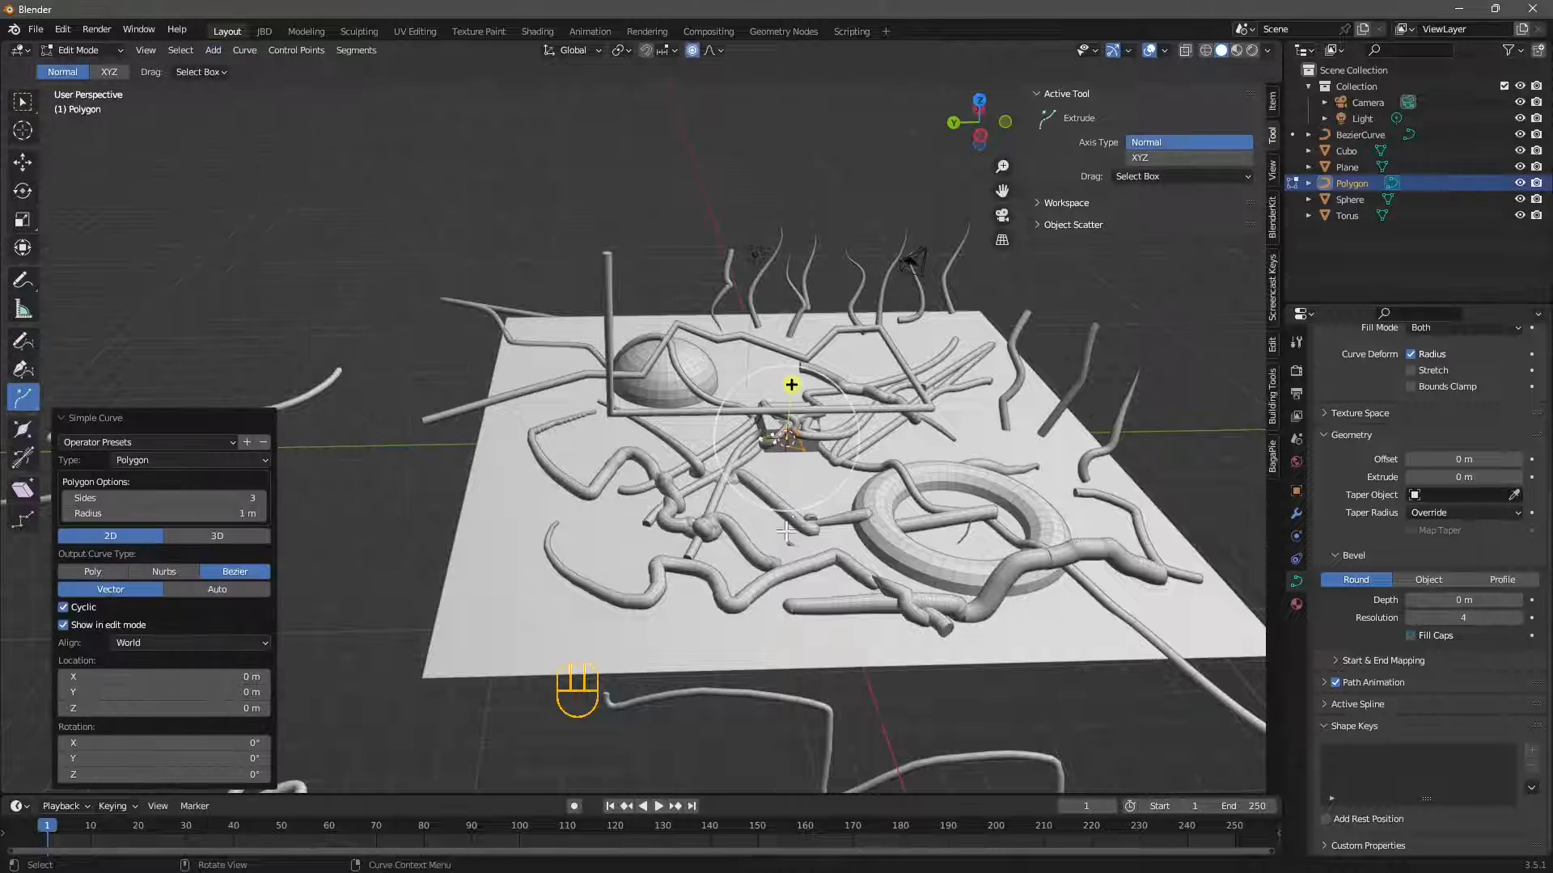
pyautogui.scroll(4, 786, 532)
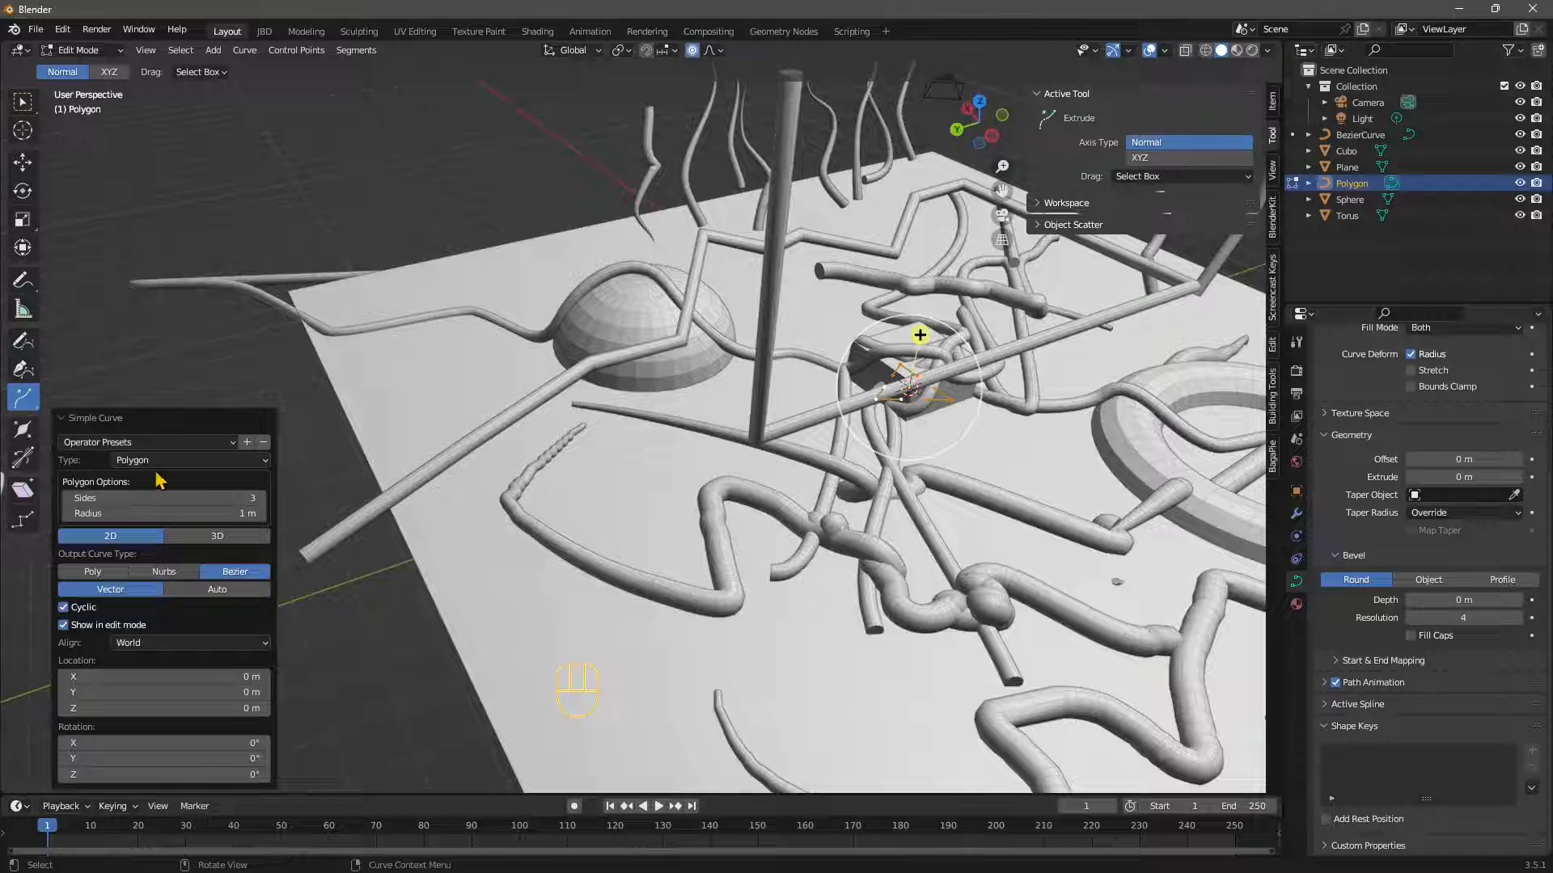
pyautogui.click(260, 498)
pyautogui.click(260, 498)
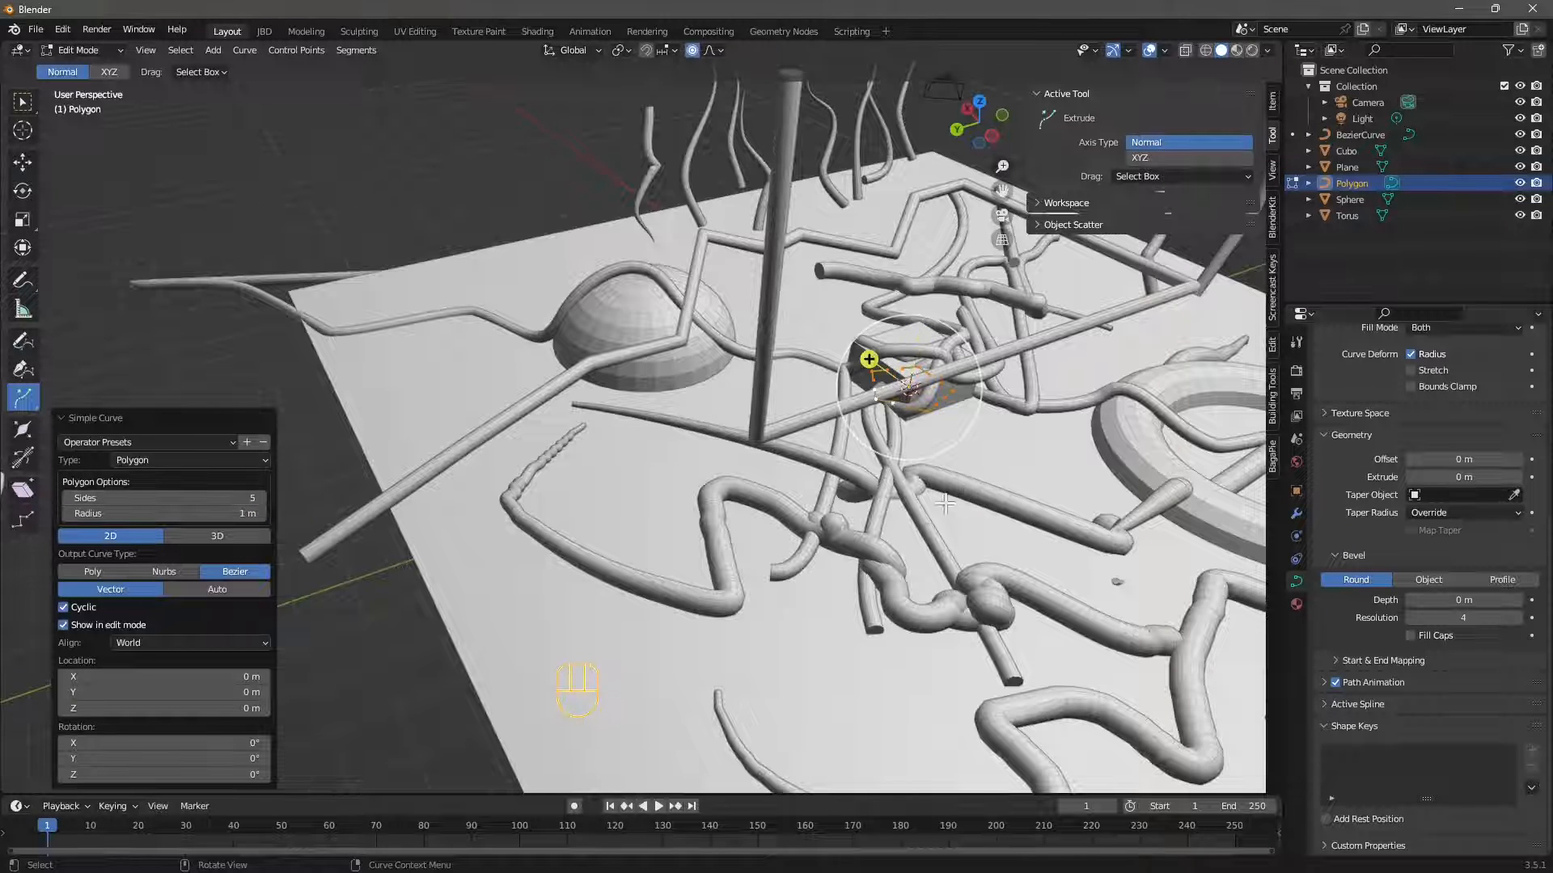
pyautogui.moveTo(945, 503); pyautogui.dragTo(883, 444, button='middle')
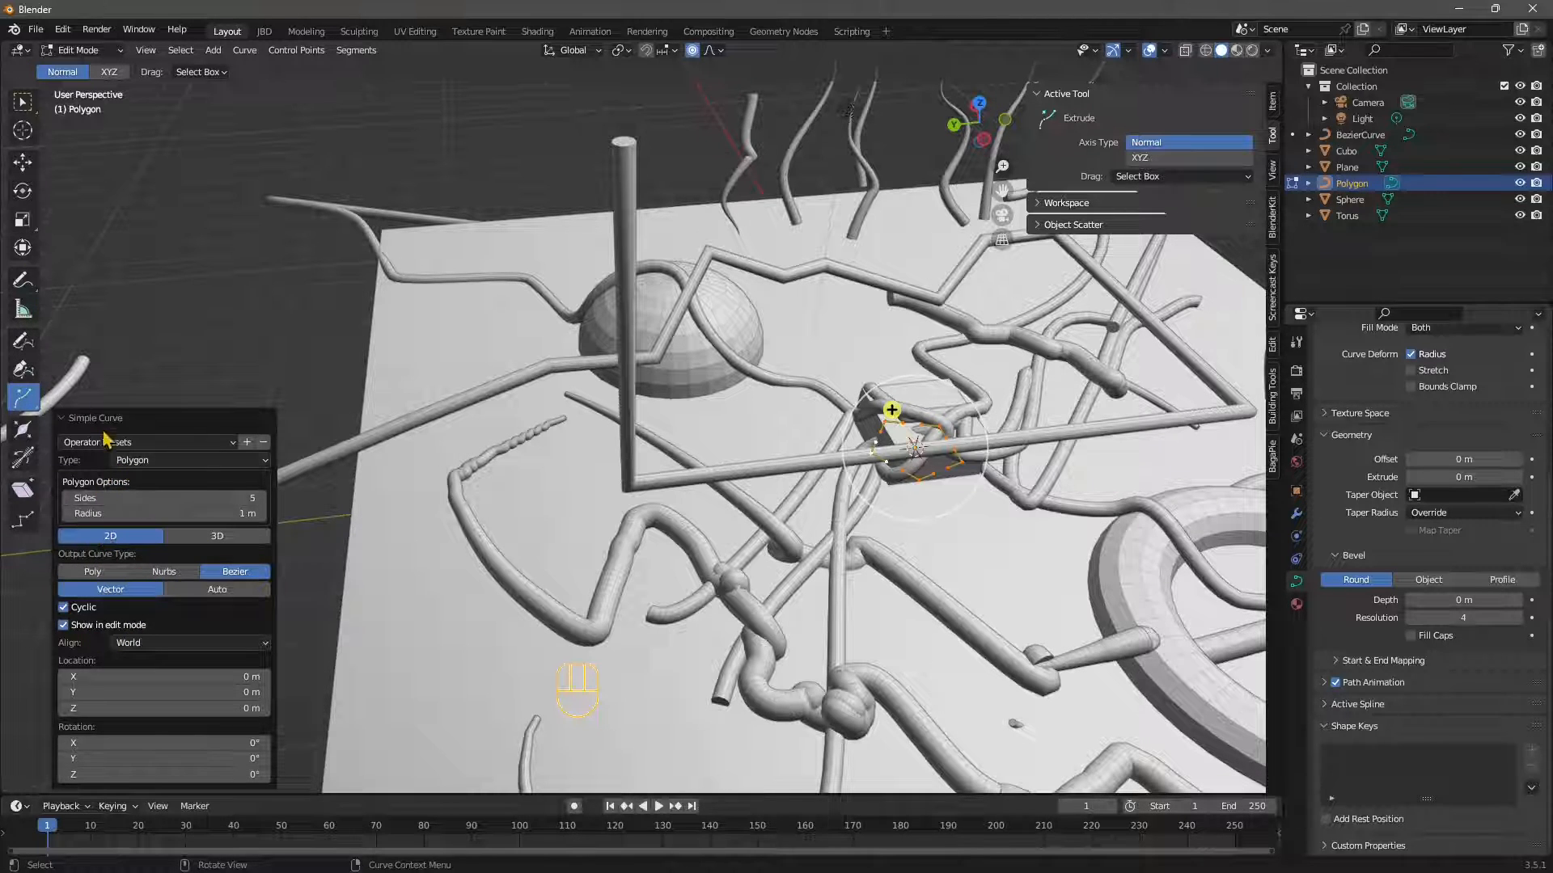
# Try to raise the polygon curve along Z with the Move tool in Edit Mode, by about 1.7 m and then about 0.65 m
pyautogui.click(27, 167)
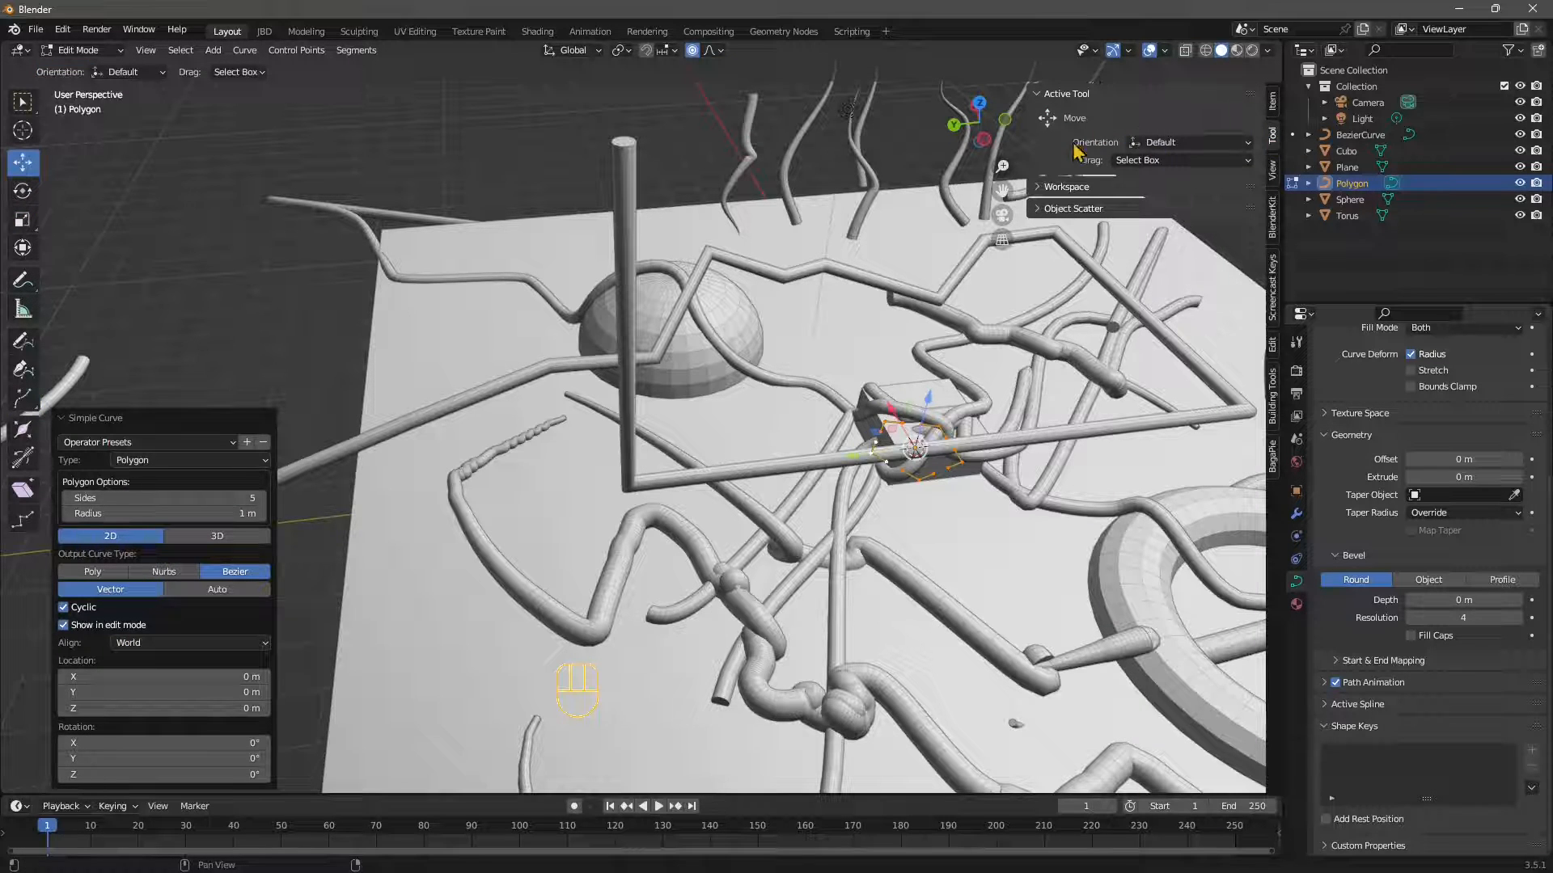
pyautogui.moveTo(920, 397); pyautogui.dragTo(938, 330)
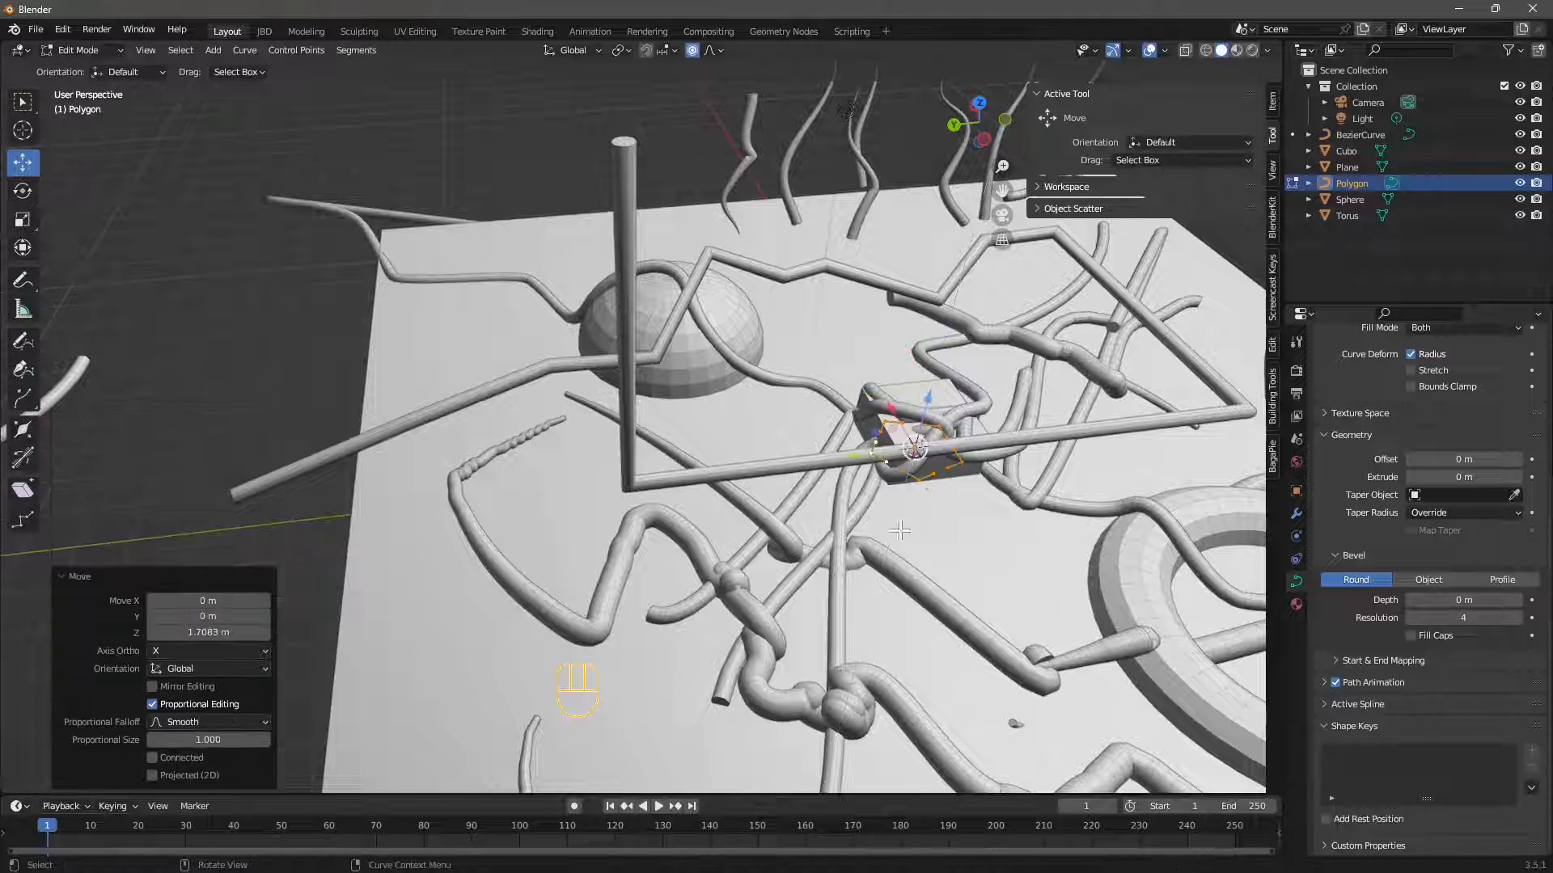
pyautogui.scroll(2, 901, 531)
pyautogui.keyDown('shift'); pyautogui.moveTo(984, 504); pyautogui.dragTo(65, 111, button='middle'); pyautogui.keyUp('shift')
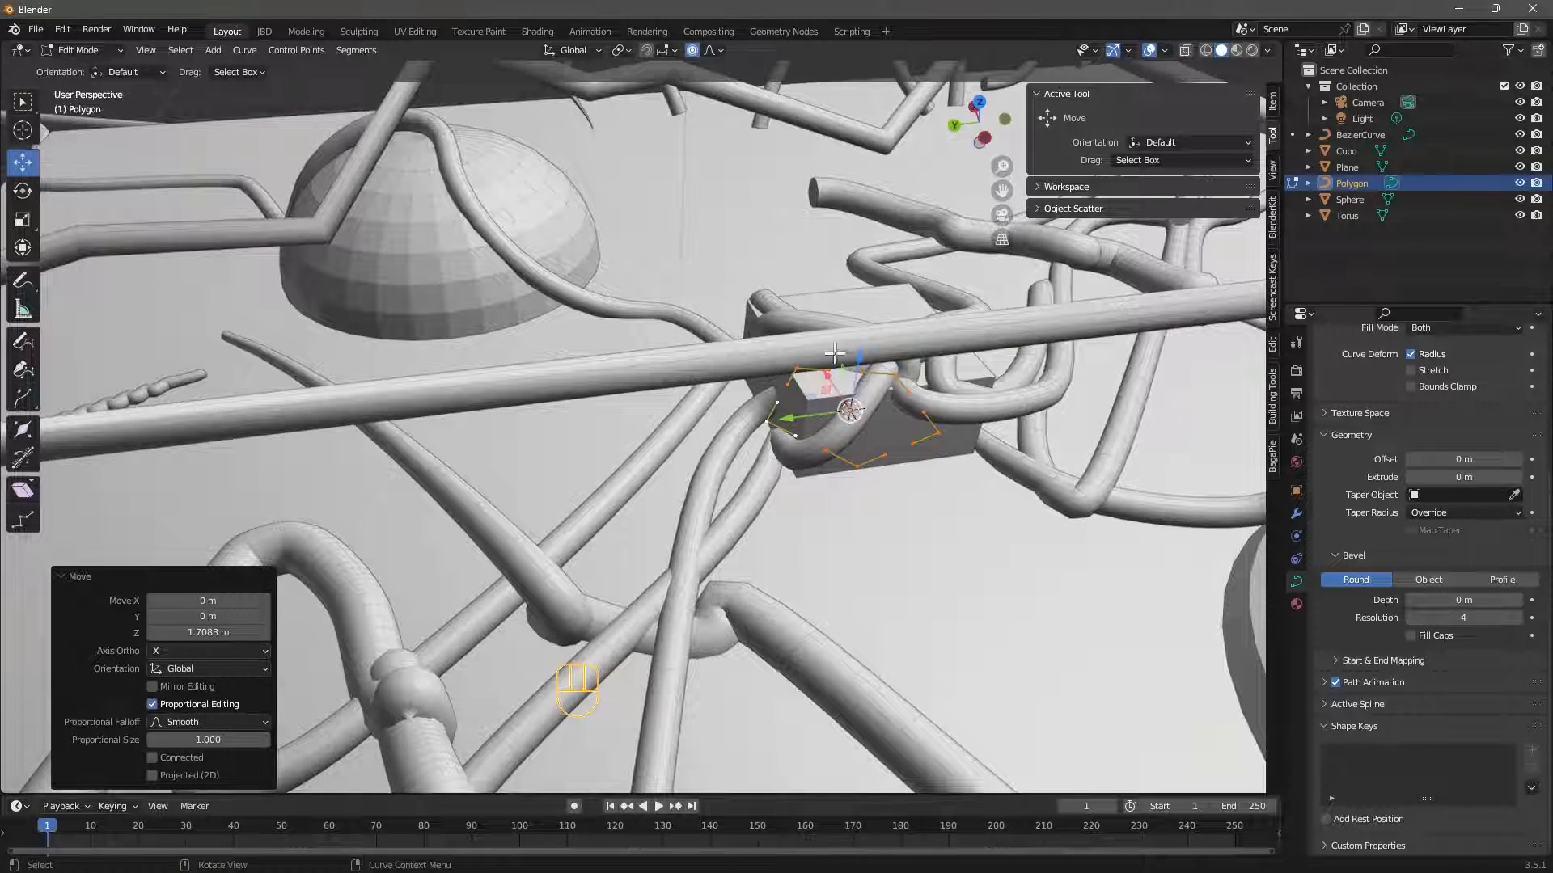
pyautogui.moveTo(853, 372); pyautogui.dragTo(861, 332)
pyautogui.scroll(5, 1342, 448)
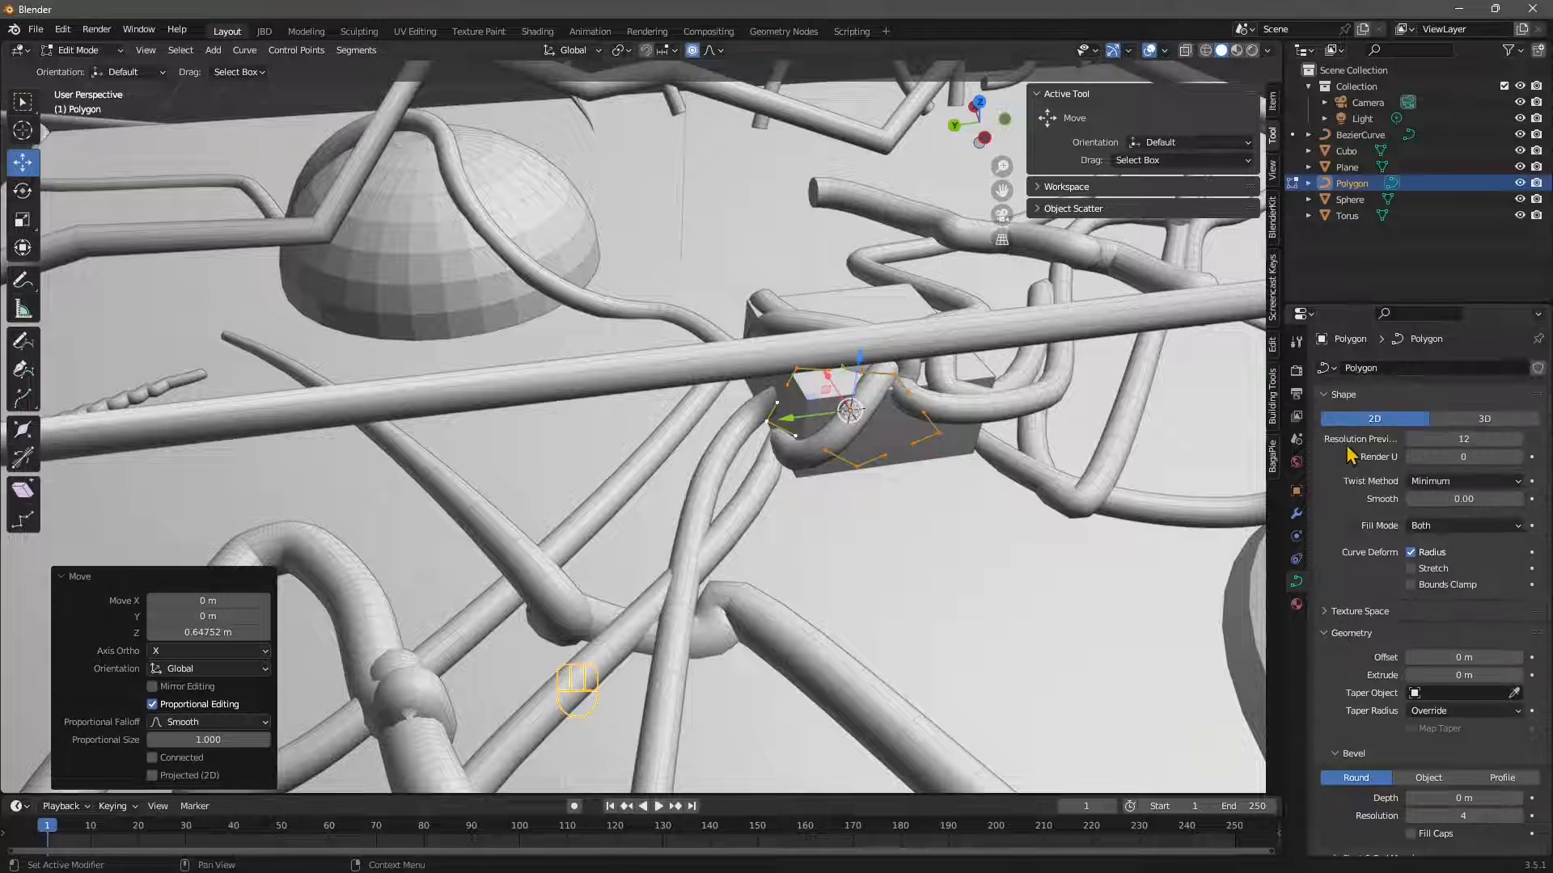
# In Object Mode, raise the polygon about 2.77 m in Z and move it about 5.42 m in X and 4.15 m in Y toward the sphere
pyautogui.click(65, 52)
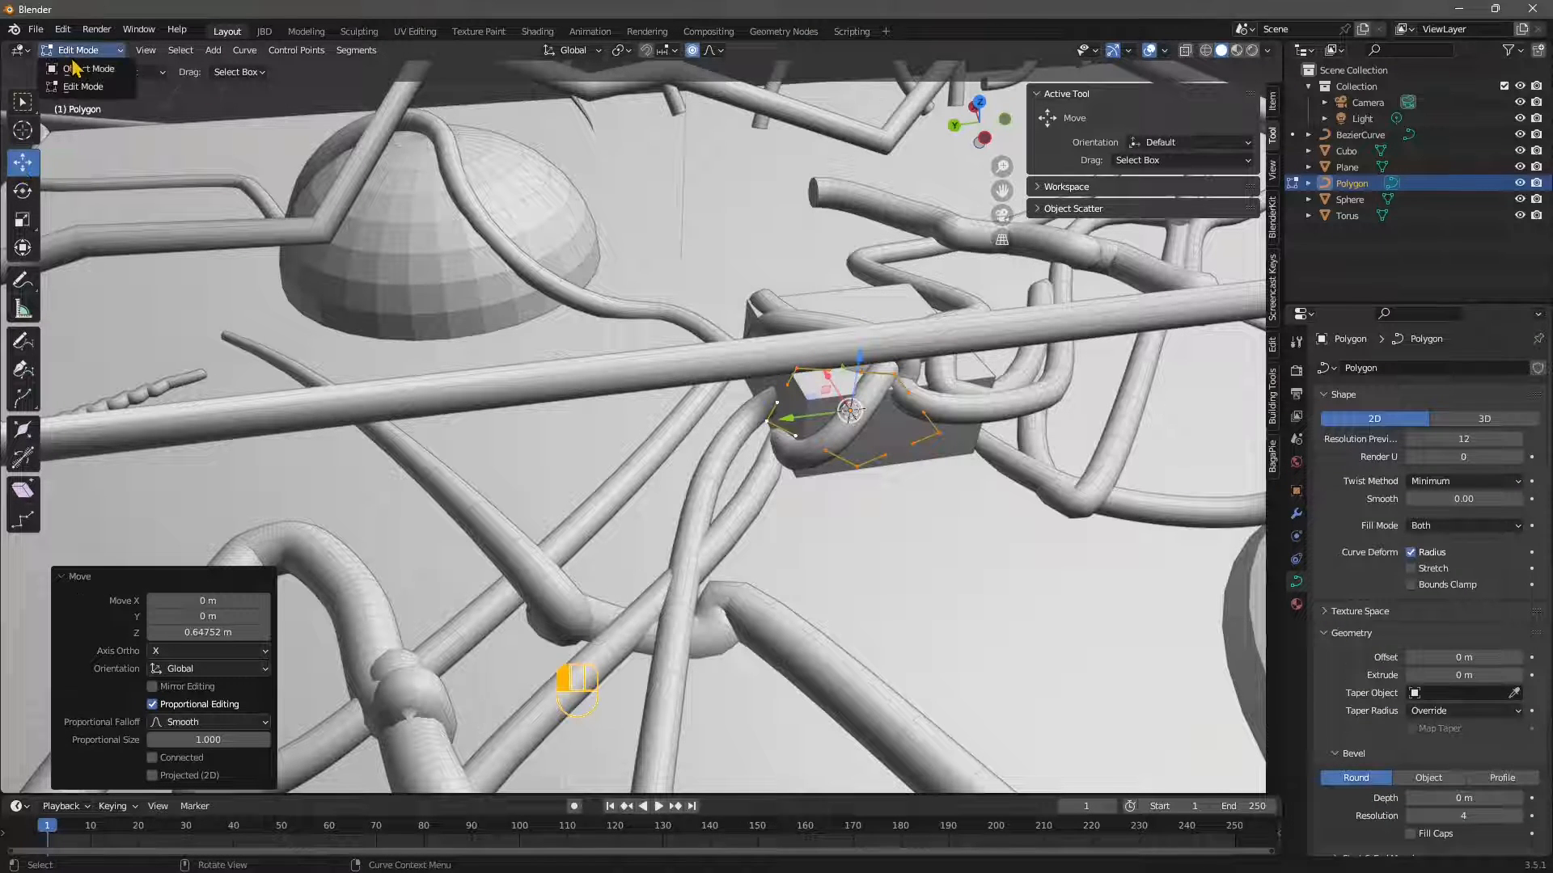
pyautogui.click(74, 69)
pyautogui.scroll(-2, 720, 439)
pyautogui.moveTo(788, 374); pyautogui.dragTo(790, 249)
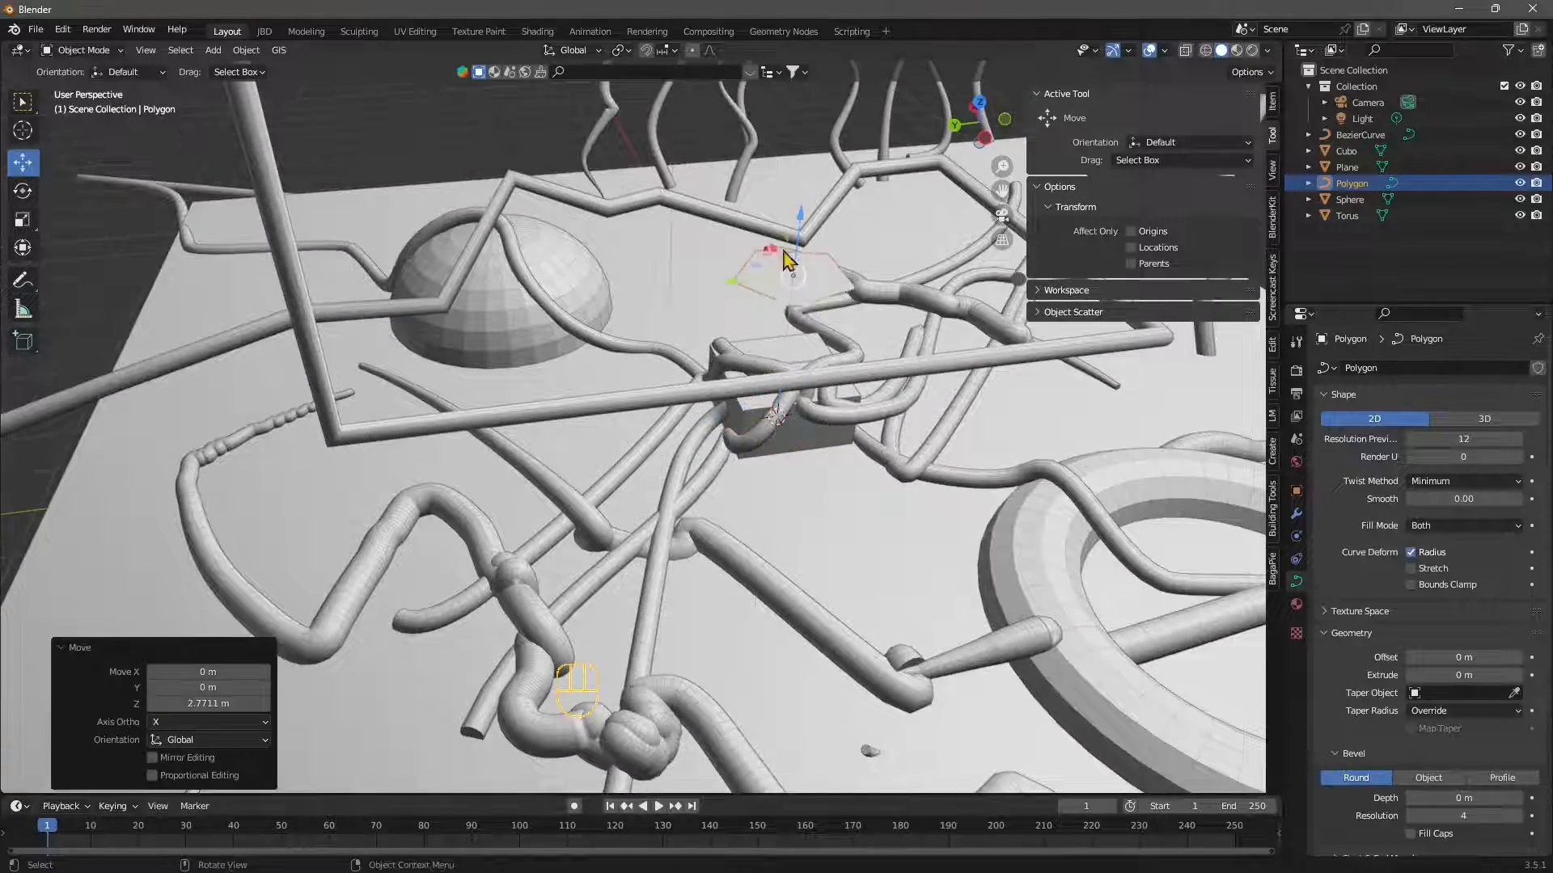
pyautogui.moveTo(791, 249); pyautogui.dragTo(817, 362, button='middle')
pyautogui.moveTo(780, 394); pyautogui.dragTo(579, 340)
pyautogui.moveTo(579, 340); pyautogui.dragTo(890, 423, button='middle')
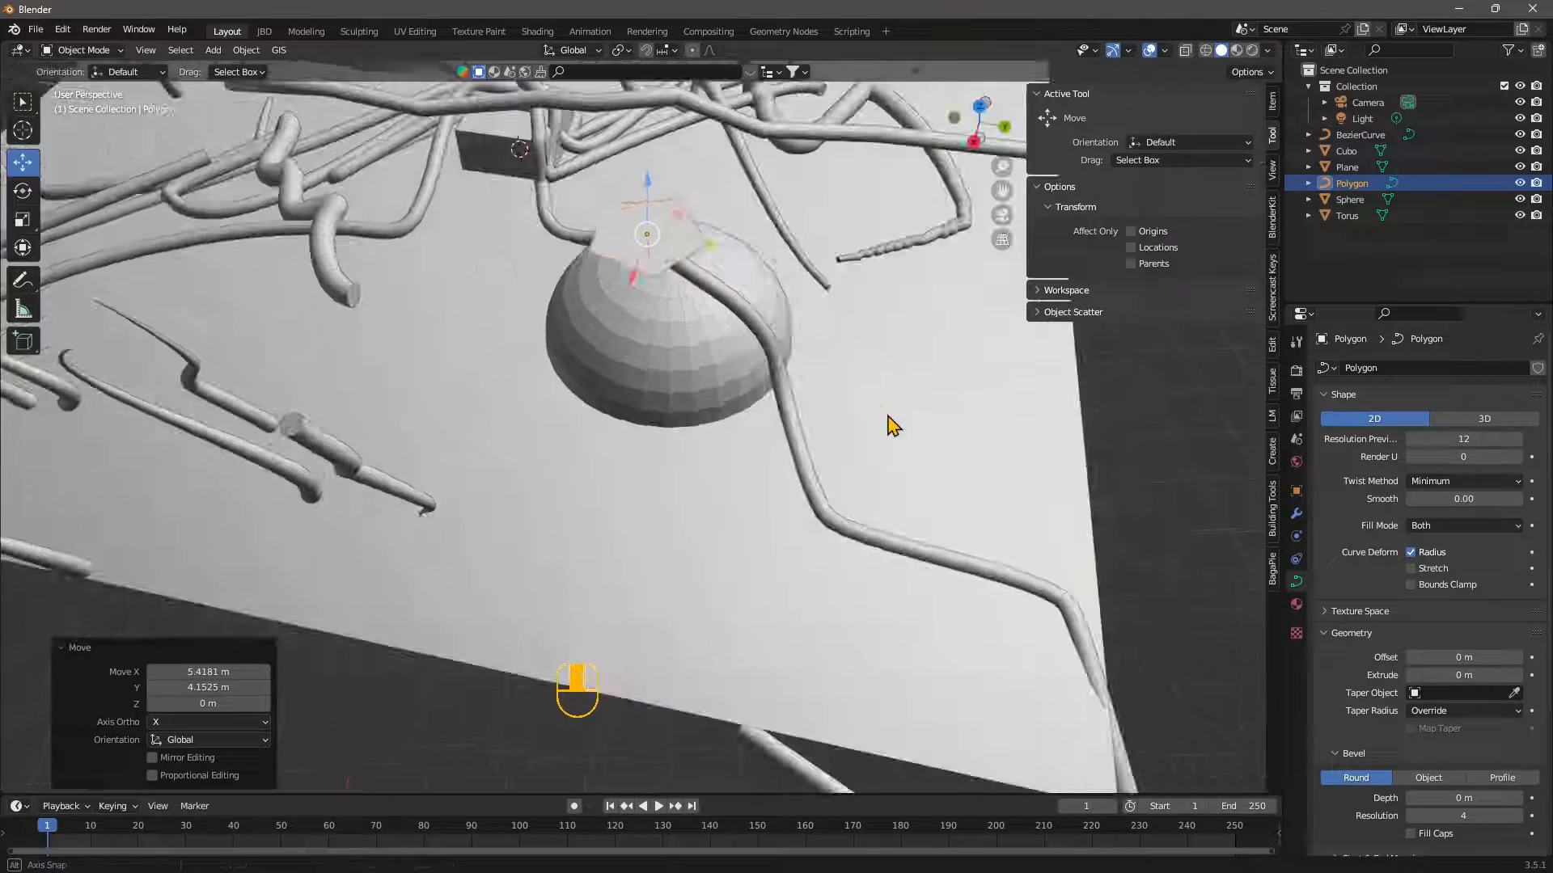
# Make the polygon curve 3D and shift it about -0.8 m in X and 0.45 m in Y over the sphere's top
pyautogui.click(1460, 422)
pyautogui.moveTo(727, 388); pyautogui.dragTo(489, 356, button='middle')
pyautogui.moveTo(605, 271); pyautogui.dragTo(651, 338, button='middle')
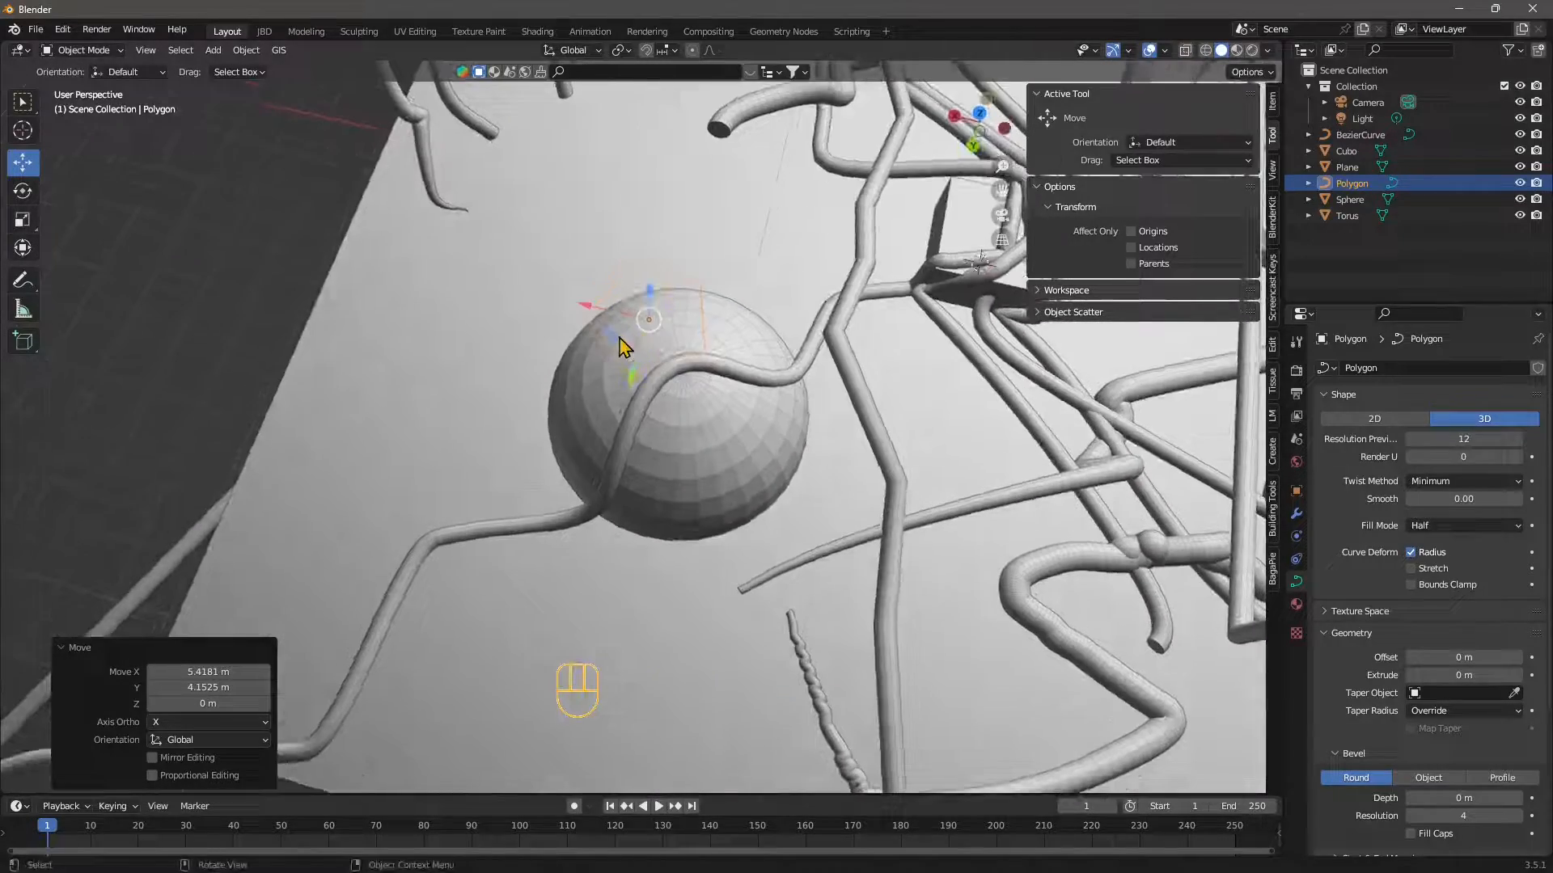
pyautogui.moveTo(620, 336); pyautogui.dragTo(661, 382)
pyautogui.moveTo(660, 388); pyautogui.dragTo(636, 415, button='middle')
pyautogui.moveTo(158, 400); pyautogui.dragTo(613, 360, button='middle')
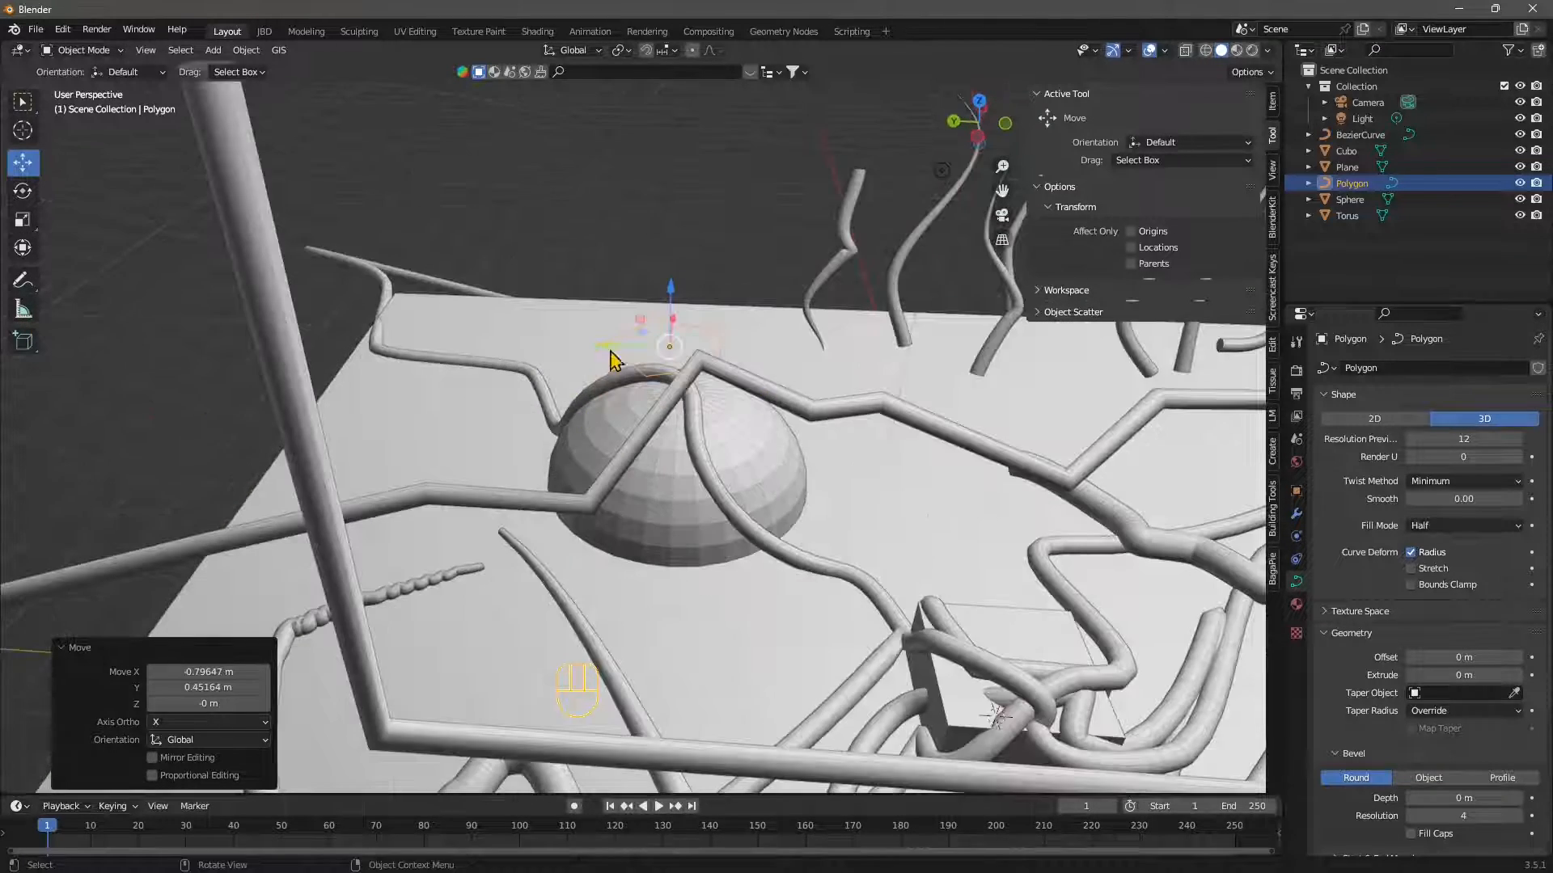
pyautogui.moveTo(692, 402); pyautogui.dragTo(616, 404, button='middle')
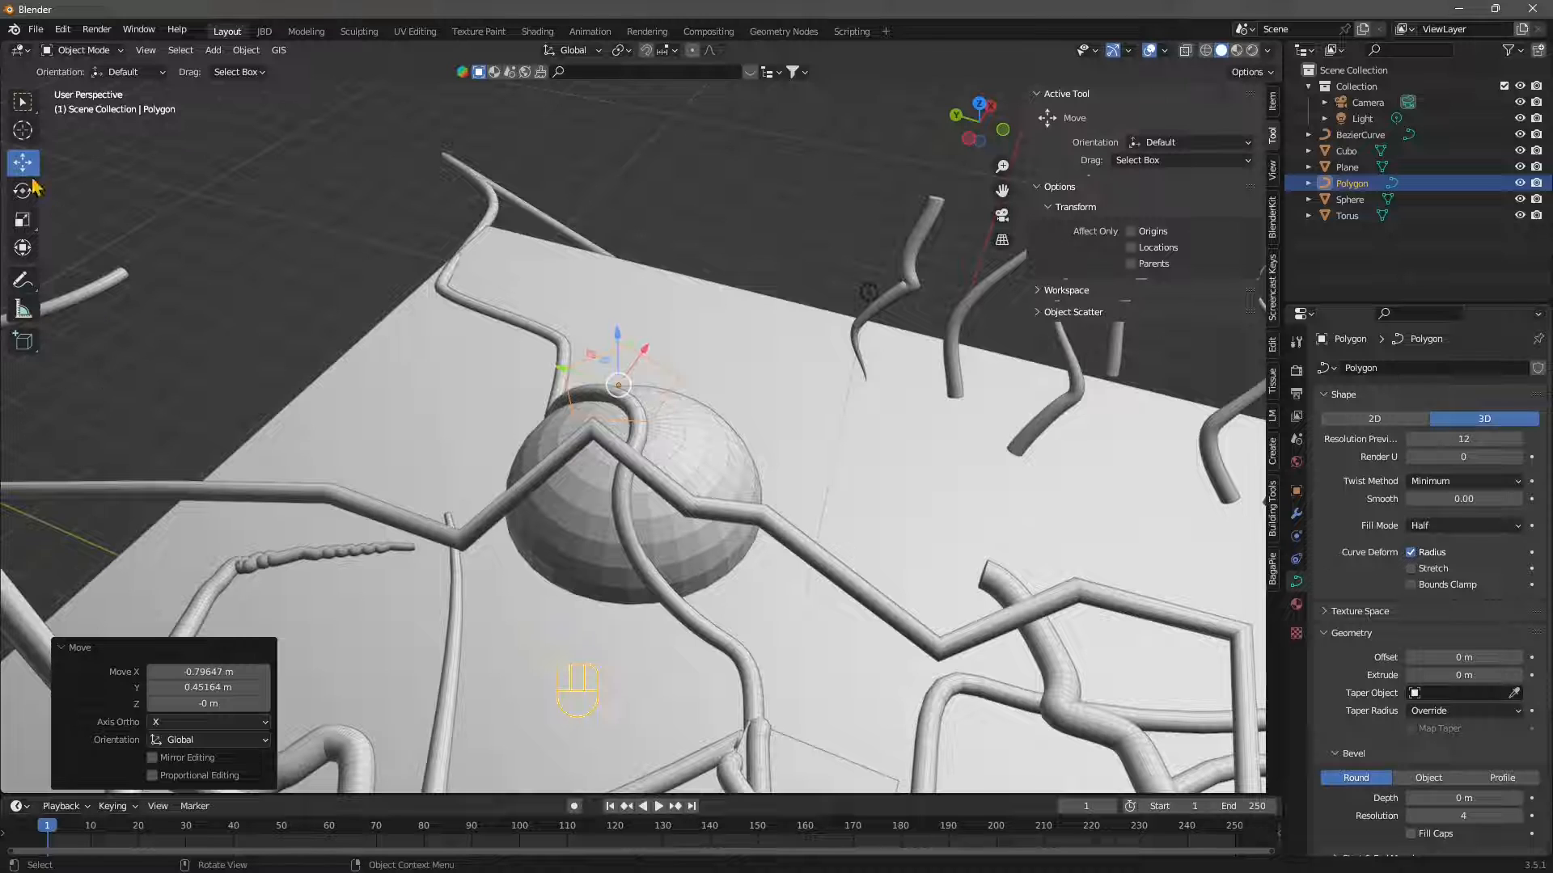
# Enter Edit Mode on the polygon and select only one of its corner points
pyautogui.click(81, 50)
pyautogui.click(79, 82)
pyautogui.scroll(3, 653, 451)
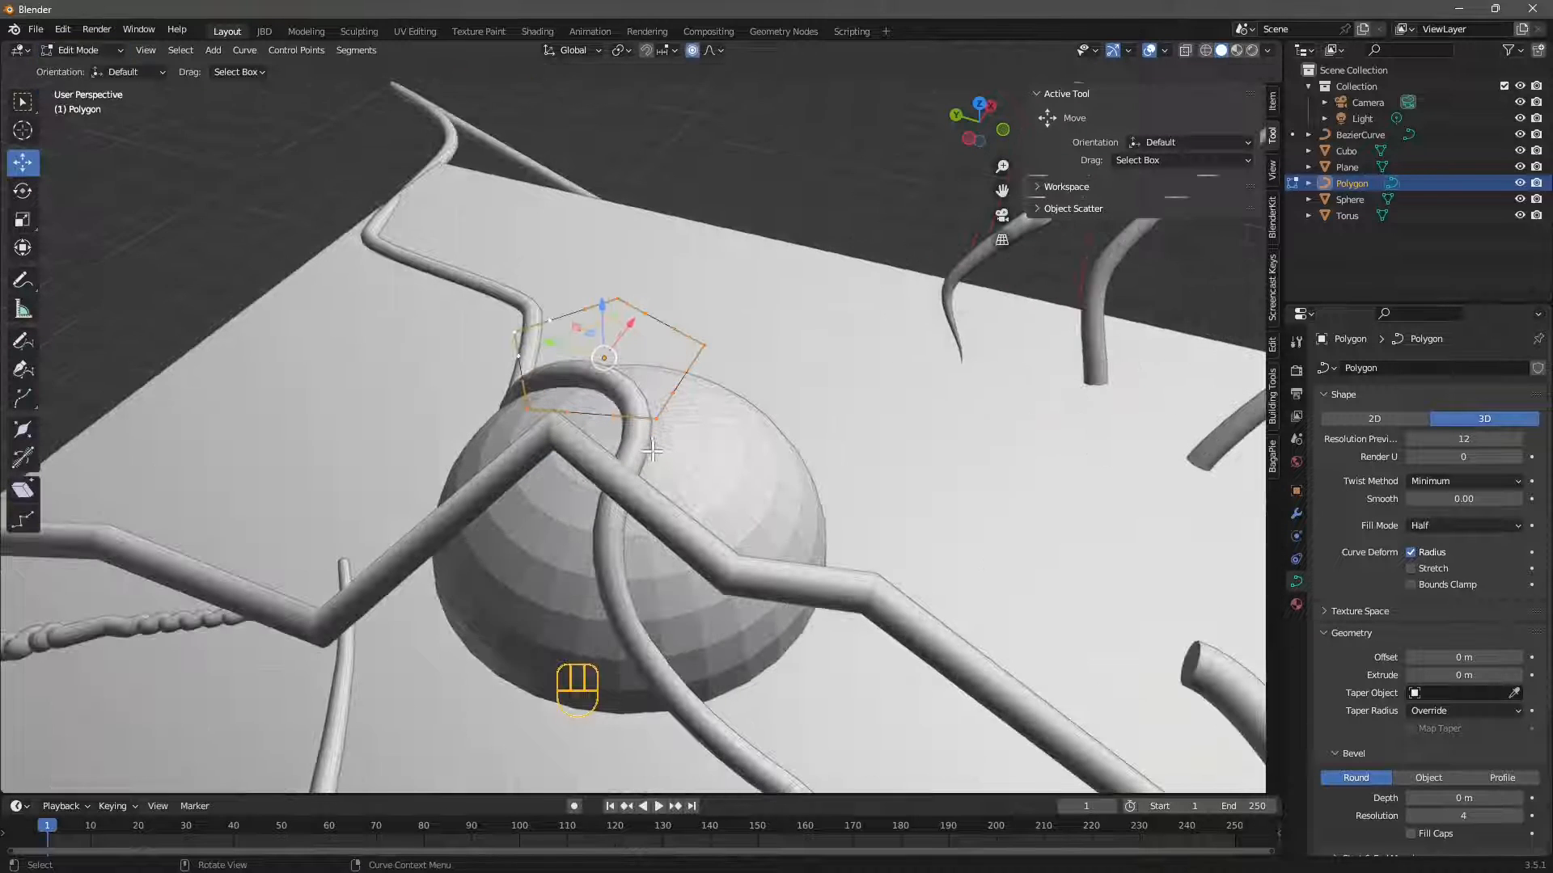
pyautogui.moveTo(710, 344); pyautogui.dragTo(625, 381, button='middle')
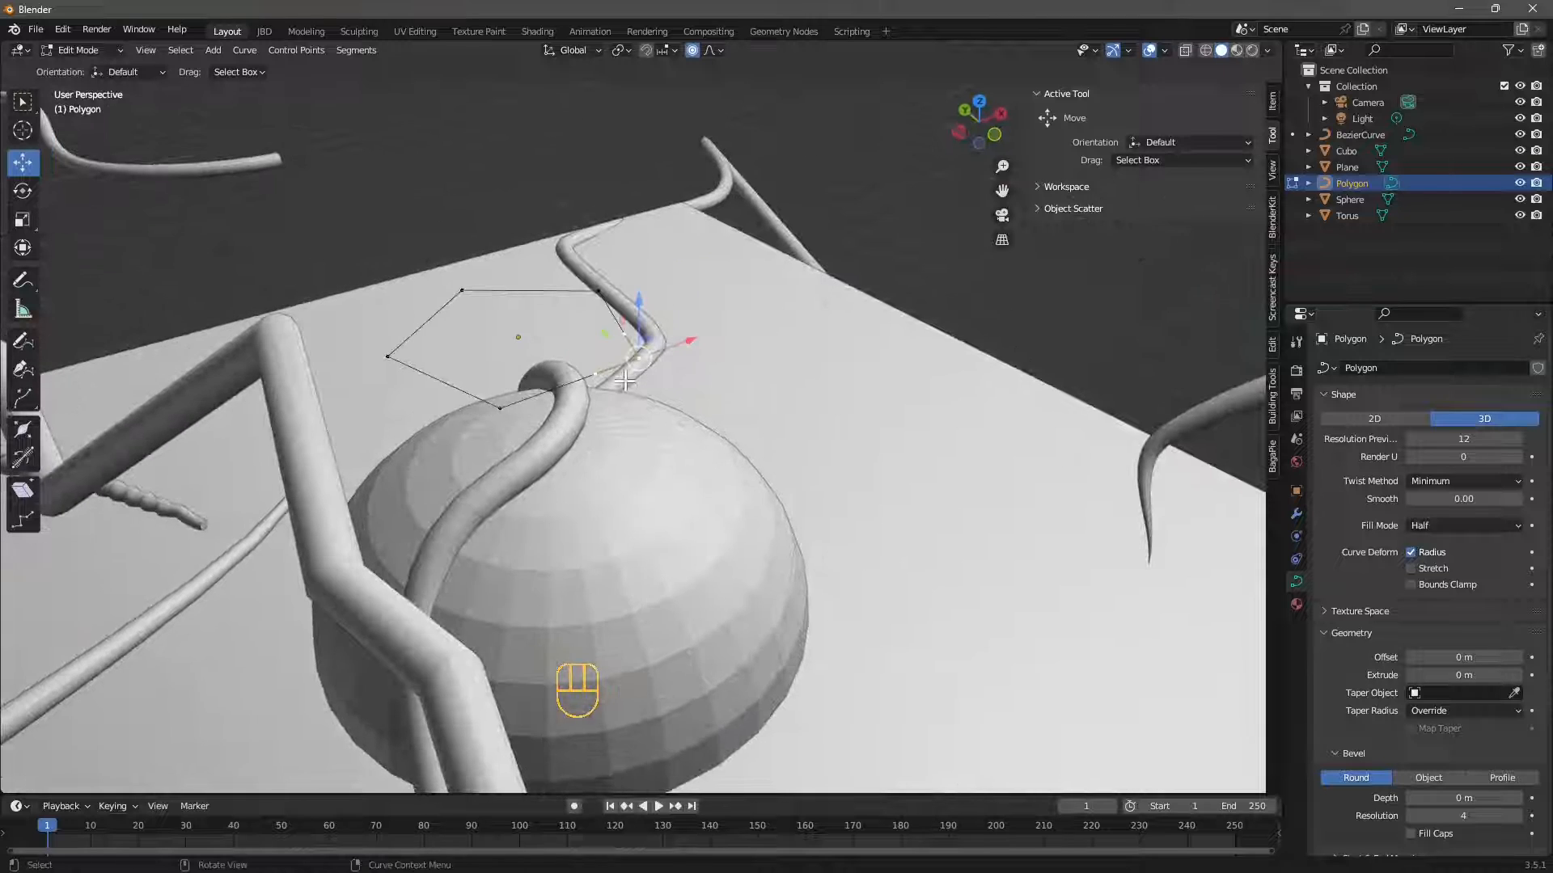
pyautogui.moveTo(698, 268); pyautogui.dragTo(732, 235, button='middle')
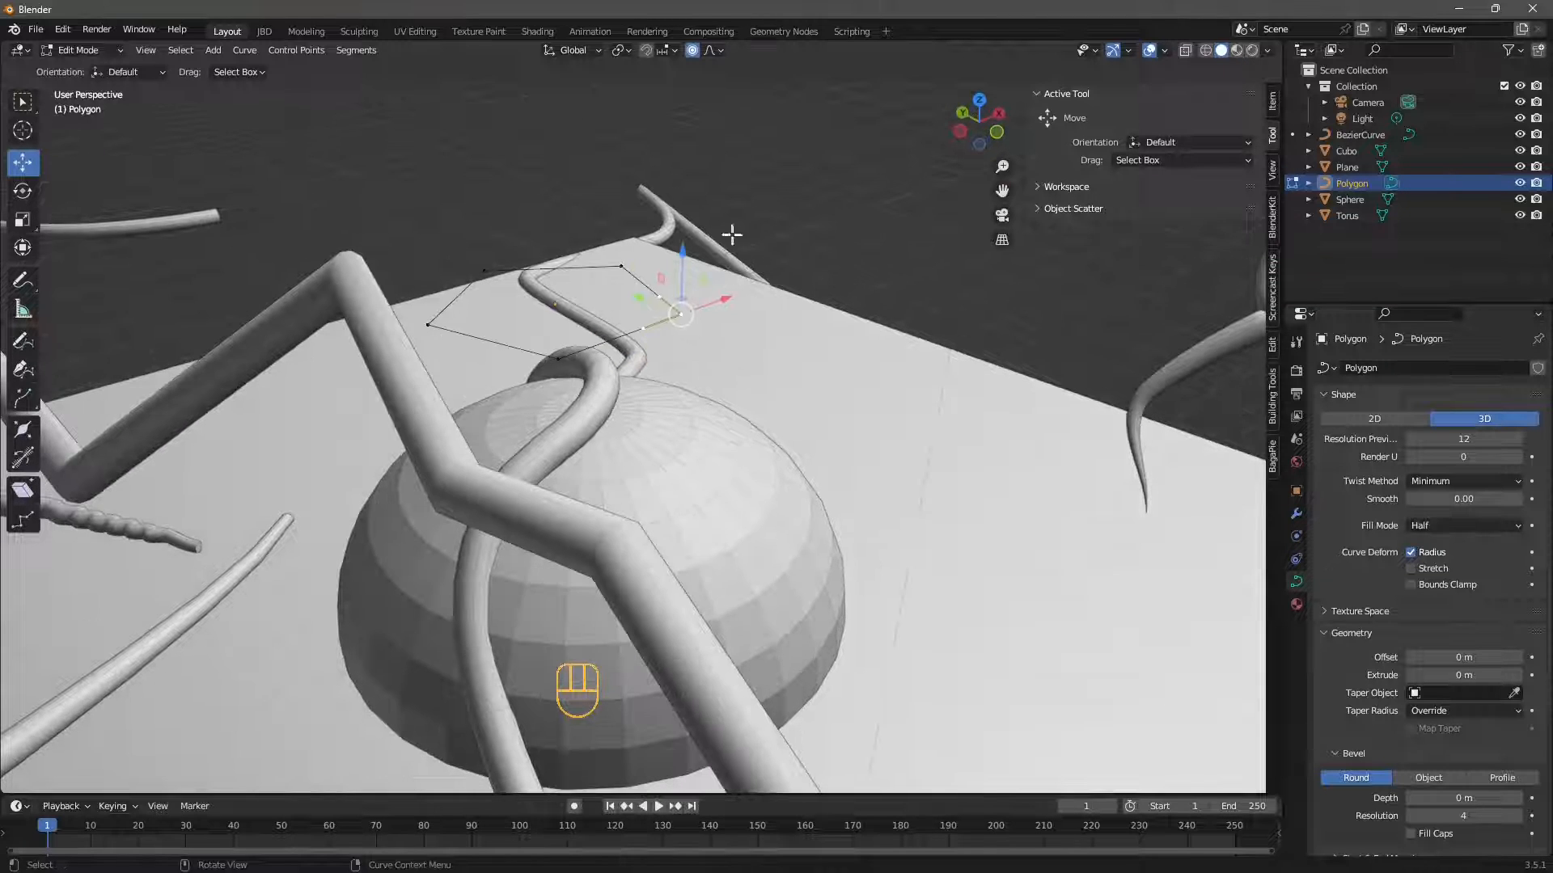
# Turn on snapping with Face Project as the target and enable Project Individual Elements
pyautogui.click(663, 52)
pyautogui.click(675, 52)
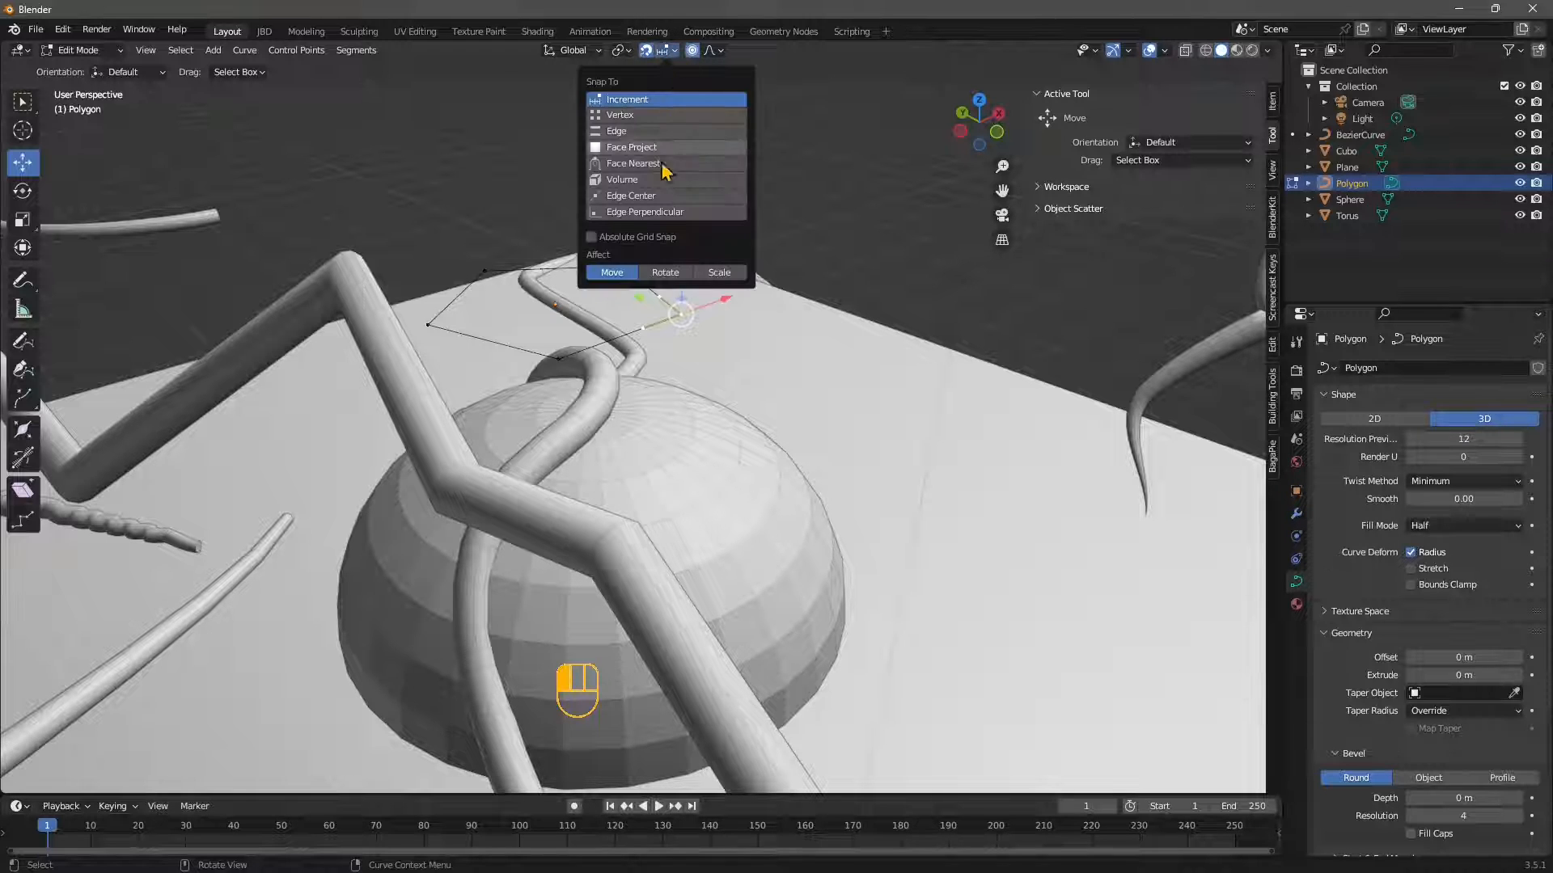
pyautogui.click(627, 147)
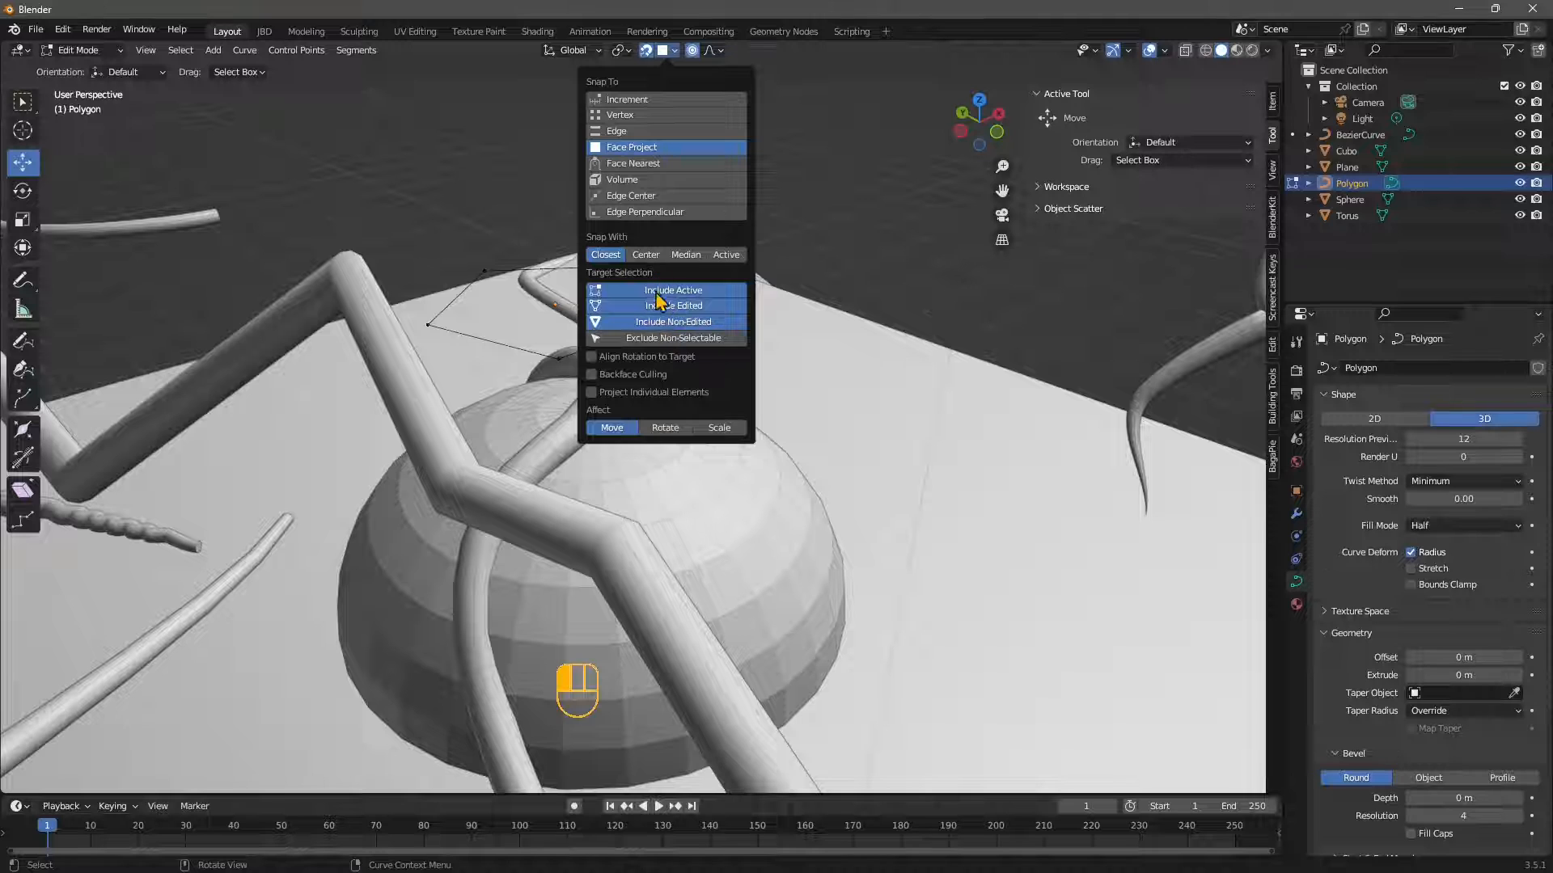
pyautogui.click(634, 393)
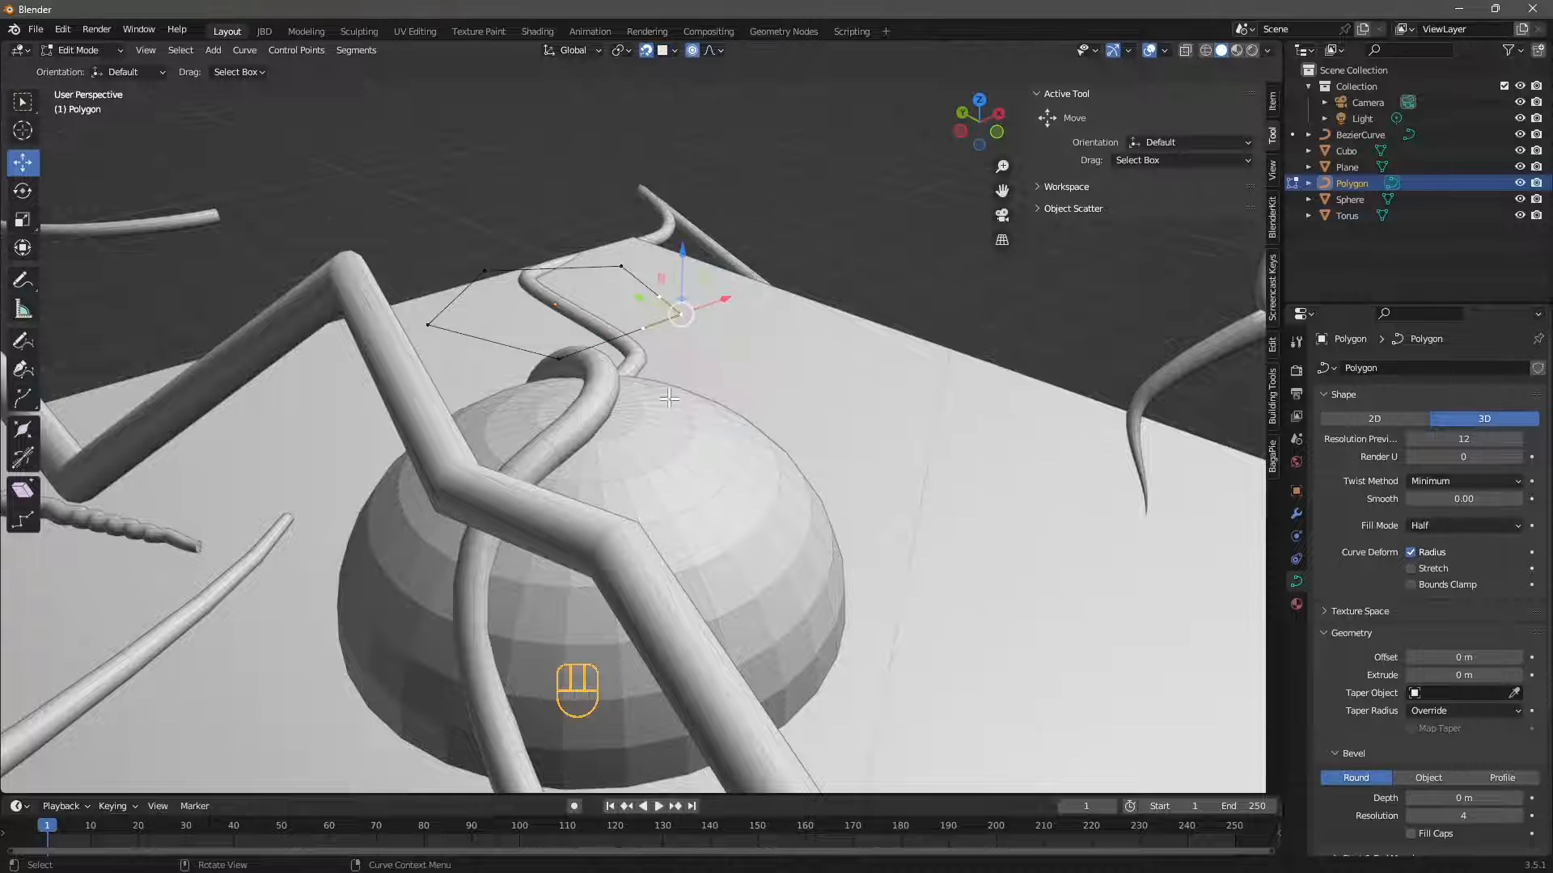
pyautogui.moveTo(669, 398); pyautogui.dragTo(676, 256, button='middle')
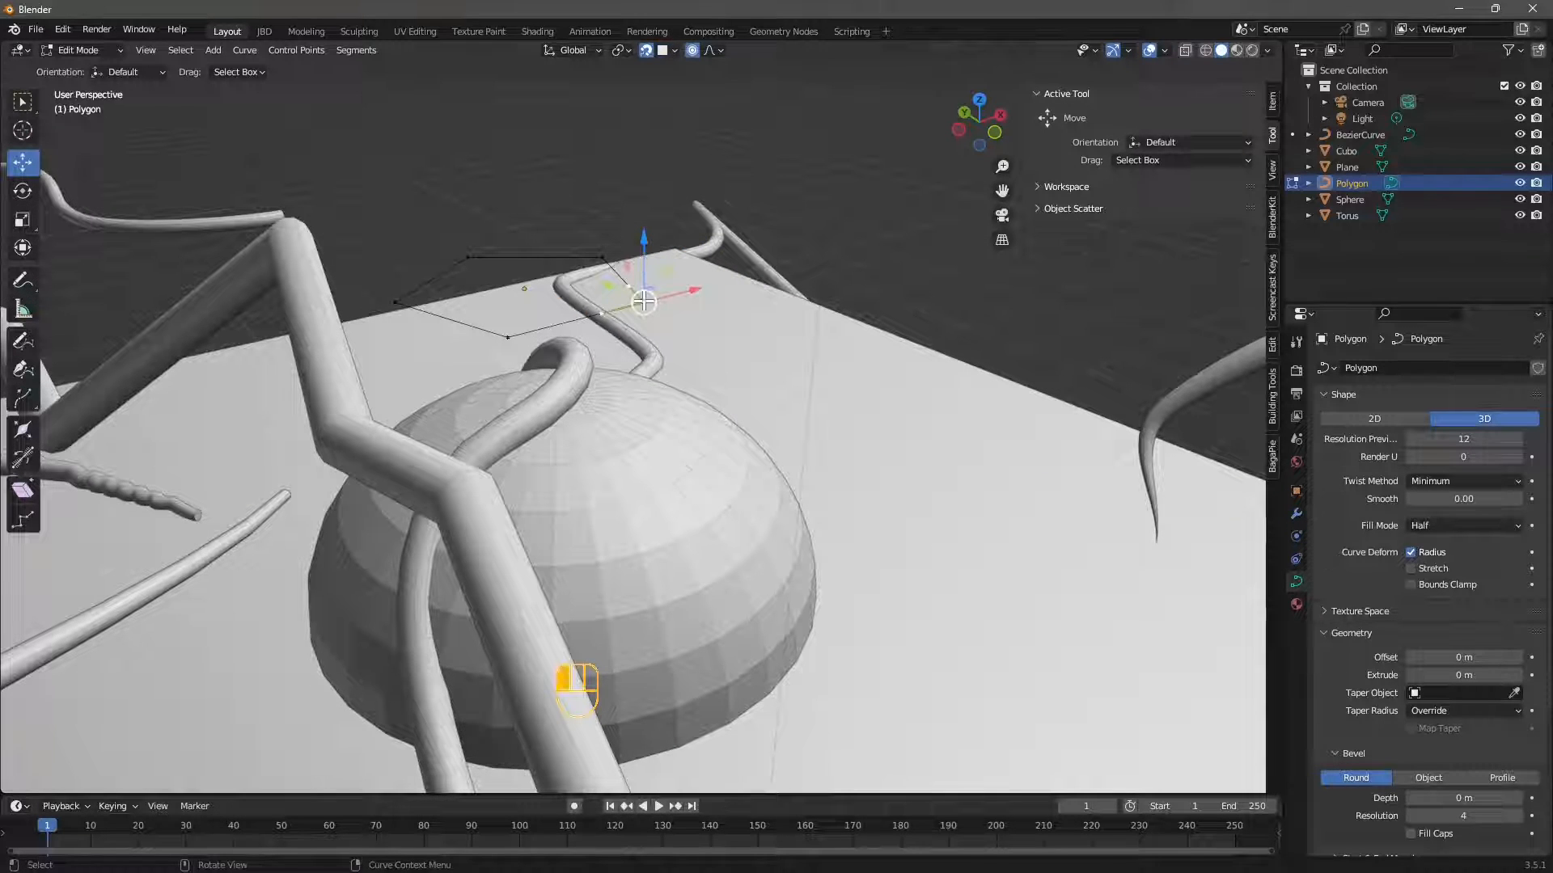
# Try moving the selected corner point freely onto the sphere's surface, and undo the moves
pyautogui.moveTo(644, 301); pyautogui.dragTo(611, 550)
pyautogui.moveTo(610, 550); pyautogui.dragTo(399, 318, button='middle')
pyautogui.press('g')
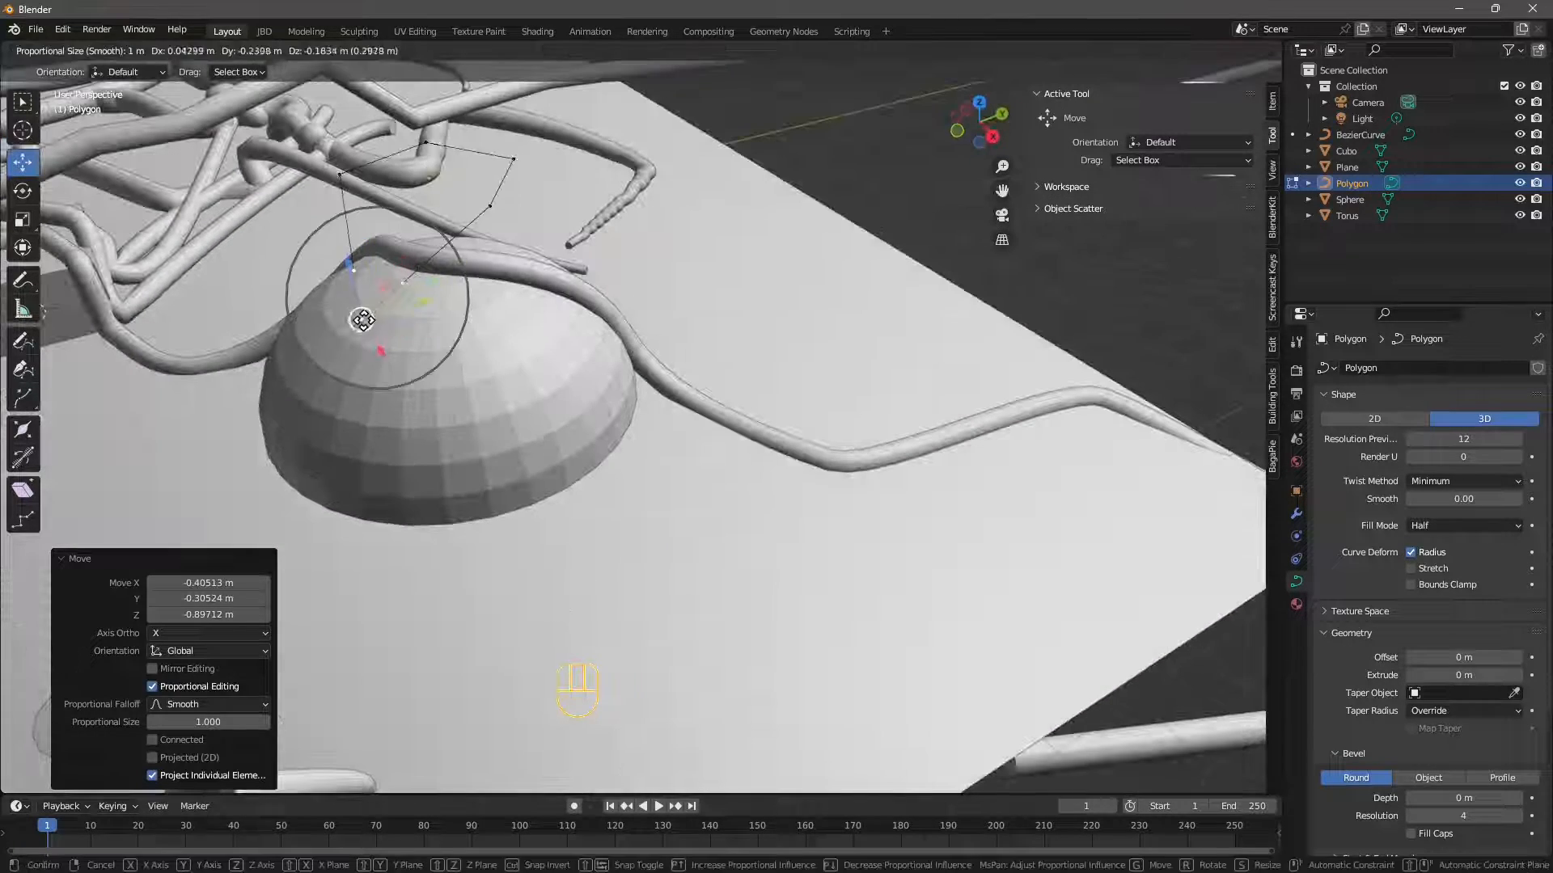
pyautogui.click(356, 395)
pyautogui.moveTo(357, 395); pyautogui.dragTo(629, 254, button='middle')
pyautogui.hotkey('ctrl', 'z')
pyautogui.hotkey('ctrl', 'z')
# Try pulling the corner point far down along Z against the sphere, and undo the move
pyautogui.moveTo(620, 233); pyautogui.dragTo(628, 315)
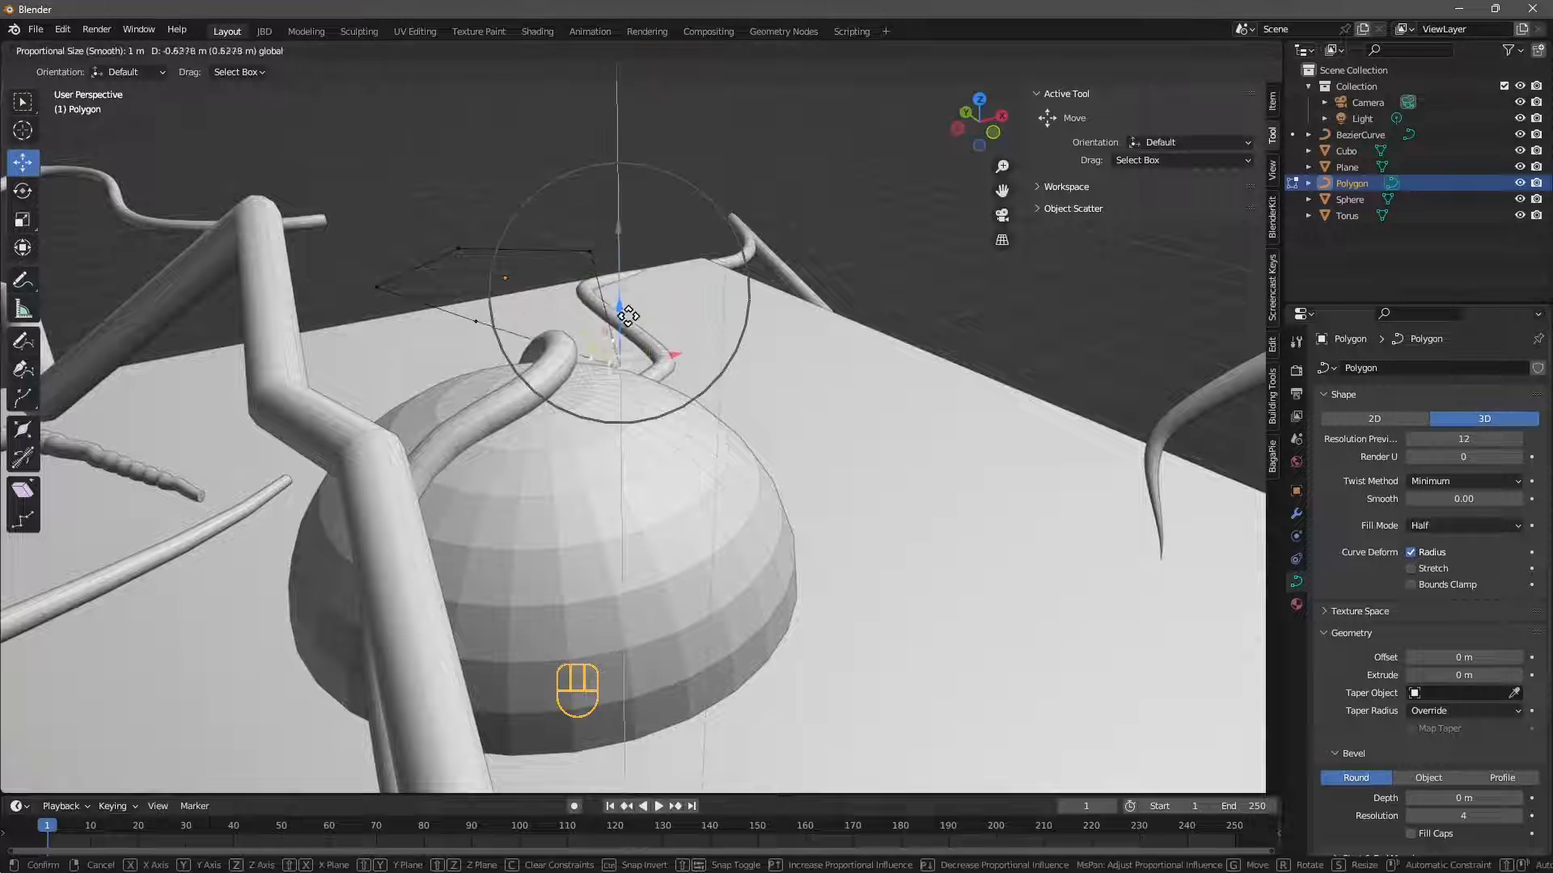
pyautogui.moveTo(608, 468); pyautogui.dragTo(584, 577)
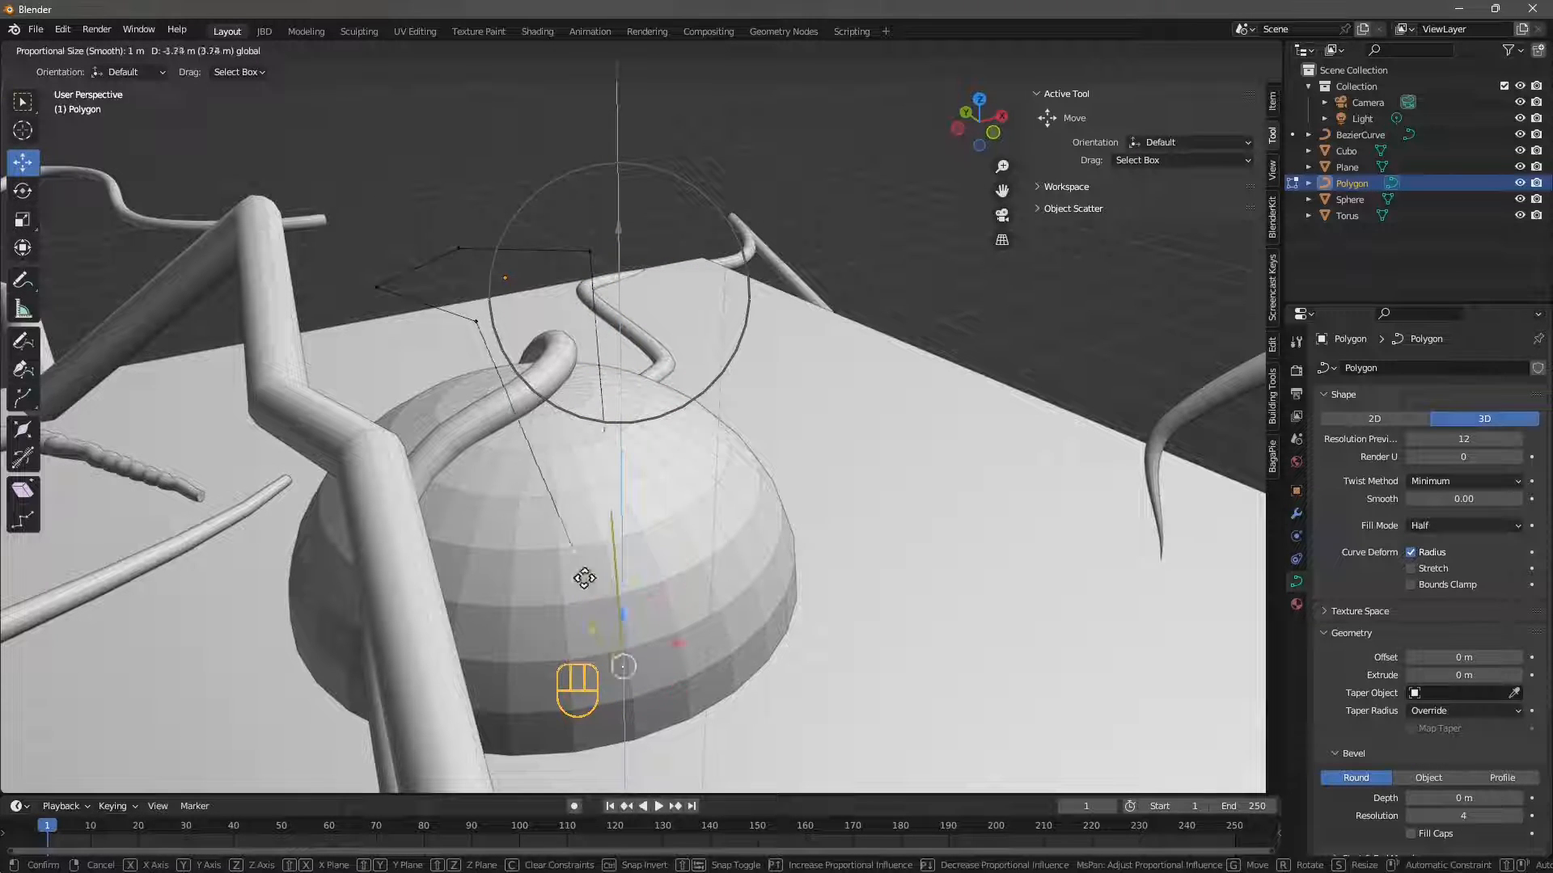
pyautogui.moveTo(699, 630); pyautogui.dragTo(541, 623, button='middle')
pyautogui.moveTo(440, 427); pyautogui.dragTo(635, 404, button='middle')
pyautogui.hotkey('ctrl', 'z')
# Lower the polygon's selected corner point along Z toward the sphere's upper surface
pyautogui.moveTo(636, 273); pyautogui.dragTo(637, 302)
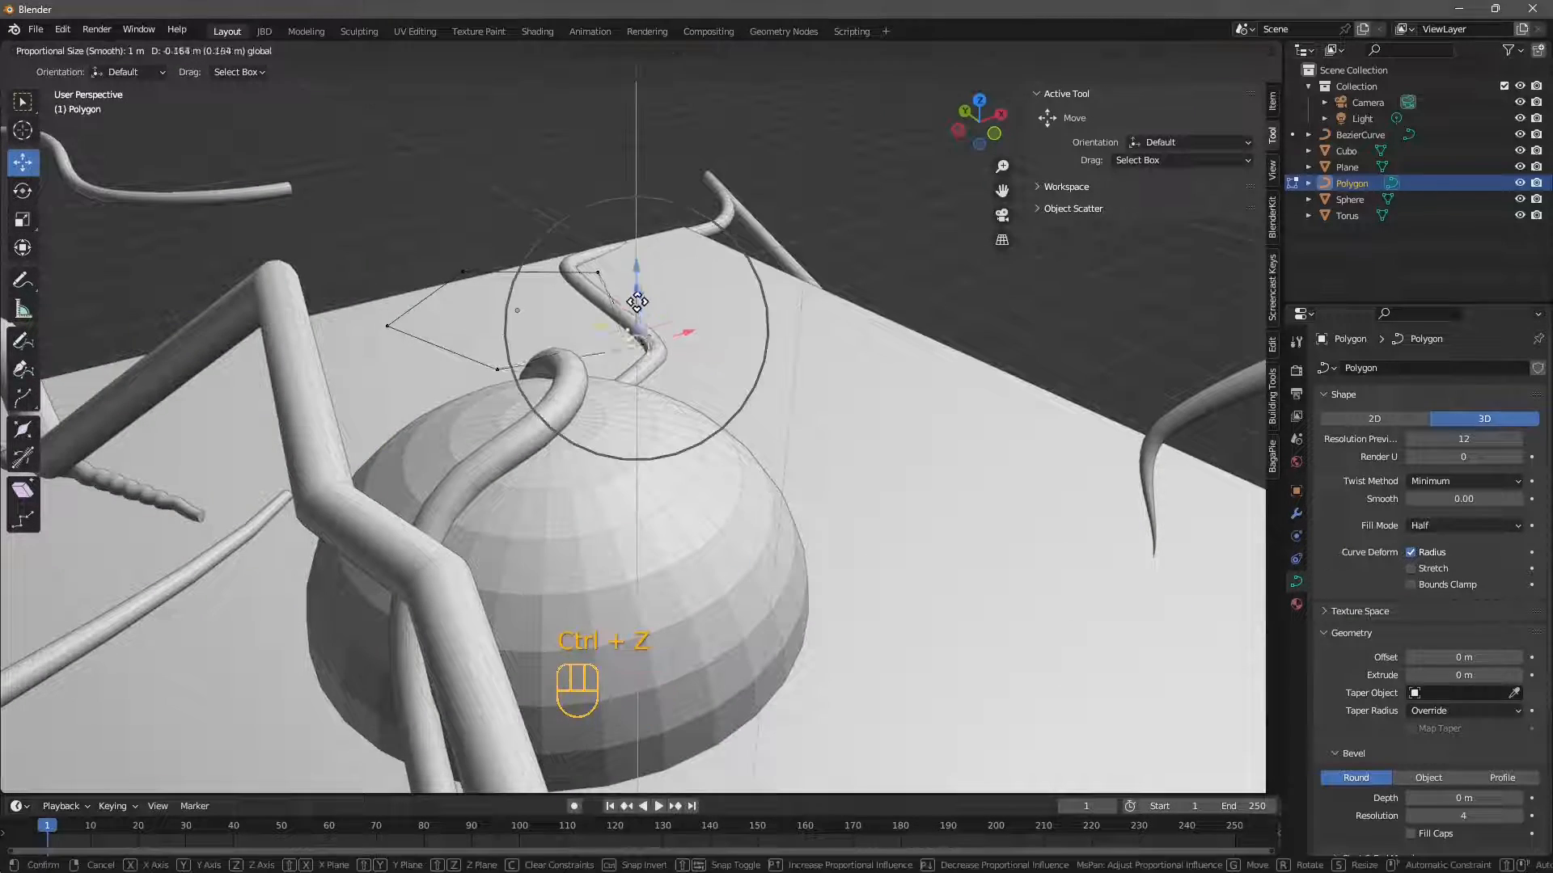
pyautogui.moveTo(647, 394); pyautogui.dragTo(647, 412)
pyautogui.moveTo(647, 413); pyautogui.dragTo(705, 435, button='middle')
# Try lowering the same corner point about 0.58 m further along Z, and undo that move
pyautogui.moveTo(780, 247); pyautogui.dragTo(781, 314)
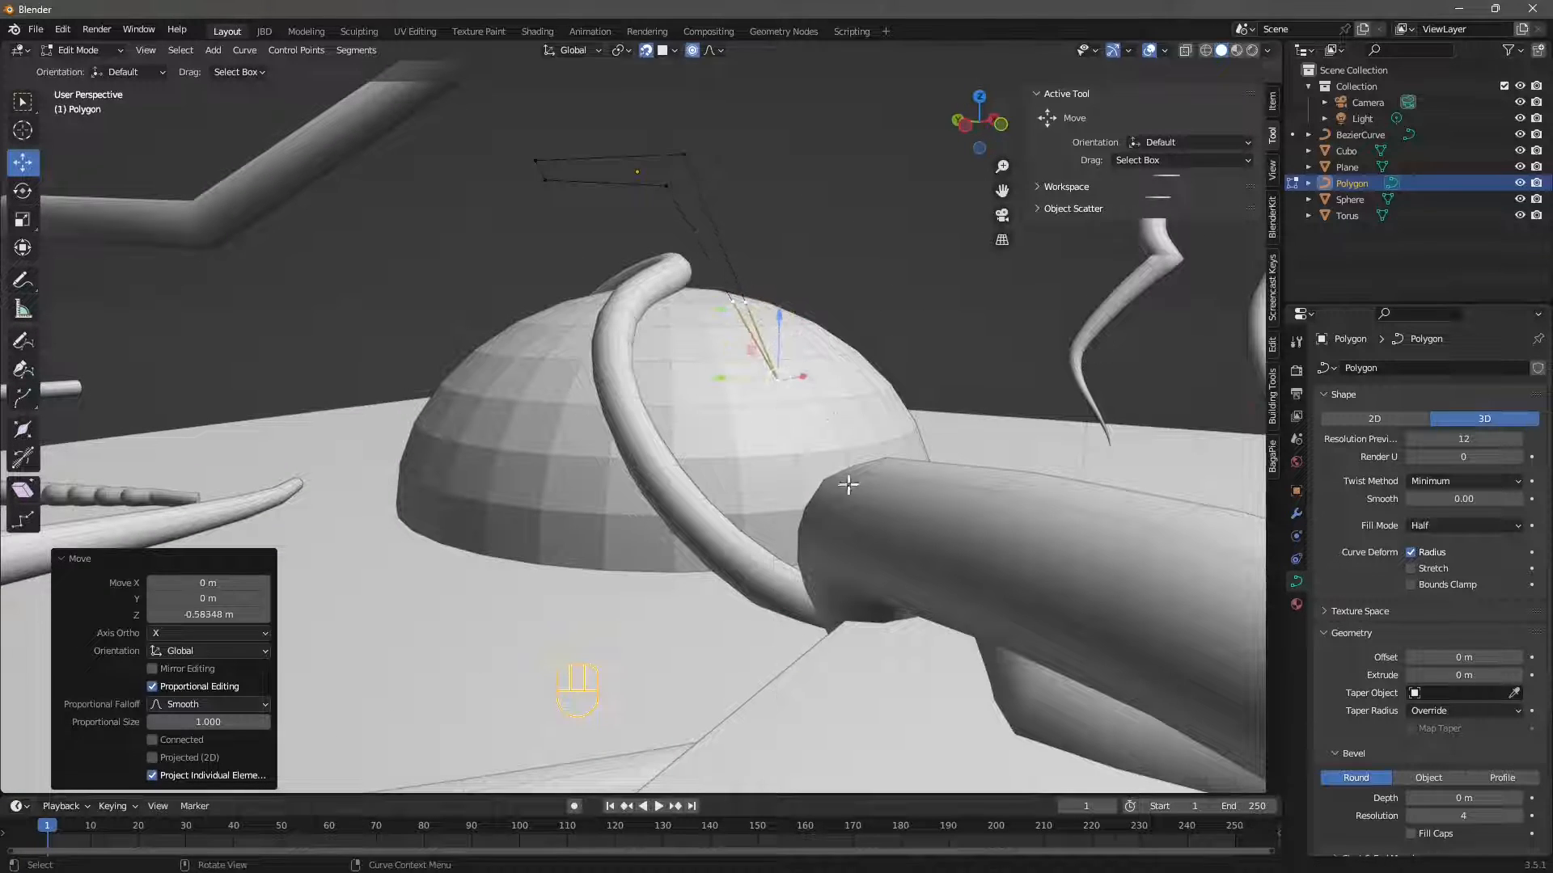
pyautogui.moveTo(849, 485); pyautogui.dragTo(553, 507, button='middle')
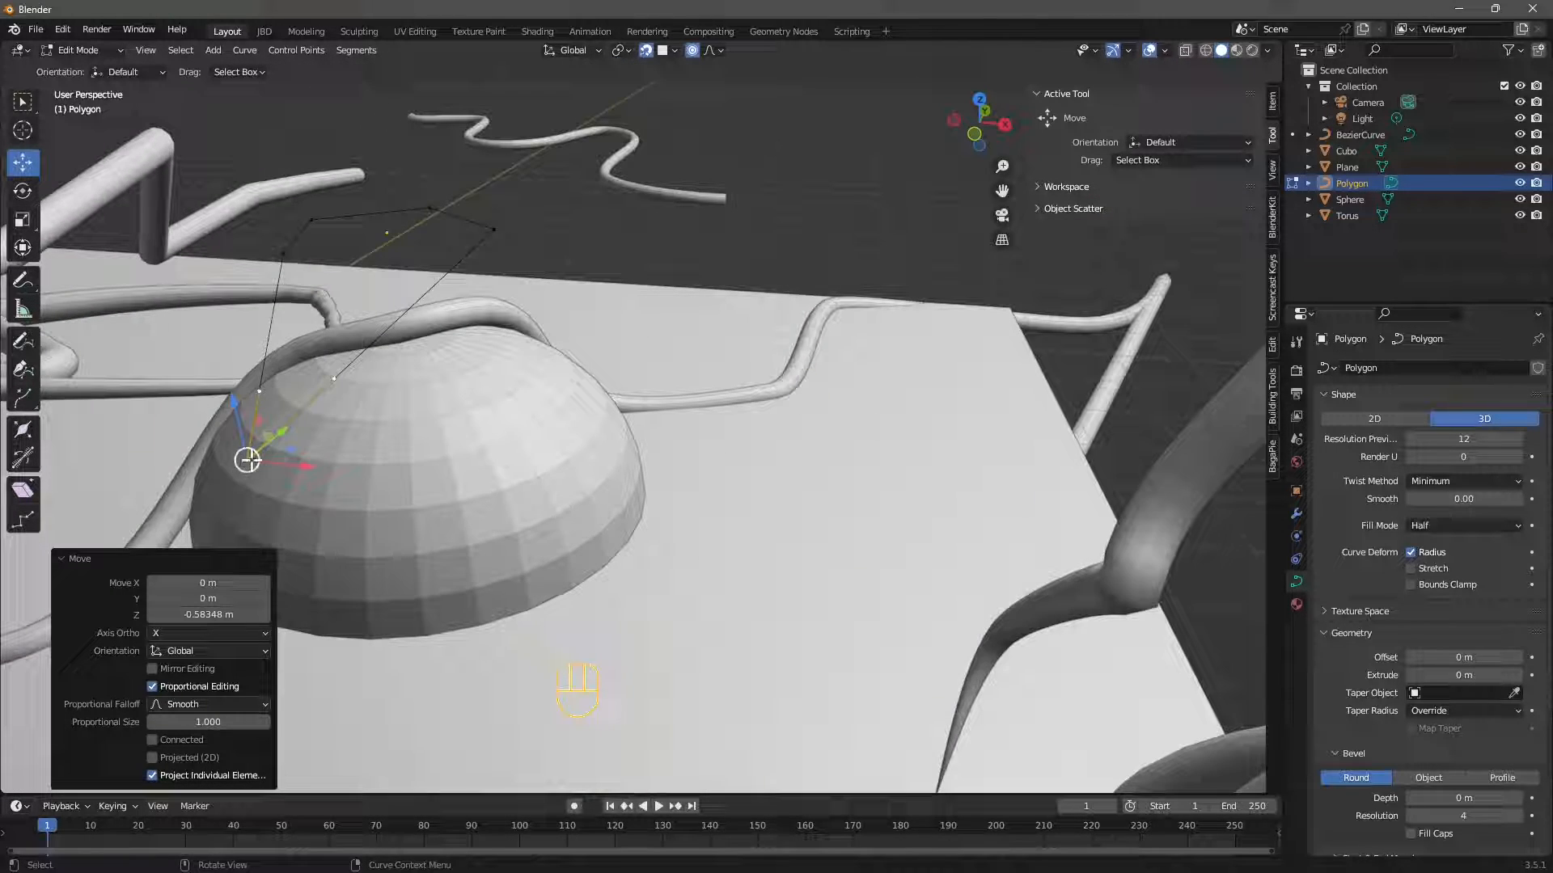
pyautogui.hotkey('ctrl', 'z')
# Select the neighbouring raised corner point, try lowering it about 0.91 m along Z, and undo the move
pyautogui.moveTo(377, 442); pyautogui.dragTo(722, 579, button='middle')
pyautogui.scroll(1, 661, 289)
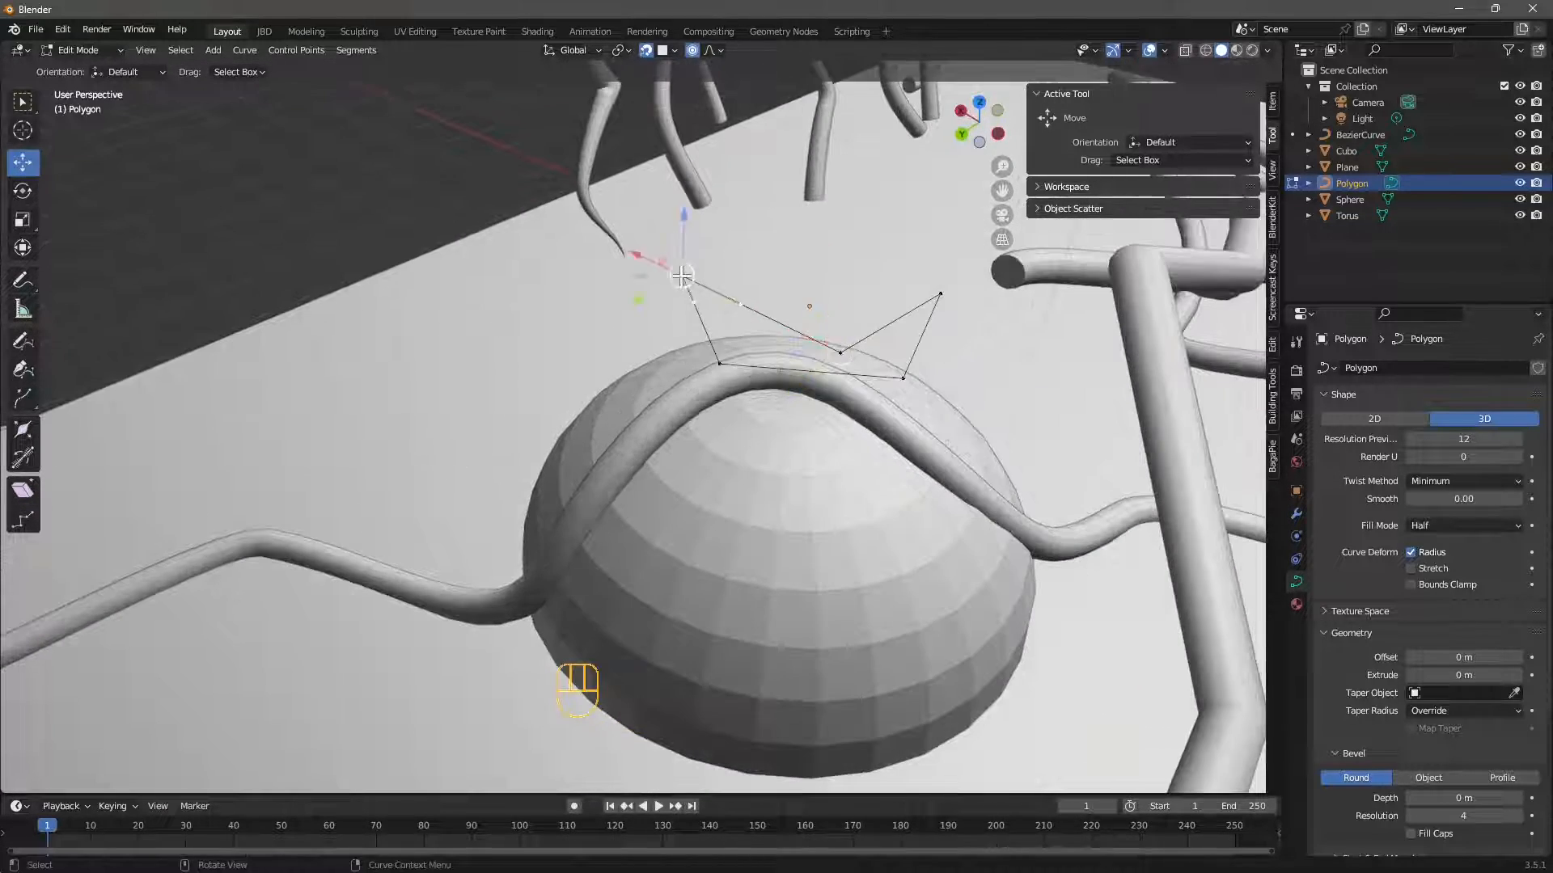
pyautogui.press('g')
pyautogui.press('z')
pyautogui.moveTo(691, 333); pyautogui.dragTo(691, 327)
pyautogui.moveTo(558, 376); pyautogui.dragTo(634, 332, button='middle')
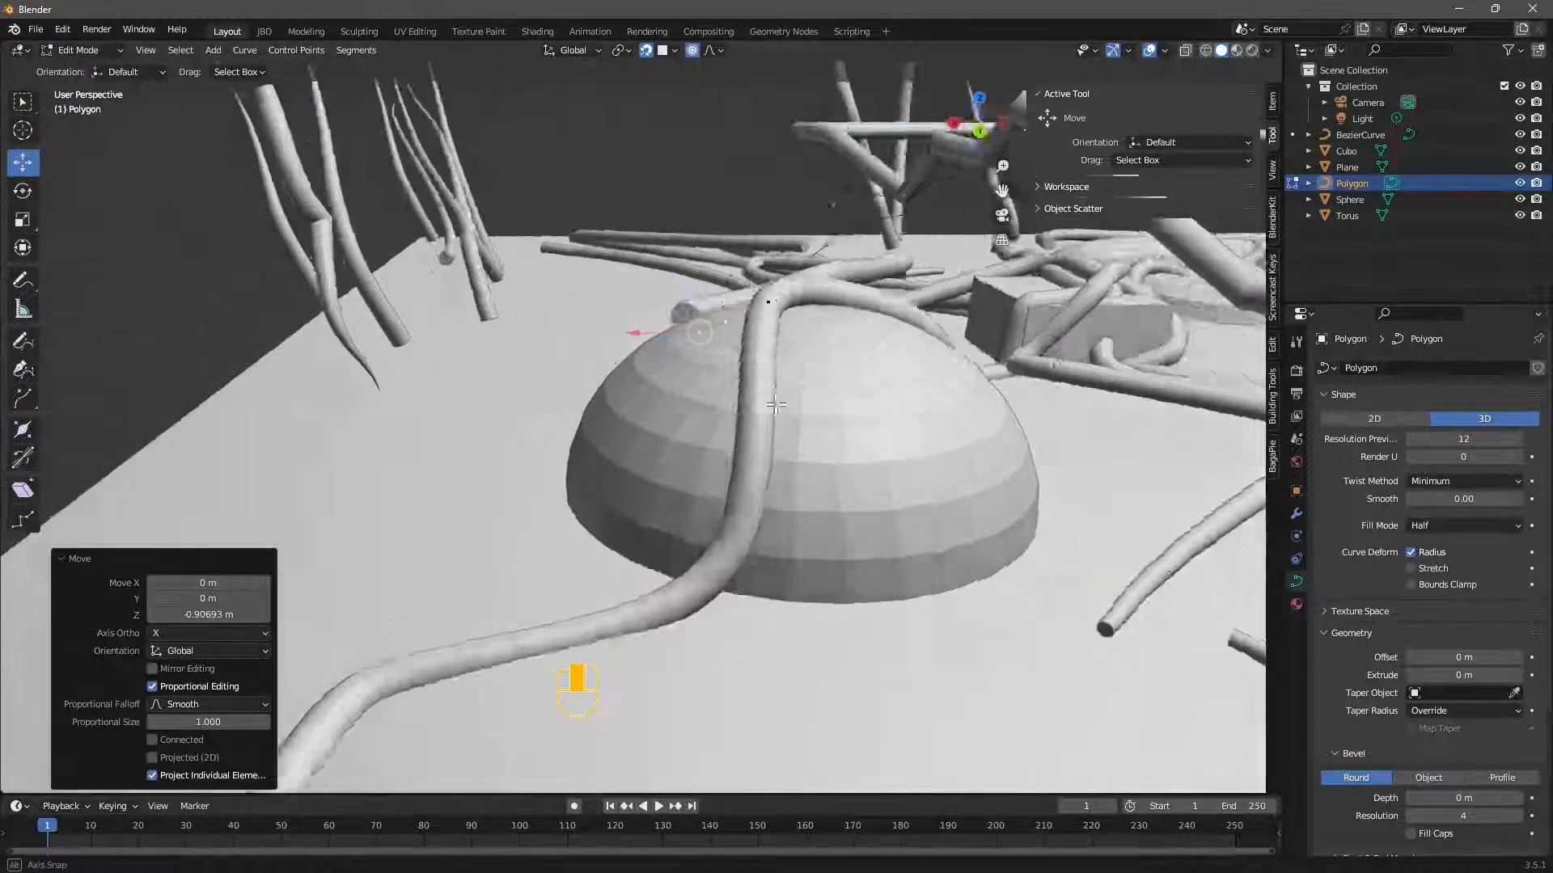
pyautogui.scroll(-1, 634, 333)
pyautogui.hotkey('ctrl', 'z')
# Try lowering the neighbouring corner point about 1.05 m along Z onto the sphere
pyautogui.moveTo(740, 165); pyautogui.dragTo(733, 324)
pyautogui.moveTo(734, 324); pyautogui.dragTo(722, 565, button='middle')
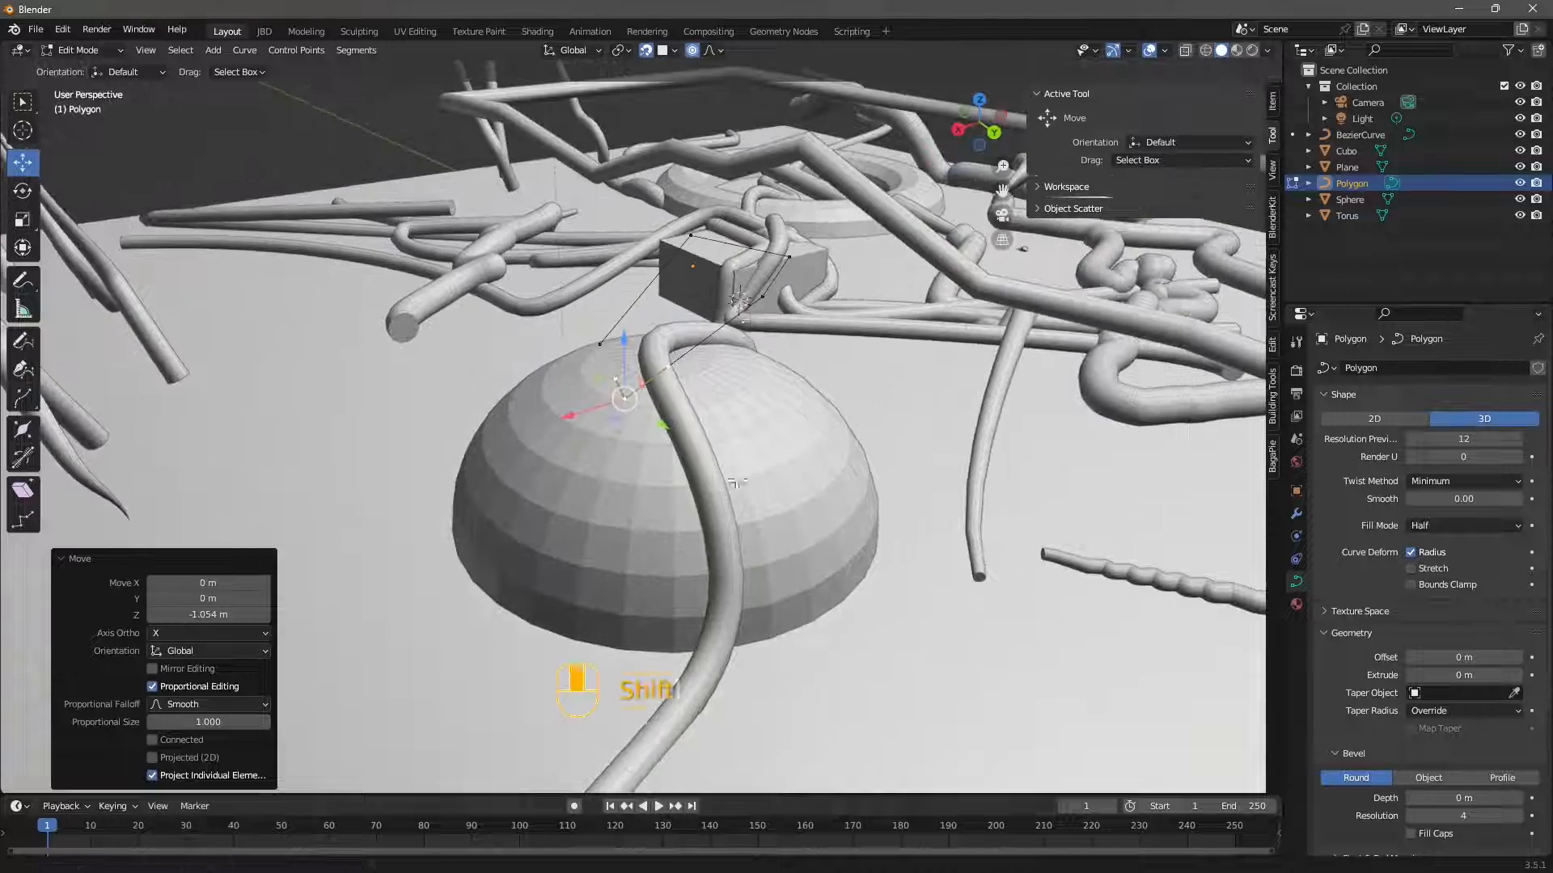
pyautogui.click(762, 297)
pyautogui.moveTo(858, 524); pyautogui.dragTo(616, 513, button='middle')
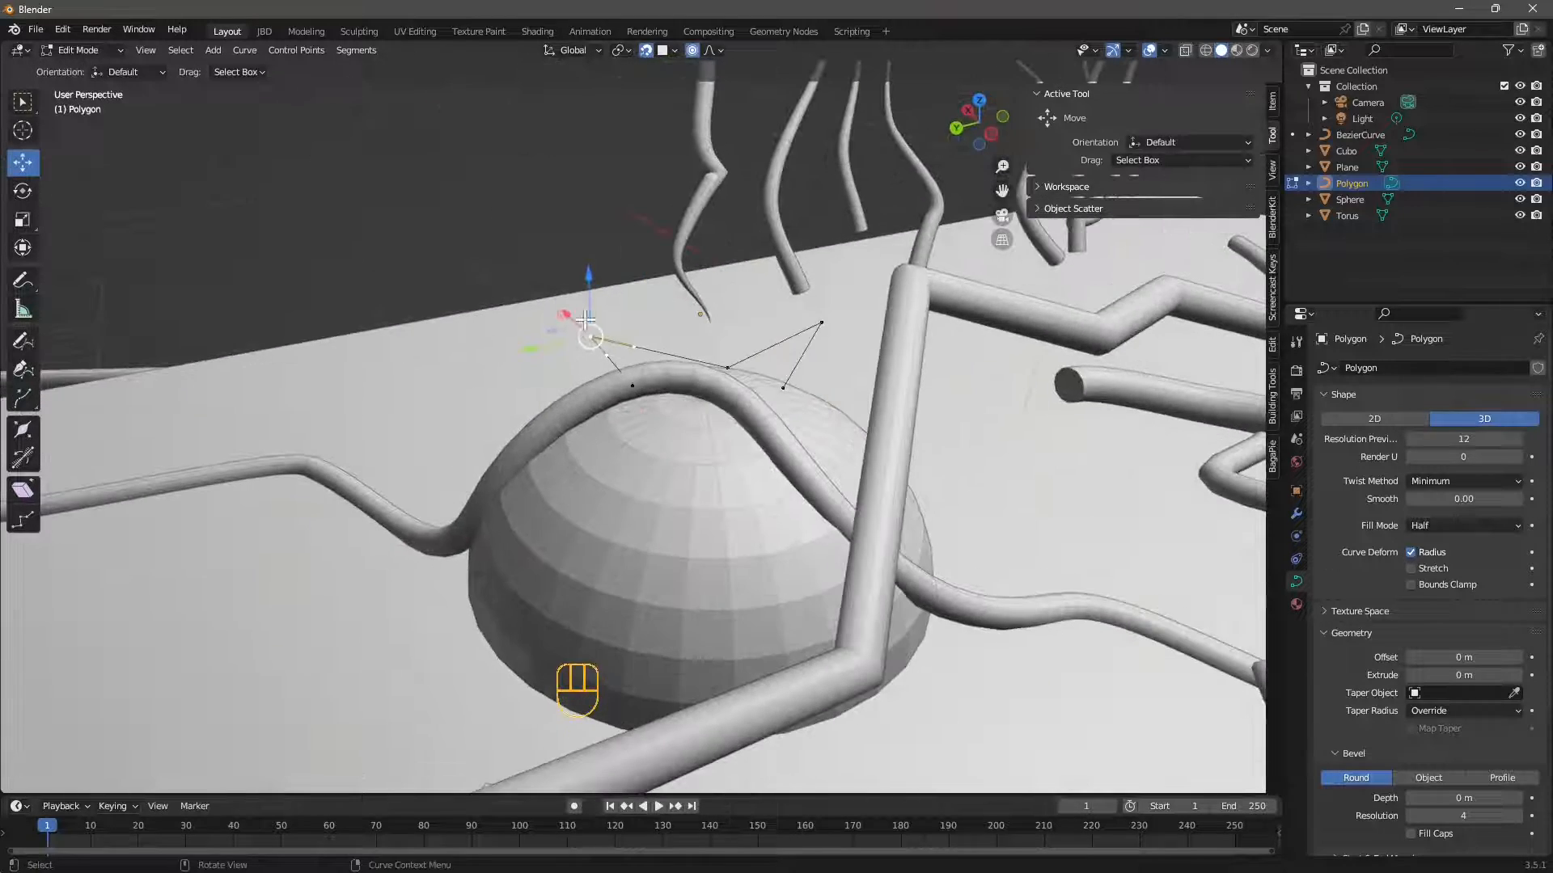
# Try lowering the selected corner point about 0.74 m along Z onto the sphere, with a further Z adjustment of about 0.13 m
pyautogui.moveTo(592, 285); pyautogui.dragTo(596, 294)
pyautogui.moveTo(598, 361); pyautogui.dragTo(598, 366)
pyautogui.moveTo(599, 366); pyautogui.dragTo(754, 498, button='middle')
pyautogui.click(1272, 102)
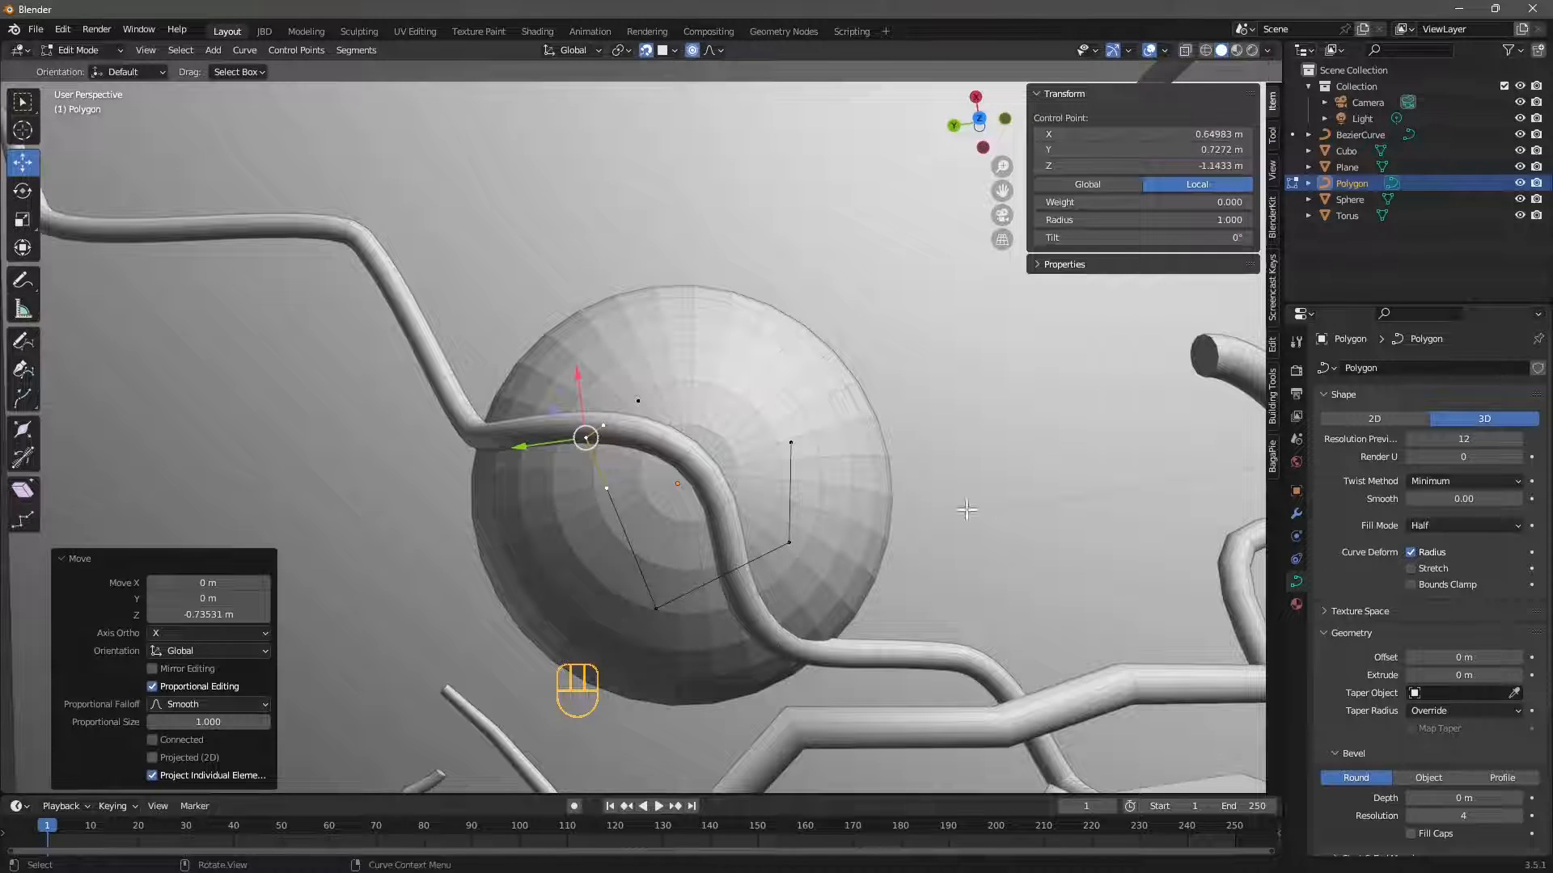
pyautogui.moveTo(966, 509); pyautogui.dragTo(655, 410, button='middle')
pyautogui.moveTo(593, 363); pyautogui.dragTo(660, 353)
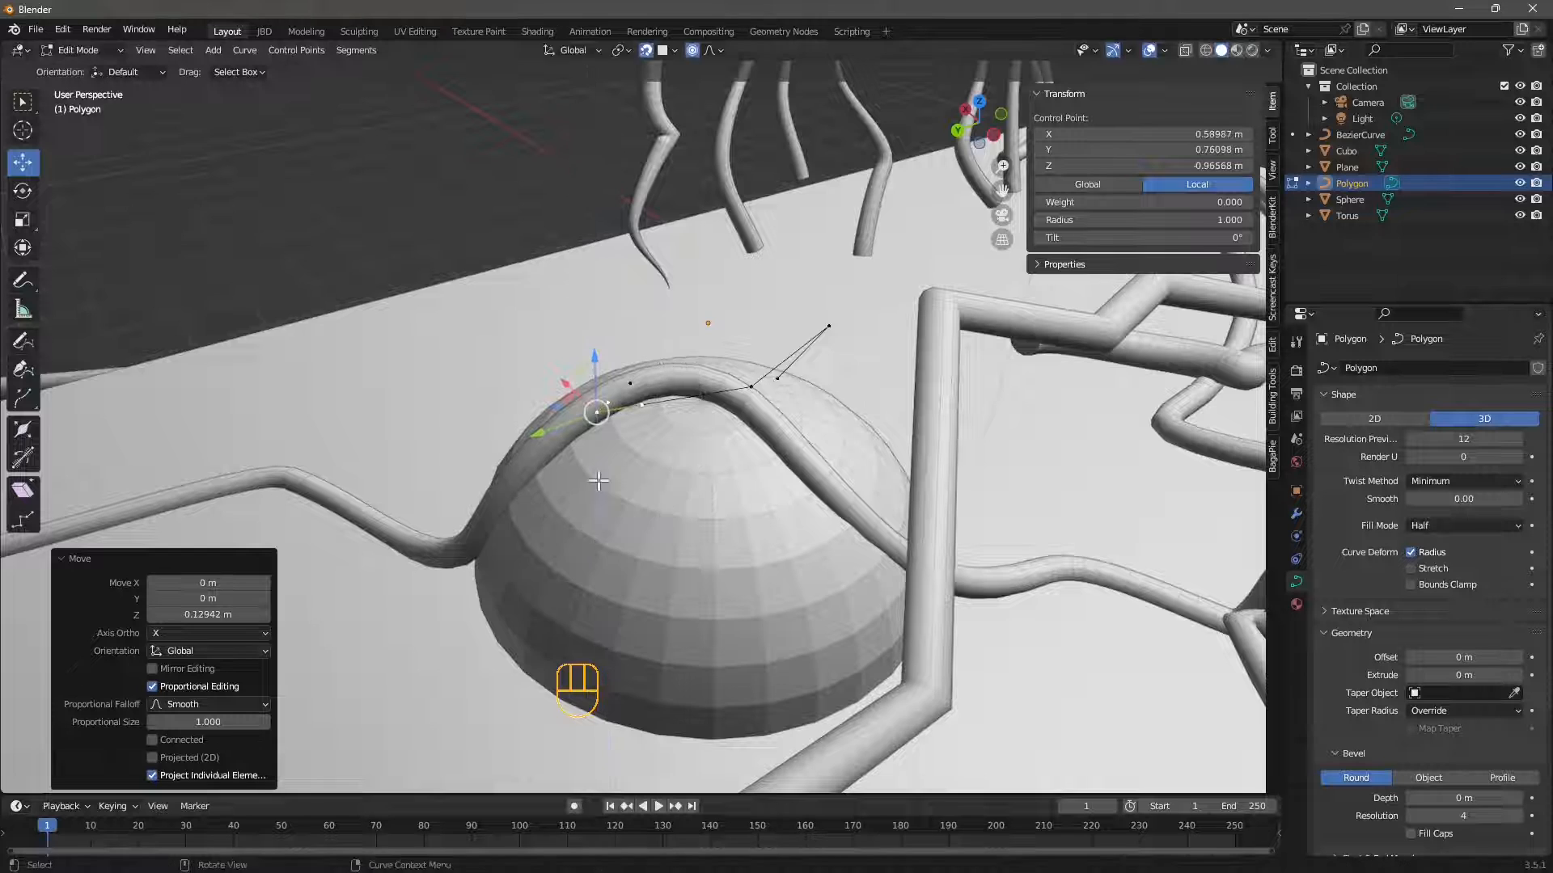
pyautogui.moveTo(660, 353); pyautogui.dragTo(671, 503, button='middle')
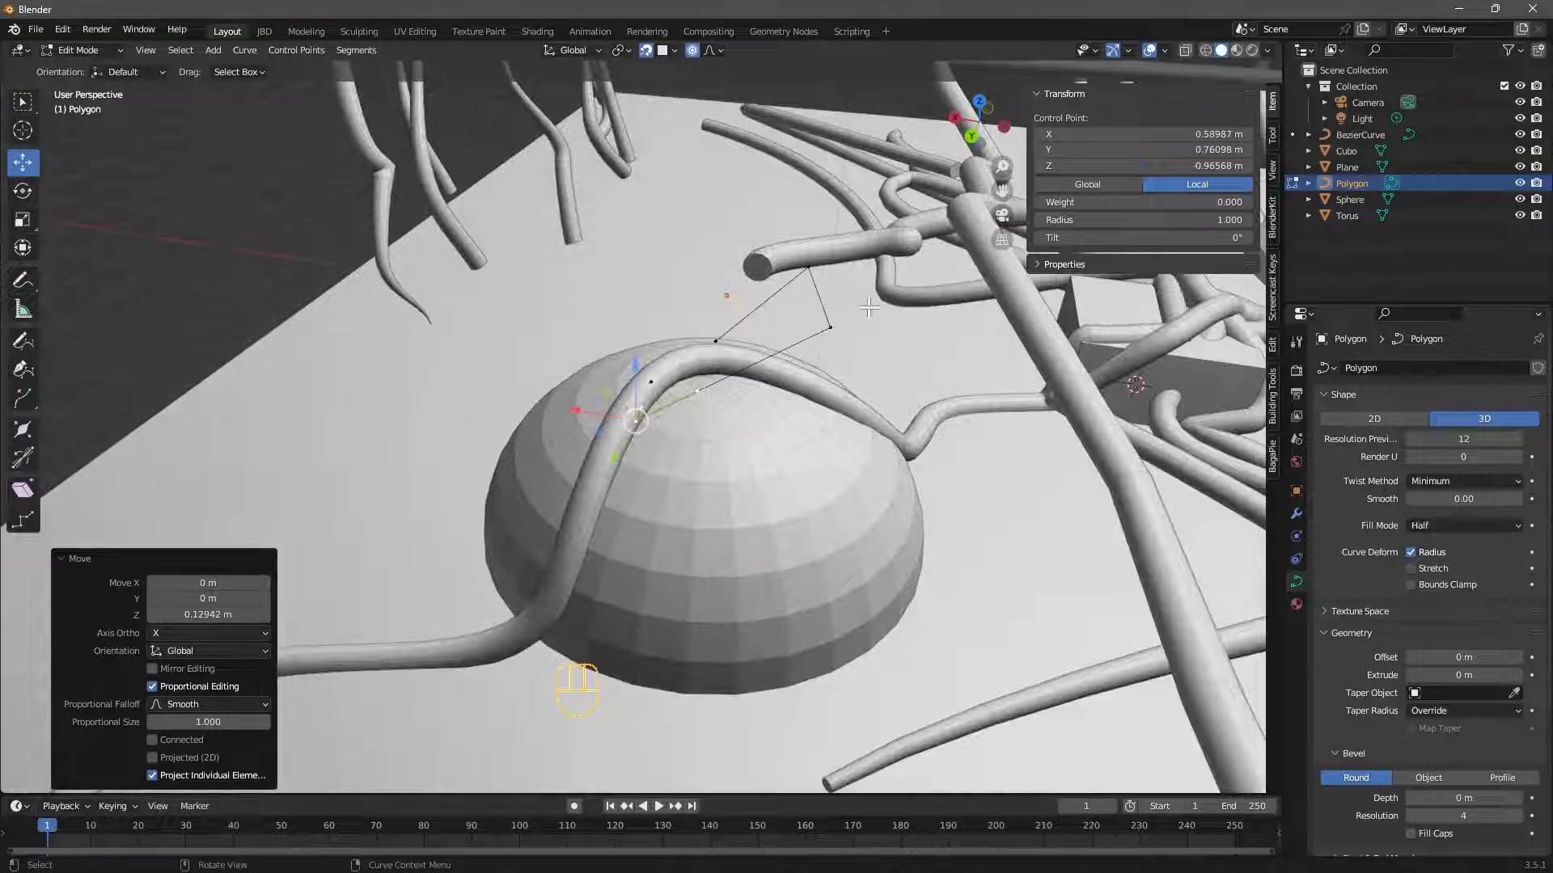
# Try lowering the next raised corner point of the polygon about 1.09 m along Z onto the sphere
pyautogui.click(829, 324)
pyautogui.moveTo(829, 325); pyautogui.dragTo(853, 388)
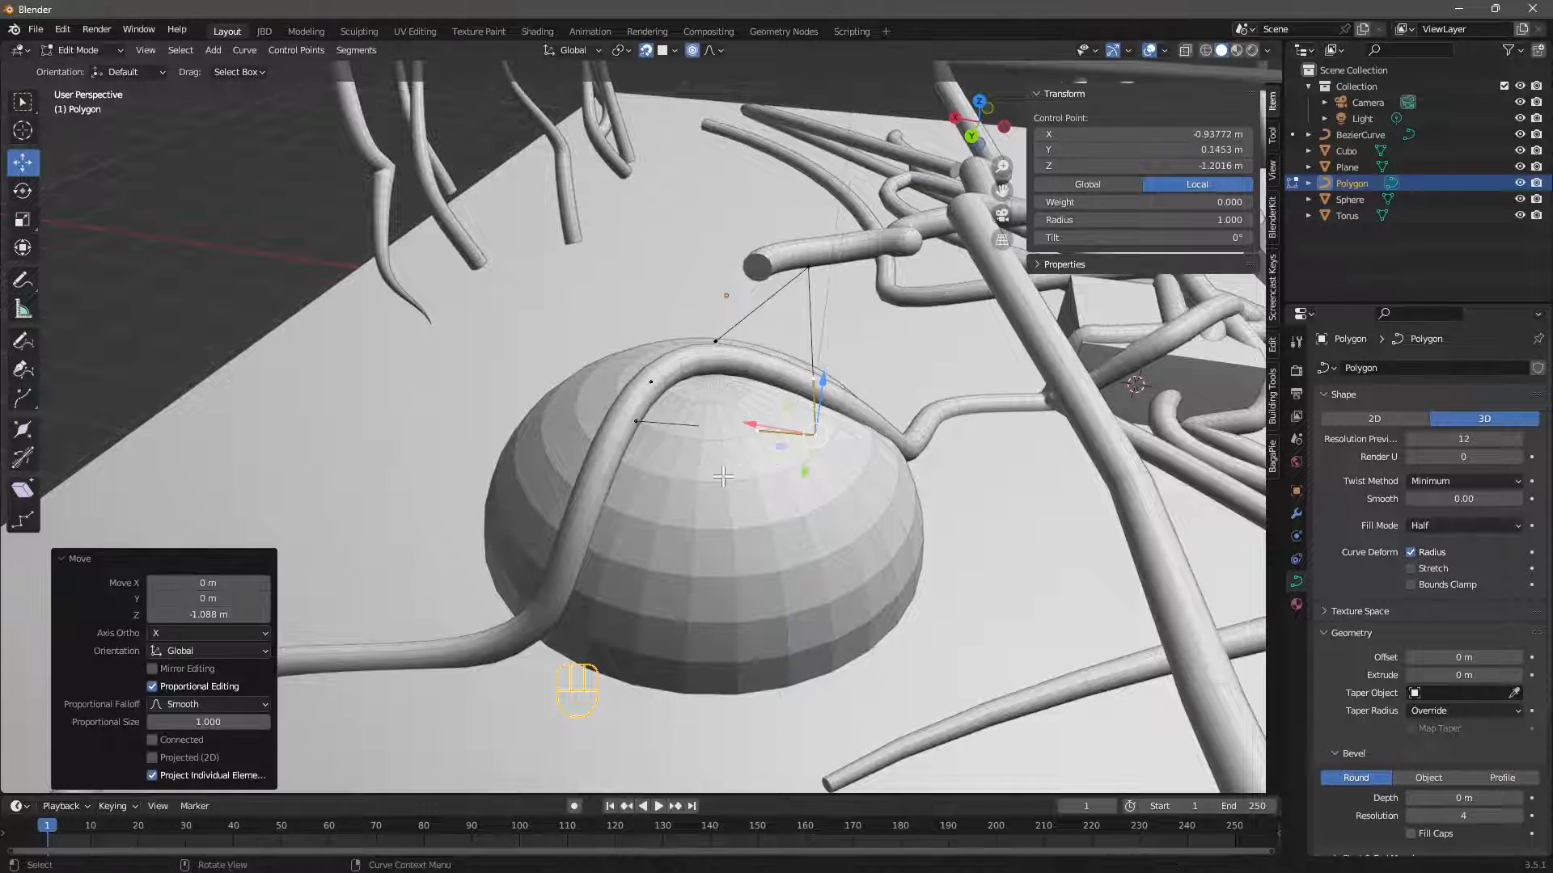
pyautogui.moveTo(723, 476); pyautogui.dragTo(577, 437, button='middle')
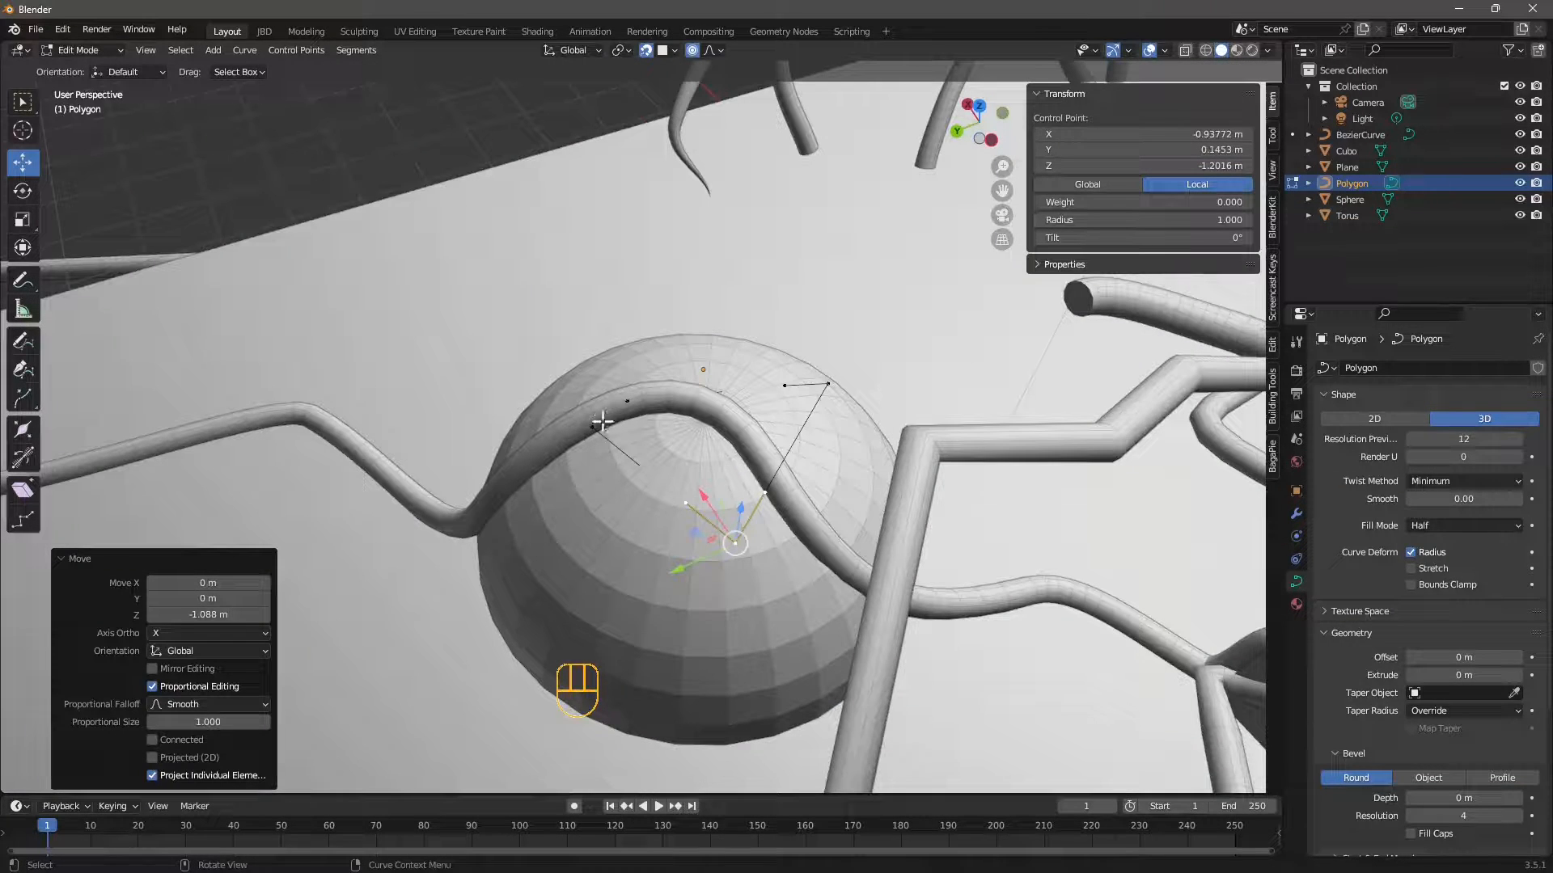
# Select another raised corner point of the polygon, try lowering it along Z onto the sphere, and undo the move
pyautogui.moveTo(672, 482); pyautogui.dragTo(608, 355, button='middle')
pyautogui.click(607, 356)
pyautogui.moveTo(601, 307); pyautogui.dragTo(614, 468)
pyautogui.moveTo(614, 468); pyautogui.dragTo(459, 264, button='middle')
pyautogui.hotkey('ctrl', 'z')
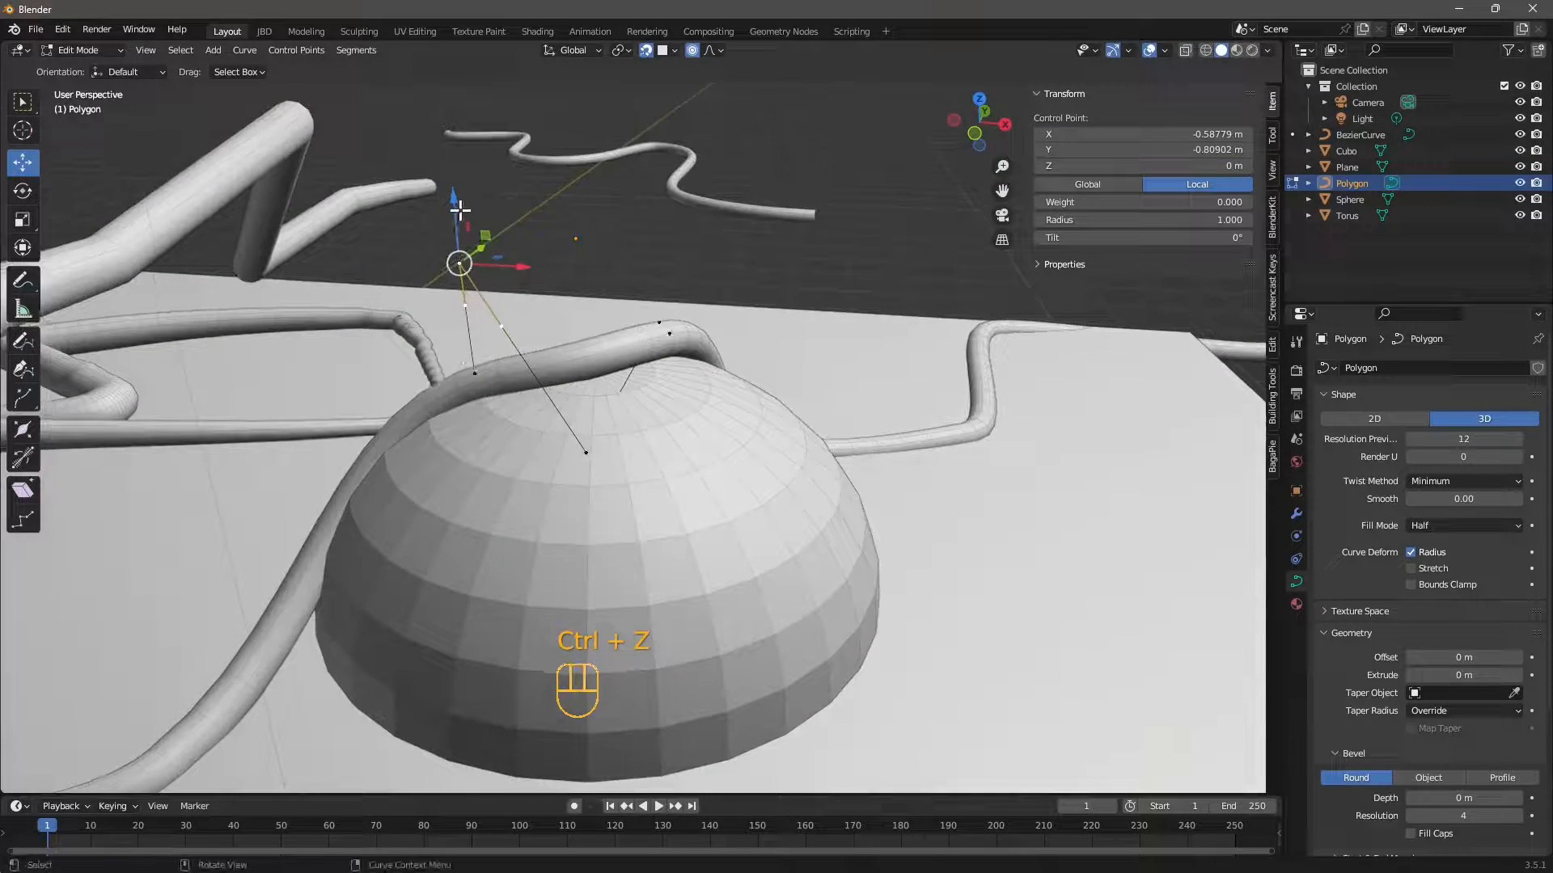
# Try lowering the same corner point along Z again, and adjust another corner point's height over the sphere
pyautogui.moveTo(461, 210); pyautogui.dragTo(472, 361)
pyautogui.moveTo(472, 361); pyautogui.dragTo(678, 374, button='middle')
pyautogui.click(632, 512)
pyautogui.moveTo(685, 368); pyautogui.dragTo(701, 353)
pyautogui.moveTo(701, 354); pyautogui.dragTo(740, 400, button='middle')
# Undo all the polygon's corner point moves back to its flat shape above the sphere
pyautogui.hotkey('ctrl', 'z')
pyautogui.hotkey('ctrl', 'z')
pyautogui.hotkey('ctrl', 'z')
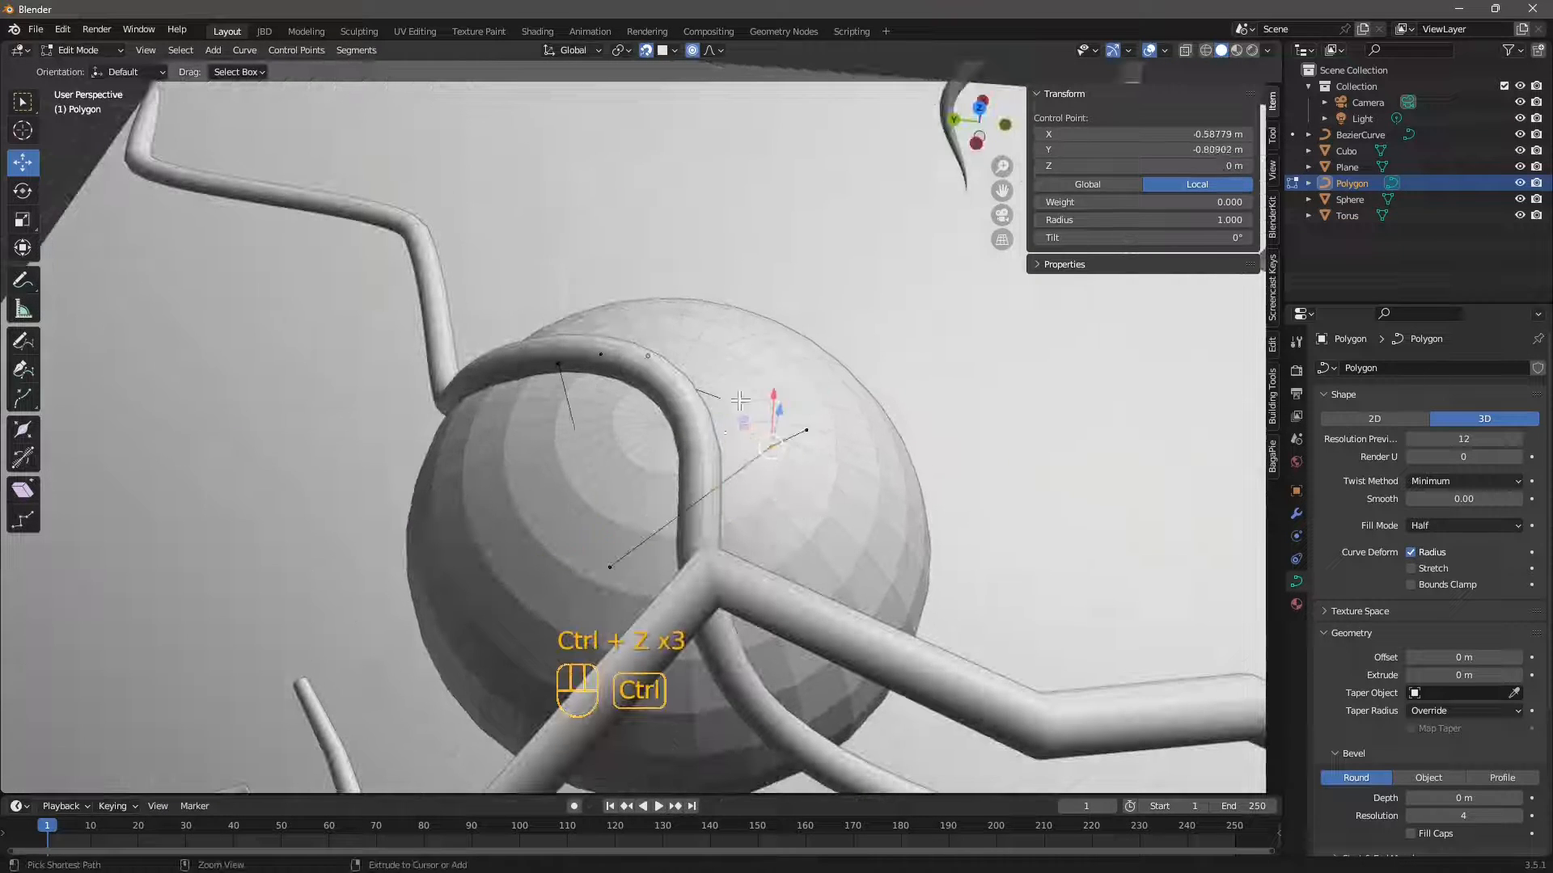
pyautogui.hotkey('ctrl', 'z')
pyautogui.hotkey('ctrl', 'z')
pyautogui.hotkey('ctrl', 'z')
pyautogui.hotkey('ctrl', 'z')
pyautogui.hotkey('ctrl', 'z')
pyautogui.hotkey('ctrl', 'z')
pyautogui.hotkey('ctrl', 'z')
pyautogui.hotkey('ctrl', 'z')
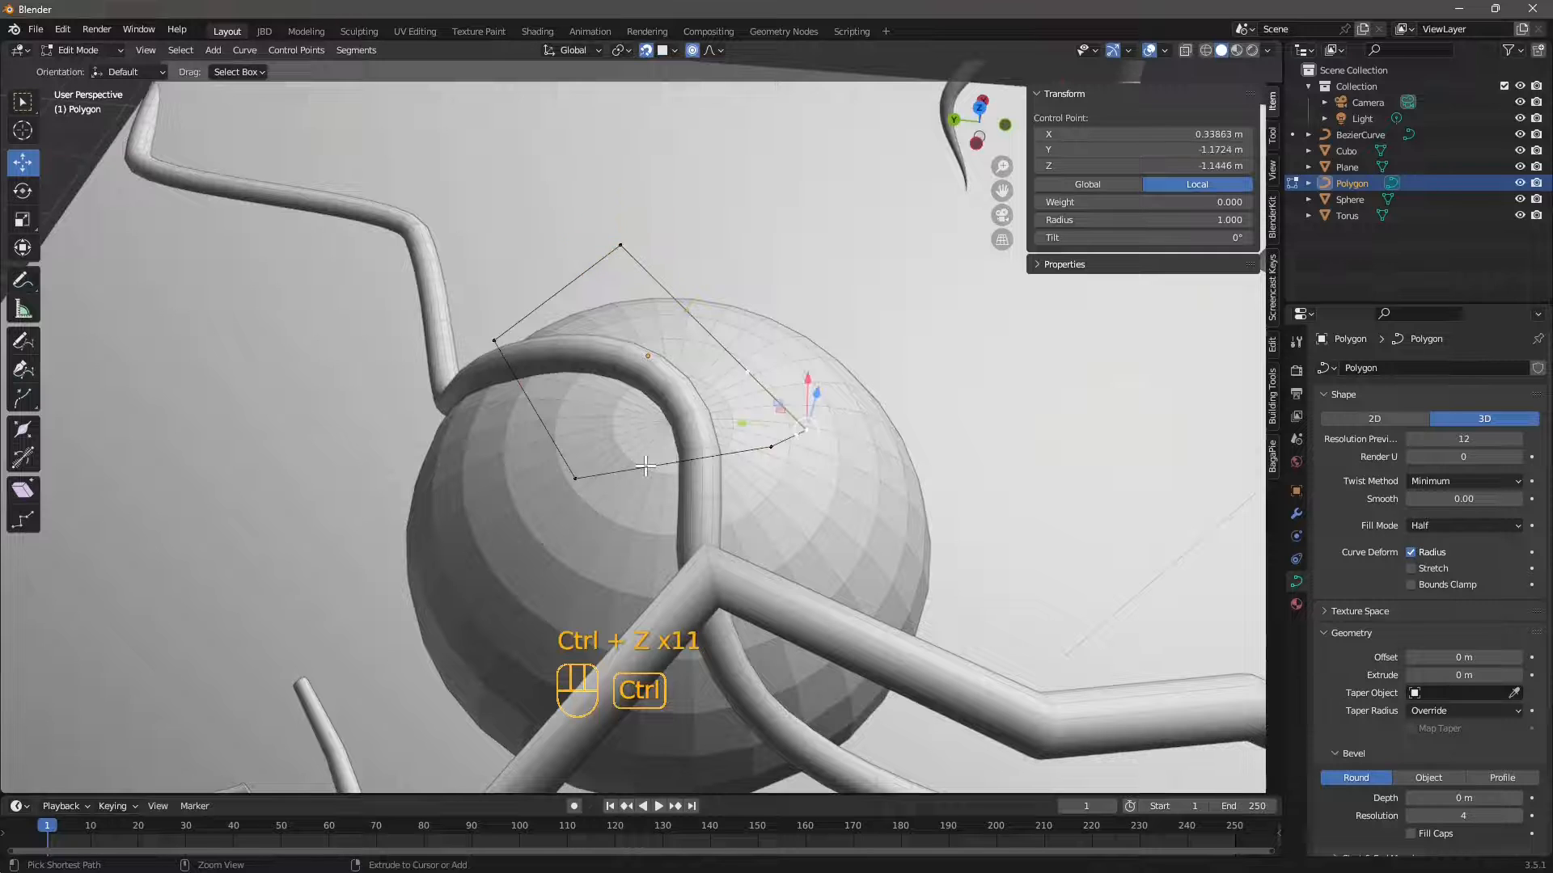
pyautogui.hotkey('ctrl', 'z')
pyautogui.hotkey('ctrl', 'z')
pyautogui.moveTo(645, 466); pyautogui.dragTo(677, 278, button='middle')
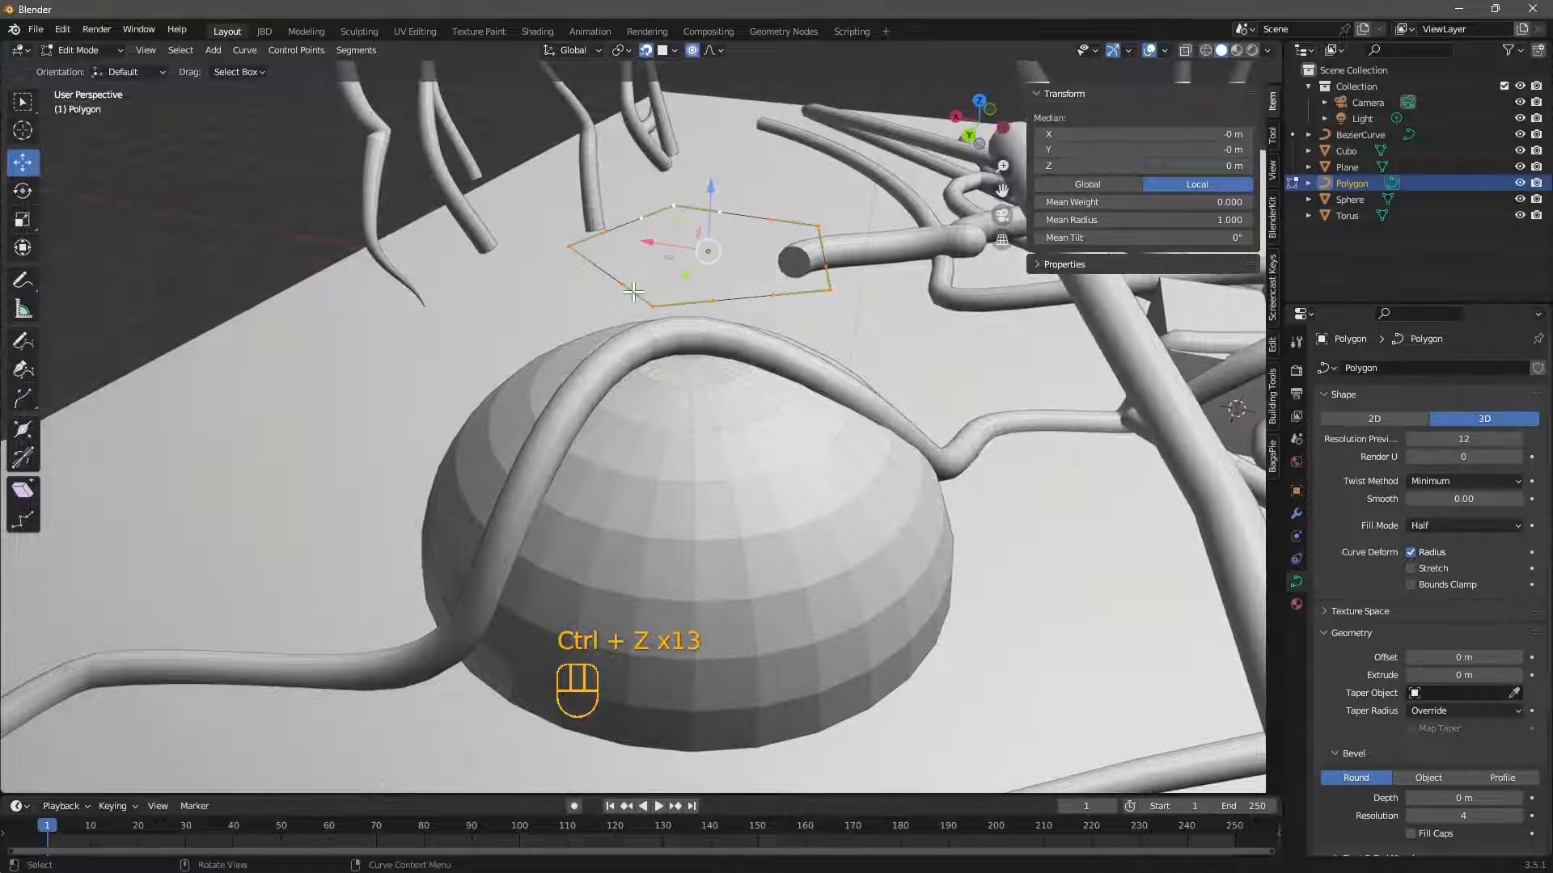
pyautogui.moveTo(678, 358); pyautogui.dragTo(681, 302, button='middle')
# Leave the polygon's Edit Mode and open the BezierCurve object in Edit Mode
pyautogui.click(693, 304)
pyautogui.scroll(-4, 667, 275)
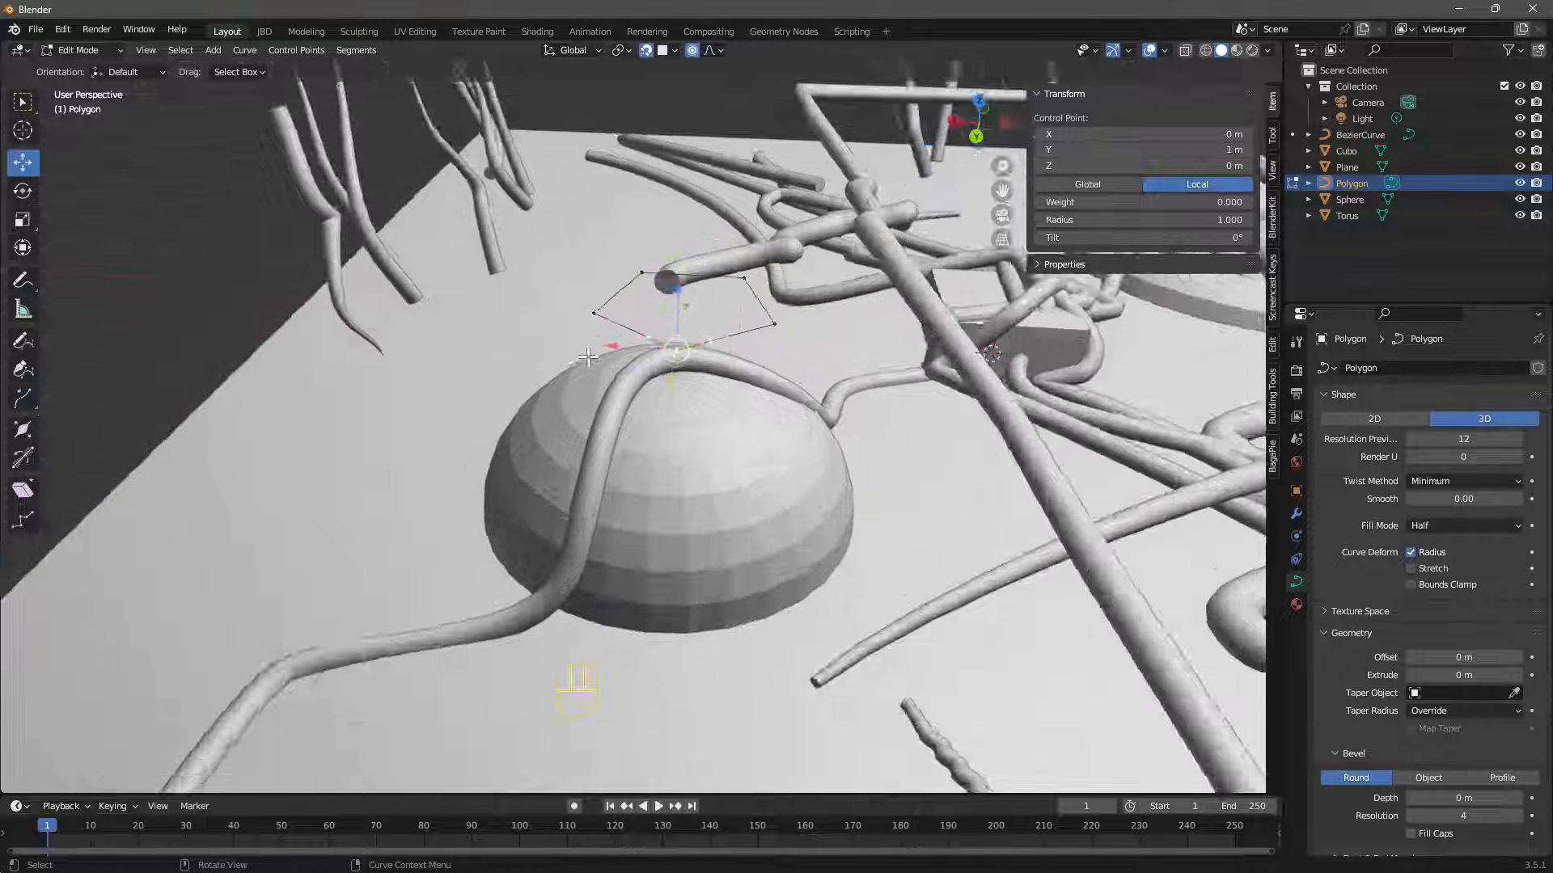
pyautogui.moveTo(849, 396); pyautogui.dragTo(720, 409, button='middle')
pyautogui.click(80, 50)
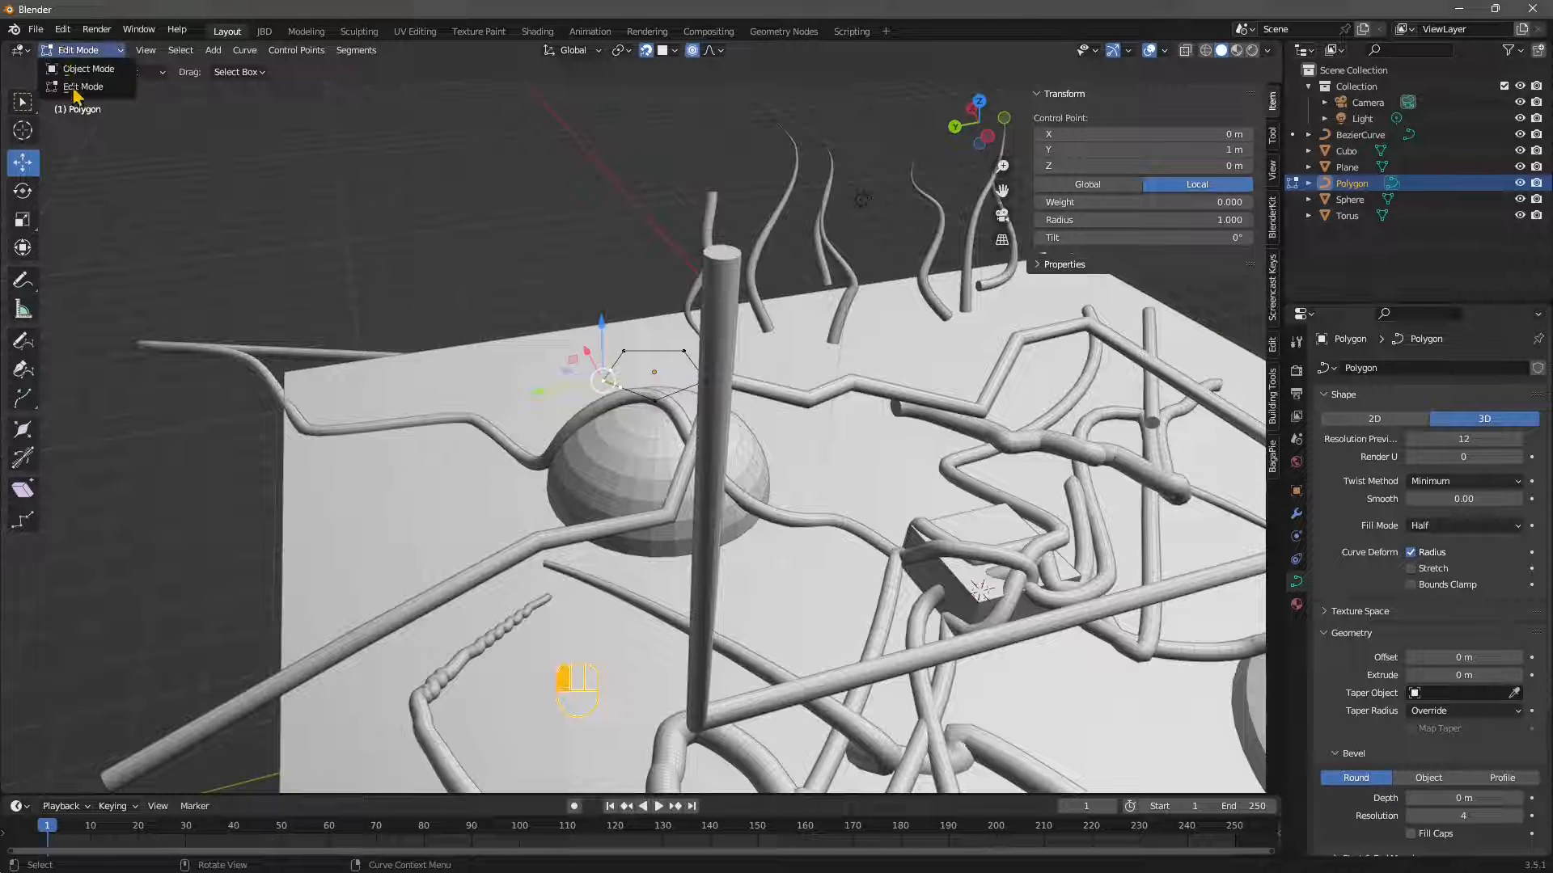
pyautogui.click(81, 50)
pyautogui.click(80, 50)
pyautogui.click(89, 69)
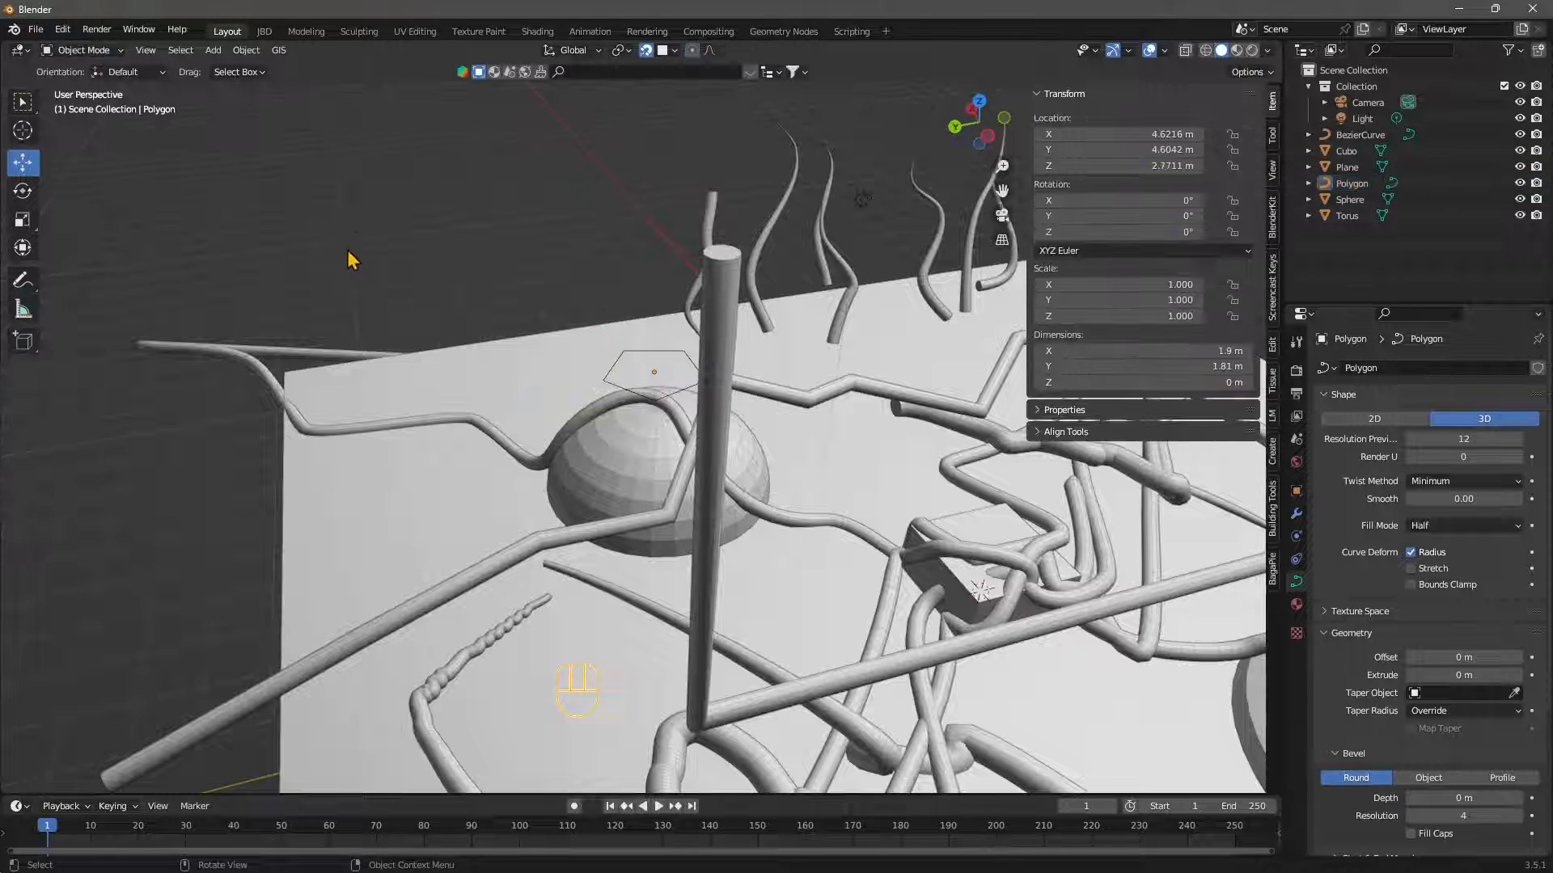
pyautogui.scroll(-3, 501, 377)
pyautogui.click(670, 501)
pyautogui.moveTo(436, 441); pyautogui.dragTo(392, 439, button='middle')
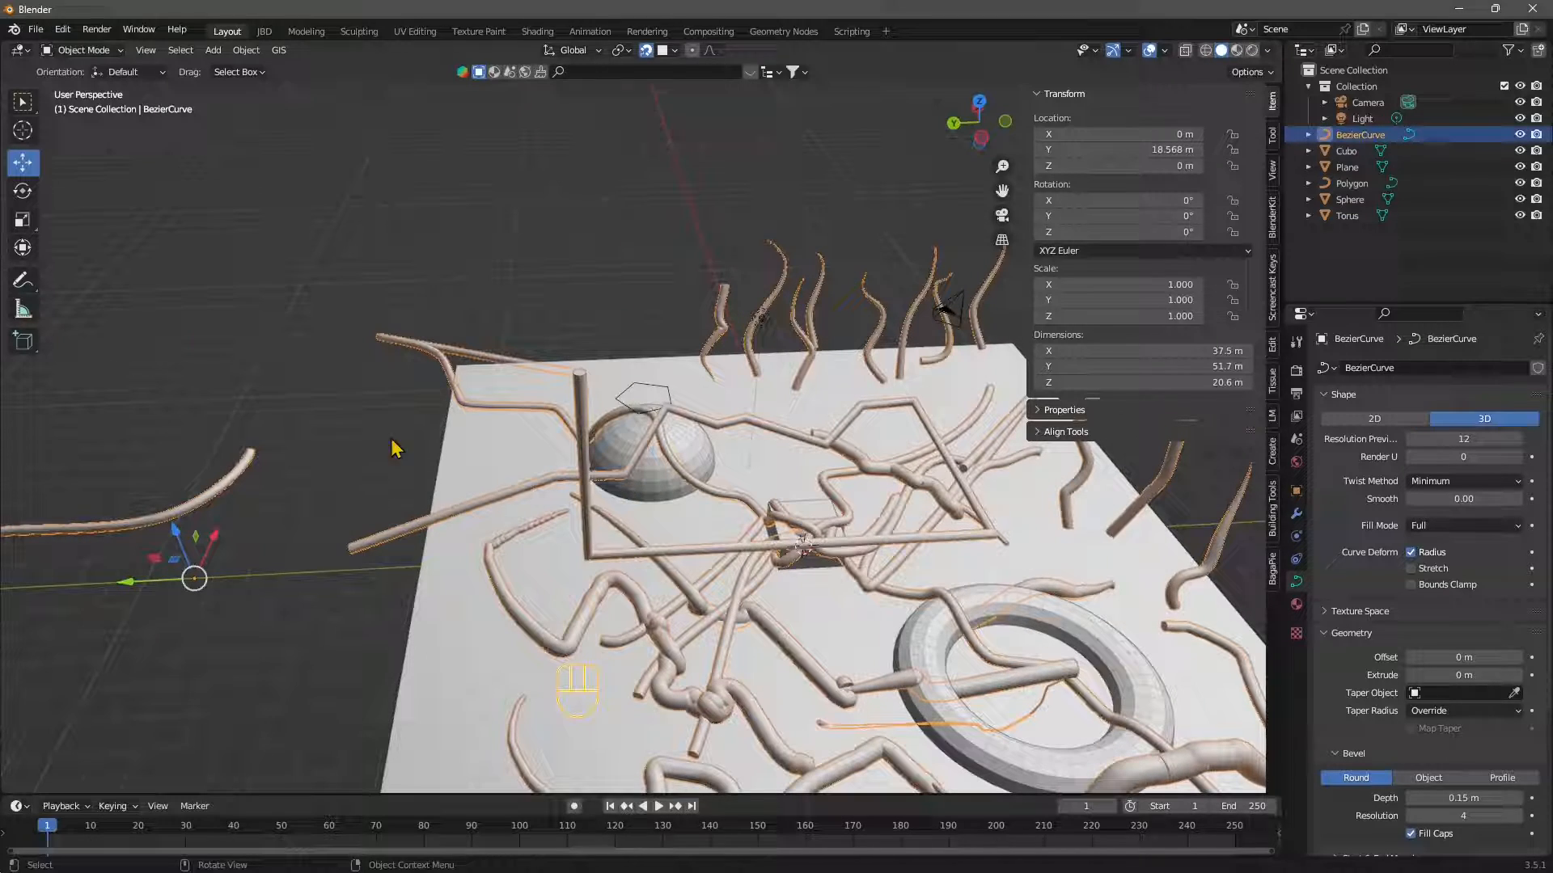
pyautogui.click(69, 54)
pyautogui.click(84, 86)
pyautogui.scroll(3, 702, 555)
pyautogui.moveTo(702, 555); pyautogui.dragTo(752, 372, button='middle')
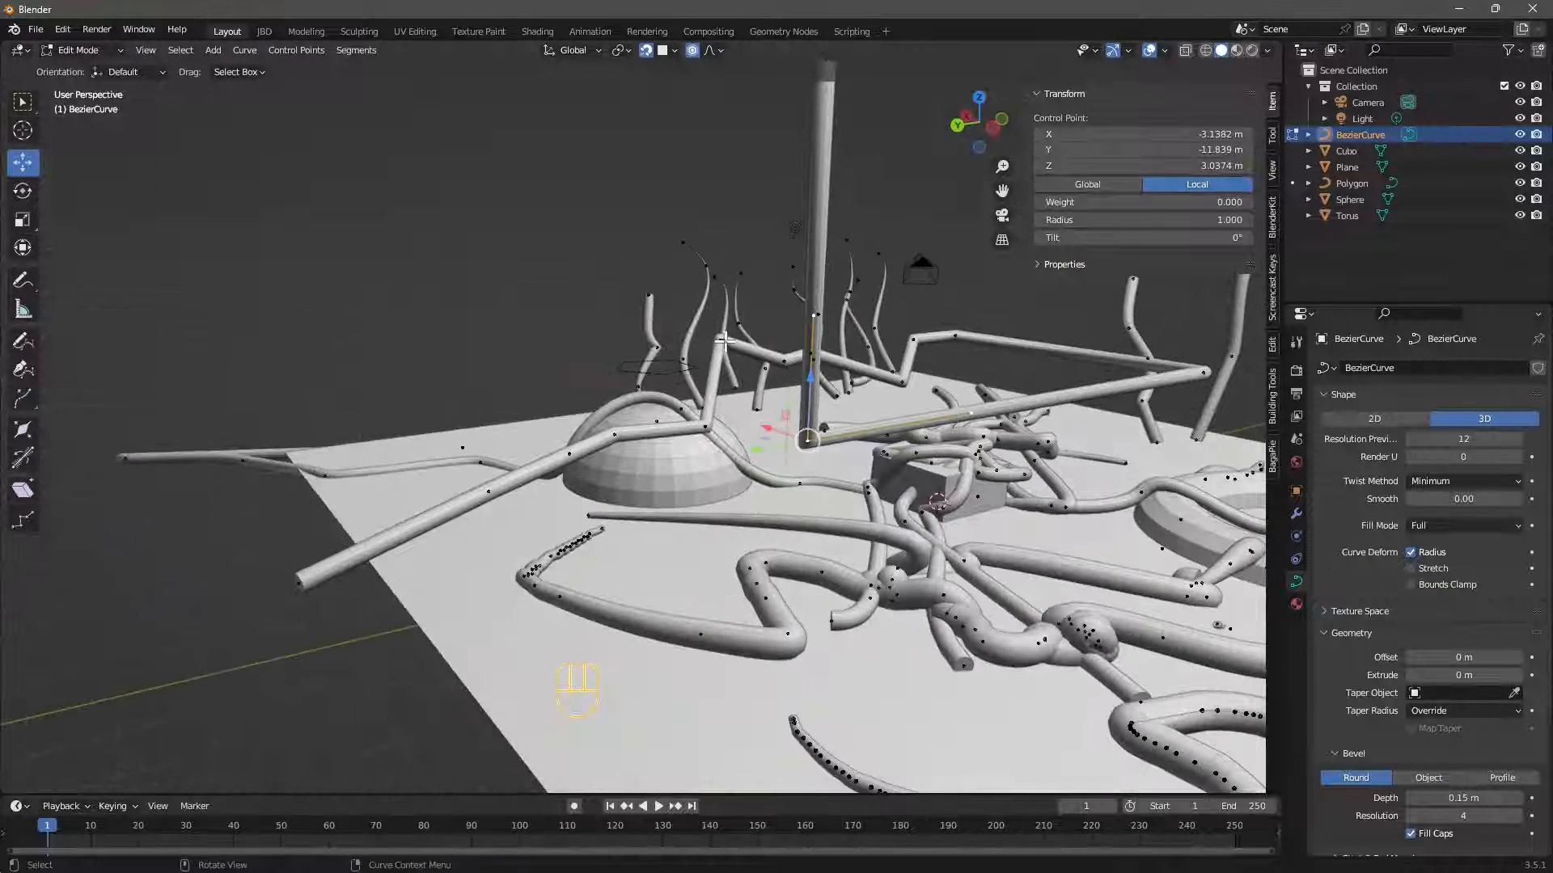
# Move a spline point behind the sphere about 0.89 m along Z, and place the raised tube's corner point on the sphere
pyautogui.click(725, 341)
pyautogui.scroll(2, 726, 346)
pyautogui.moveTo(751, 253); pyautogui.dragTo(737, 324)
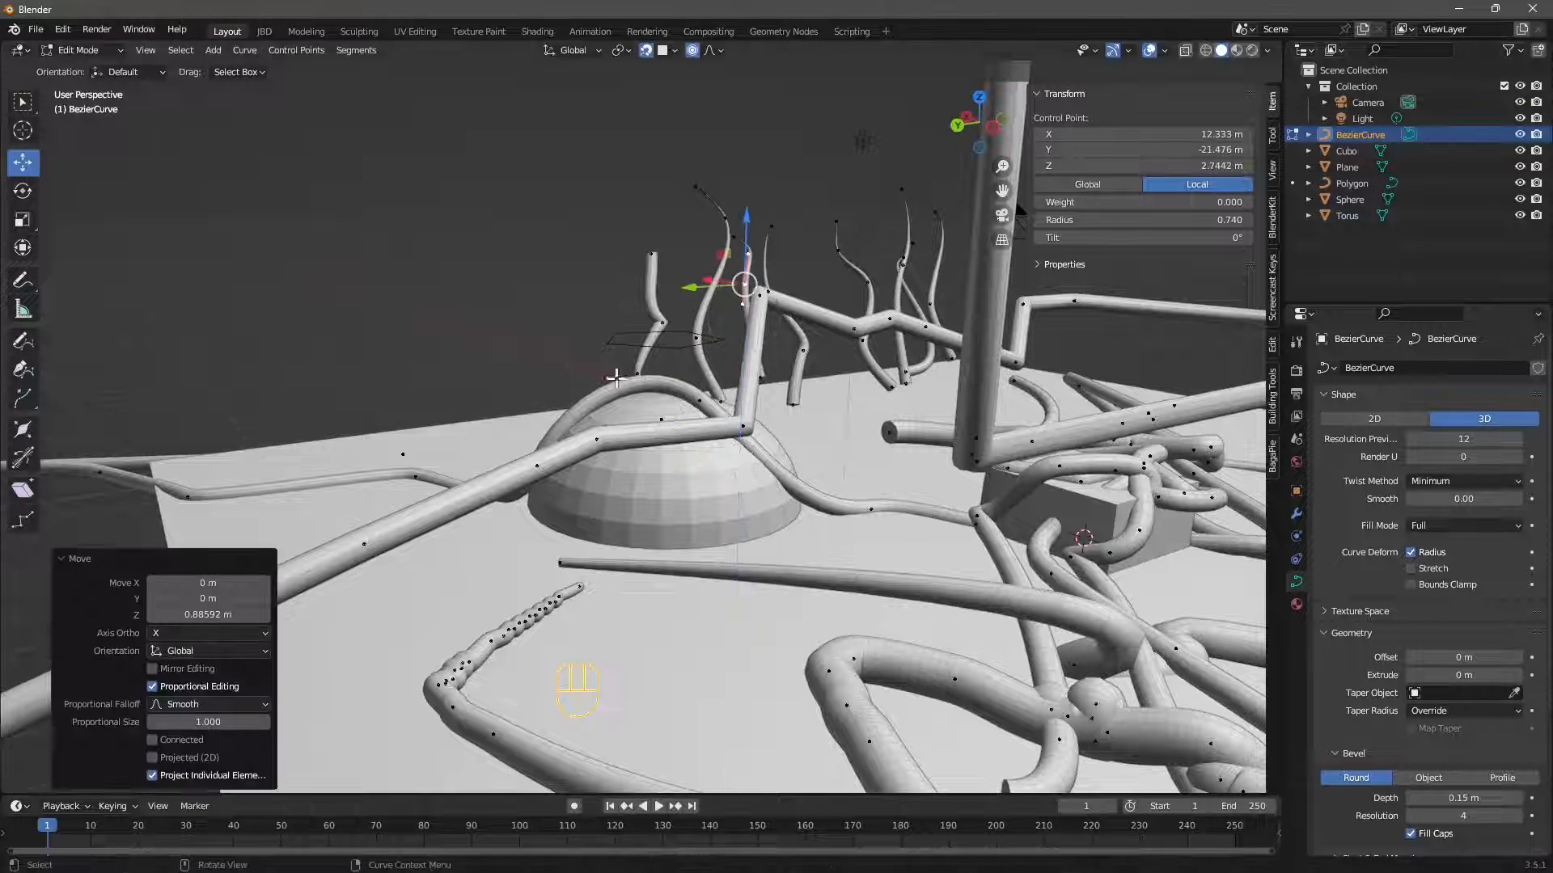
pyautogui.moveTo(738, 323); pyautogui.dragTo(762, 301, button='middle')
pyautogui.click(760, 263)
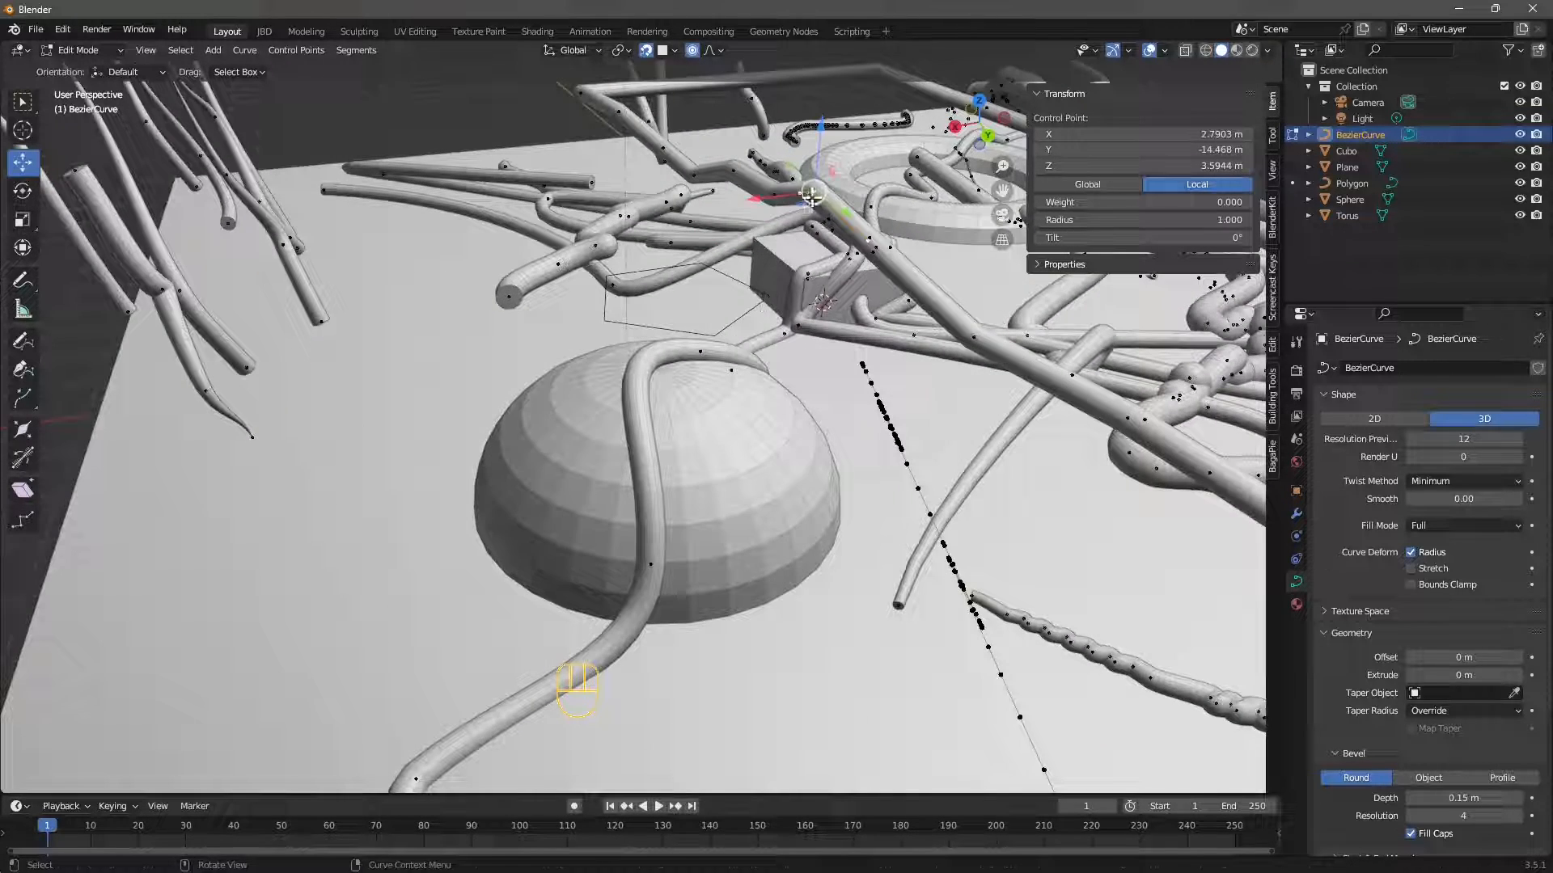
pyautogui.moveTo(811, 195); pyautogui.dragTo(757, 457)
# Try moving the tube's point freely to the sphere's top, and undo the move
pyautogui.moveTo(757, 457); pyautogui.dragTo(617, 402, button='middle')
pyautogui.click(725, 406)
pyautogui.press('g')
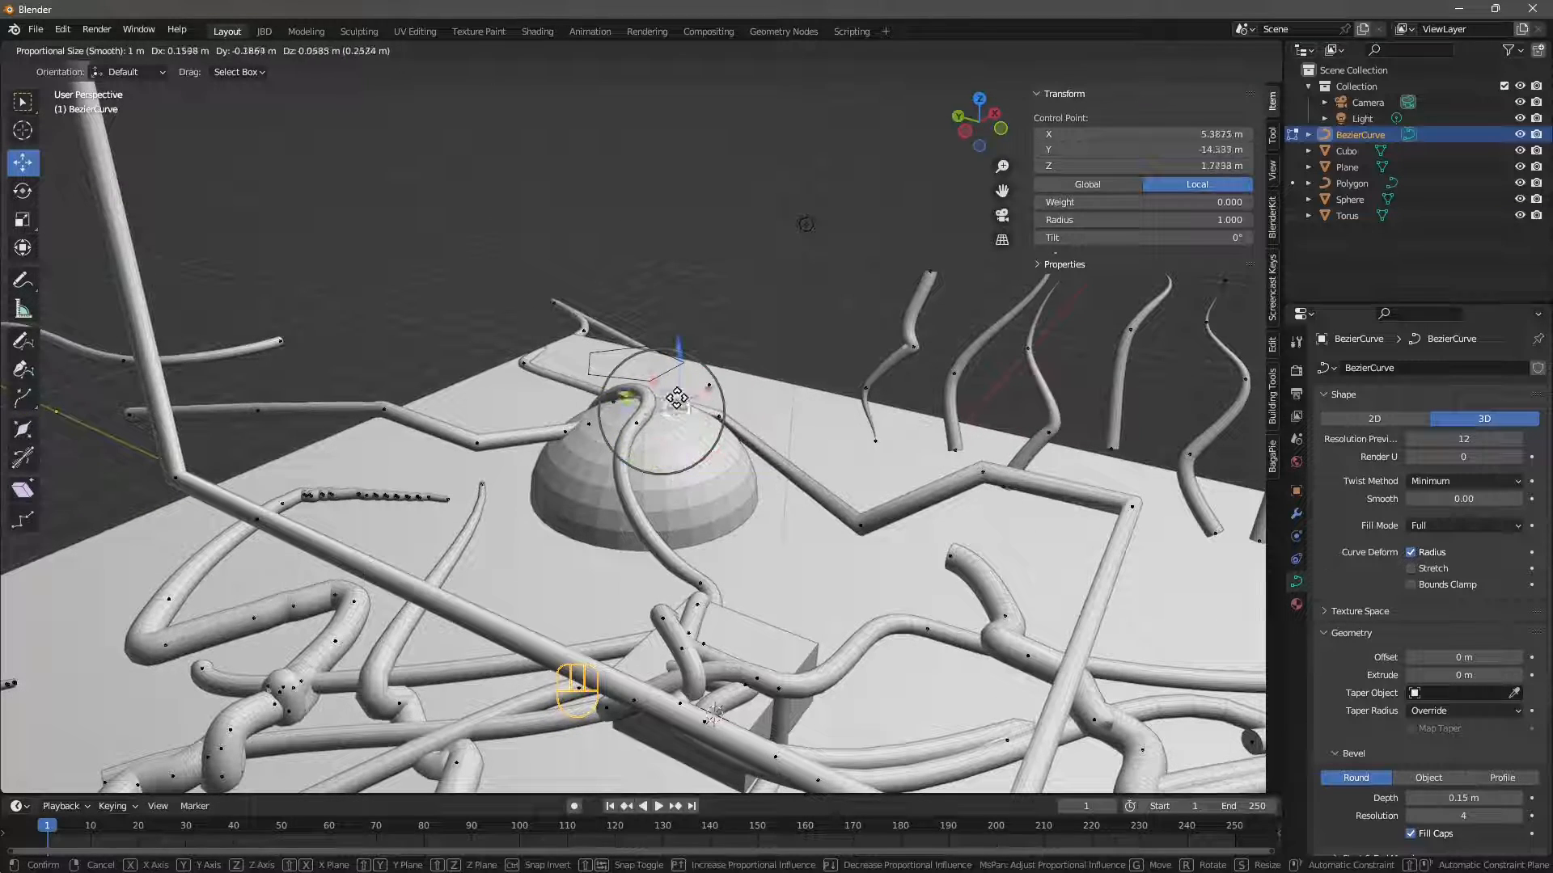
pyautogui.click(636, 380)
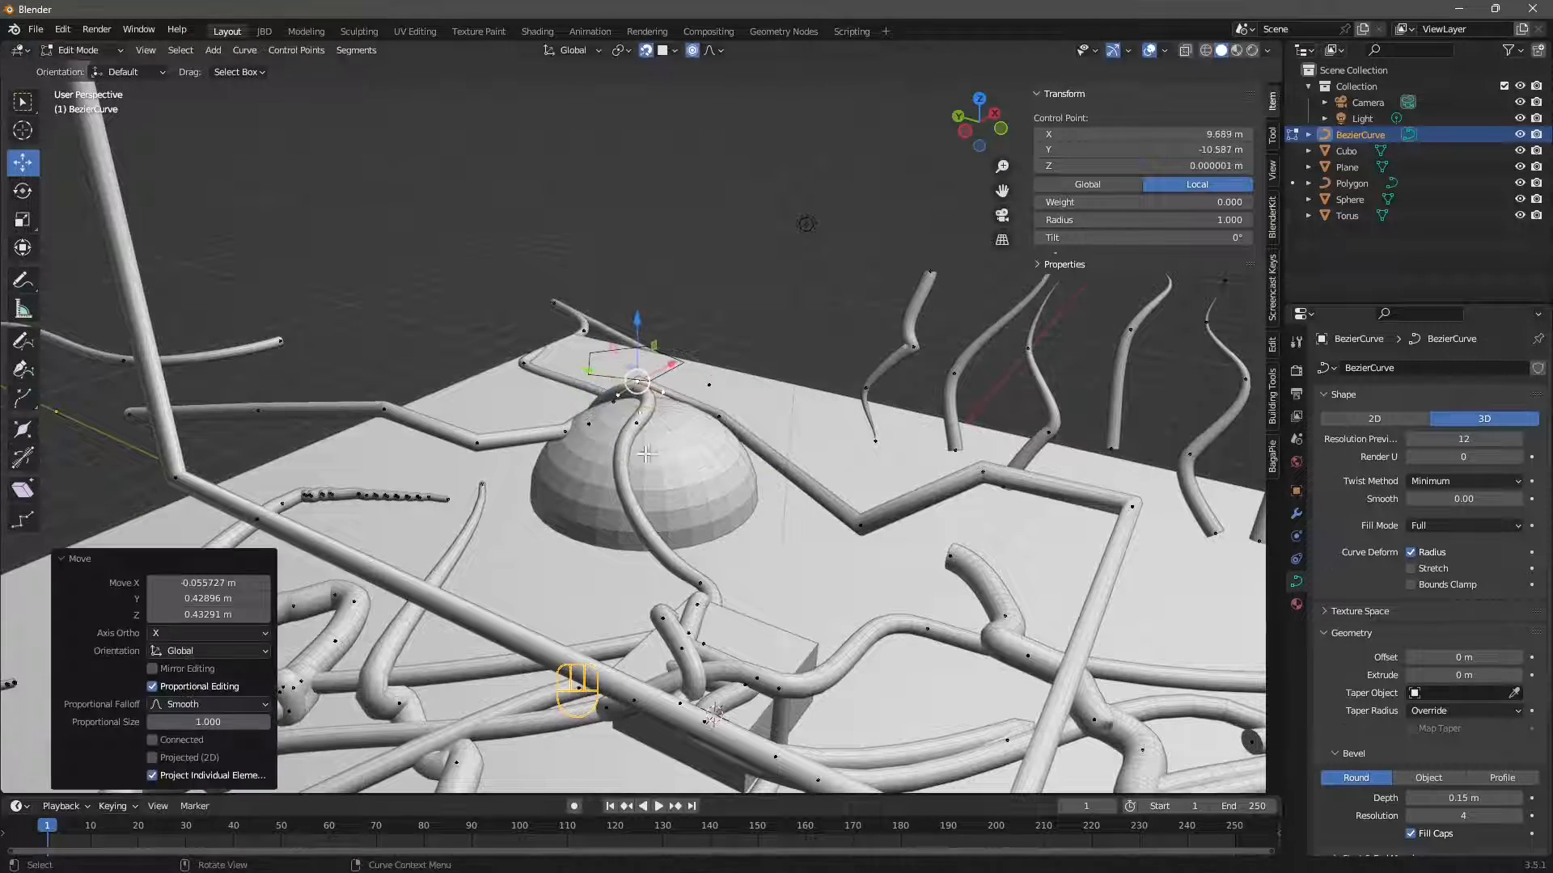
pyautogui.moveTo(636, 380); pyautogui.dragTo(439, 359, button='middle')
pyautogui.hotkey('ctrl', 'z')
# Try placing the tube's point on the sphere's near upper side, and undo that placement
pyautogui.press('g')
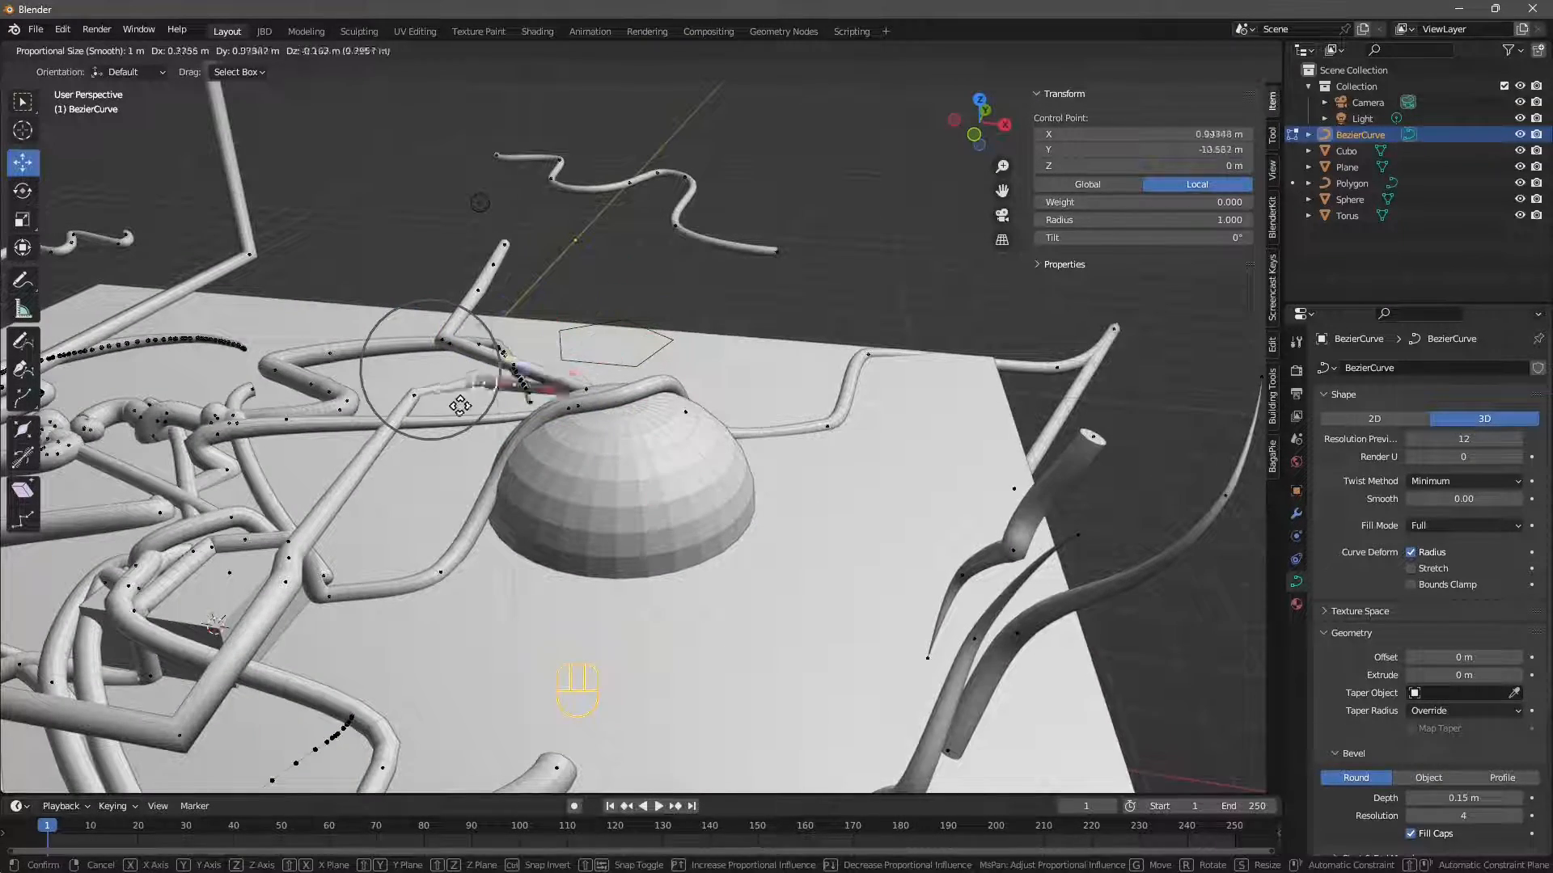
pyautogui.click(572, 446)
pyautogui.moveTo(572, 446); pyautogui.dragTo(459, 421, button='middle')
pyautogui.hotkey('ctrl', 'z')
# Place the tube's point on the sphere's side, and move the neighbouring point about 3.11 m in X and -3.77 m in Y
pyautogui.press('g')
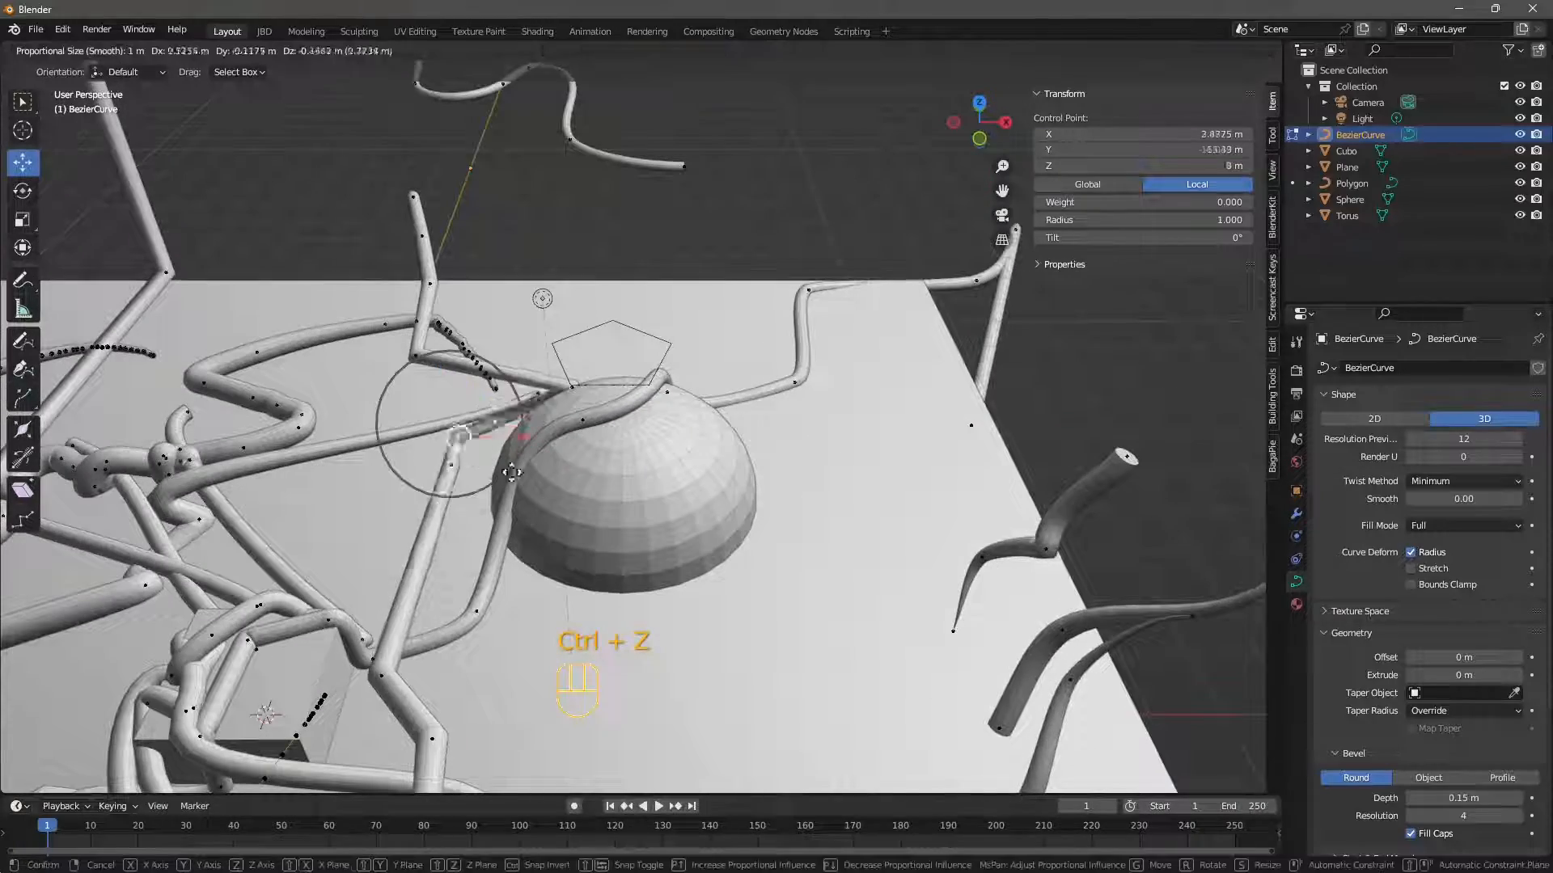
pyautogui.click(598, 503)
pyautogui.moveTo(599, 503); pyautogui.dragTo(602, 568, button='middle')
pyautogui.click(470, 573)
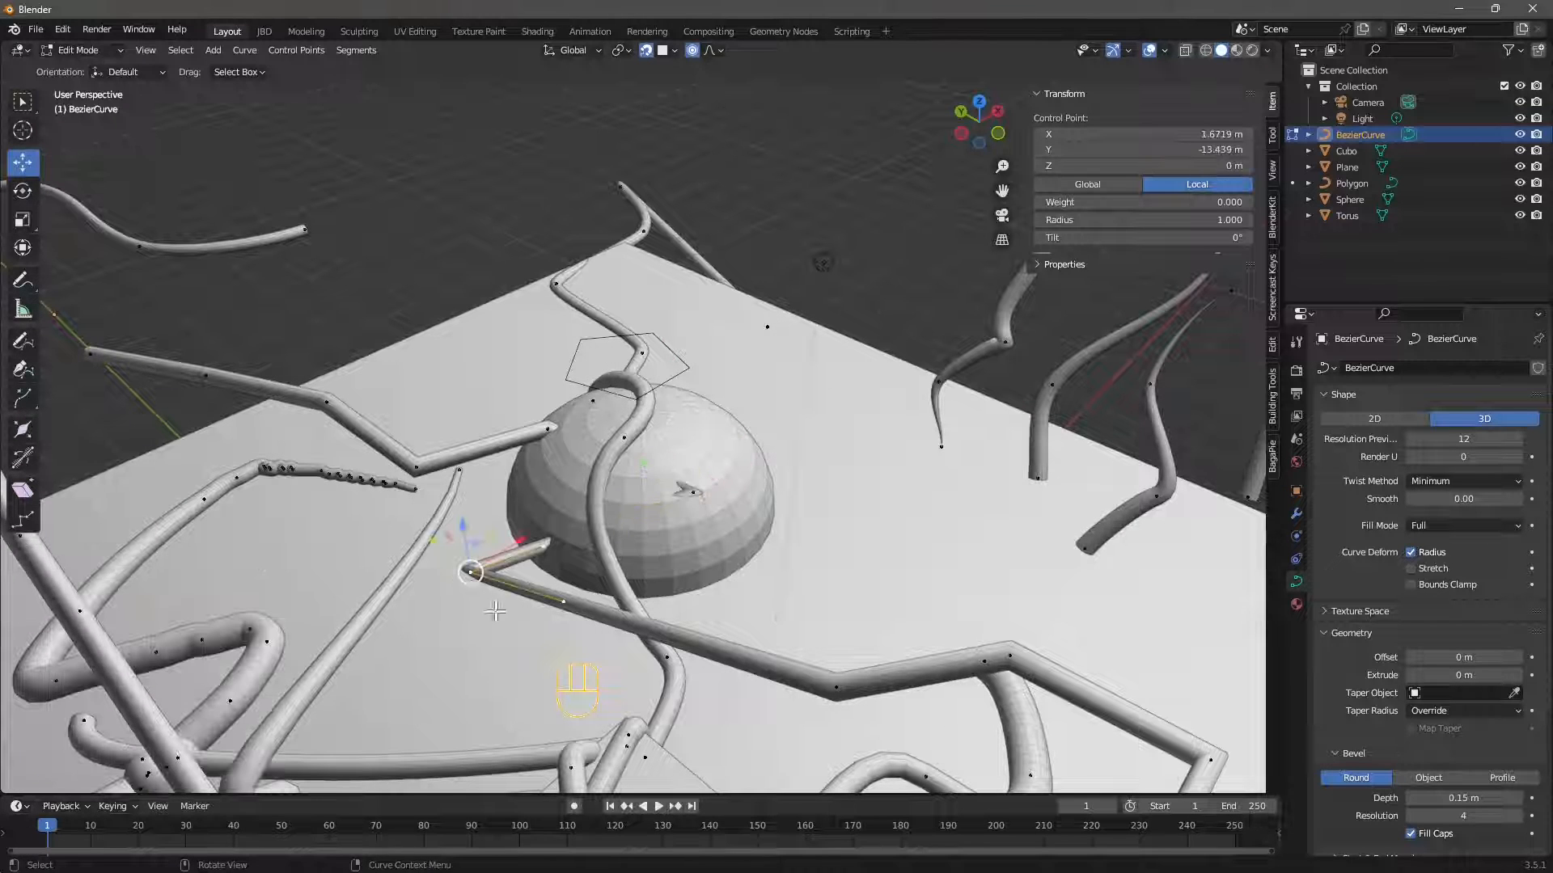
pyautogui.press('g')
pyautogui.click(781, 612)
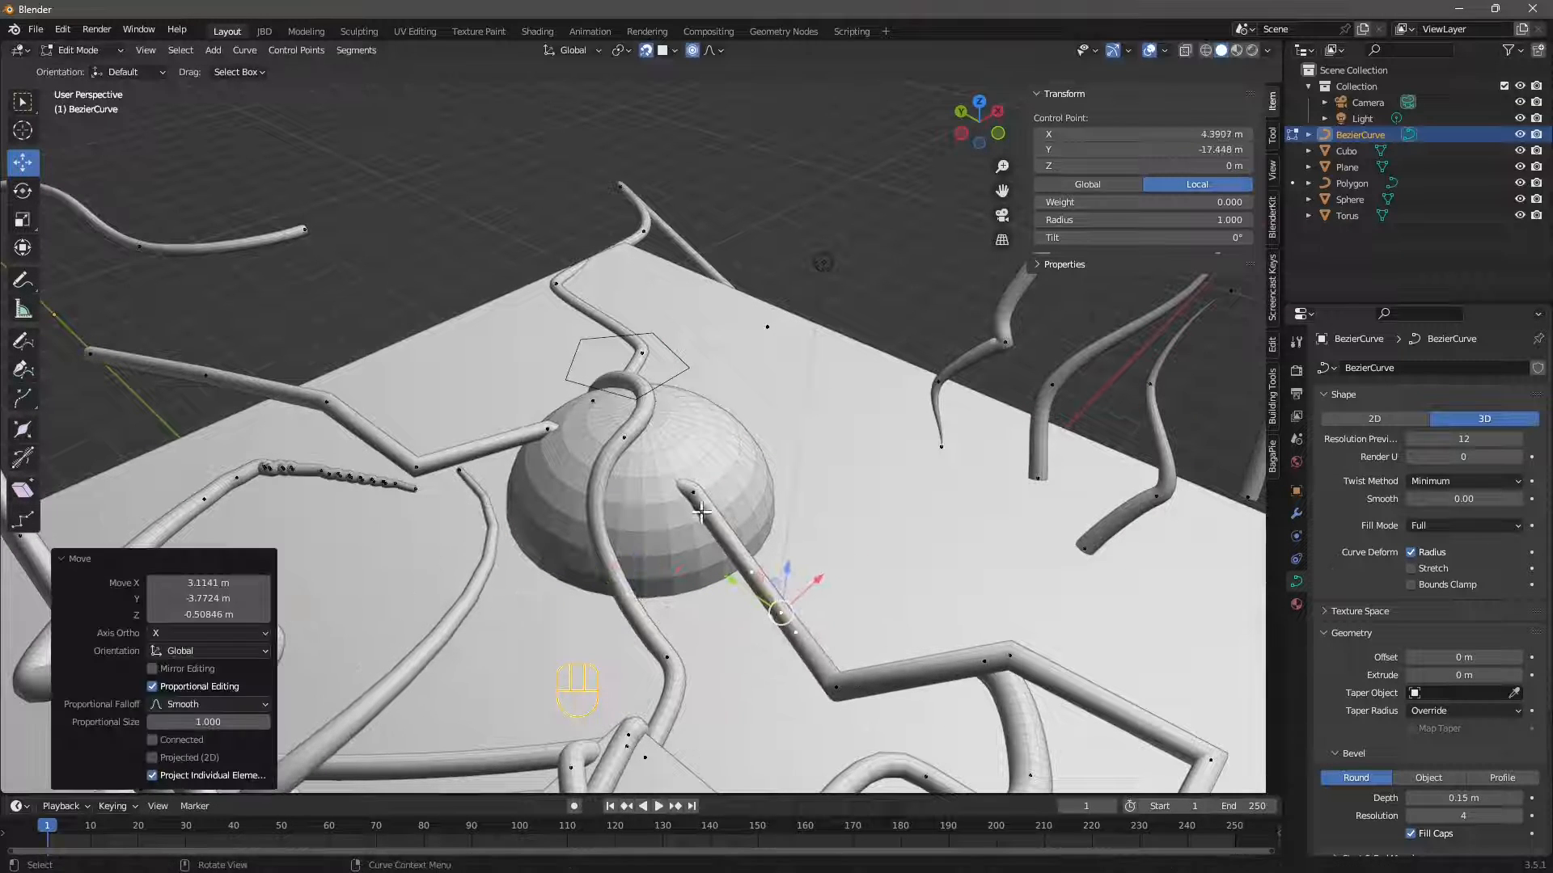
# Move the point on the sphere's side up near the top, about -0.38 m in X, 1.04 m in Y and 0.57 m in Z
pyautogui.click(689, 487)
pyautogui.moveTo(727, 483); pyautogui.dragTo(757, 471, button='middle')
pyautogui.press('g')
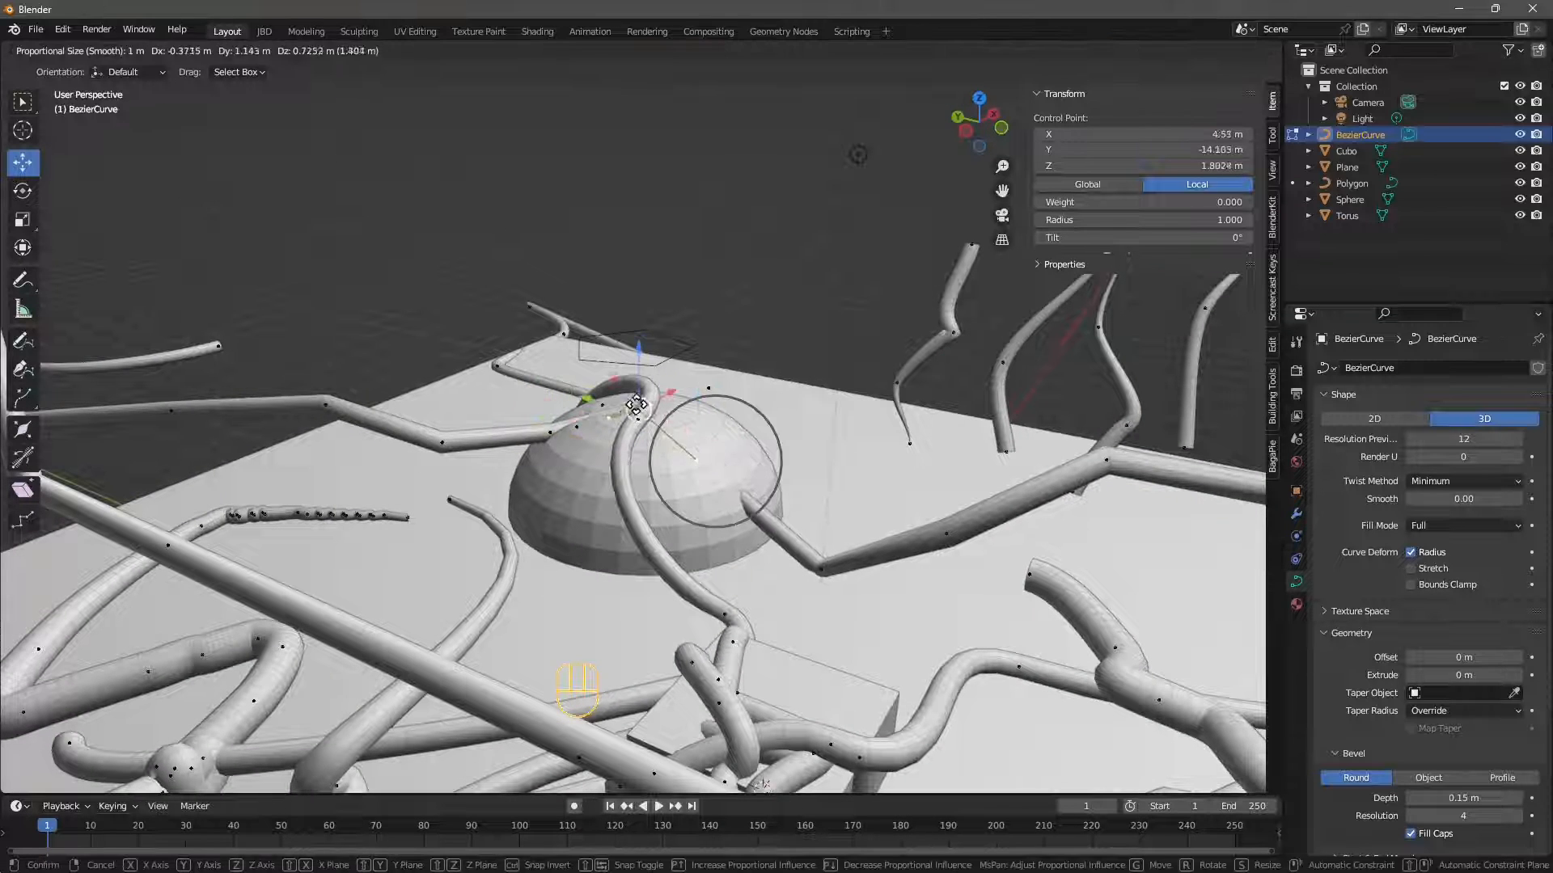
pyautogui.click(645, 425)
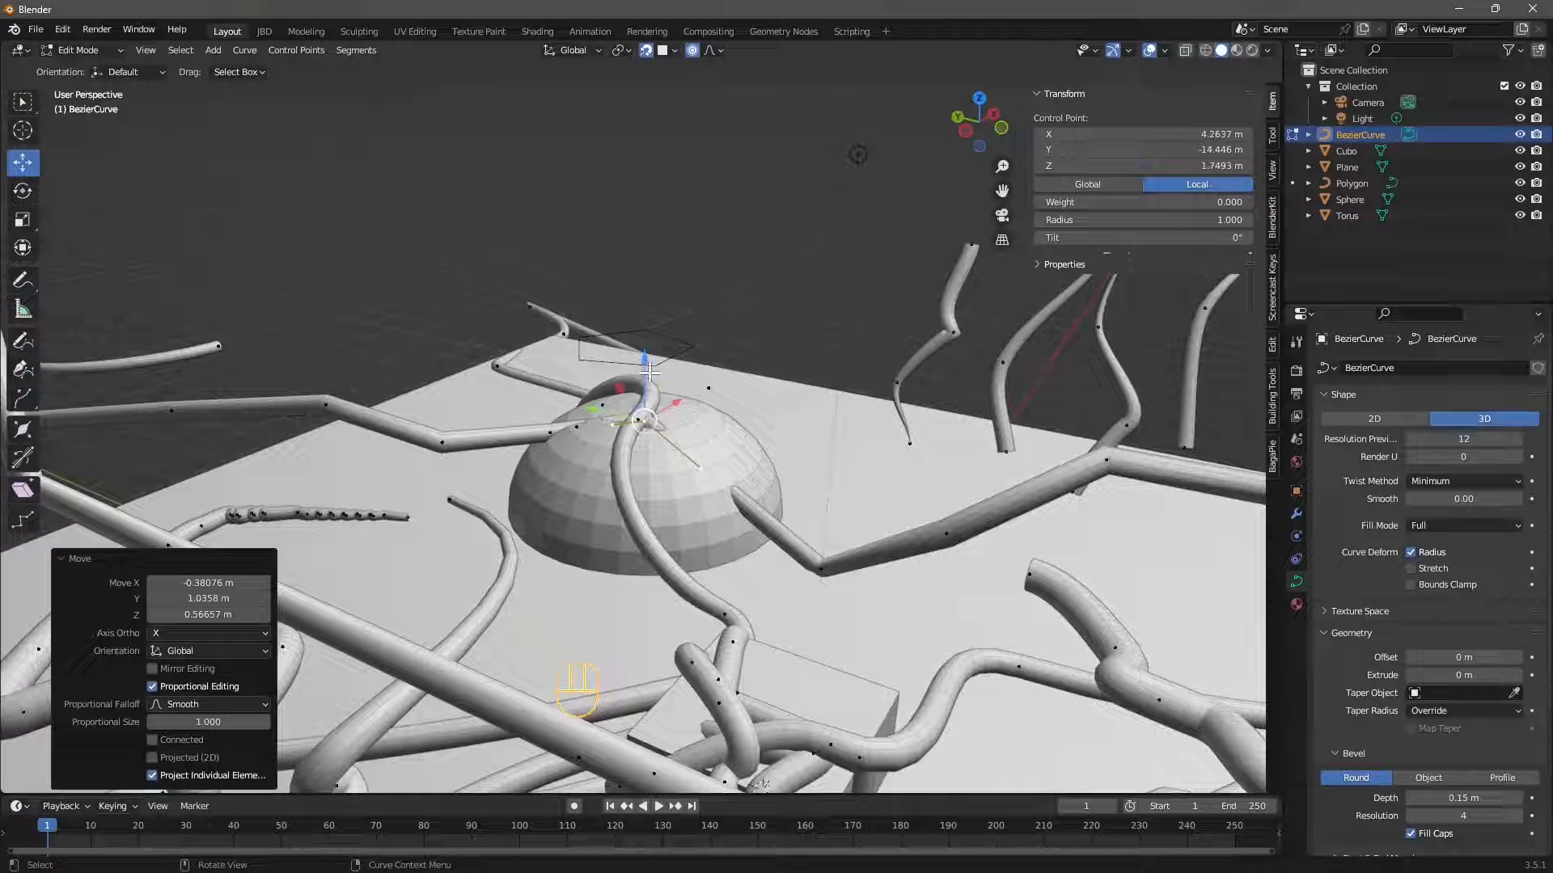
# Turn off proportional editing and raise the point near the sphere's top about 0.11 m along Z
pyautogui.moveTo(643, 368); pyautogui.dragTo(647, 374)
pyautogui.hotkey('ctrl', 'z')
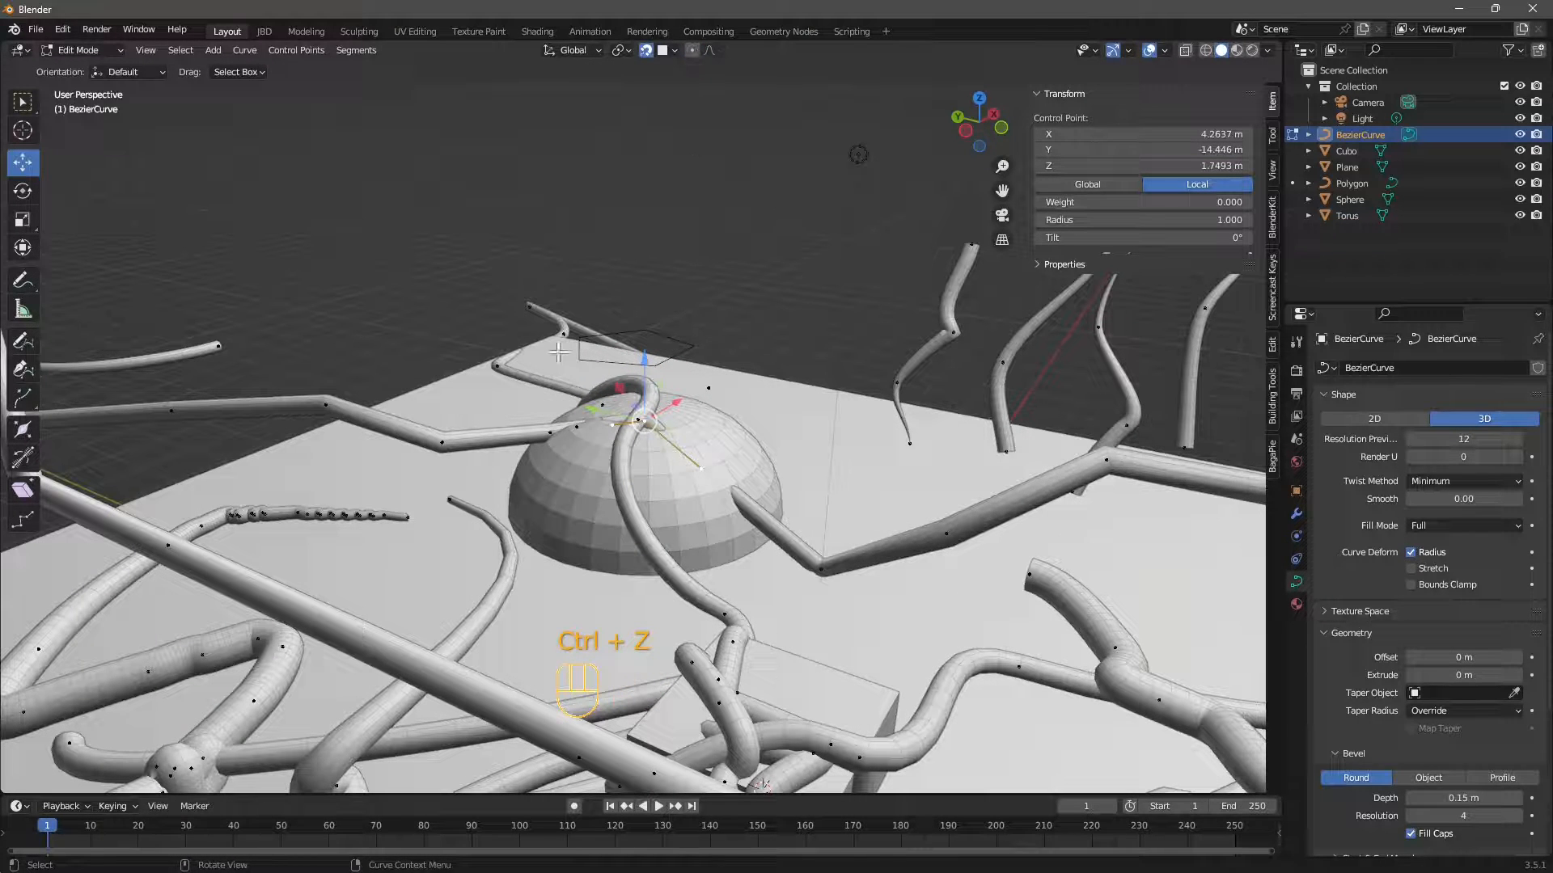
pyautogui.moveTo(644, 357); pyautogui.dragTo(662, 354)
pyautogui.moveTo(662, 354); pyautogui.dragTo(570, 346, button='middle')
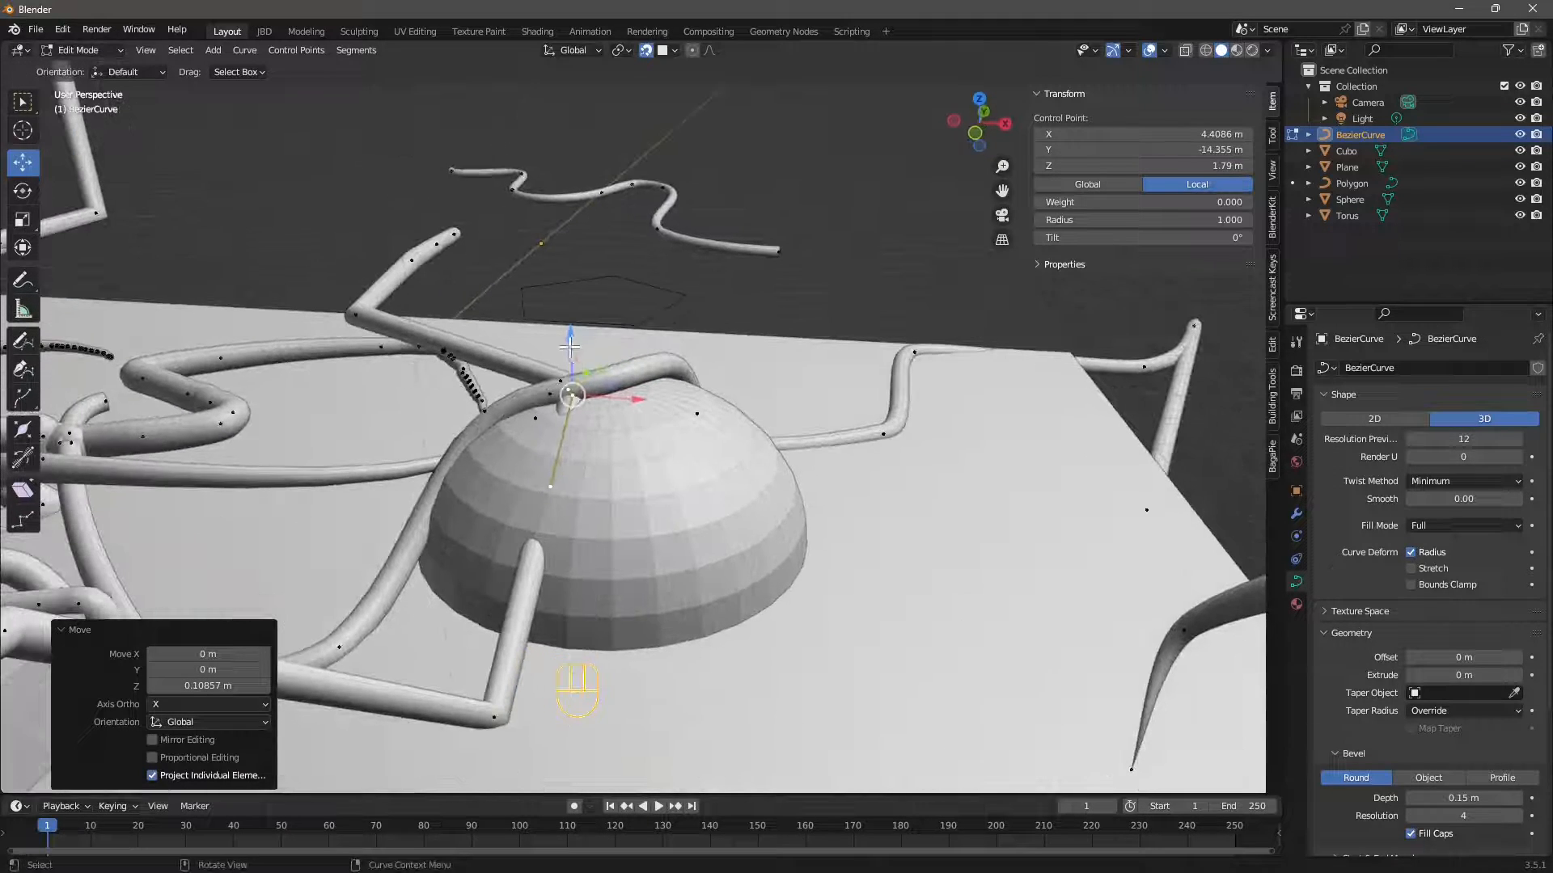
# Turn off snapping and raise the same point along Z so the tube clears the sphere's top
pyautogui.moveTo(570, 346)
pyautogui.mouseDown()
pyautogui.moveTo(572, 326)
pyautogui.moveTo(575, 346)
pyautogui.mouseUp()
pyautogui.hotkey('ctrl', 'z')
pyautogui.moveTo(579, 494); pyautogui.dragTo(672, 485, button='middle')
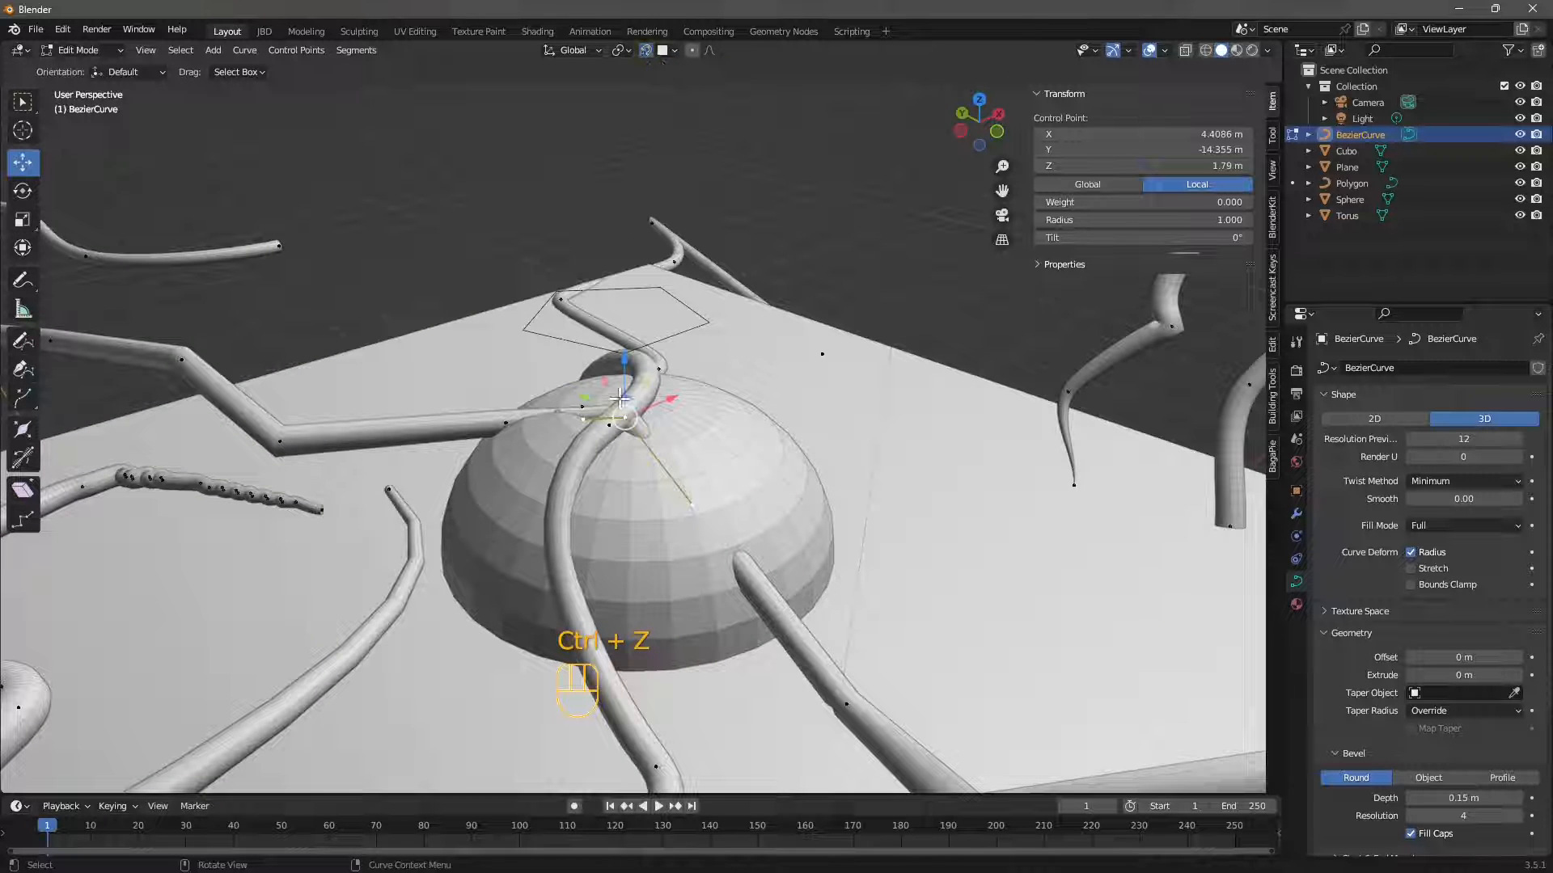
pyautogui.moveTo(623, 365); pyautogui.dragTo(628, 344)
pyautogui.moveTo(628, 343); pyautogui.dragTo(773, 486, button='middle')
# Spread the raised point's two handles outward along Y, the first by about 0.58 m, and shift the neighbouring point outward along Y
pyautogui.click(752, 477)
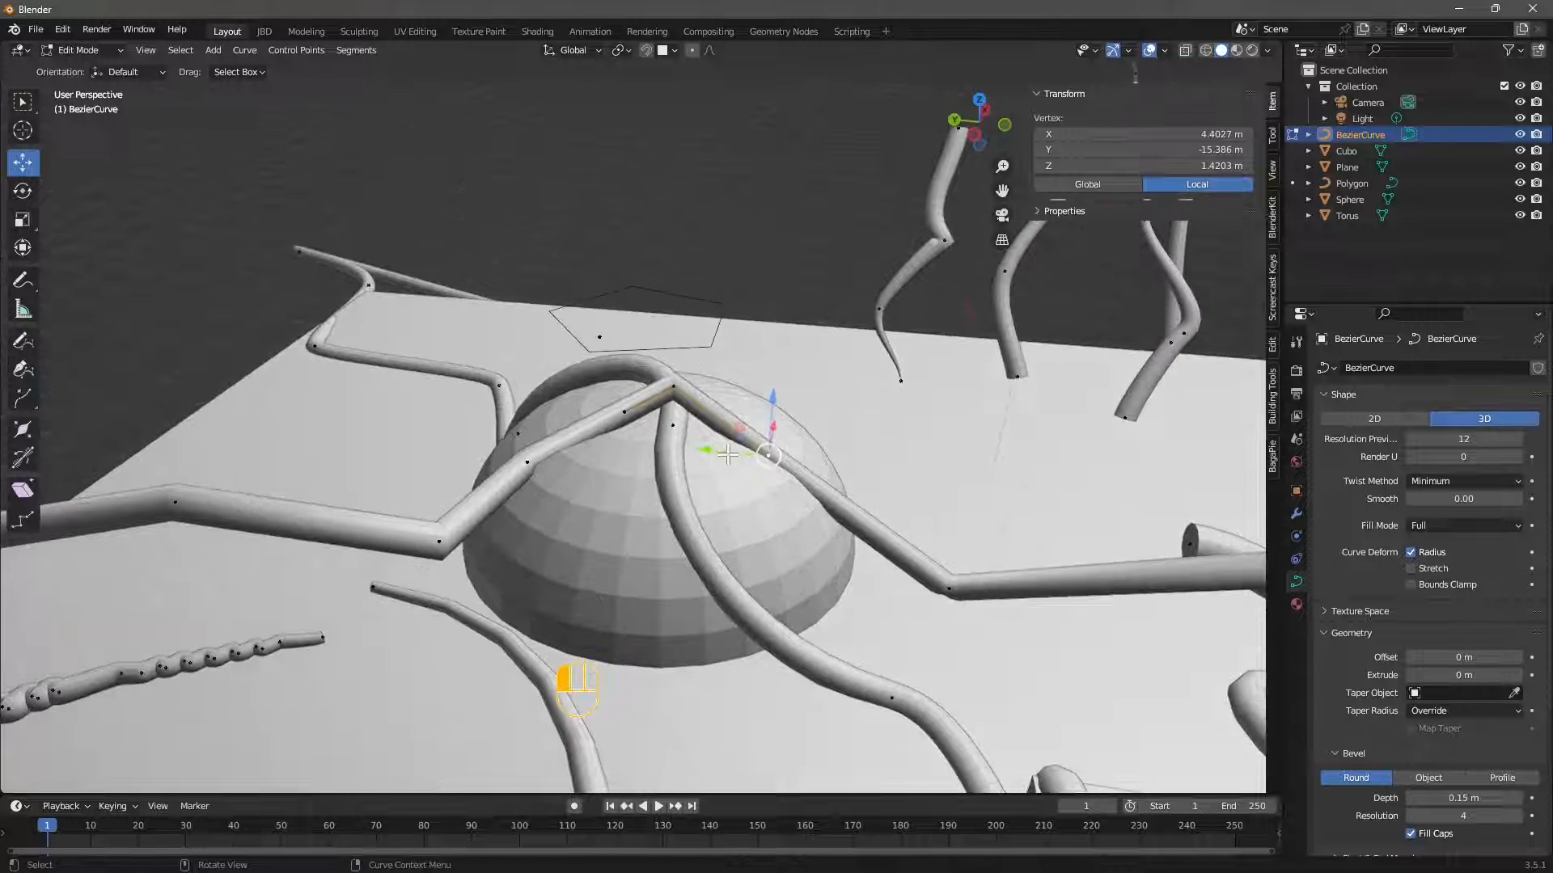
pyautogui.moveTo(728, 455); pyautogui.dragTo(783, 460)
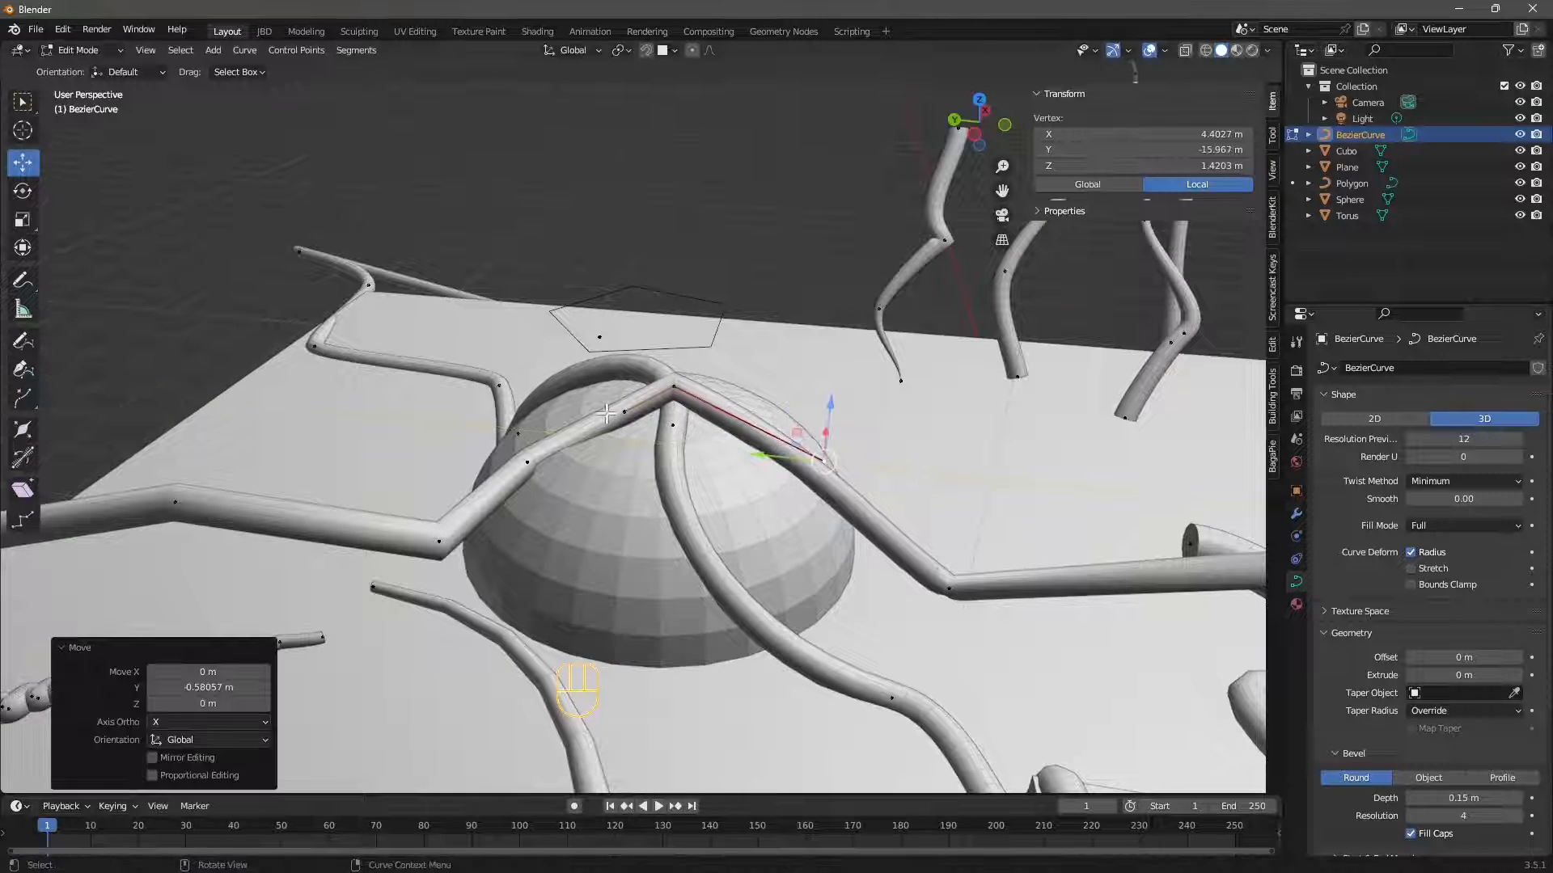
pyautogui.click(622, 412)
pyautogui.moveTo(584, 410); pyautogui.dragTo(566, 411)
pyautogui.click(527, 462)
pyautogui.moveTo(485, 458); pyautogui.dragTo(469, 456)
pyautogui.click(573, 222)
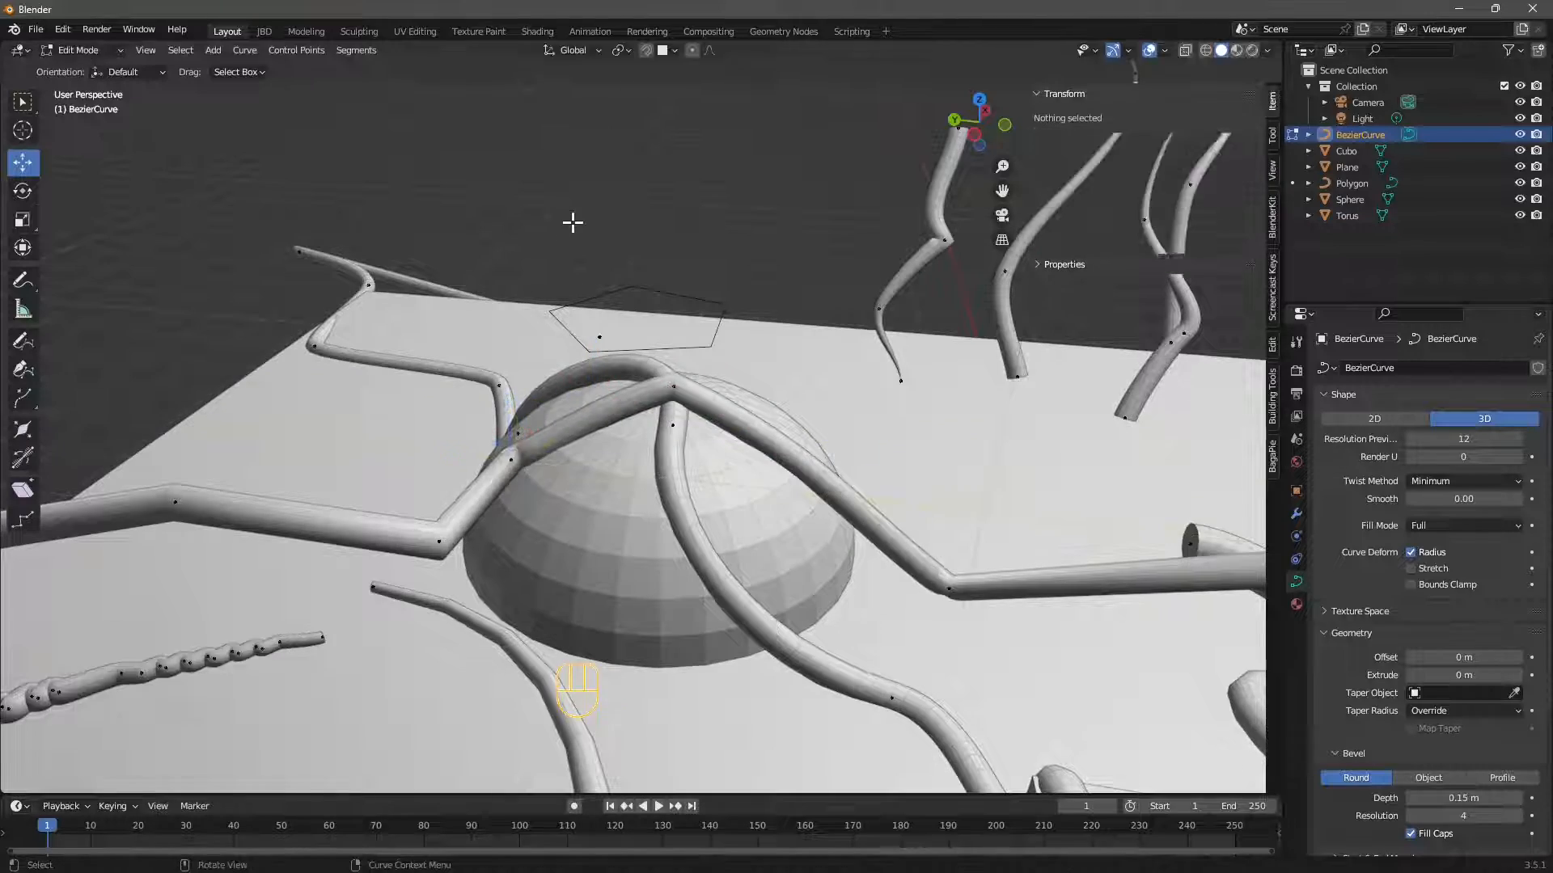
pyautogui.scroll(-7, 572, 222)
pyautogui.scroll(2, 453, 419)
pyautogui.moveTo(453, 419); pyautogui.dragTo(477, 271, button='middle')
pyautogui.moveTo(582, 517); pyautogui.dragTo(589, 404, button='middle')
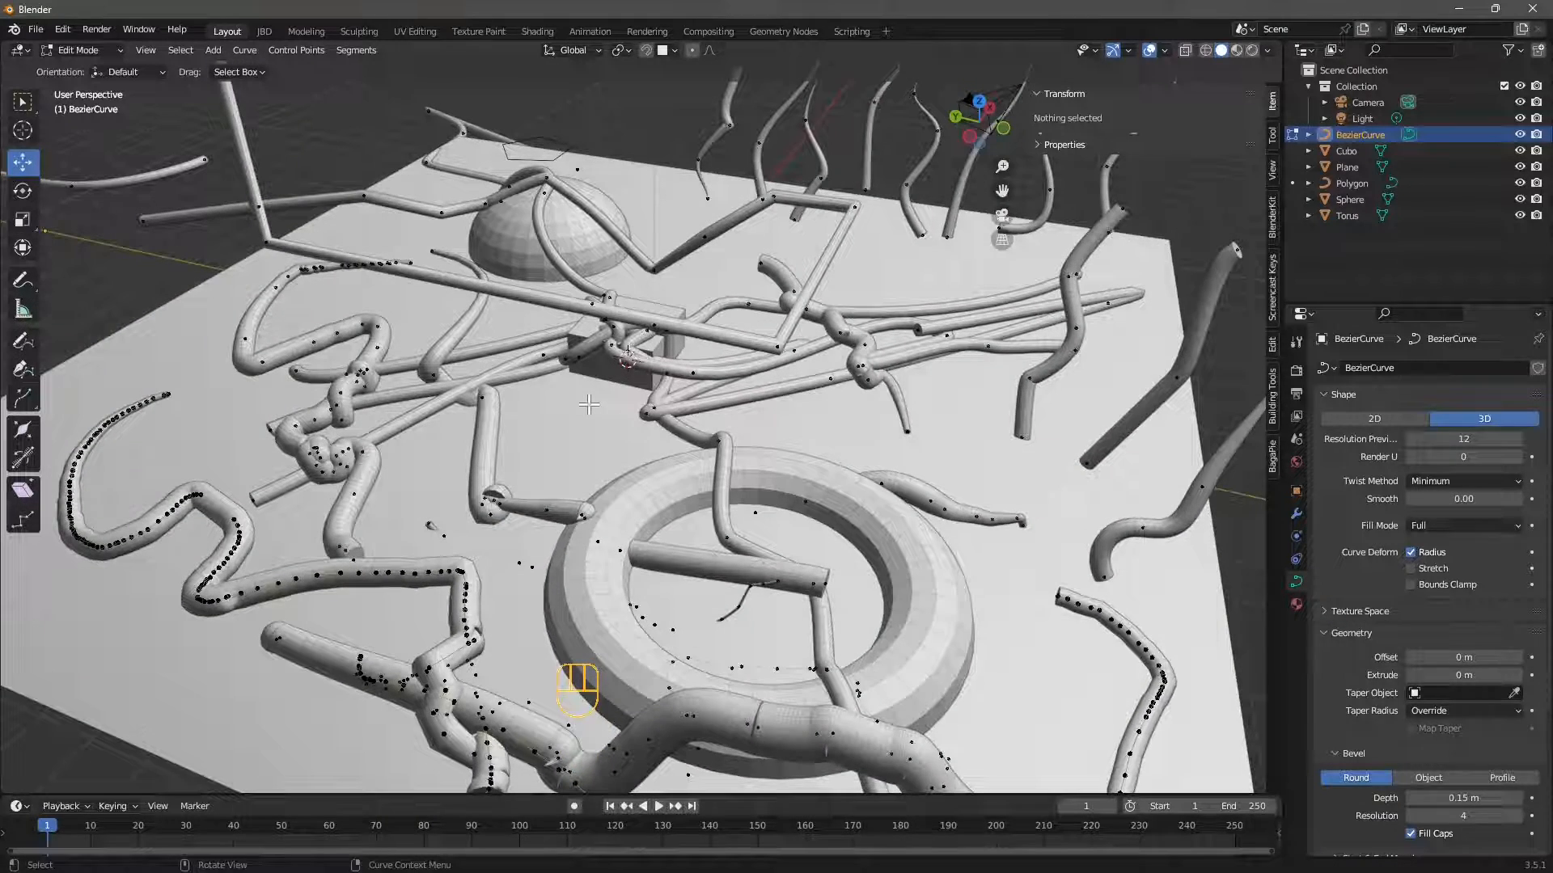